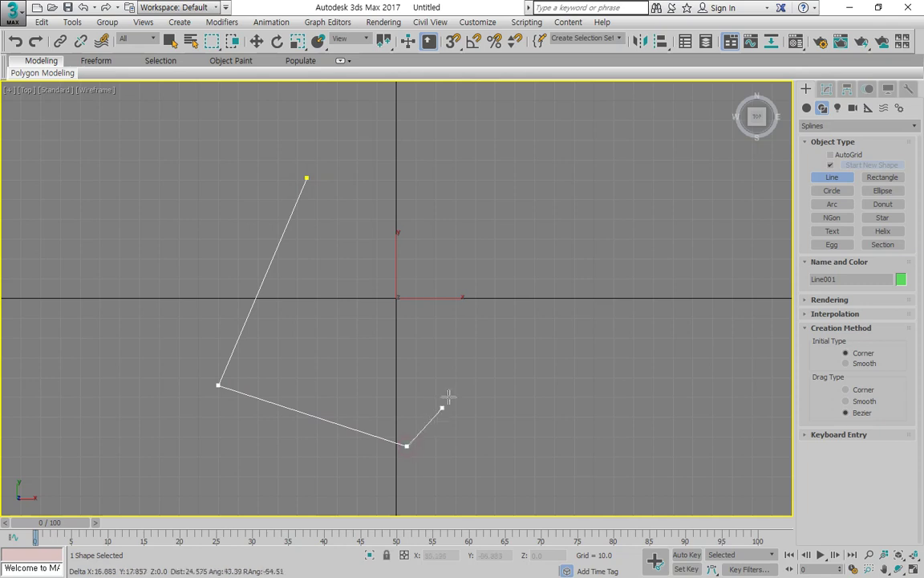
Continue the open line upward from its lower corner with five curved Bezier vertices, winding into an S-like outline.
left_click_drag(505, 341, 509, 296)
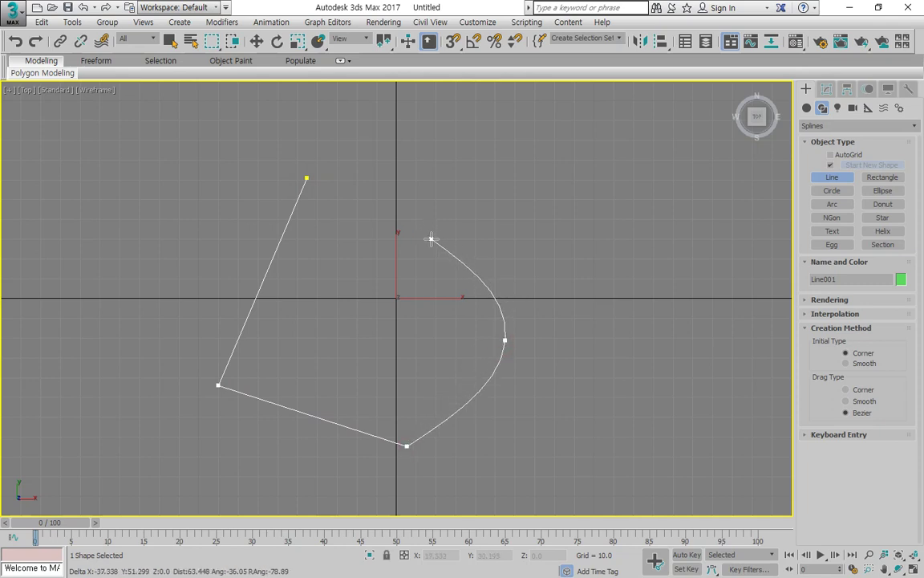
left_click_drag(505, 238, 398, 215)
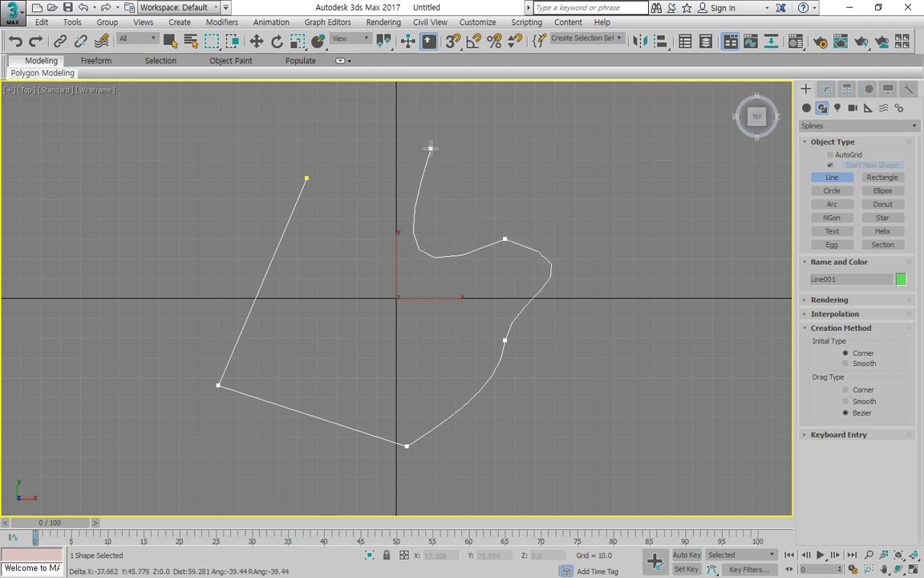
left_click_drag(431, 148, 494, 129)
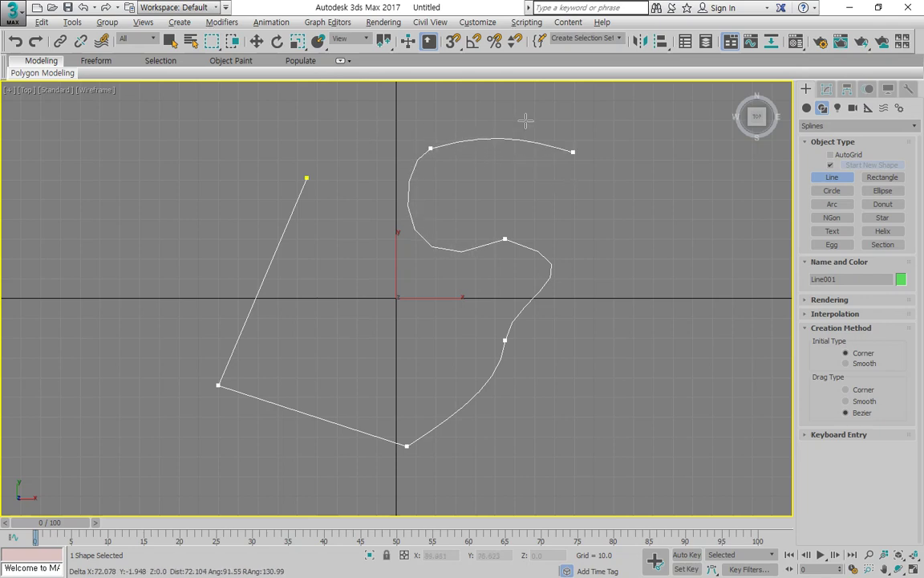
left_click(538, 176)
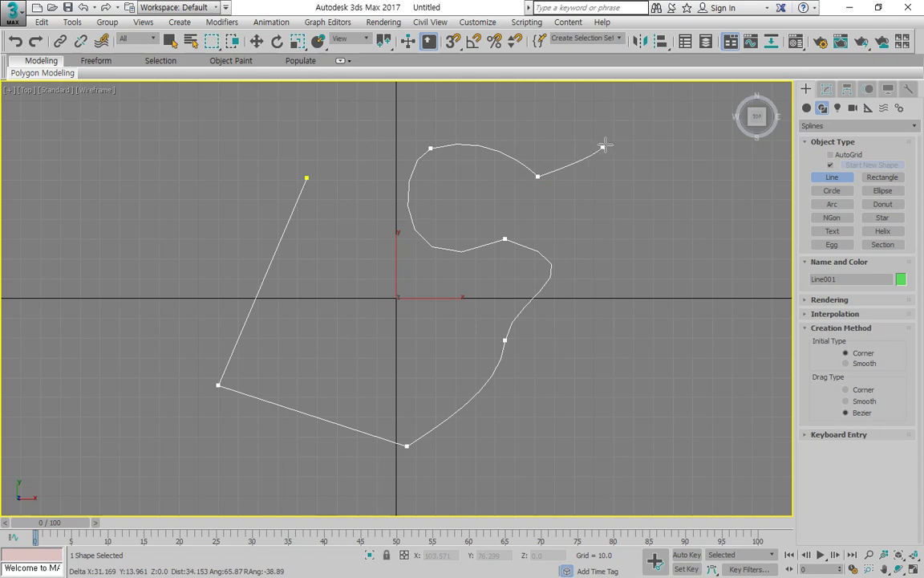
left_click(450, 106)
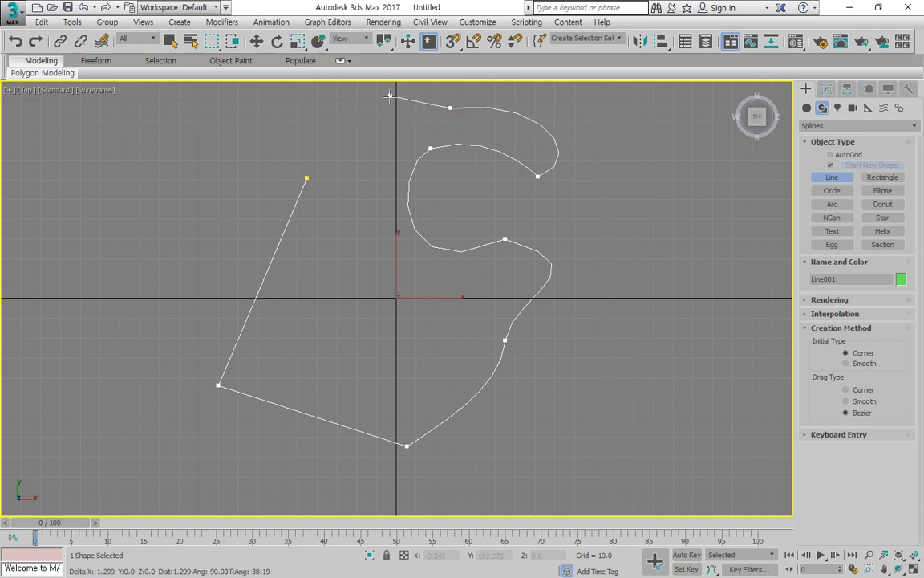
Add four more curved vertices forming two pointed peaks above the line's start point, and finish the spline open.
middle_click_drag(339, 107, 382, 231)
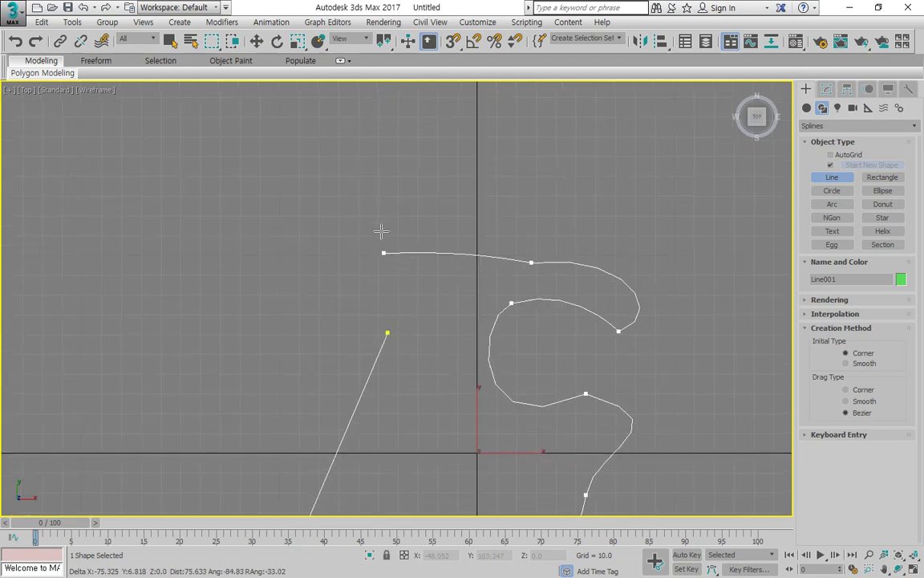
left_click(535, 179)
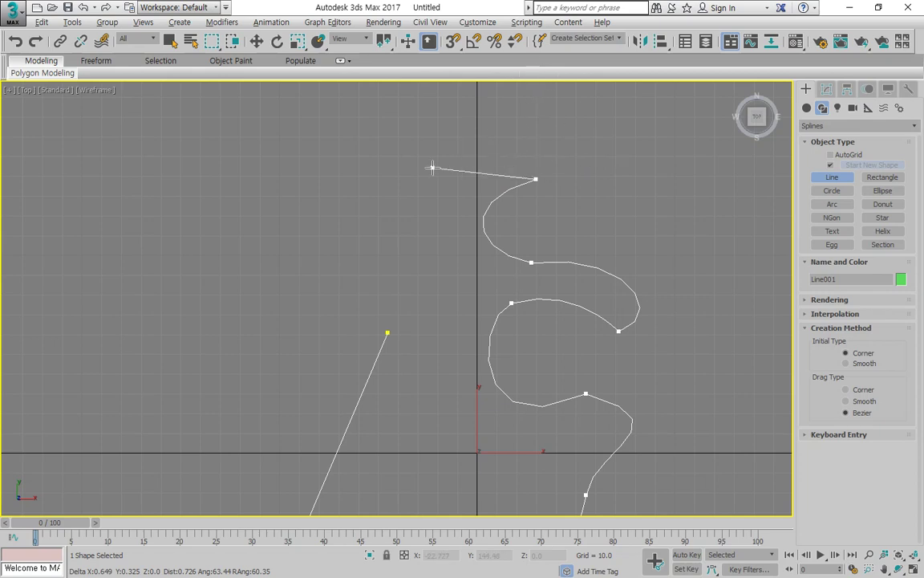
left_click(413, 239)
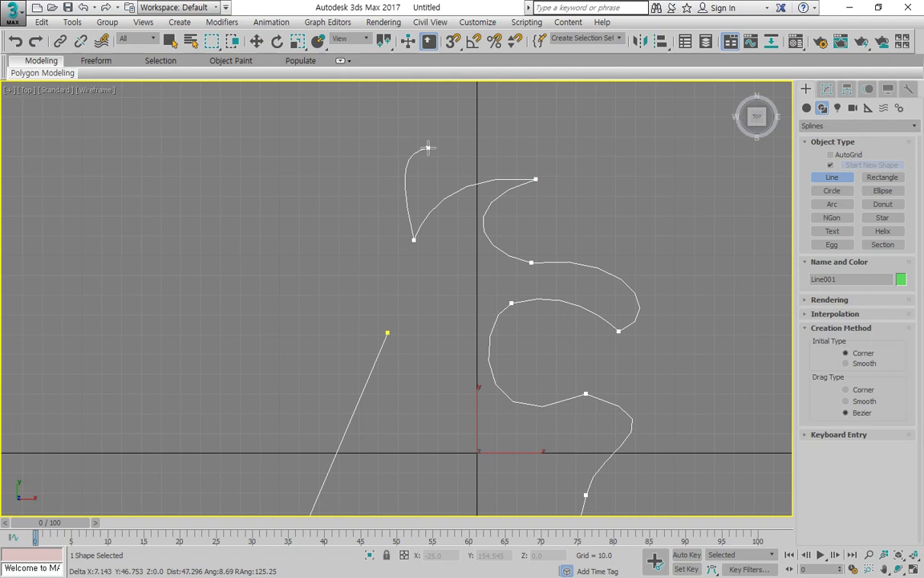
left_click(428, 147)
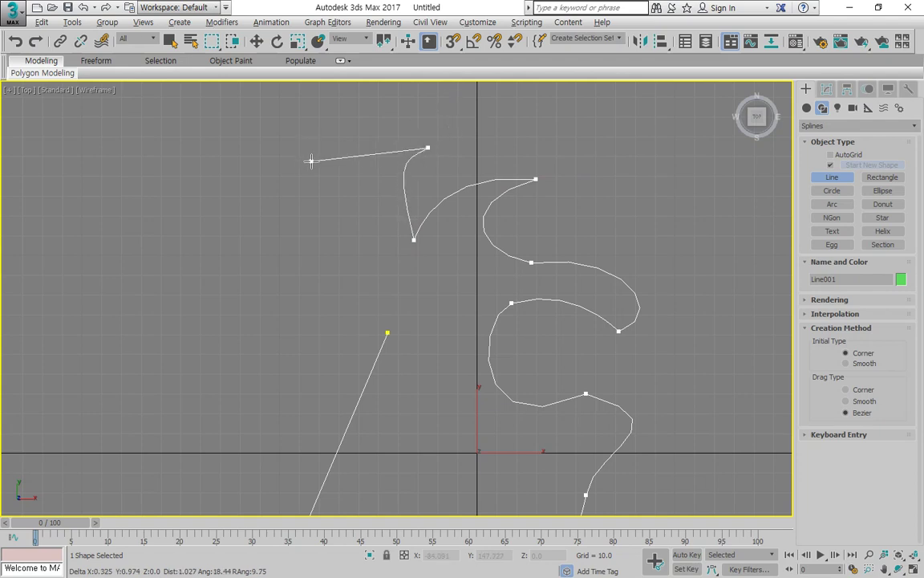
left_click(353, 269)
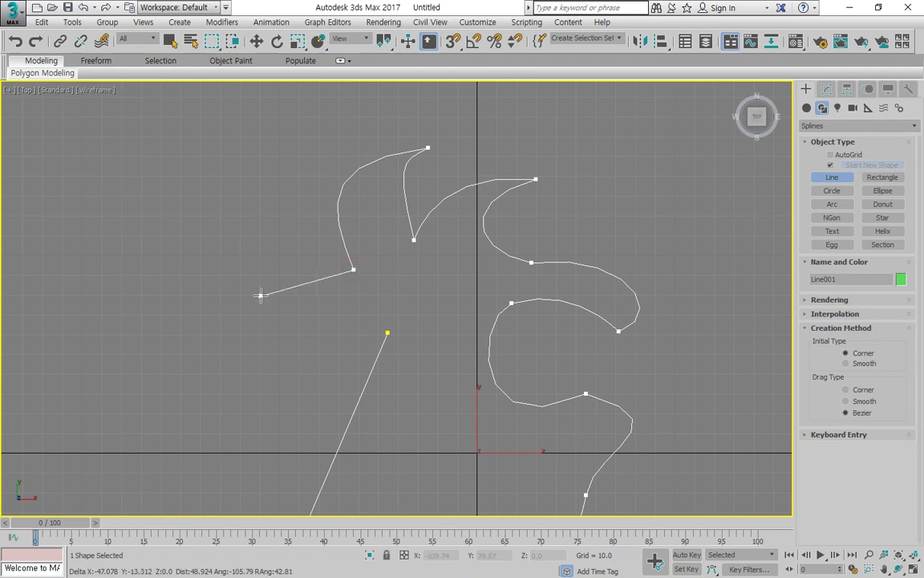
right_click(260, 291)
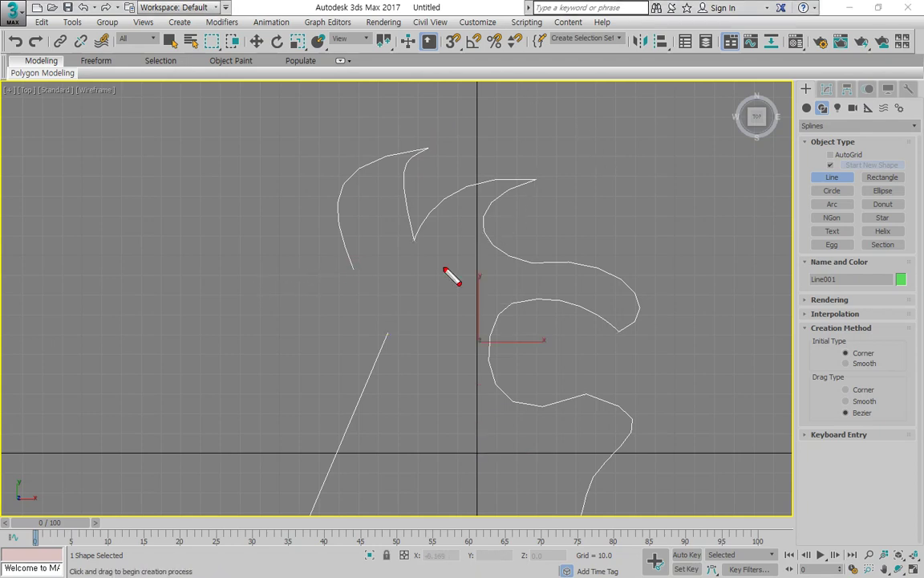
mouse_move(377, 309)
left_mouse_down()
mouse_move(281, 186)
mouse_move(469, 258)
mouse_move(427, 313)
left_mouse_up()
left_click_drag(559, 193, 779, 119)
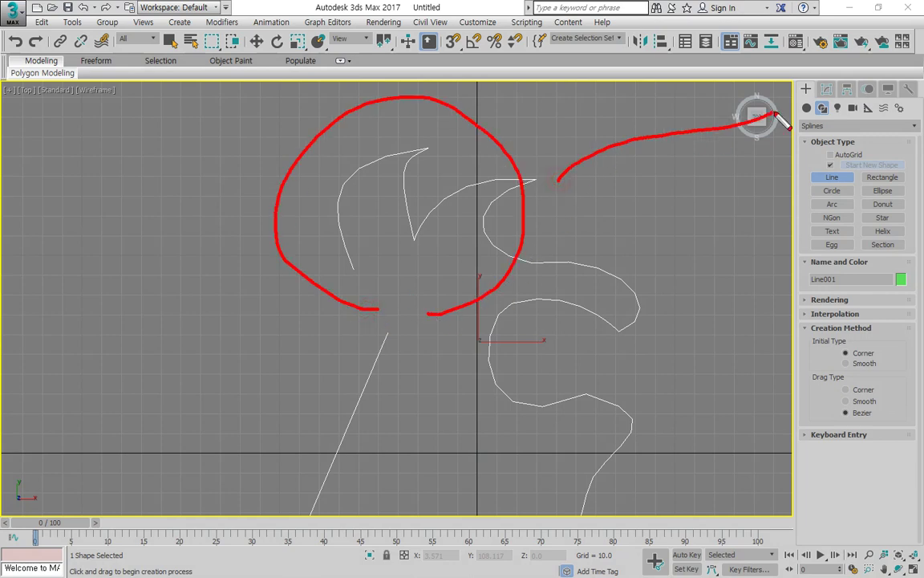
key("Escape")
Open the drawn line's editable parameters and expand its Rendering settings.
left_click(826, 89)
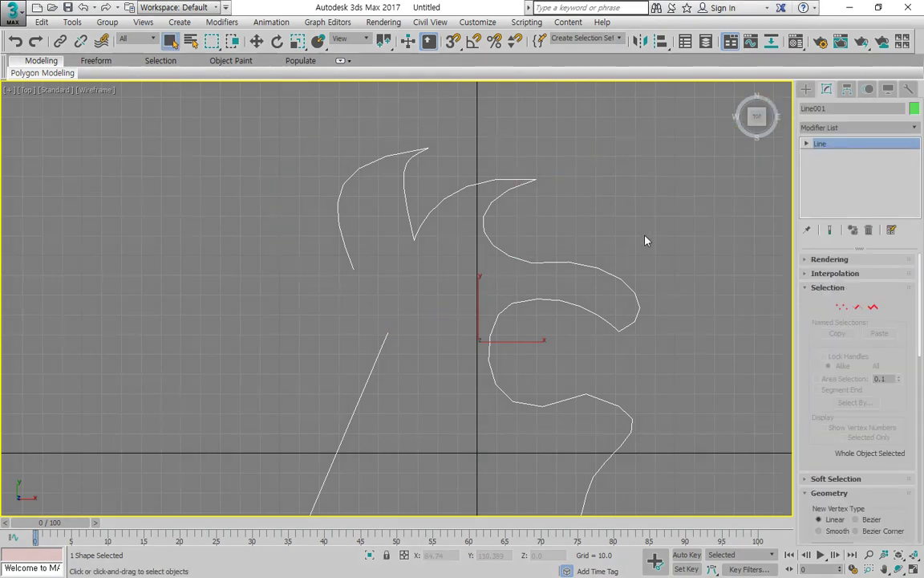
mouse_move(419, 354)
left_mouse_down()
mouse_move(383, 340)
mouse_move(625, 263)
mouse_move(524, 368)
left_mouse_up()
left_click_drag(807, 252, 805, 403)
key("Escape")
left_click(810, 259)
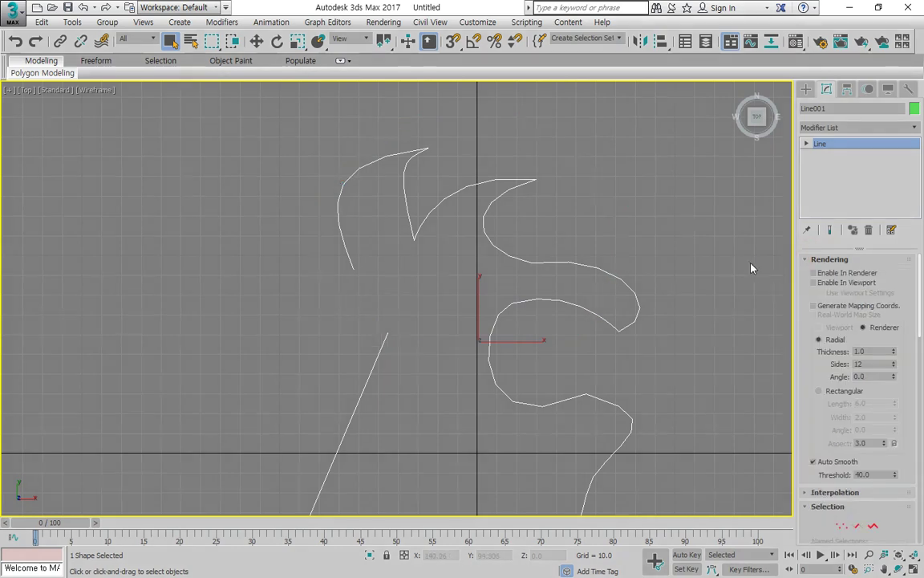
left_click(820, 274)
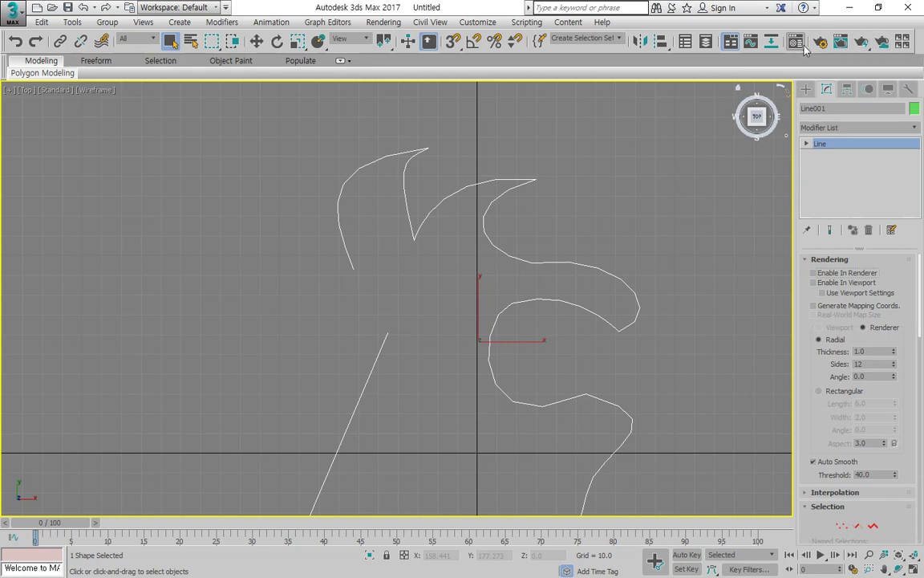
Open Render Setup, render the Top view with Enable In Renderer off for the line, and close the rendered frame.
left_click(823, 46)
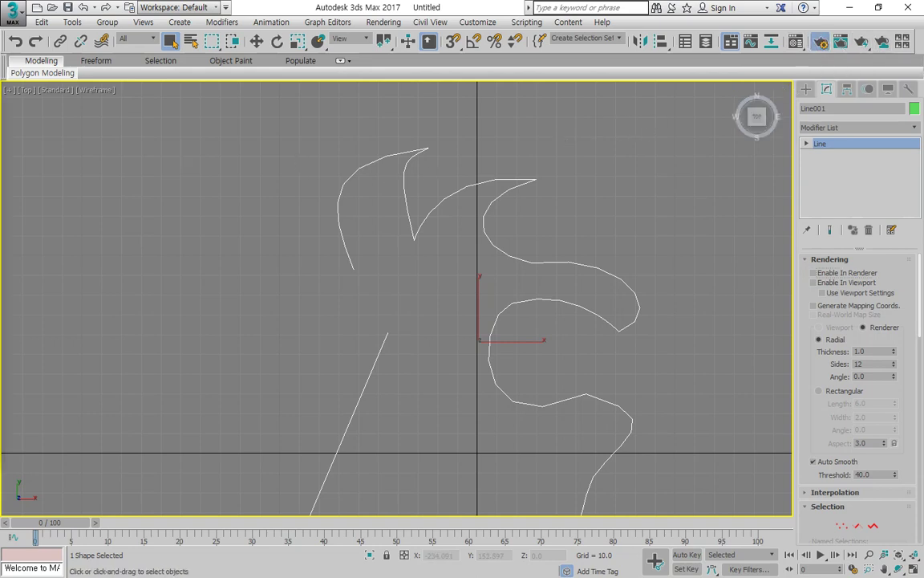
left_click(204, 122)
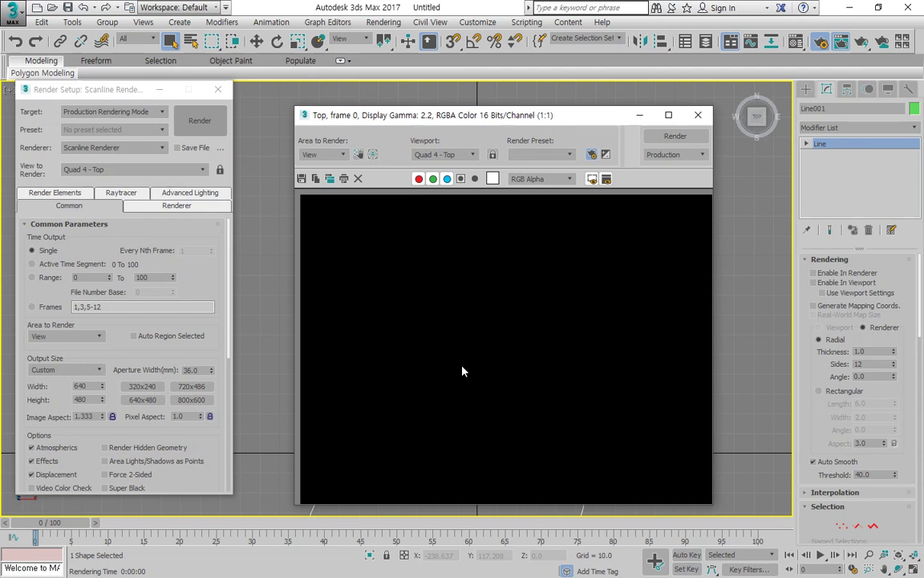
left_click(698, 115)
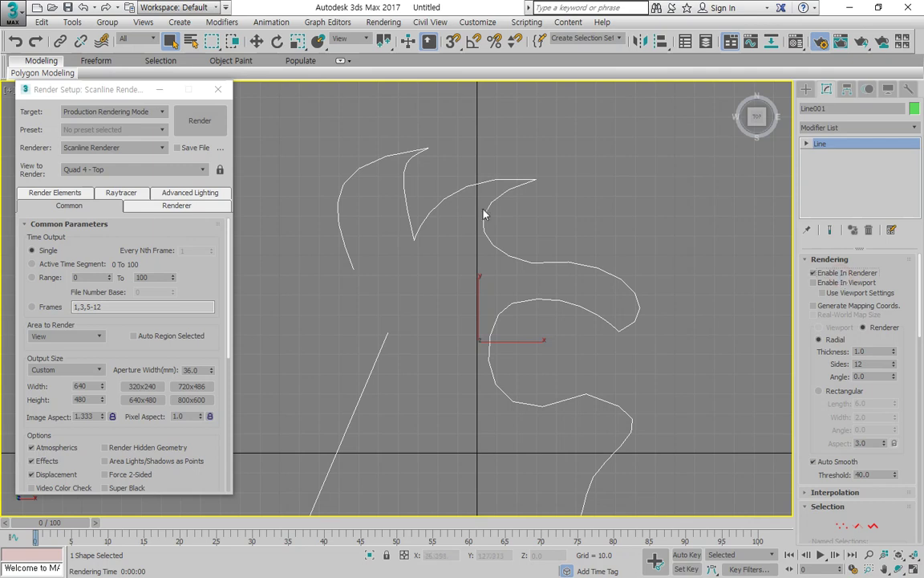
Render the Top view with the line's Enable In Renderer on and again with it off, closing each rendered frame.
left_click(200, 120)
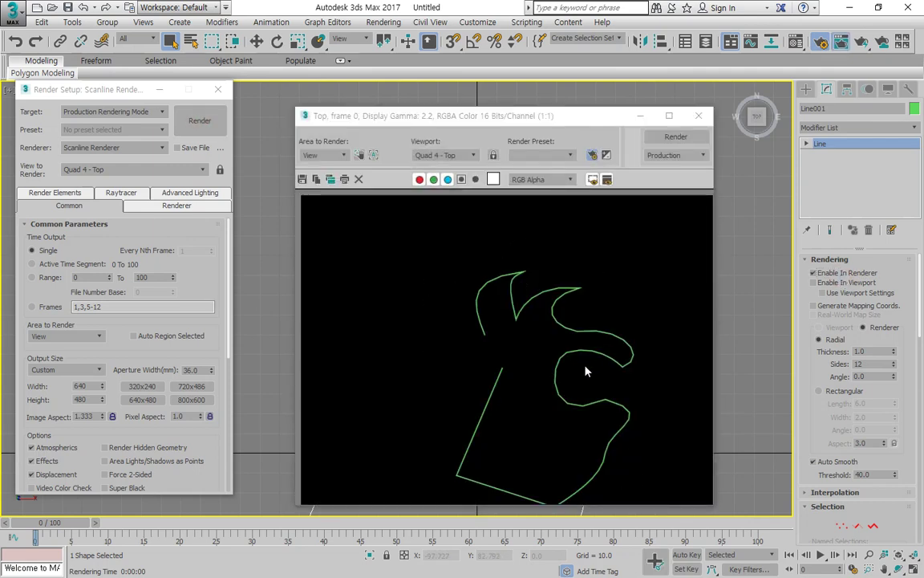
left_click(698, 115)
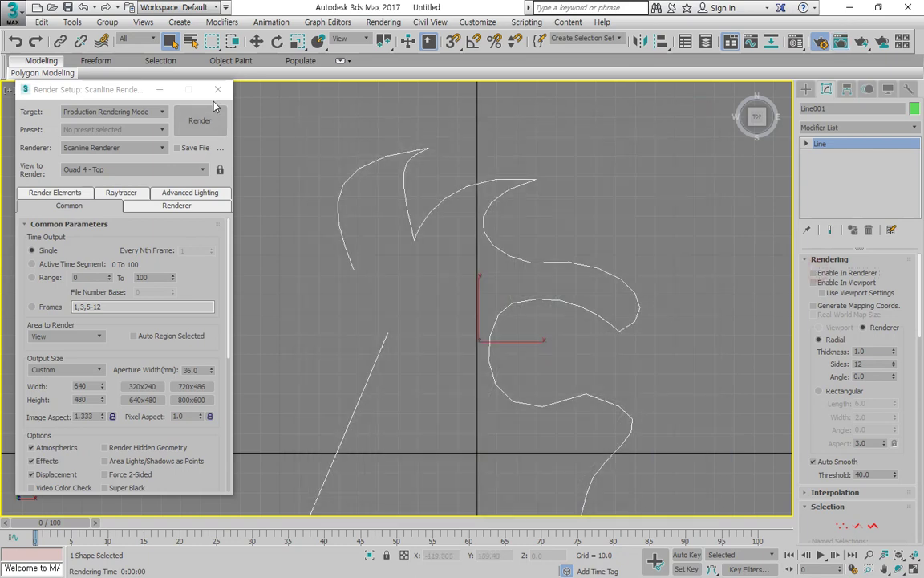
left_click(202, 118)
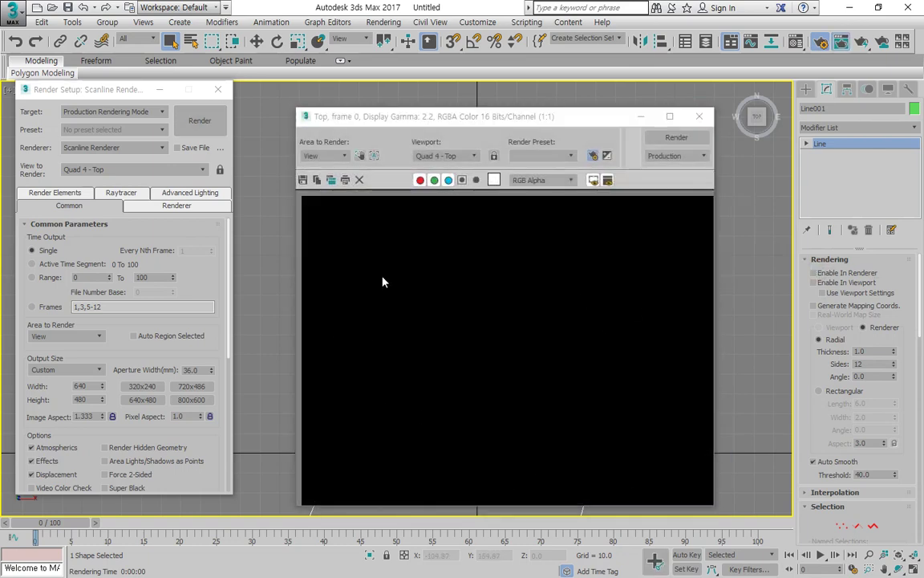
left_click(698, 116)
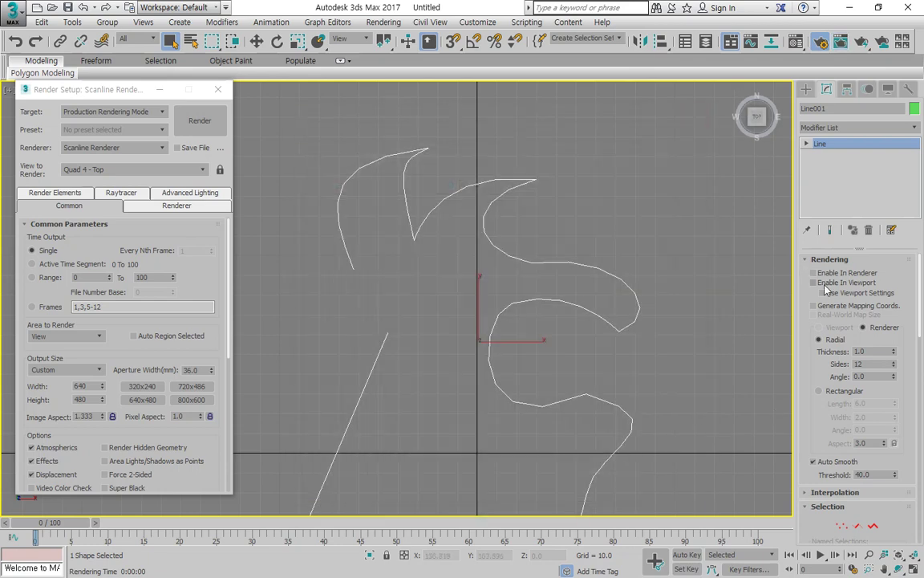
Turn on Enable In Renderer for the line and render the Top view, closing the frame and Render Setup.
left_click(849, 274)
left_click(207, 125)
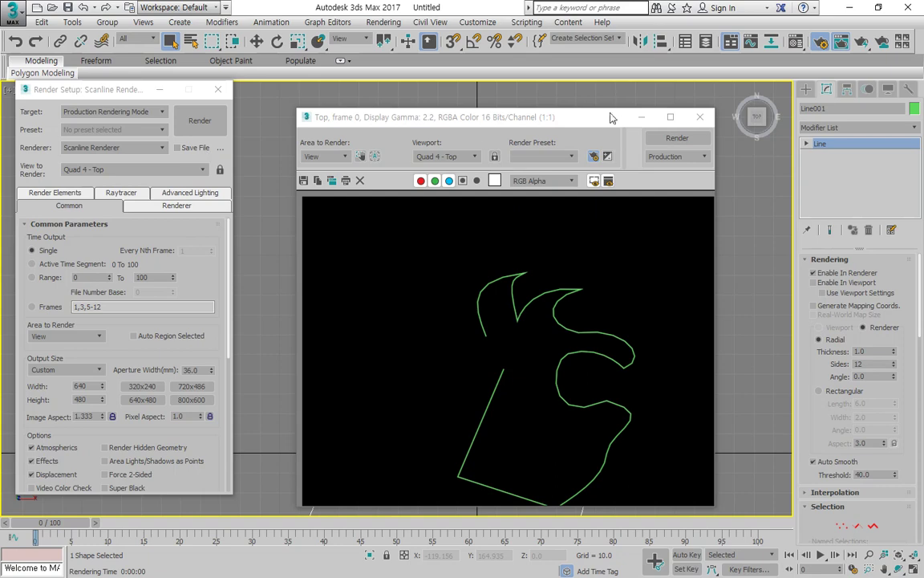
left_click(700, 116)
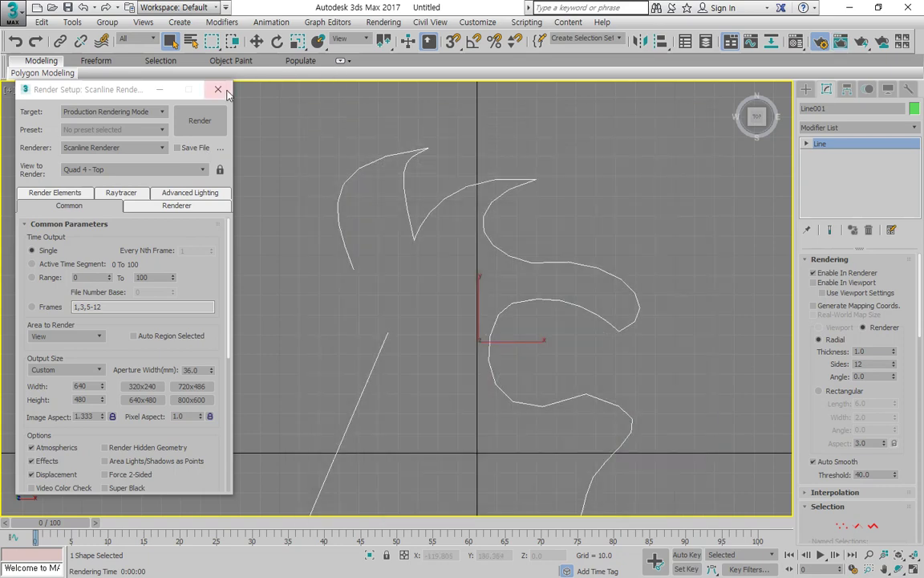
left_click(225, 92)
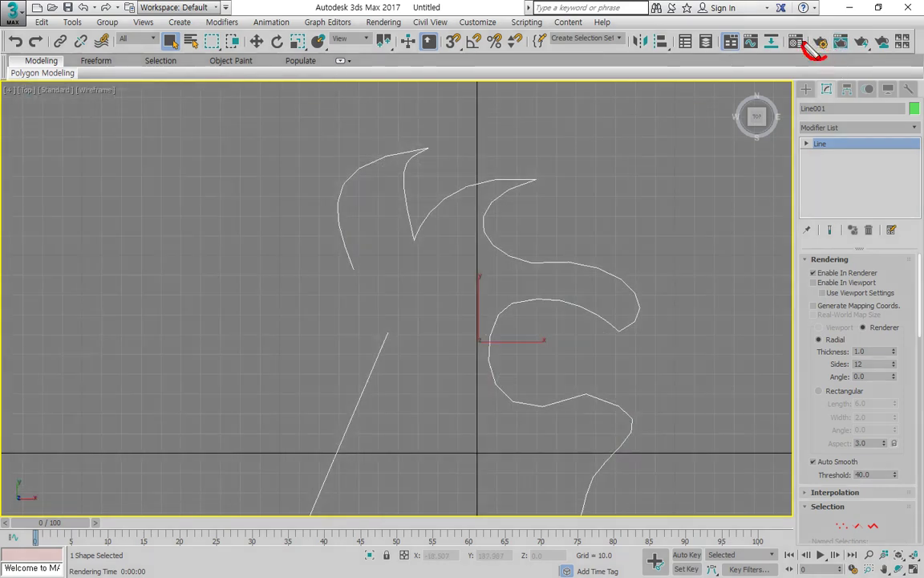
mouse_move(804, 44)
left_mouse_down()
mouse_move(863, 30)
mouse_move(913, 37)
mouse_move(884, 54)
mouse_move(822, 54)
left_mouse_up()
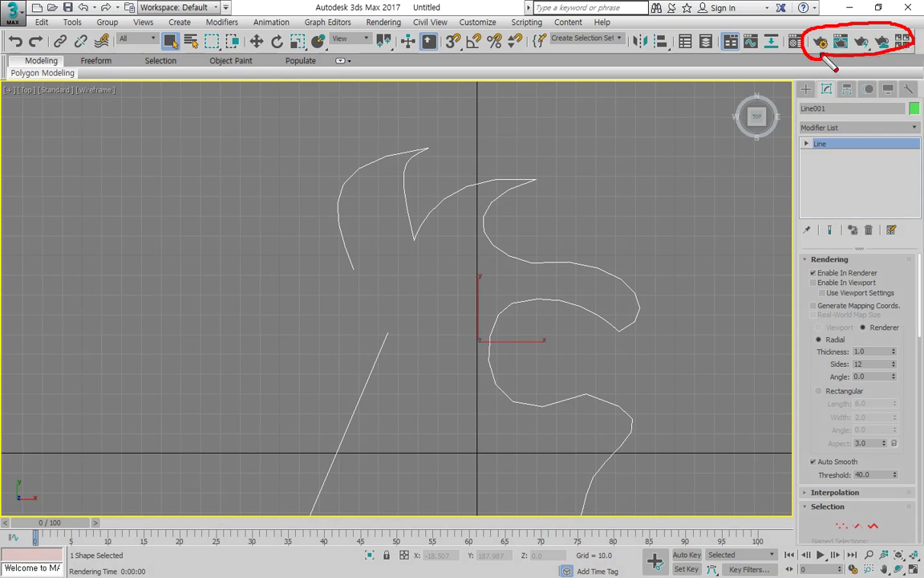
key("Escape")
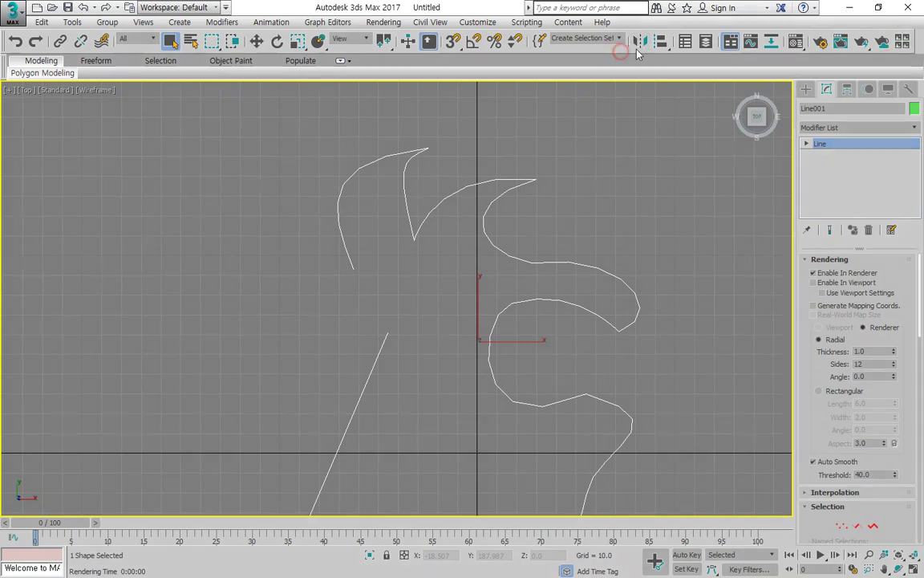
key("ctrl+alt+d")
left_click_drag(823, 52, 921, 52)
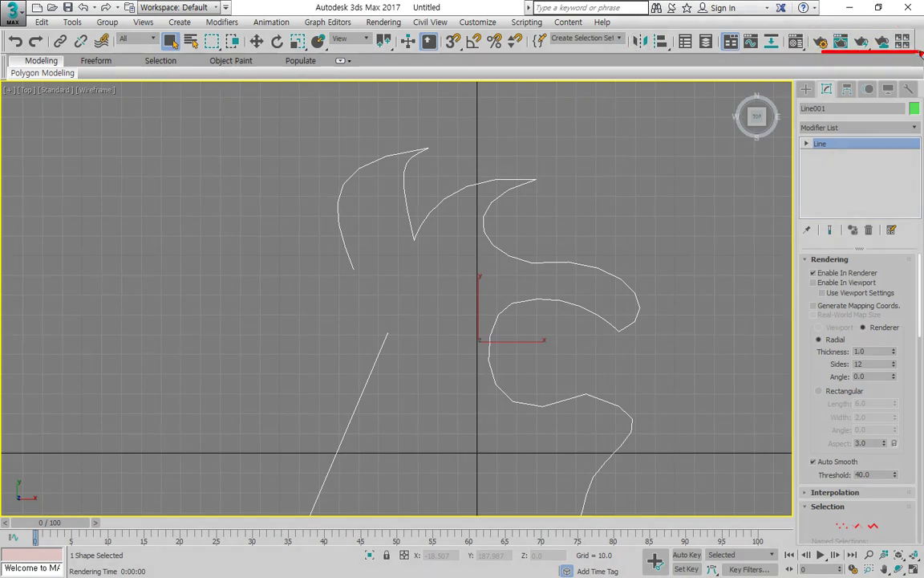
key("Escape")
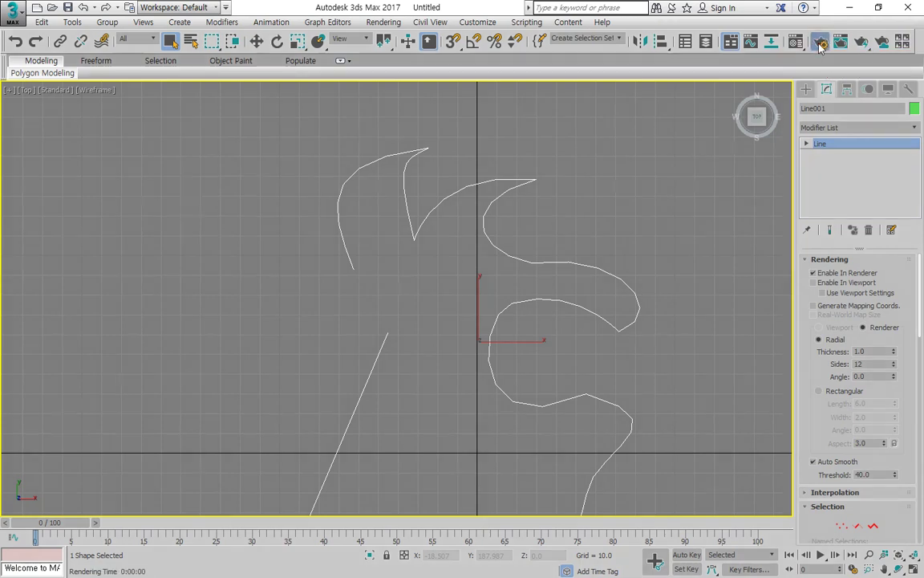
Examine the Render Setup, Rendered Frame Window and production render tools, and close Render Setup.
left_click(819, 43)
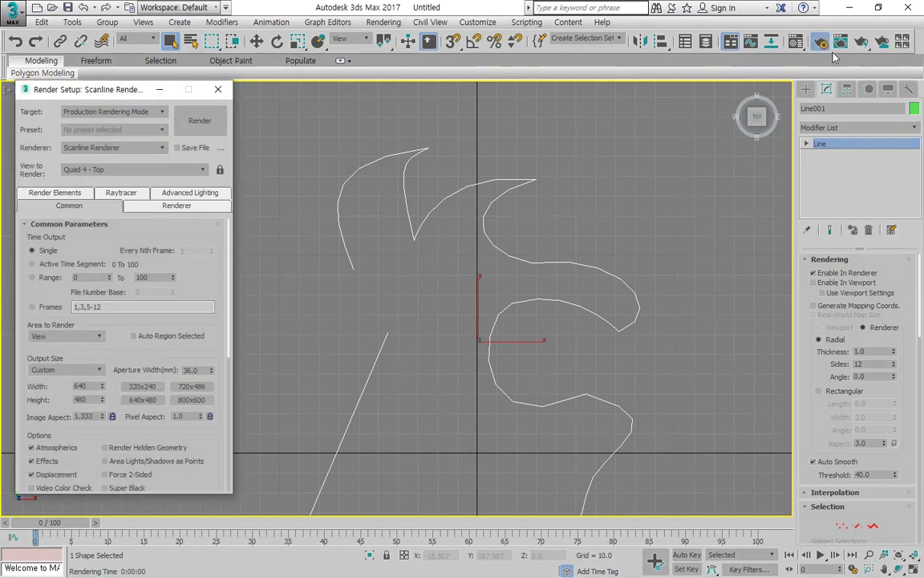
left_click(856, 47)
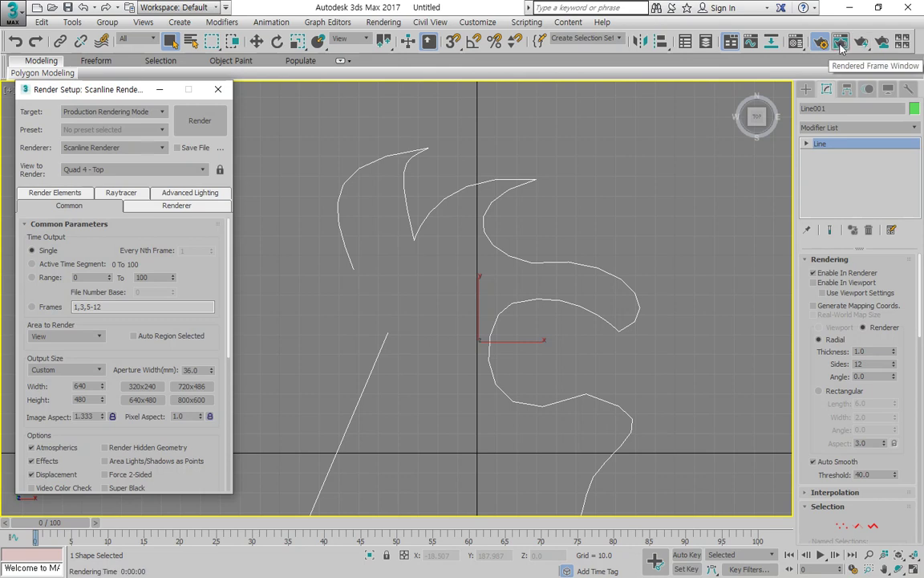
left_click(840, 43)
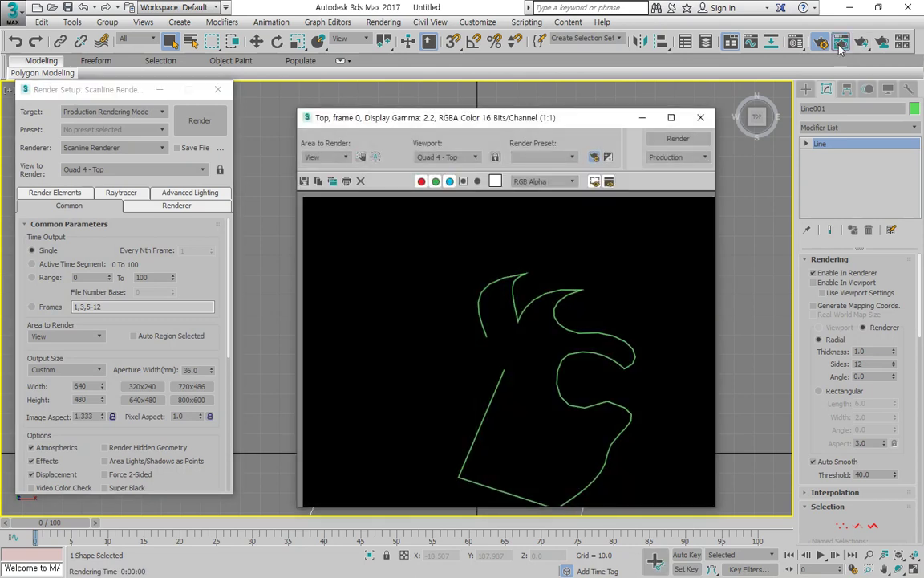
left_click(862, 45)
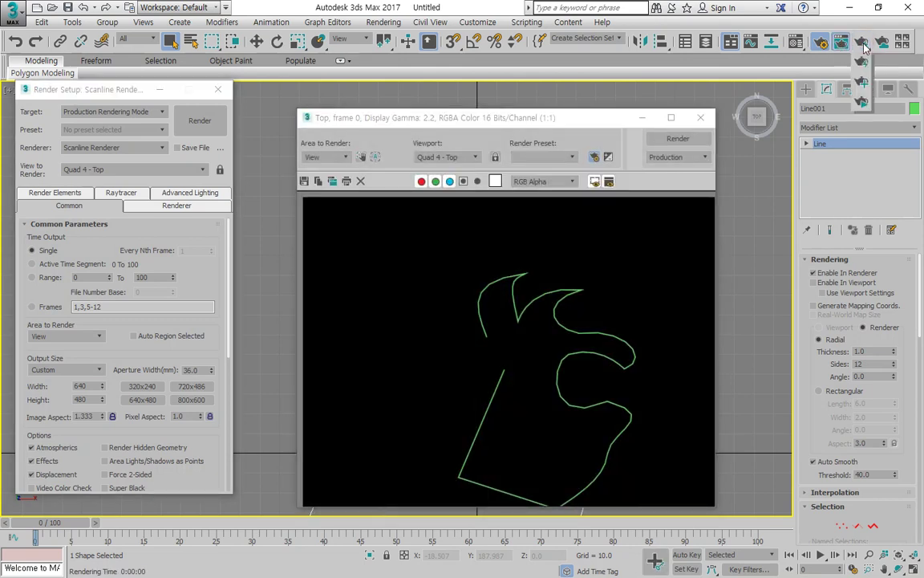
left_click(865, 46)
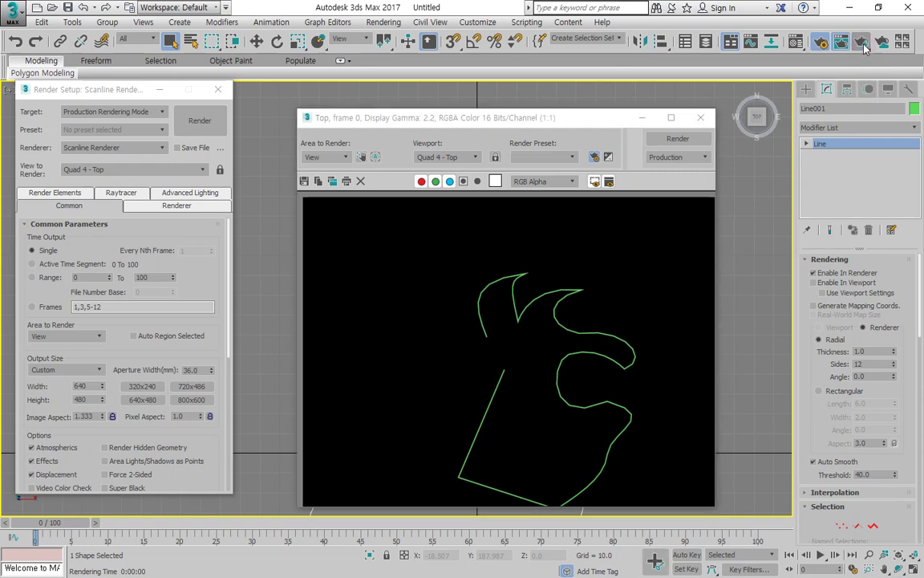
left_click(218, 89)
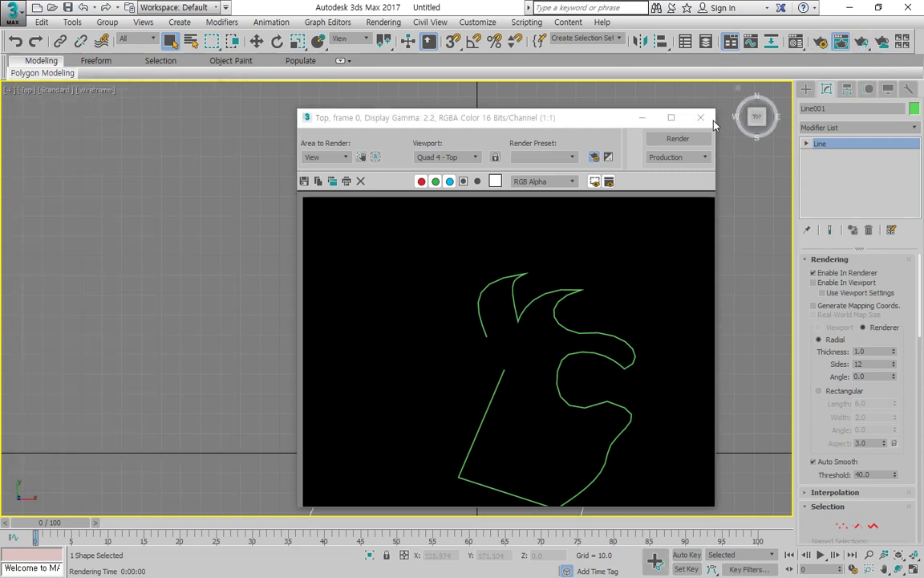
Render the Top view again, moving the rendered frame clear of the line before closing it.
left_click(700, 117)
left_click(858, 45)
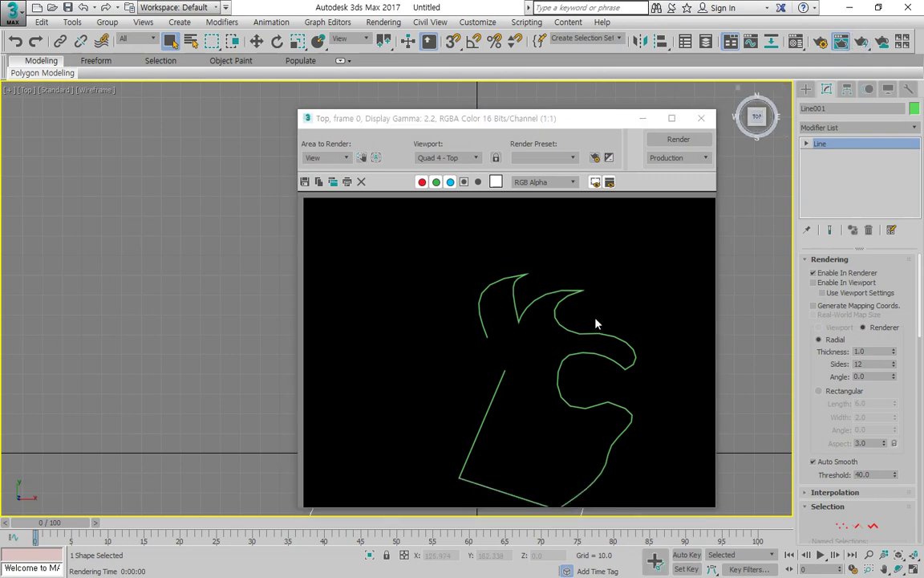
left_click_drag(401, 126, 214, 106)
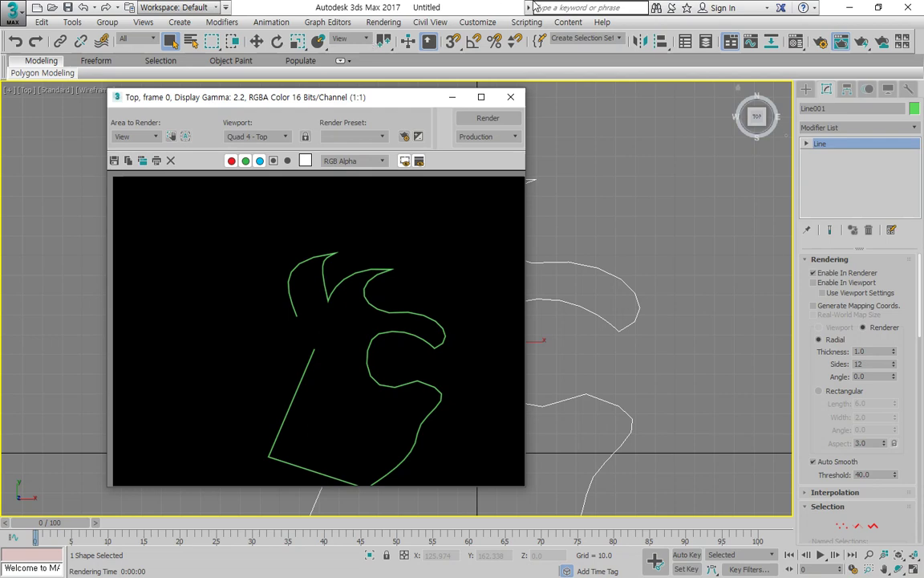
left_click(512, 104)
key("shift+q")
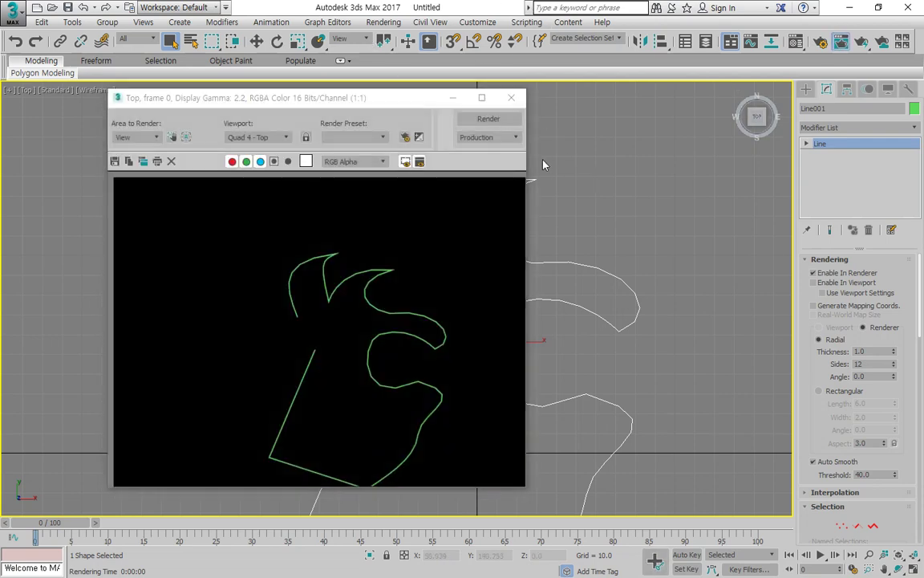
left_click(511, 99)
Open and close Render Setup twice, rendering the Top view in between and closing its frame.
key("F10")
left_click(214, 88)
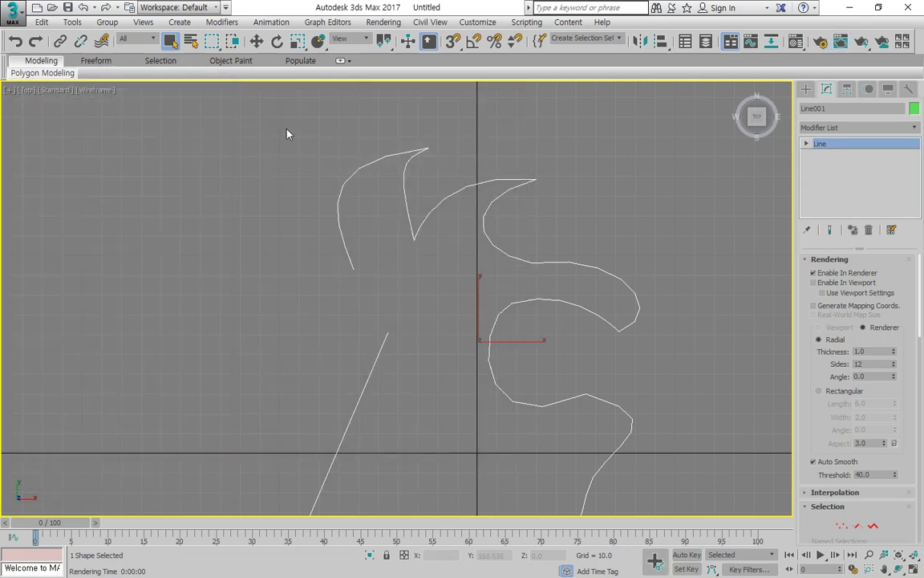
key("shift+q")
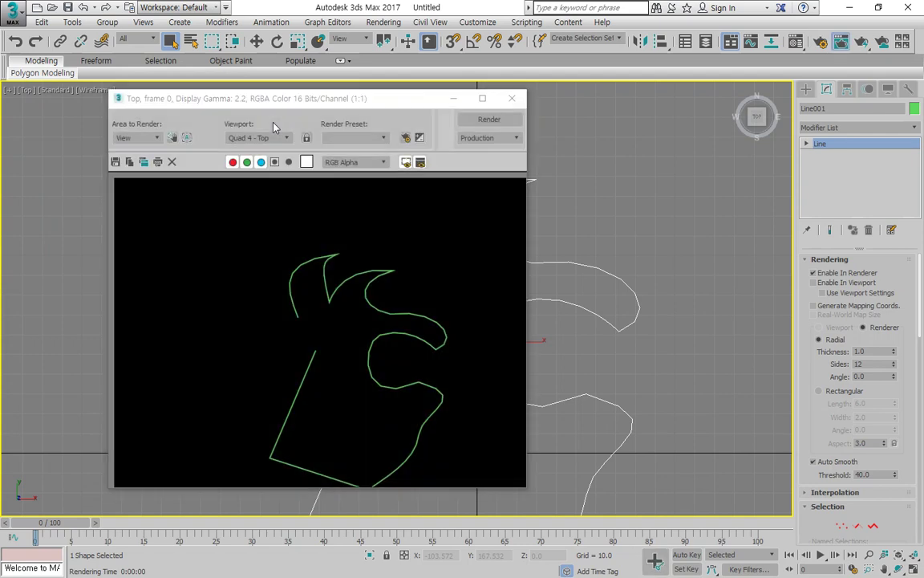
left_click(512, 99)
key("F10")
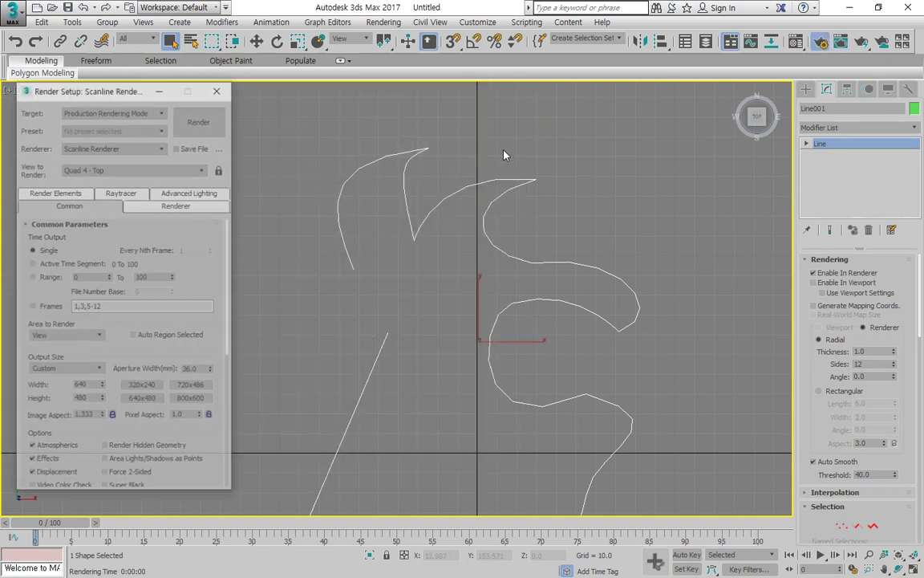
left_click(217, 89)
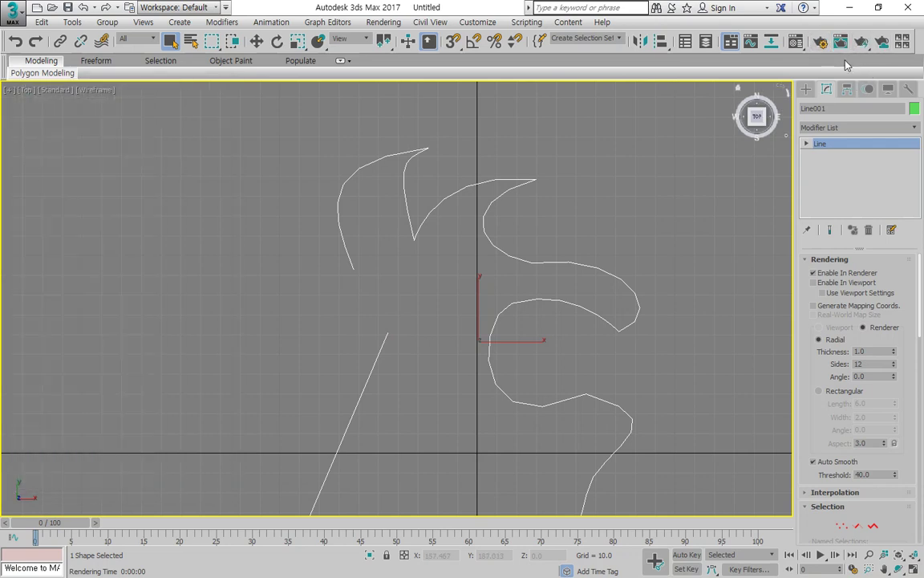
Render the Top view, set the line's radial Thickness to 10, and render it again.
key("shift+q")
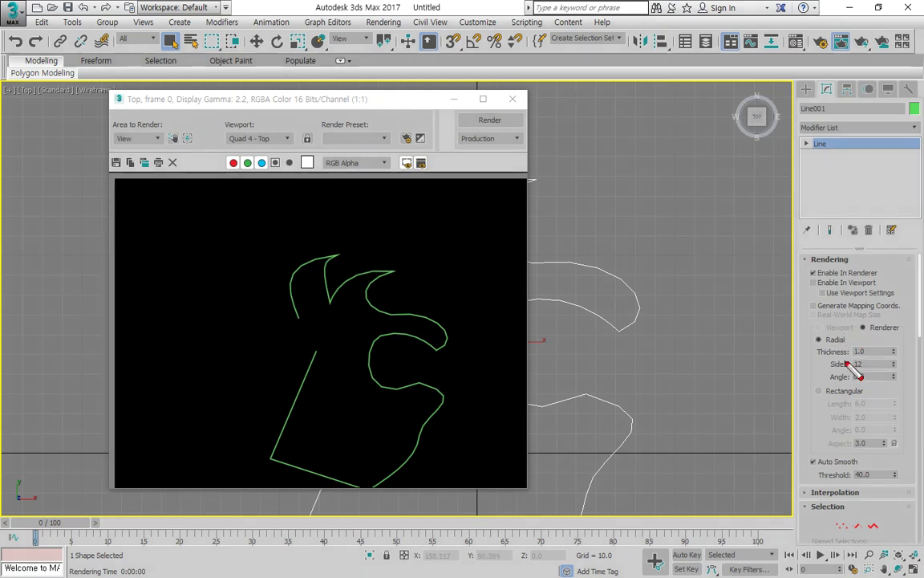
mouse_move(832, 331)
left_mouse_down()
mouse_move(801, 375)
mouse_move(846, 405)
mouse_move(902, 361)
mouse_move(856, 329)
mouse_move(835, 329)
left_mouse_up()
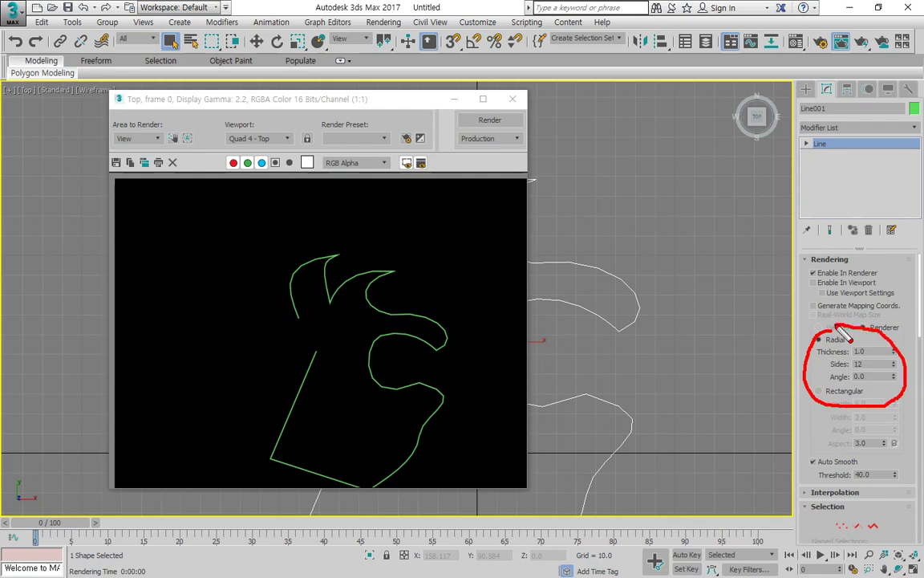
key("Escape")
double_click(873, 352)
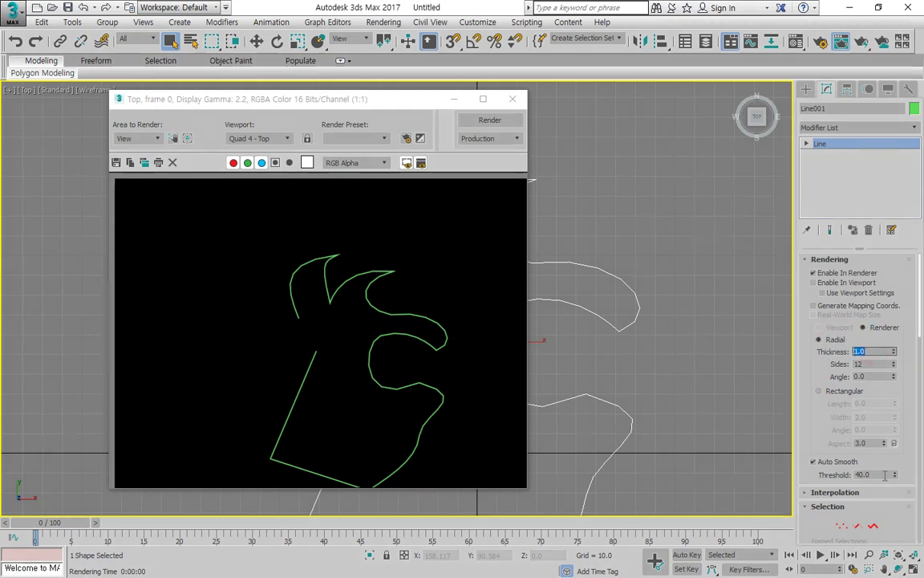
type("10")
key("Return")
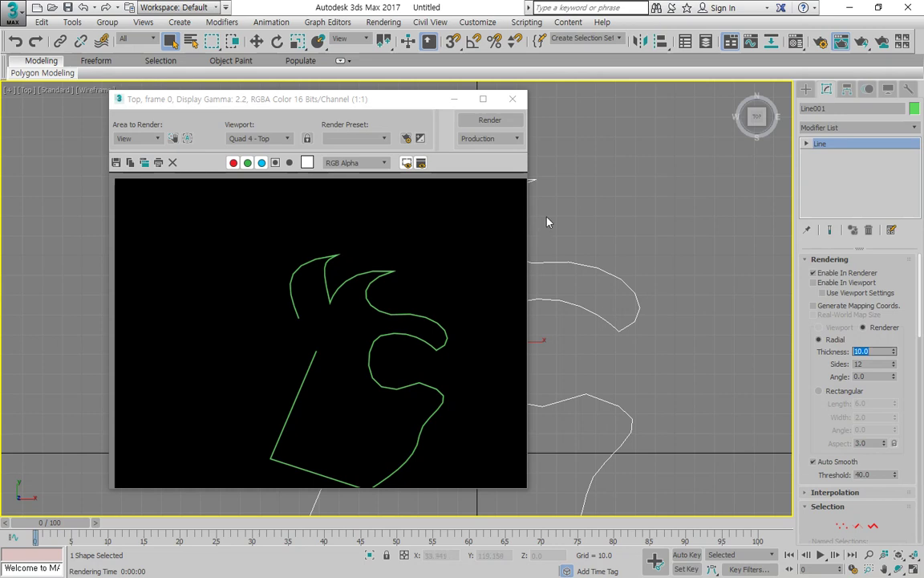
left_click(489, 119)
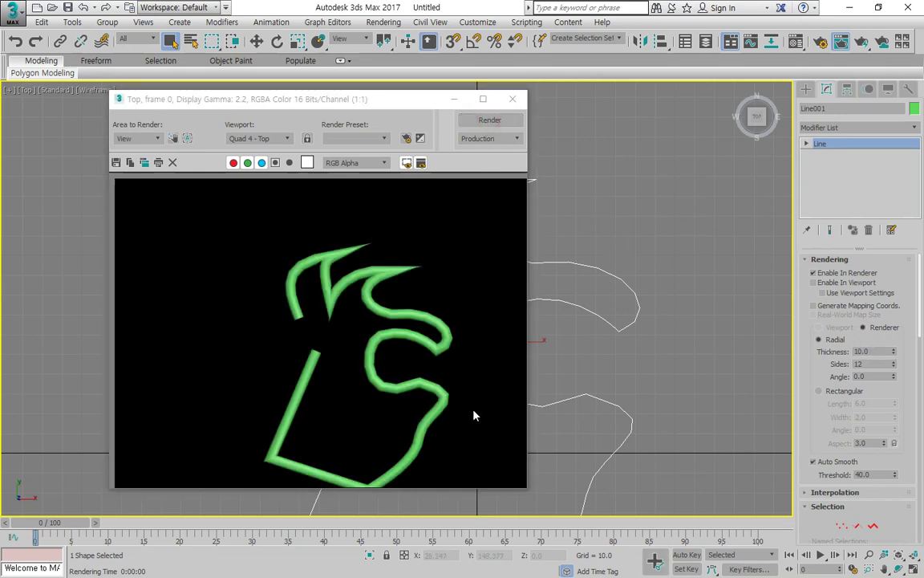
Set the line's radial Thickness to 1 and re-render the Top view for comparison.
mouse_move(391, 408)
left_mouse_down()
mouse_move(340, 324)
mouse_move(433, 422)
left_mouse_up()
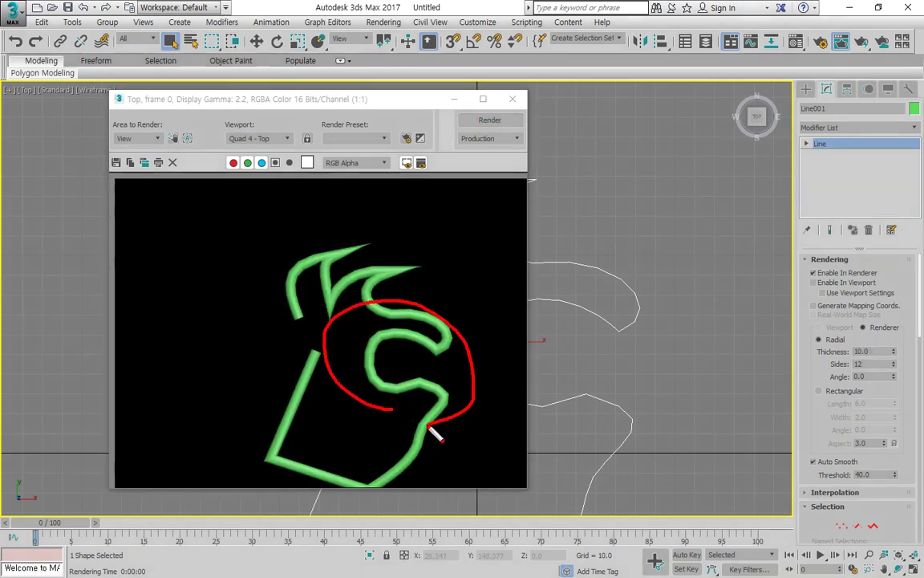
key("Escape")
left_click_drag(875, 351, 779, 349)
type("1")
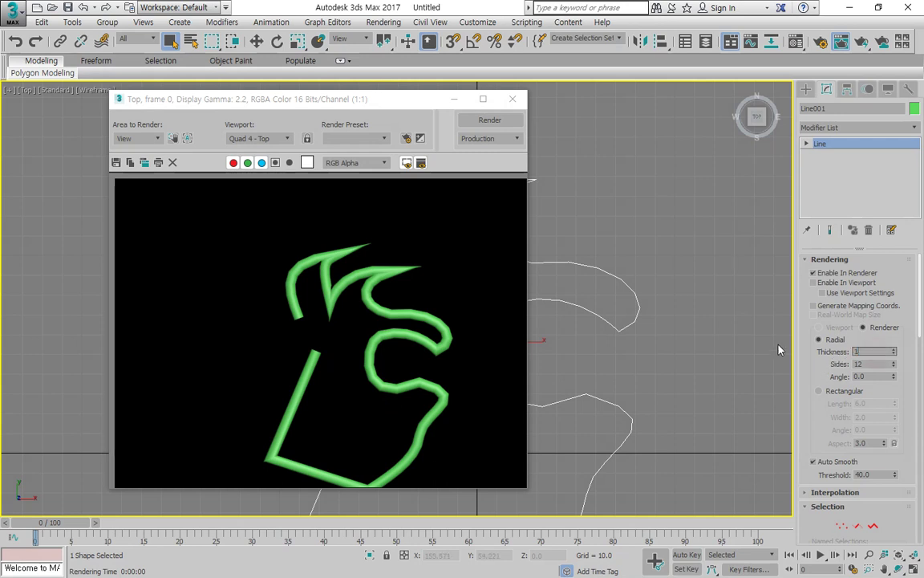
left_click(488, 122)
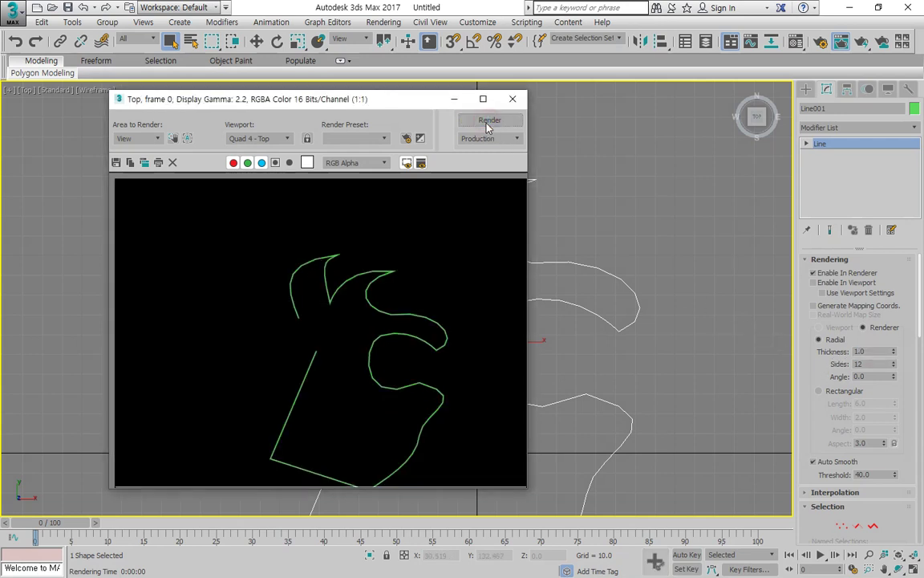
mouse_move(416, 373)
left_mouse_down()
mouse_move(351, 333)
mouse_move(417, 369)
left_mouse_up()
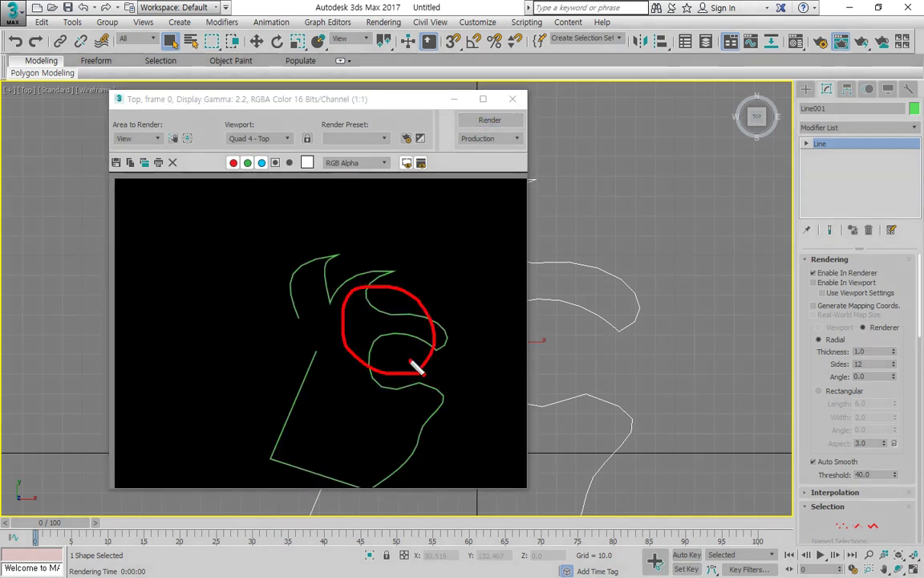
key("Escape")
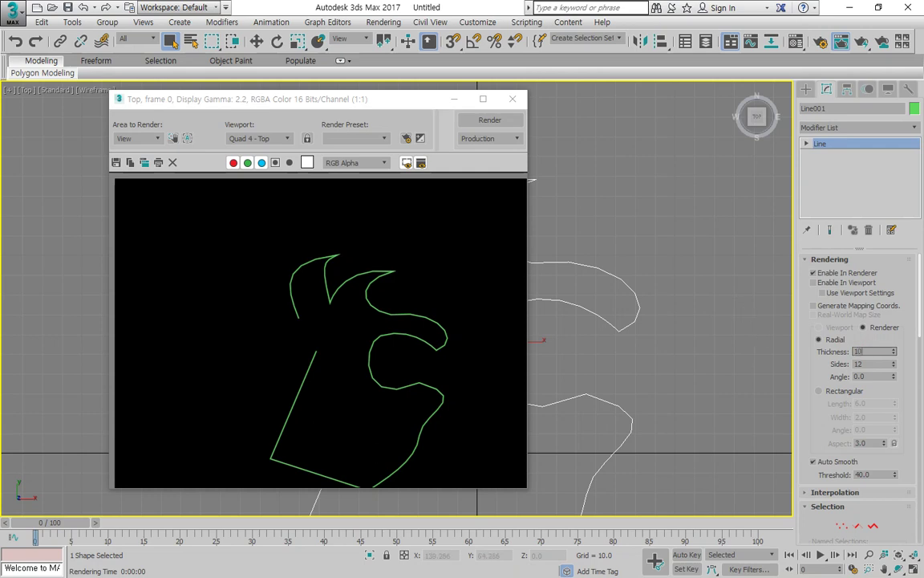
Set the line's radial Thickness back to 10 and re-render the Top view.
key("BackSpace")
key("BackSpace")
type(".")
left_click(867, 354)
type("10")
left_click(479, 124)
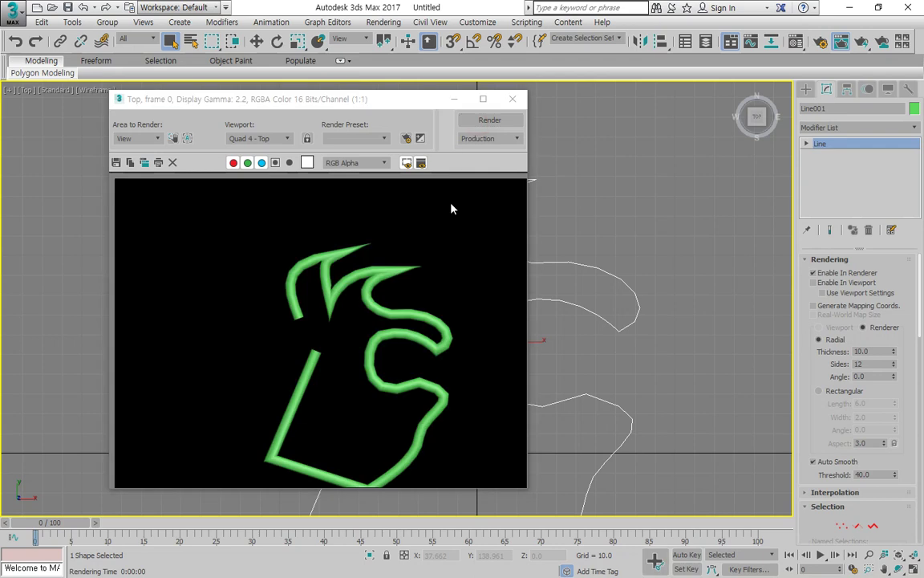
Render a close-up of the line's pointed bend in the Top view to examine its round profile.
left_click(433, 335)
scroll(628, 324, "up", 5)
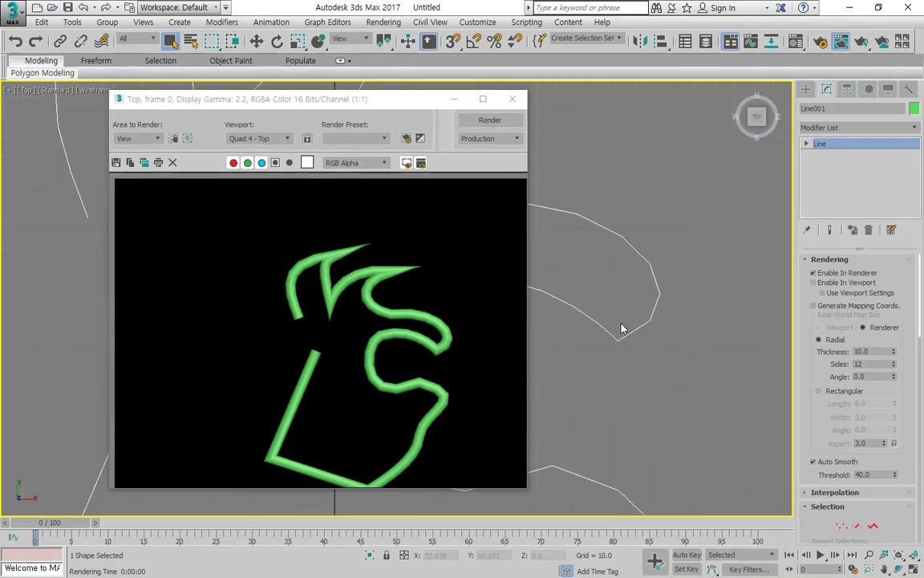
scroll(654, 342, "up", 2)
left_click(498, 120)
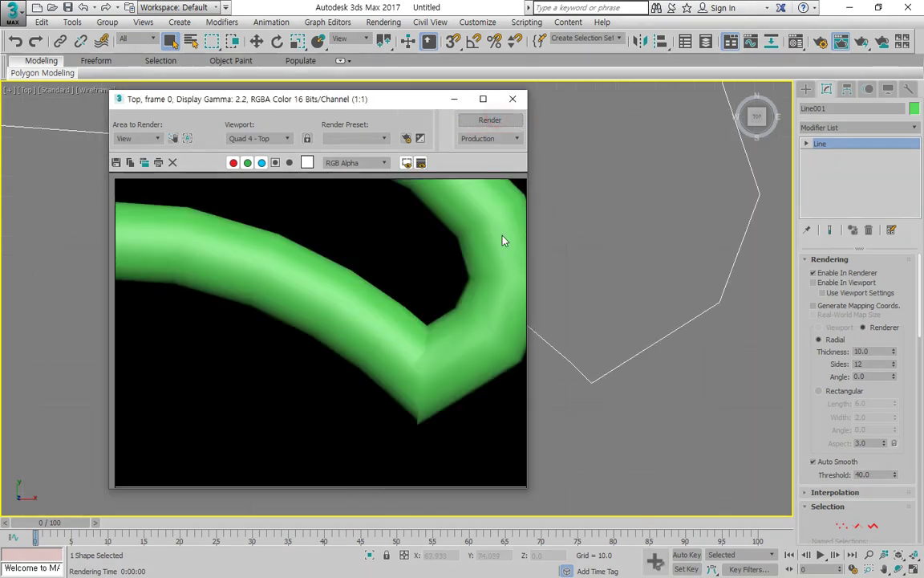
mouse_move(368, 393)
left_mouse_down()
mouse_move(405, 277)
mouse_move(315, 377)
mouse_move(407, 346)
mouse_move(336, 315)
mouse_move(362, 398)
left_mouse_up()
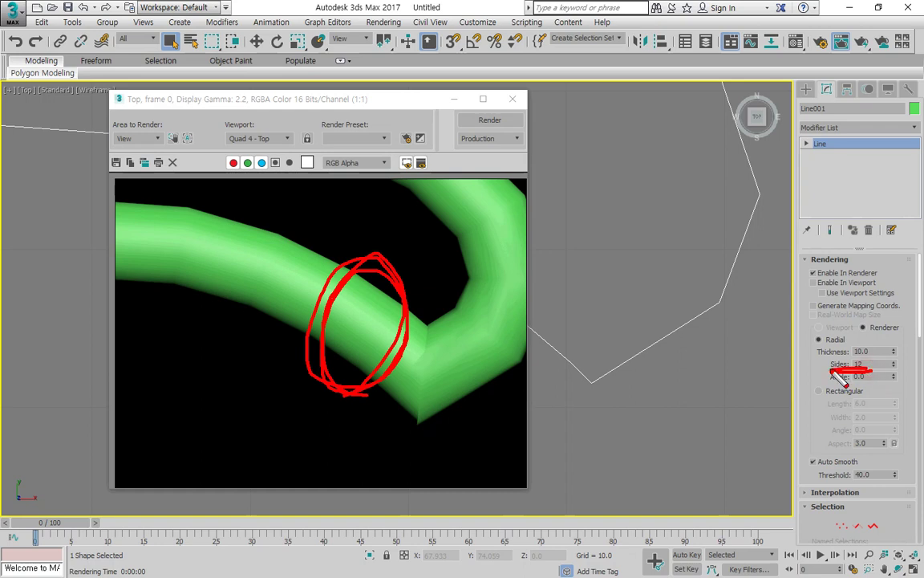
key("Escape")
Set the line's radial Sides to 4 and render the Top view close-up.
double_click(859, 364)
type("4")
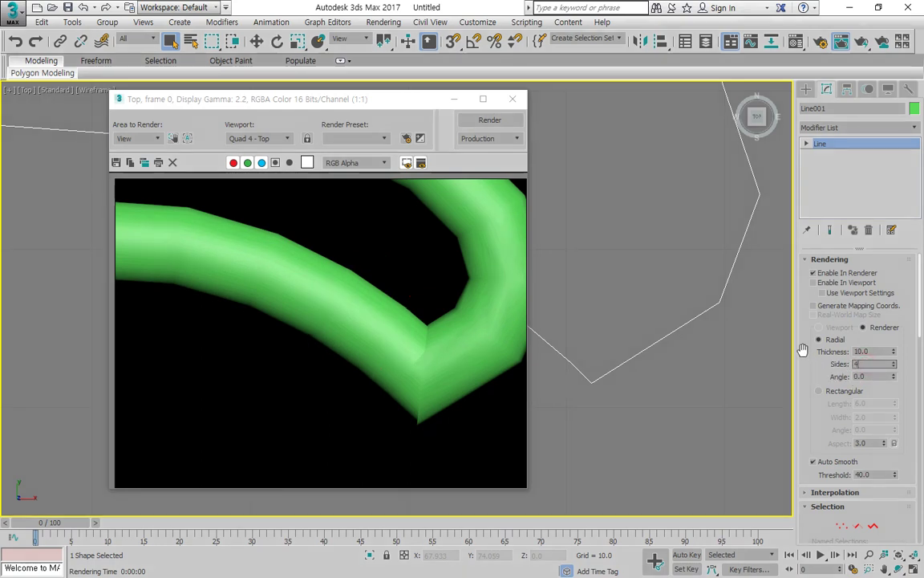
left_click(485, 120)
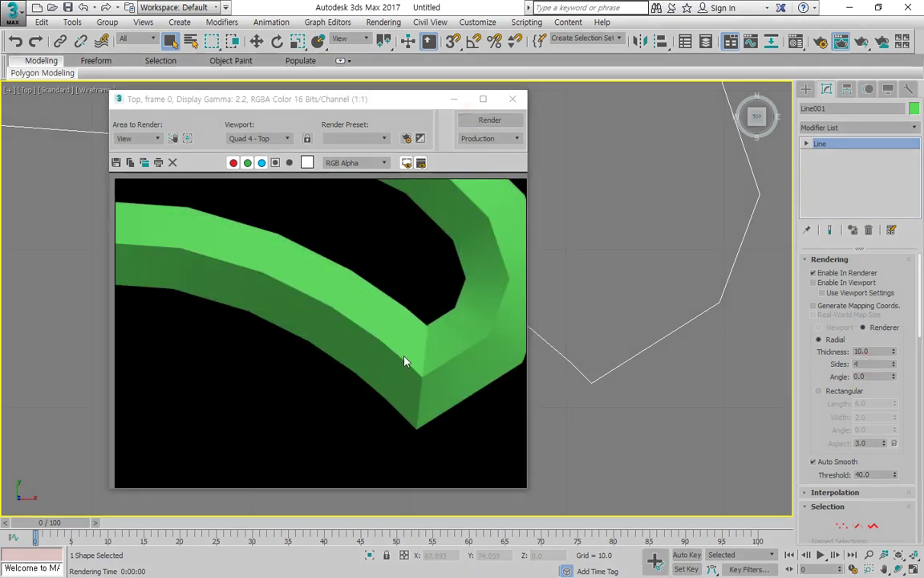
mouse_move(347, 256)
left_mouse_down()
mouse_move(396, 331)
mouse_move(286, 254)
left_mouse_up()
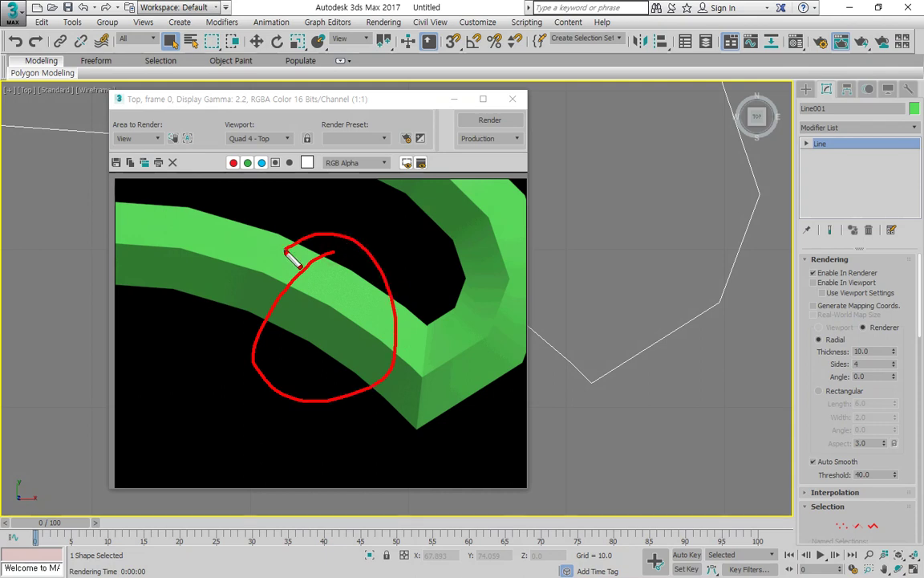
mouse_move(464, 441)
left_mouse_down()
mouse_move(776, 350)
mouse_move(815, 350)
mouse_move(799, 371)
left_mouse_up()
key("Escape")
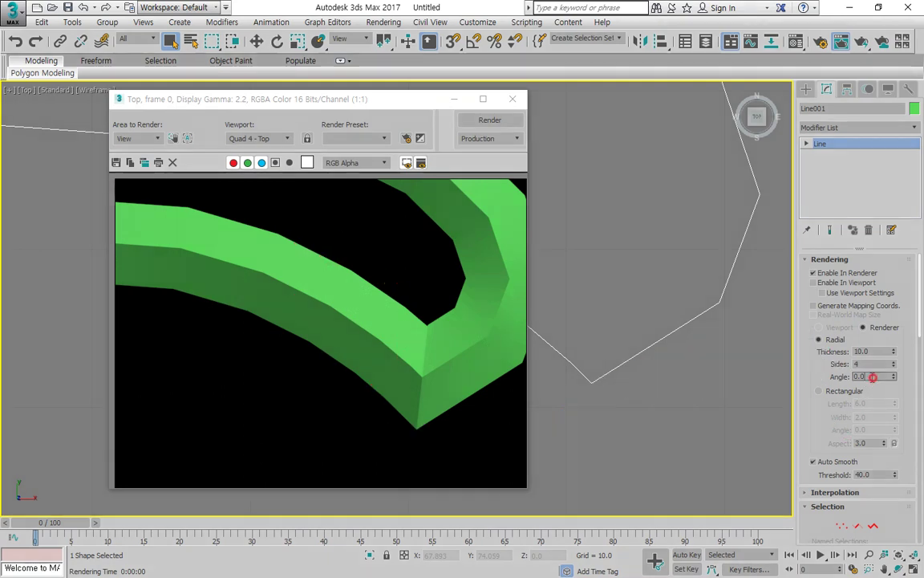
Set the line's radial Angle to 45 and render the Top view close-up.
left_click(867, 376)
type("45")
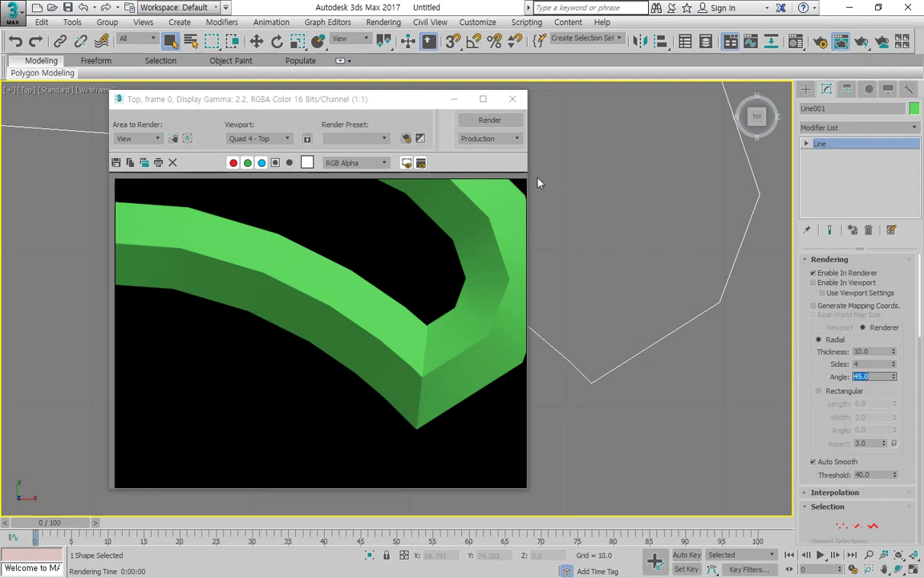
left_click(489, 120)
left_click_drag(311, 382, 303, 325)
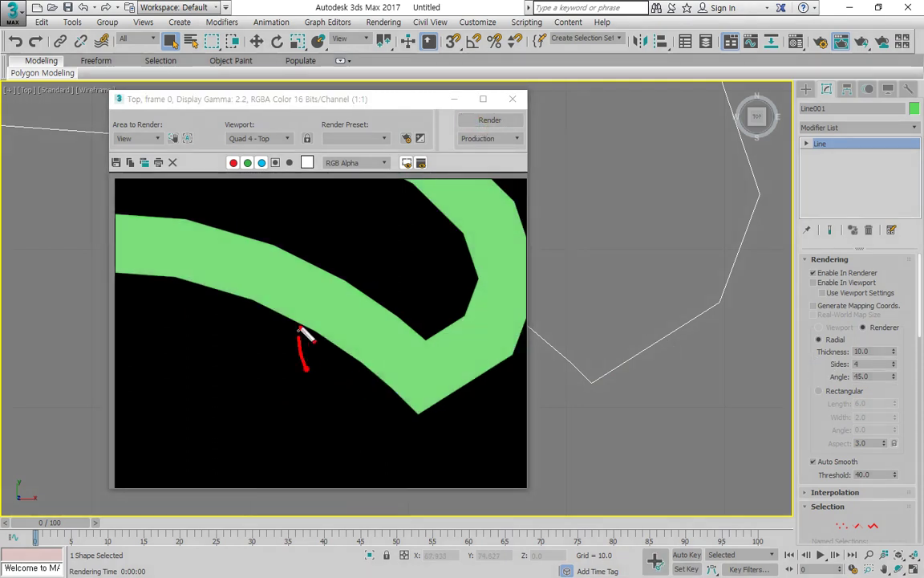
key("Escape")
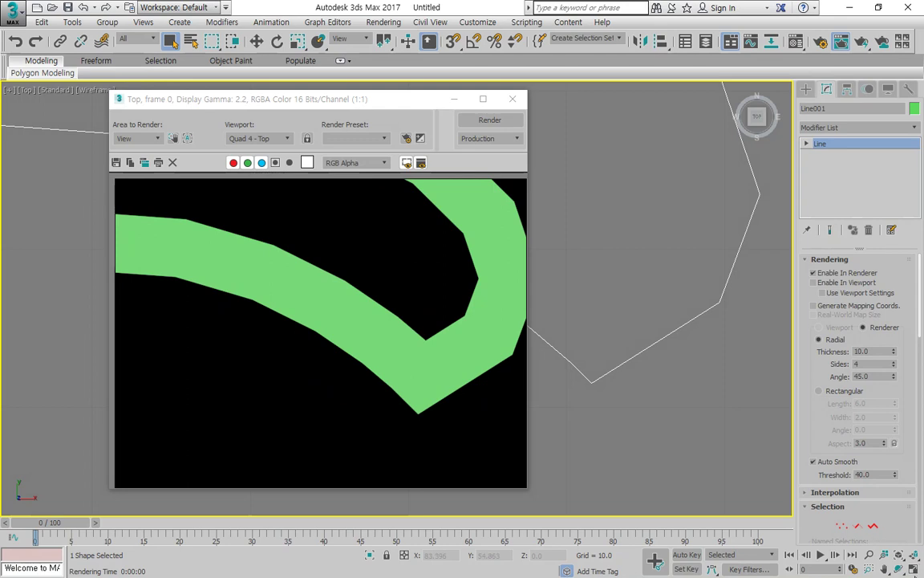
Restore the four-viewport layout and render the line in the Perspective view to examine its four-sided profile.
key("alt+w")
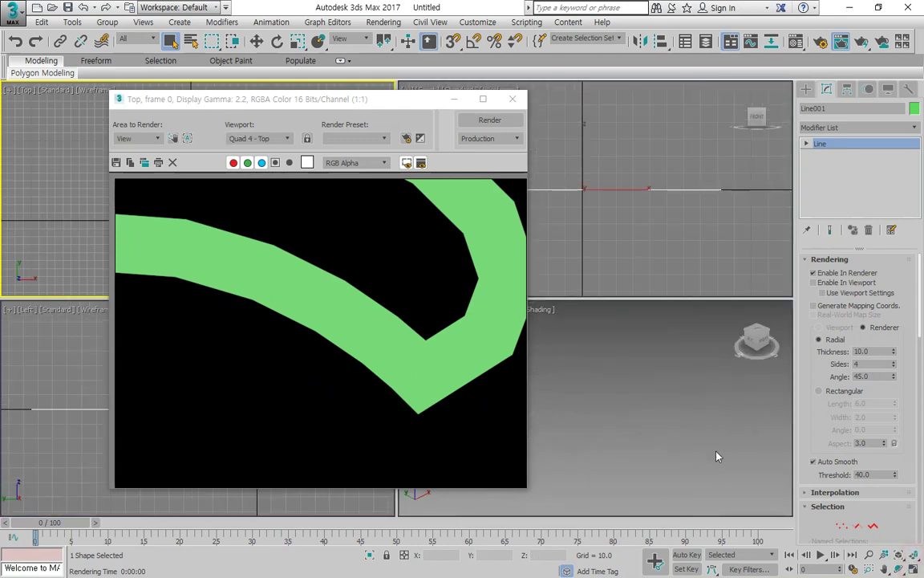
middle_click_drag(718, 457, 630, 375)
left_click(489, 120)
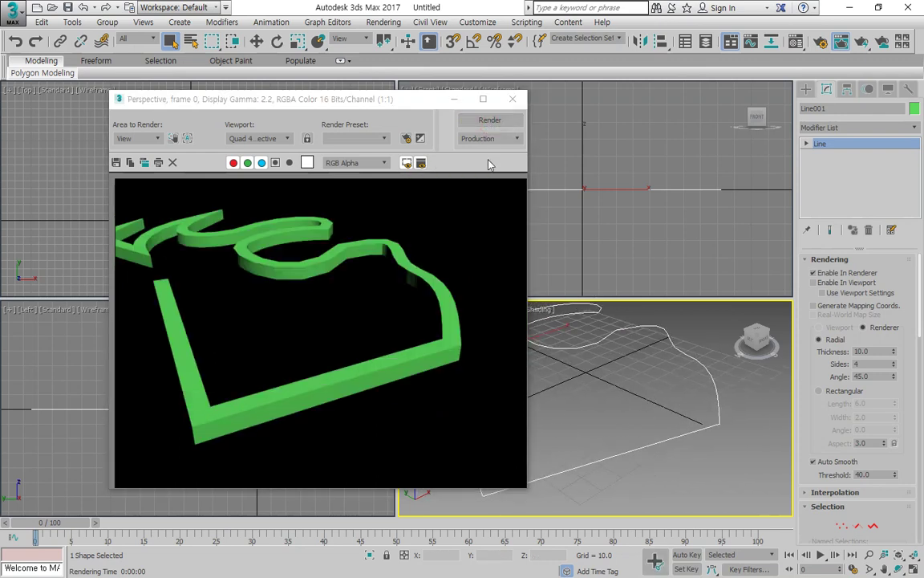
mouse_move(449, 373)
left_mouse_down()
mouse_move(449, 324)
mouse_move(479, 396)
mouse_move(449, 310)
mouse_move(484, 393)
left_mouse_up()
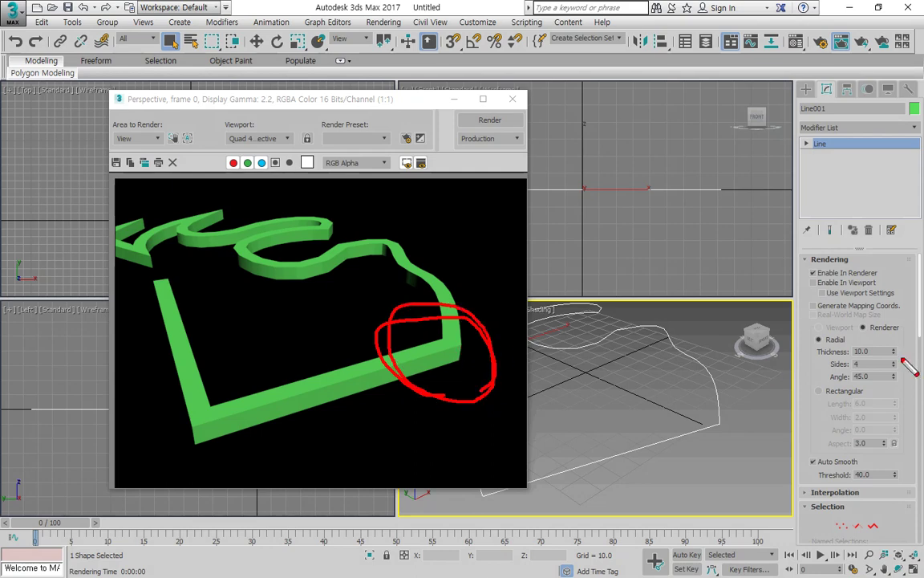
mouse_move(899, 388)
left_mouse_down()
mouse_move(809, 375)
mouse_move(827, 305)
mouse_move(774, 377)
left_mouse_up()
key("Escape")
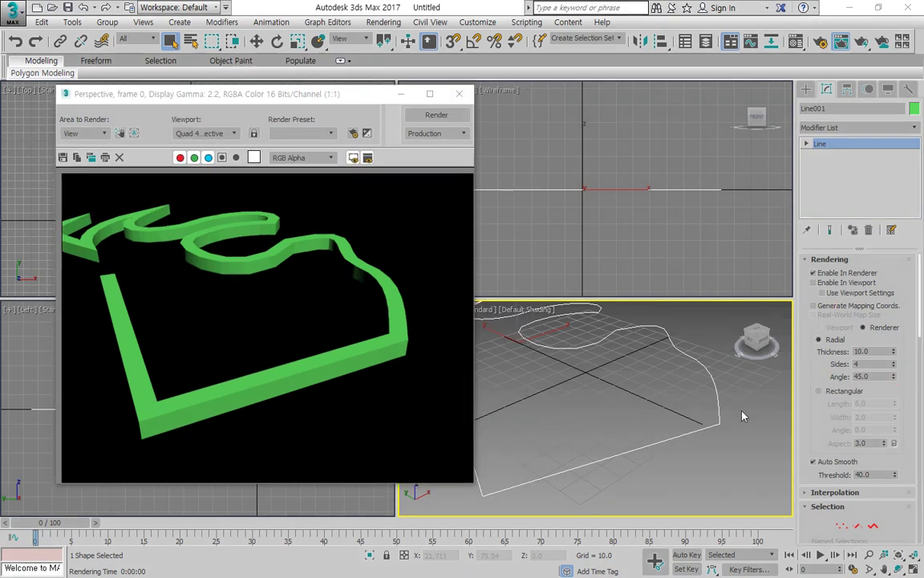
Switch the line's rendering profile to Rectangular and render the Perspective view in a fresh frame.
left_click(819, 390)
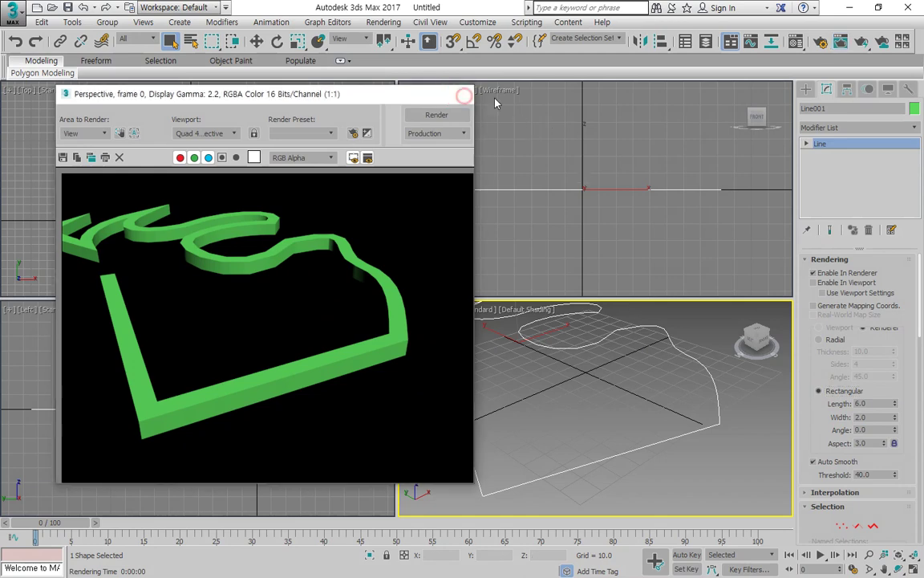
left_click(459, 94)
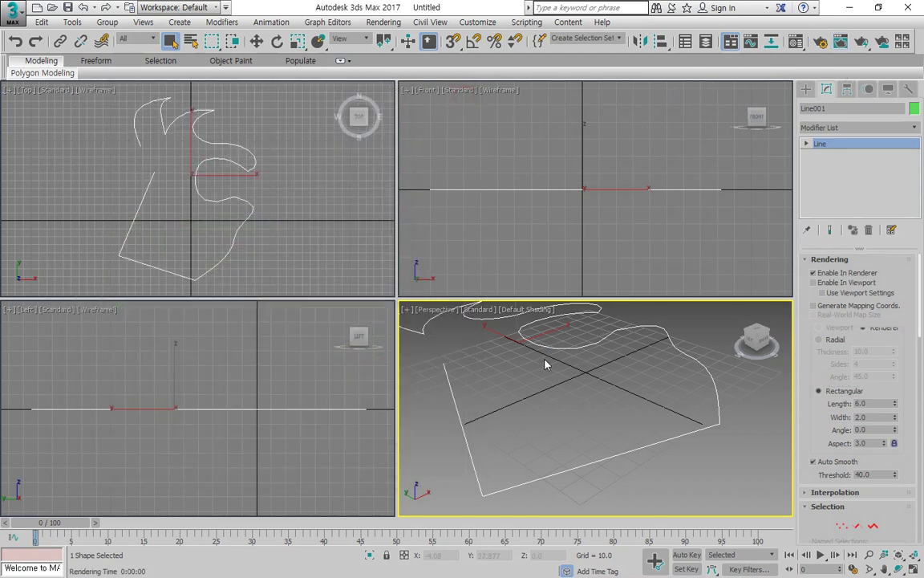
key("shift+q")
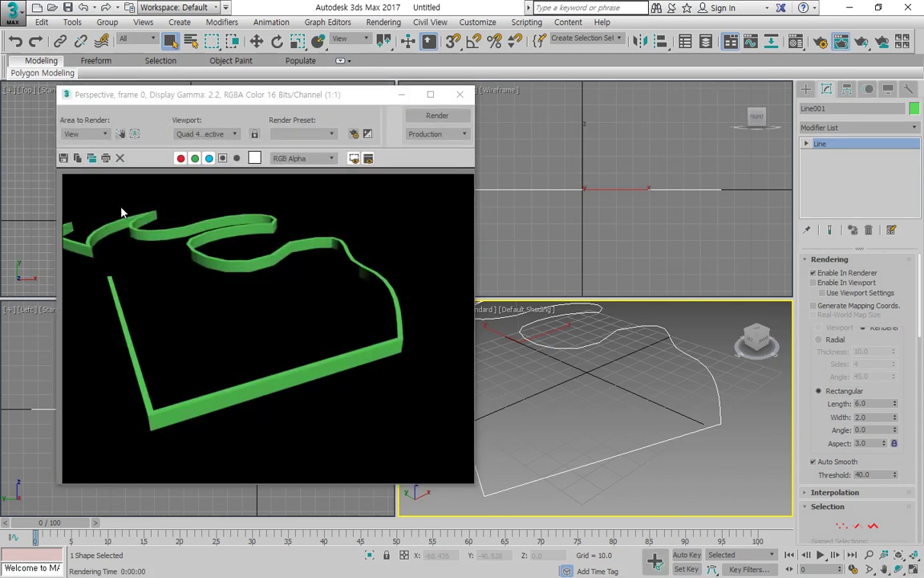
Maximize the Perspective view, set the rectangular profile's Length and Width to 10, and render it.
key("alt+w")
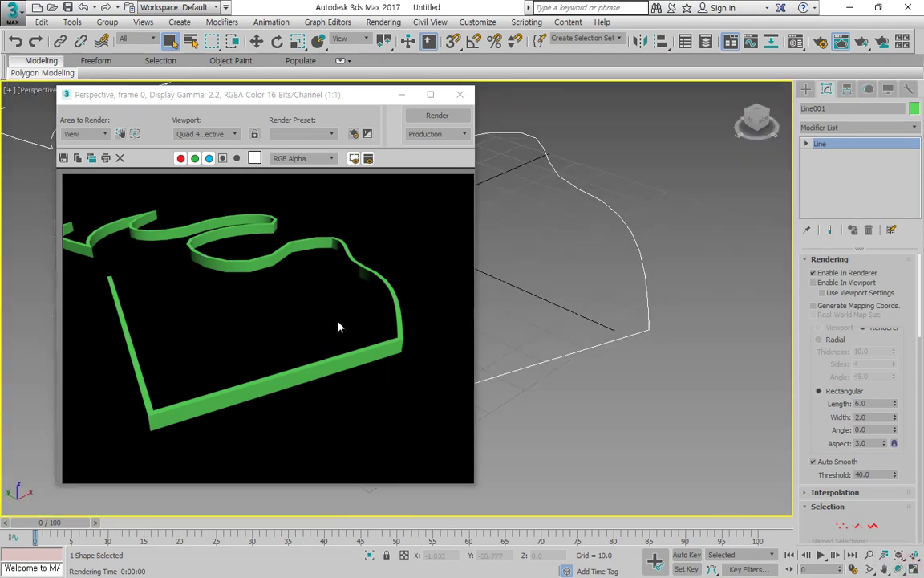
left_click(871, 418)
double_click(874, 429)
double_click(872, 440)
double_click(867, 403)
type("10")
key("Tab")
type("10")
key("Return")
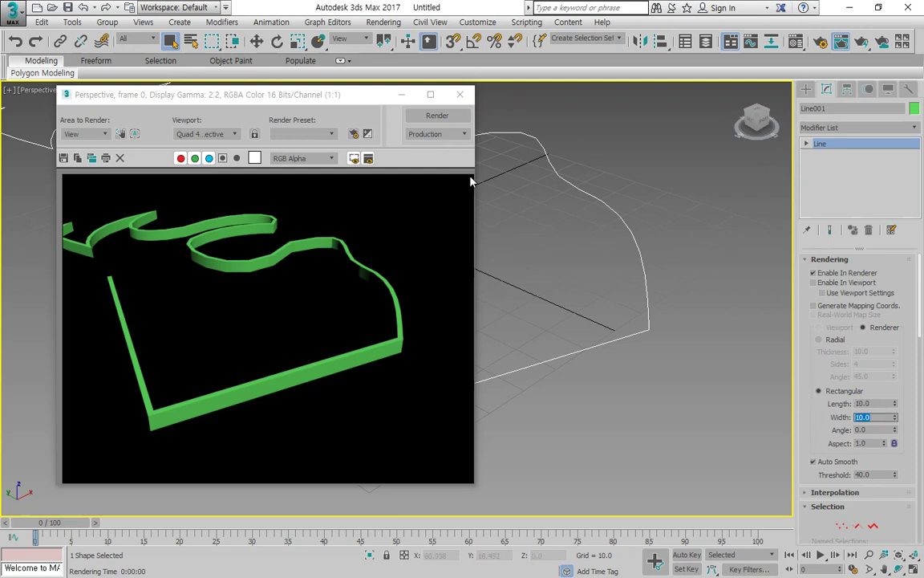
left_click(434, 116)
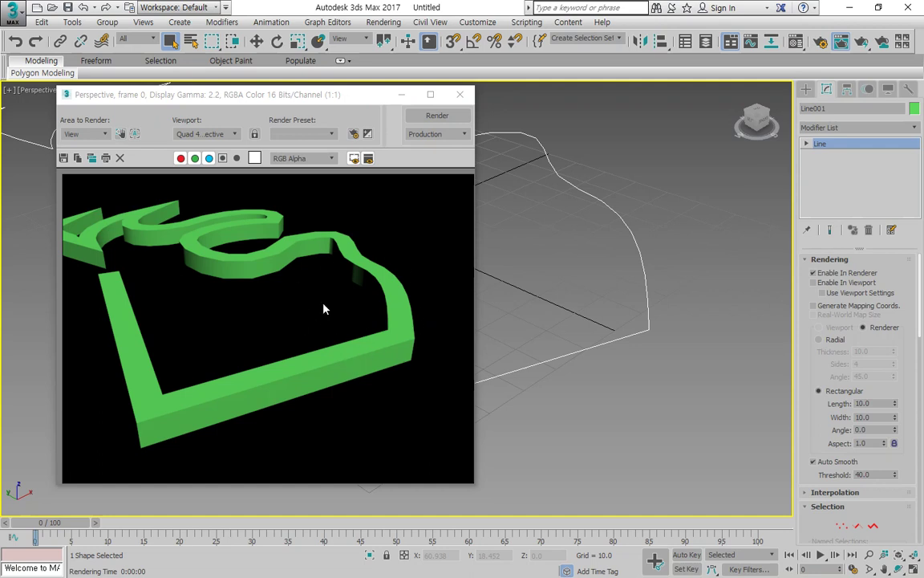
Set the rectangular profile's Length to 1 and render the Perspective view again.
left_click(879, 404)
left_click(874, 404)
type("1")
key("Return")
left_click(437, 116)
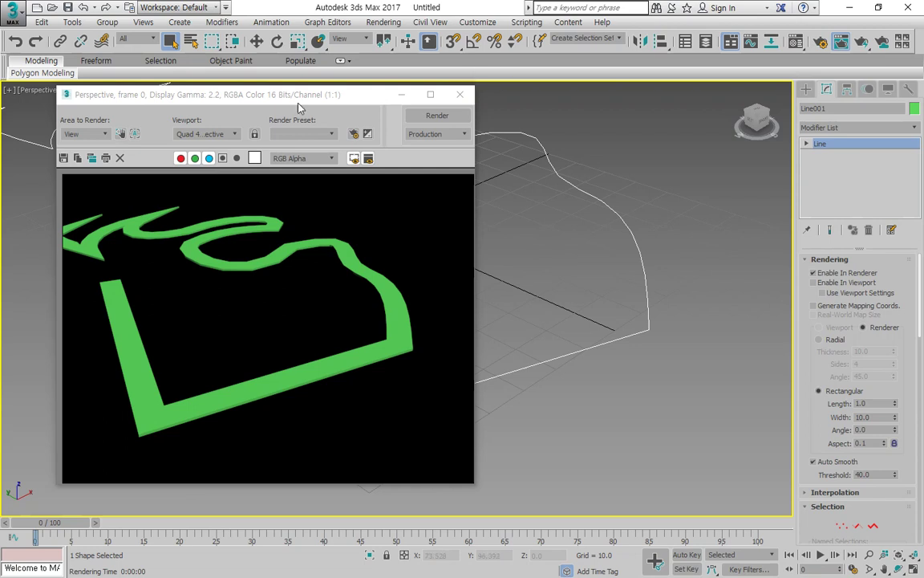
mouse_move(371, 407)
left_mouse_down()
mouse_move(289, 304)
mouse_move(374, 393)
left_mouse_up()
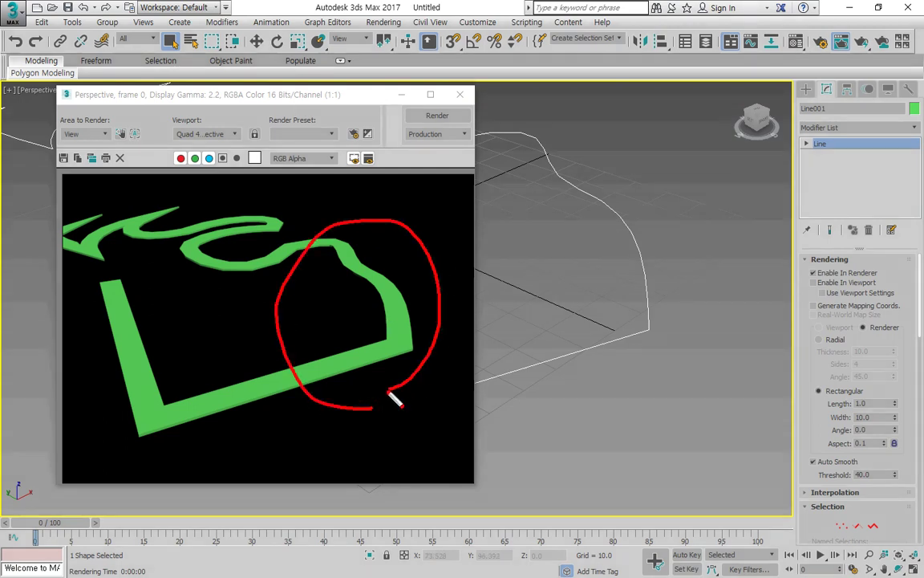
mouse_move(657, 356)
left_mouse_down()
mouse_move(616, 361)
mouse_move(674, 377)
left_mouse_up()
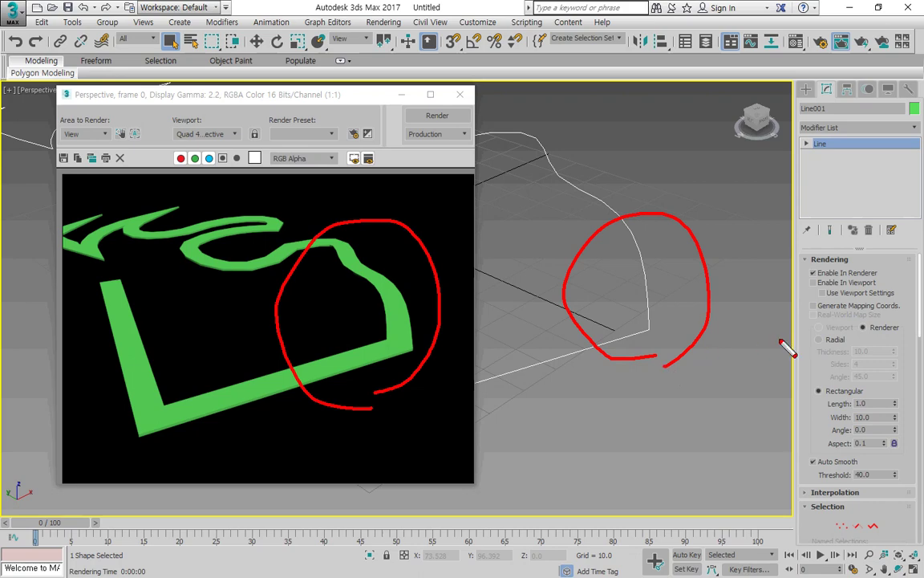
key("e")
left_click_drag(807, 290, 892, 289)
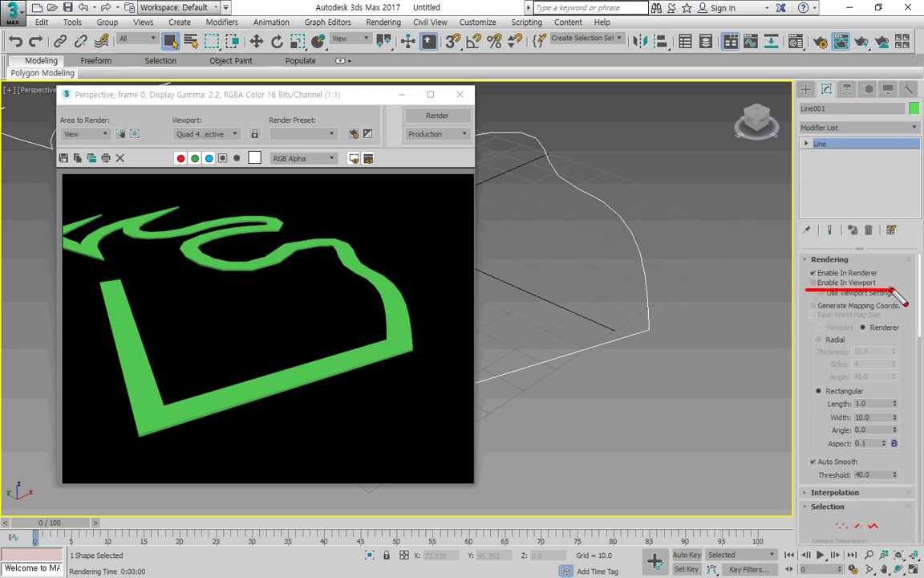
key("Escape")
Enable the line's thickness in the viewport, close the render window, and raise the rectangular Length to about 4.76.
left_click(813, 283)
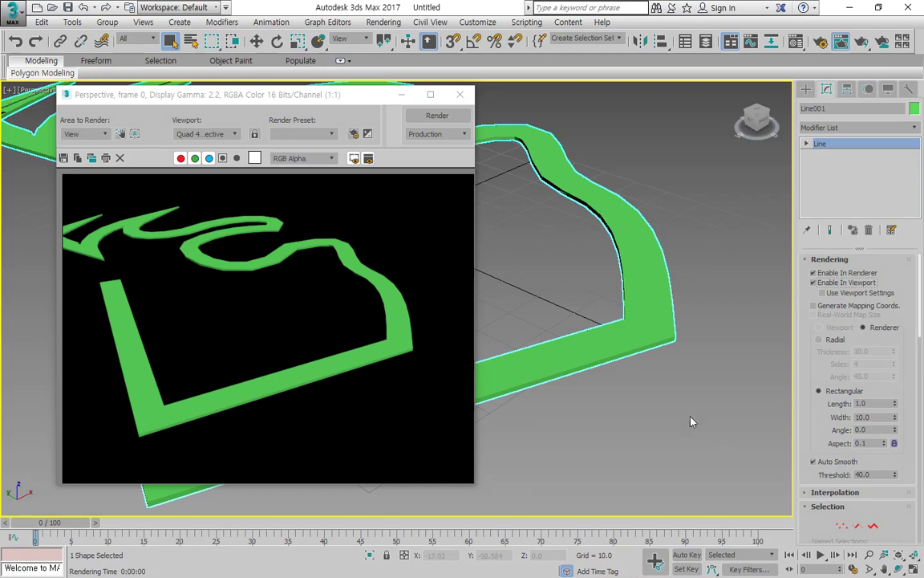
left_click(459, 93)
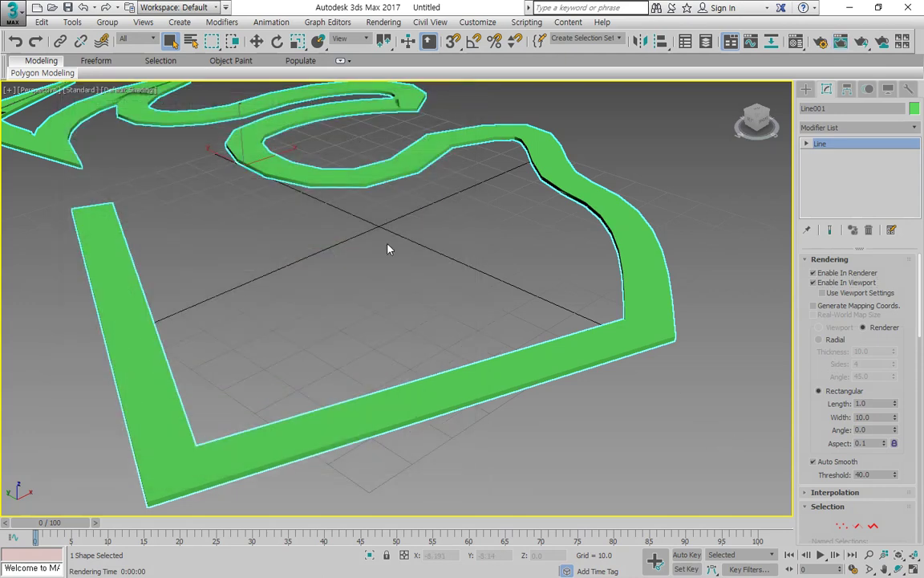
mouse_move(388, 250)
middle_mouse_down()
mouse_move(474, 312)
mouse_move(384, 232)
middle_mouse_up()
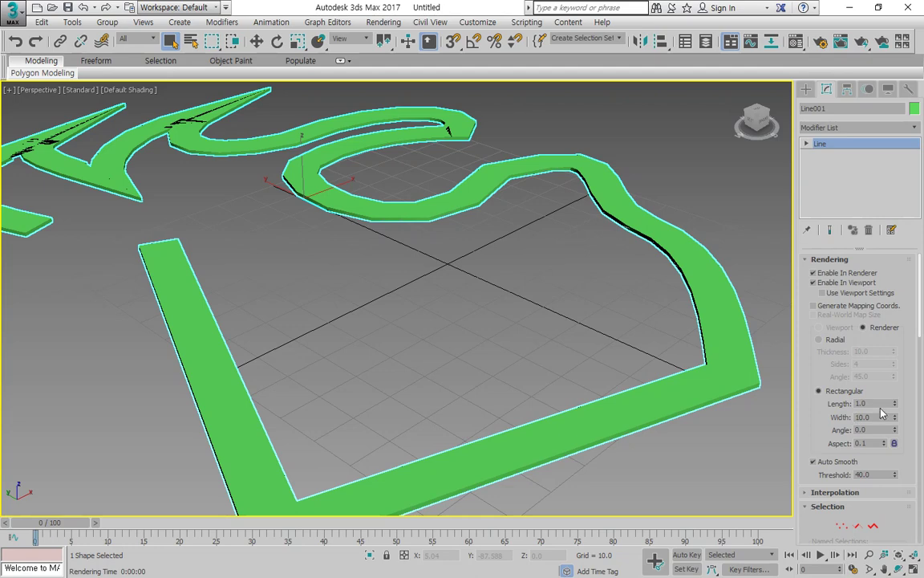
left_click_drag(896, 408, 870, 529)
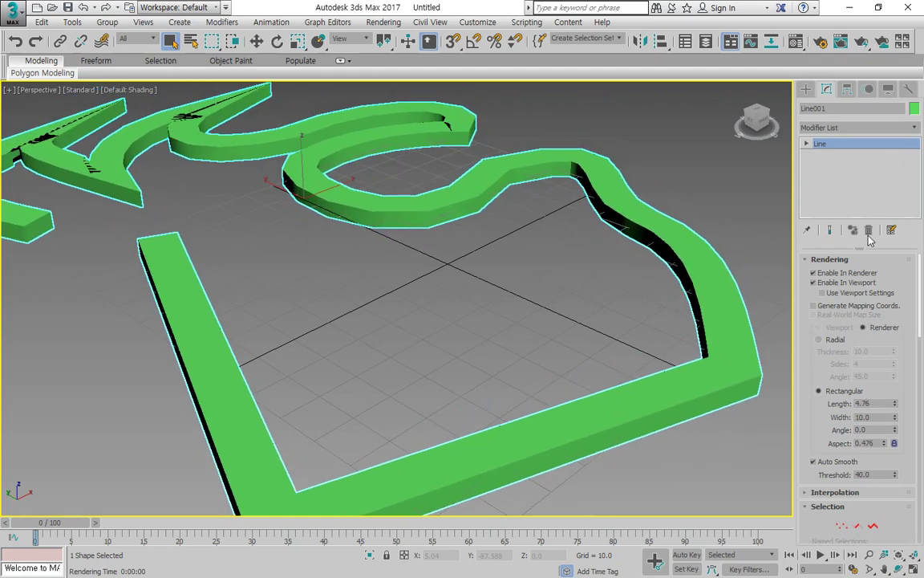
Switch the line's profile to Radial with 12 Sides and an Angle of 0.
left_click(820, 340)
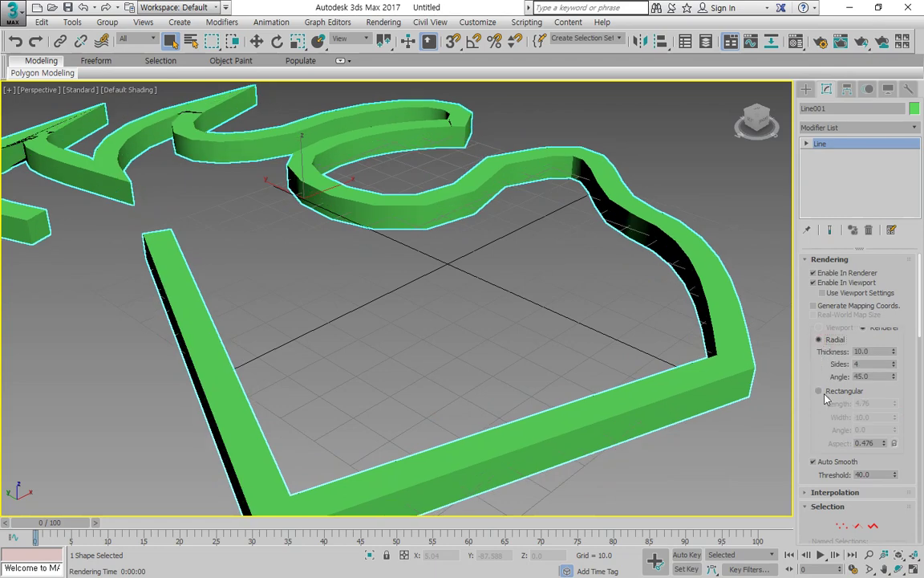
double_click(879, 363)
type("12")
key("Return")
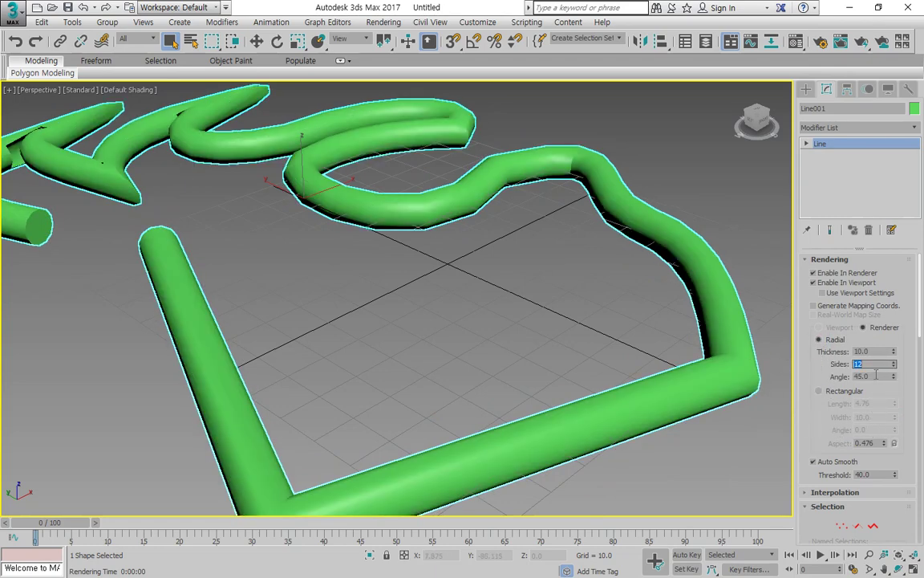
left_click_drag(876, 375, 816, 375)
type("0")
key("Return")
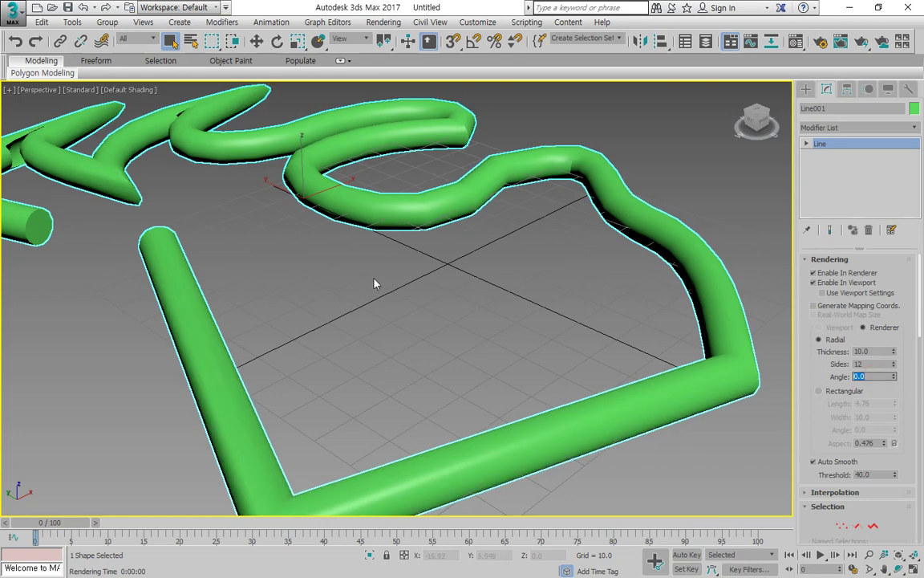
Turn off the line's display thickness in both the renderer and the viewport, and collapse the Rendering settings.
middle_click_drag(369, 267, 340, 244)
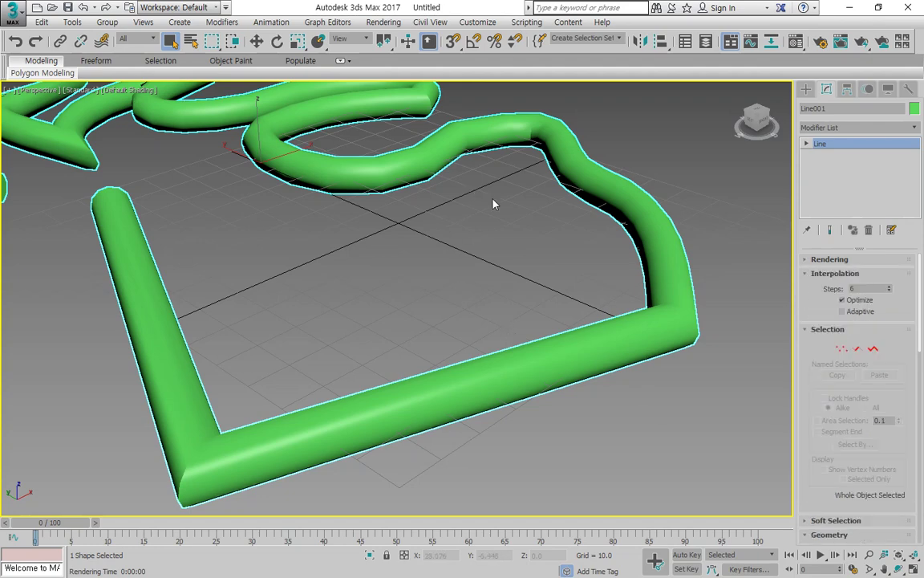
middle_click_drag(493, 203, 690, 239, "alt")
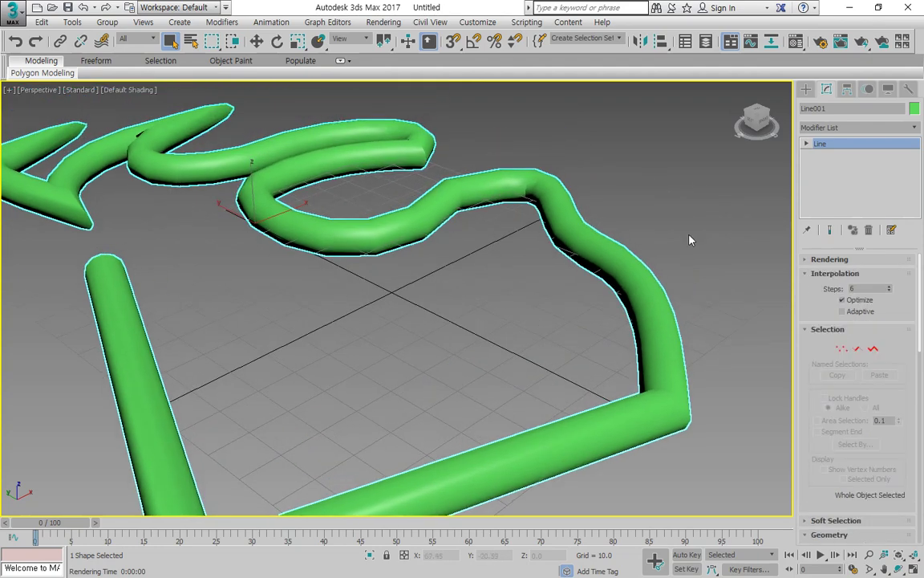
left_click(804, 258)
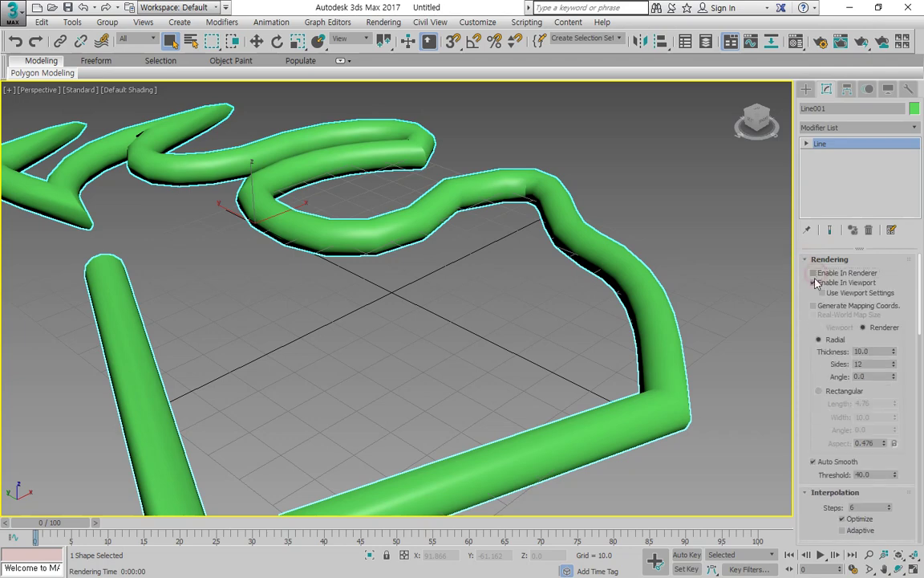
left_click(813, 281)
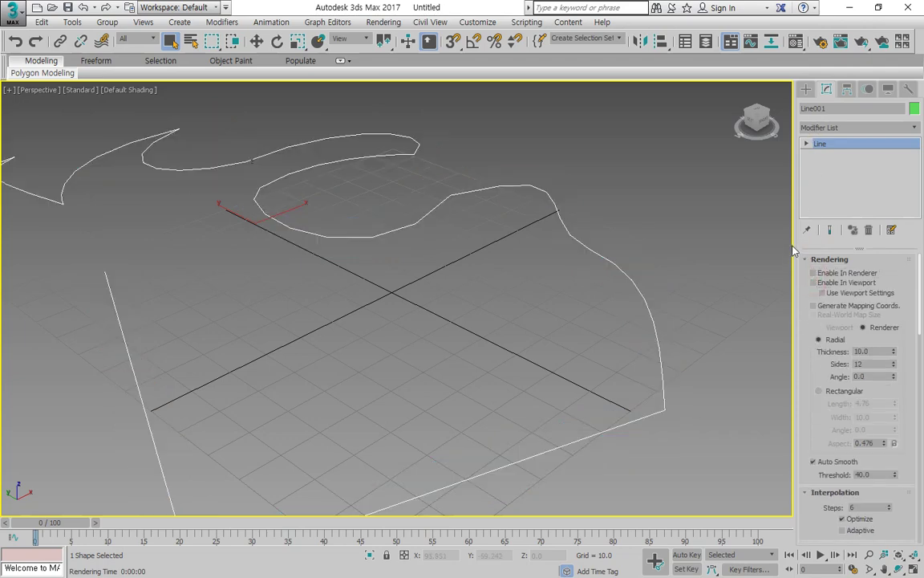
left_click(805, 259)
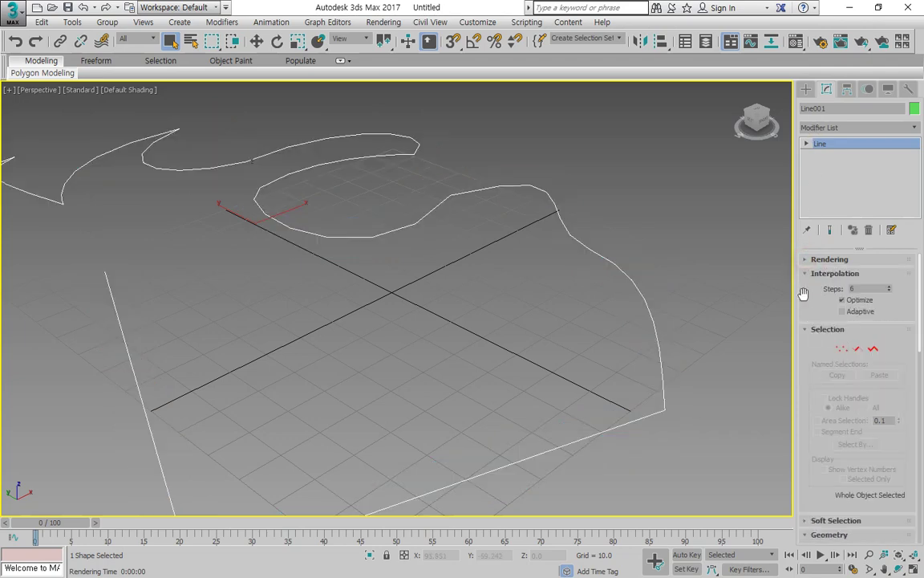
Maximize the Top view and enter the line's Vertex level to examine the middle C-shaped curve up close.
left_click(913, 570)
middle_click_drag(276, 192, 270, 220)
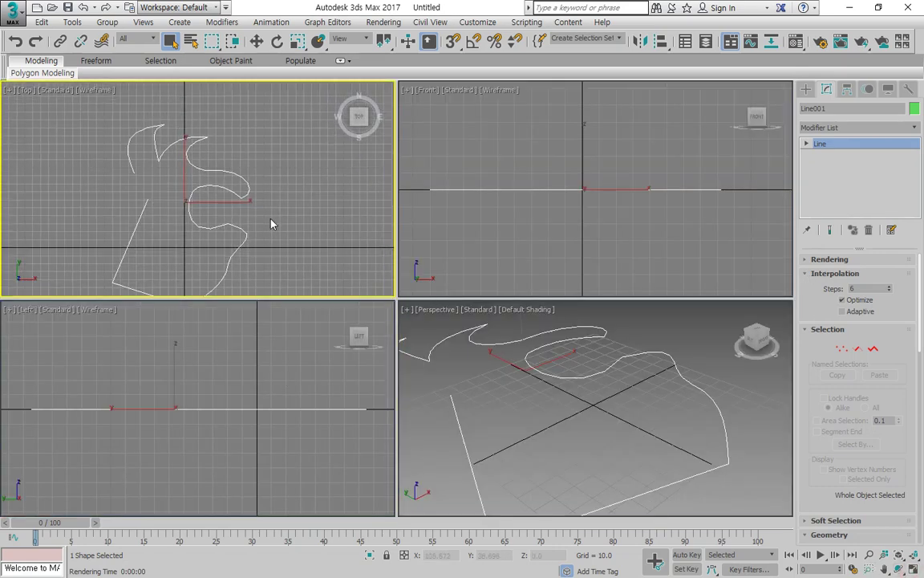
left_click(913, 570)
left_click(806, 143)
left_click(826, 155)
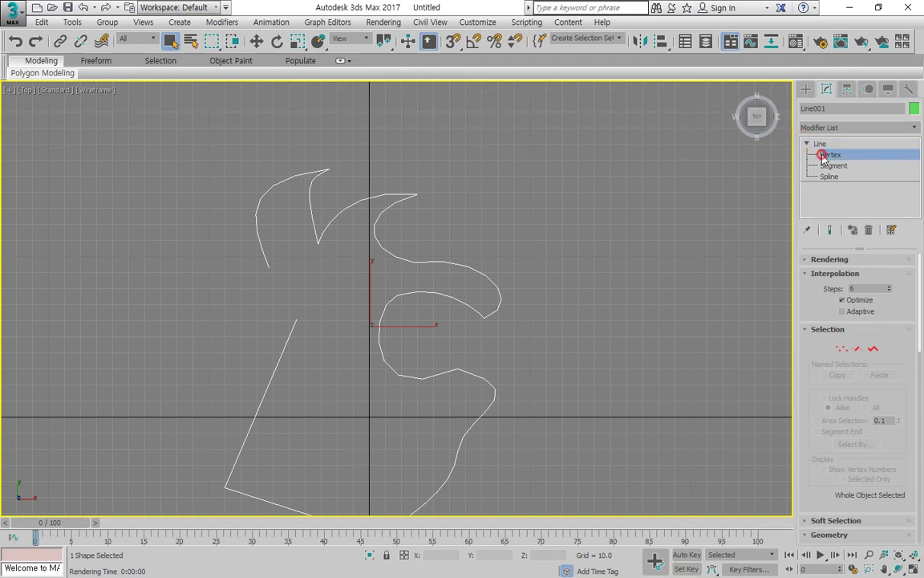
scroll(377, 284, "up", 7)
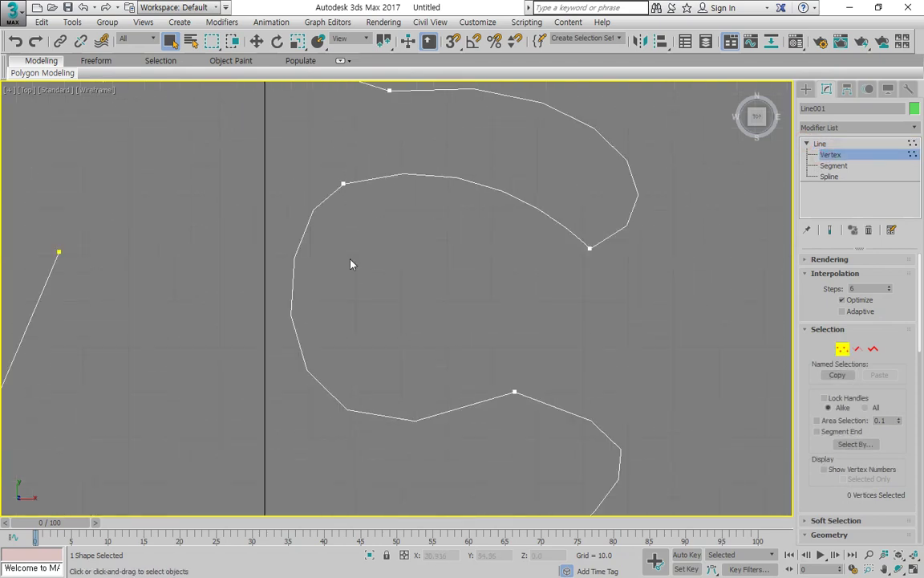
mouse_move(315, 175)
left_mouse_down()
mouse_move(264, 388)
mouse_move(579, 427)
mouse_move(370, 340)
mouse_move(366, 193)
mouse_move(278, 155)
left_mouse_up()
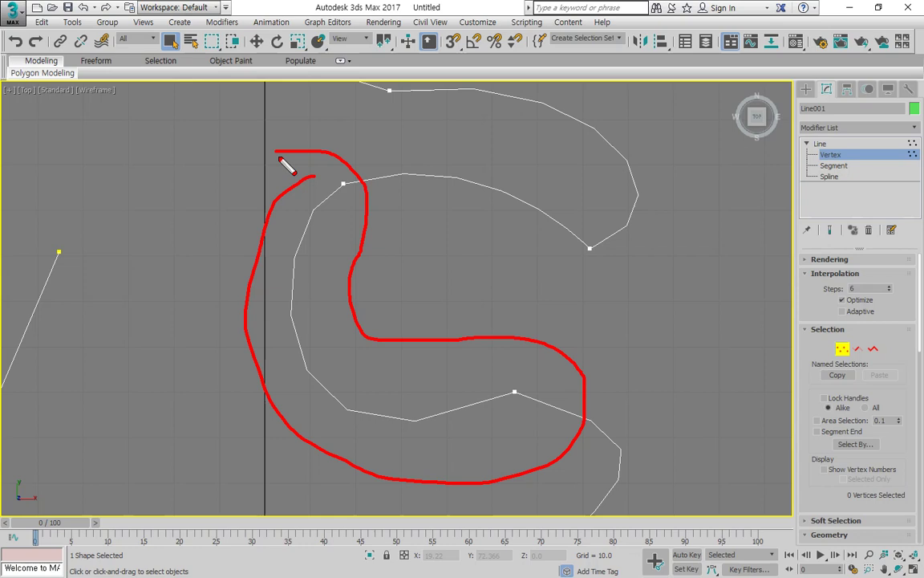
key("ctrl+z")
left_click_drag(302, 203, 317, 203)
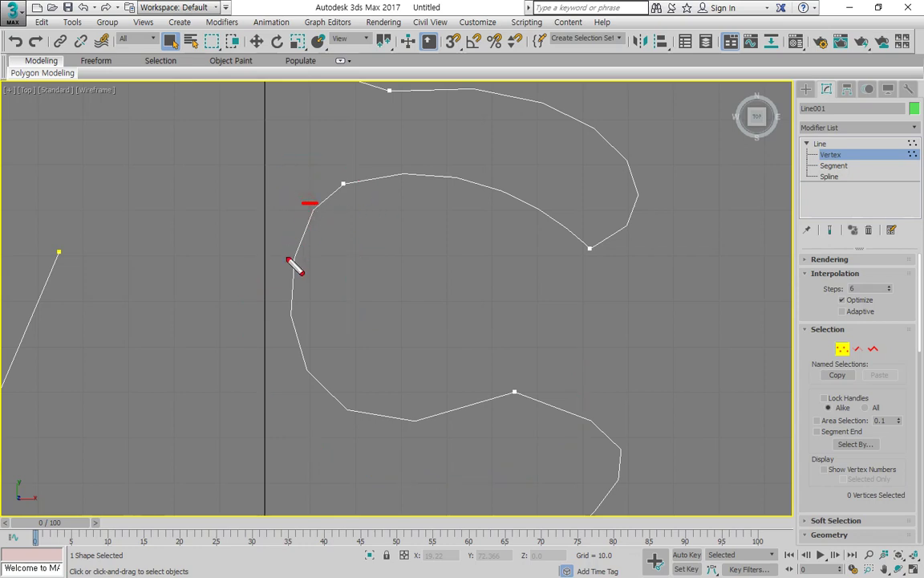
left_click_drag(286, 256, 296, 257)
left_click_drag(281, 313, 300, 312)
mouse_move(335, 183)
left_mouse_down()
mouse_move(309, 214)
mouse_move(296, 296)
mouse_move(301, 355)
mouse_move(341, 401)
left_mouse_up()
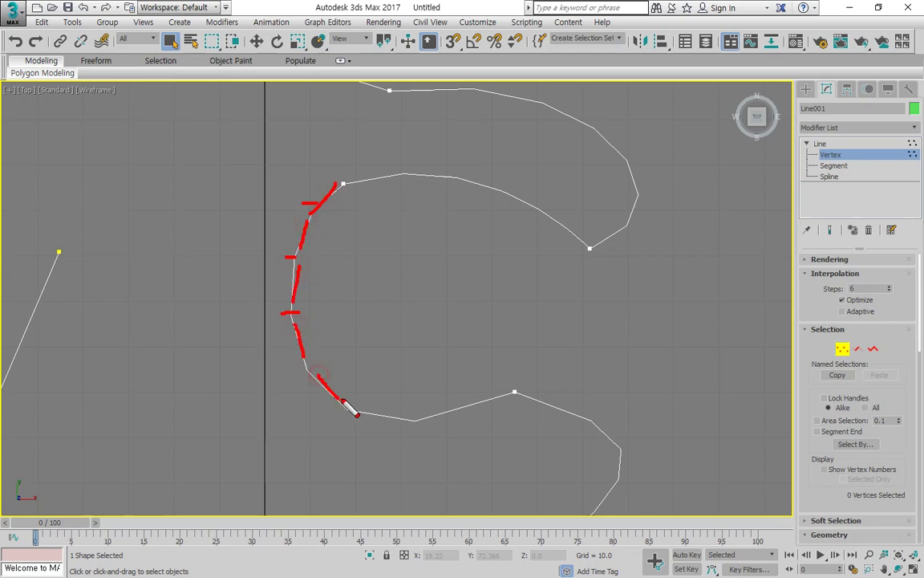
key("Escape")
Leave the Vertex level, apply an Extrude modifier to the line, and set its Amount to 16 in the four-viewport layout.
left_click(843, 143)
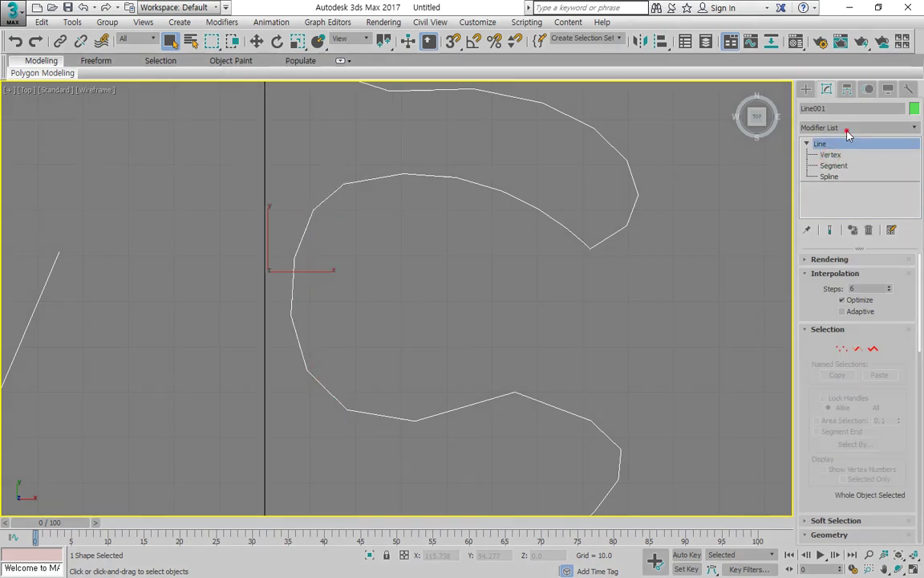
left_click(850, 127)
key("e")
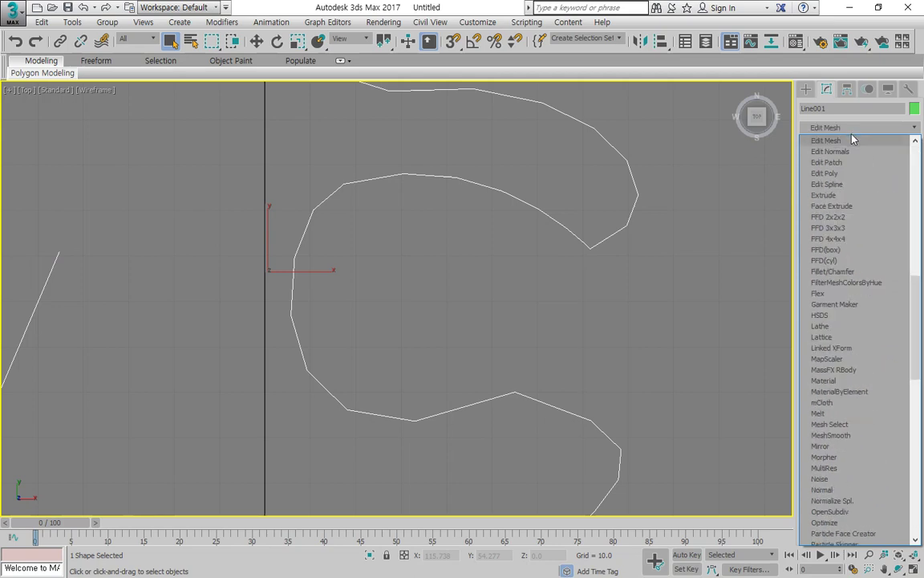
left_click(847, 195)
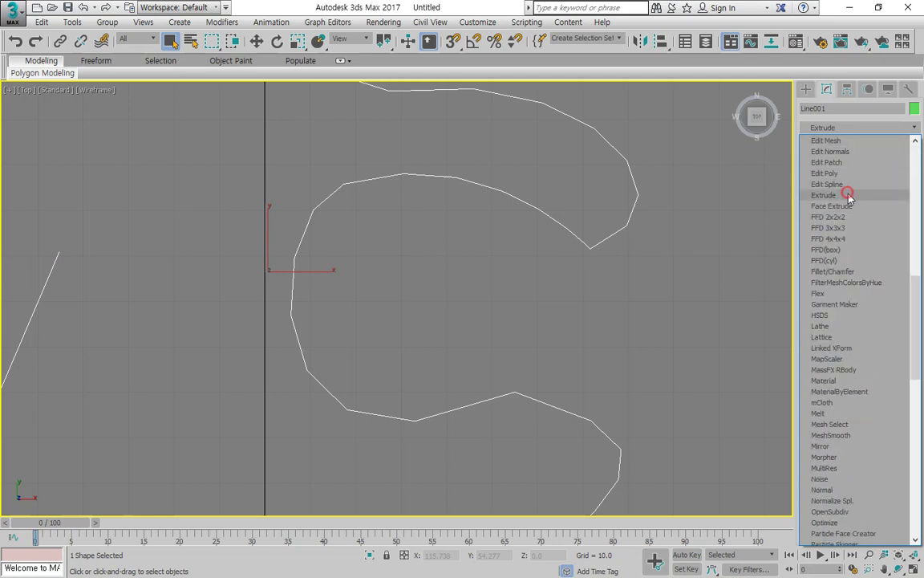
key("alt+w")
key("z")
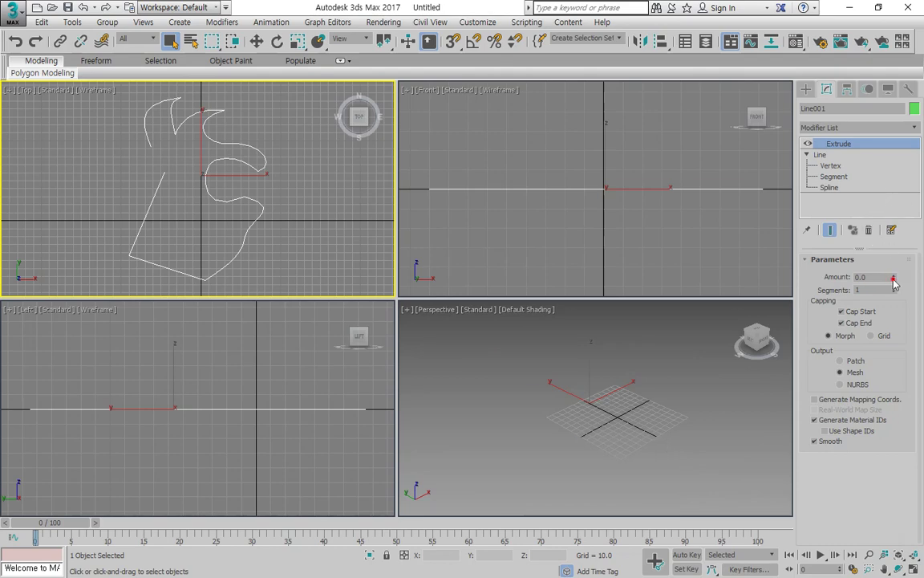
left_click_drag(895, 280, 894, 249)
Set the Perspective viewport's shading to Facets to show the flat segments of the extruded line.
scroll(620, 381, "up", 6)
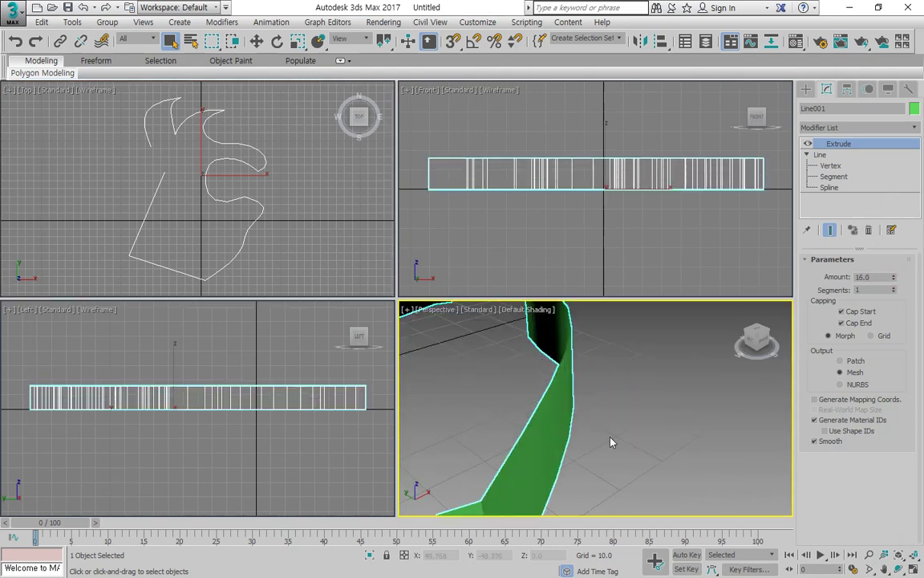
scroll(593, 452, "down", 5)
scroll(553, 446, "up", 5)
scroll(599, 458, "down", 5)
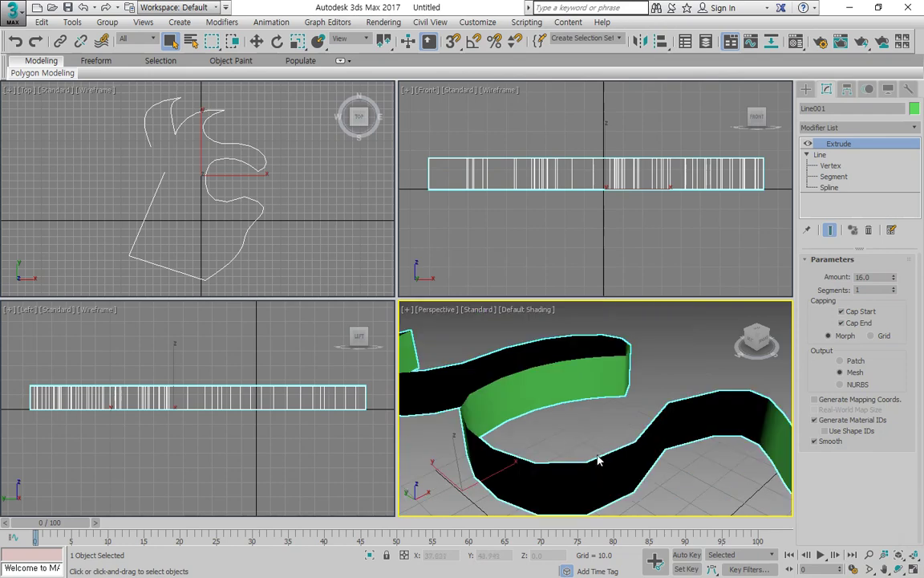
middle_click_drag(598, 458, 613, 435)
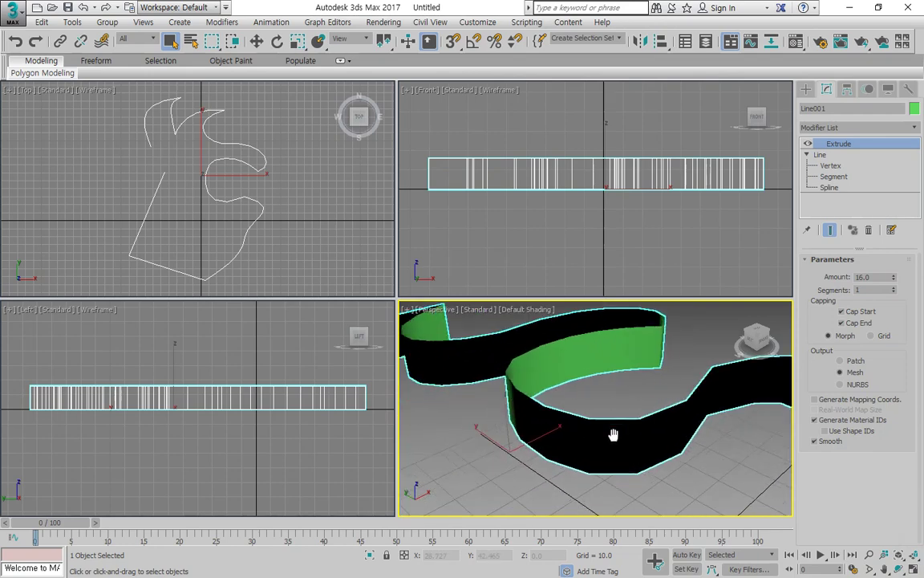
middle_click_drag(746, 449, 571, 396)
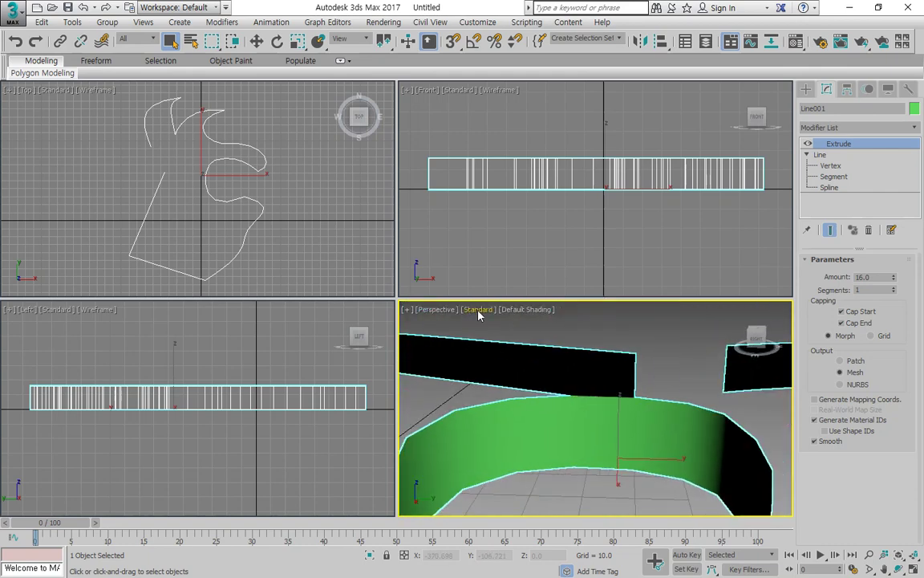
left_click(527, 309)
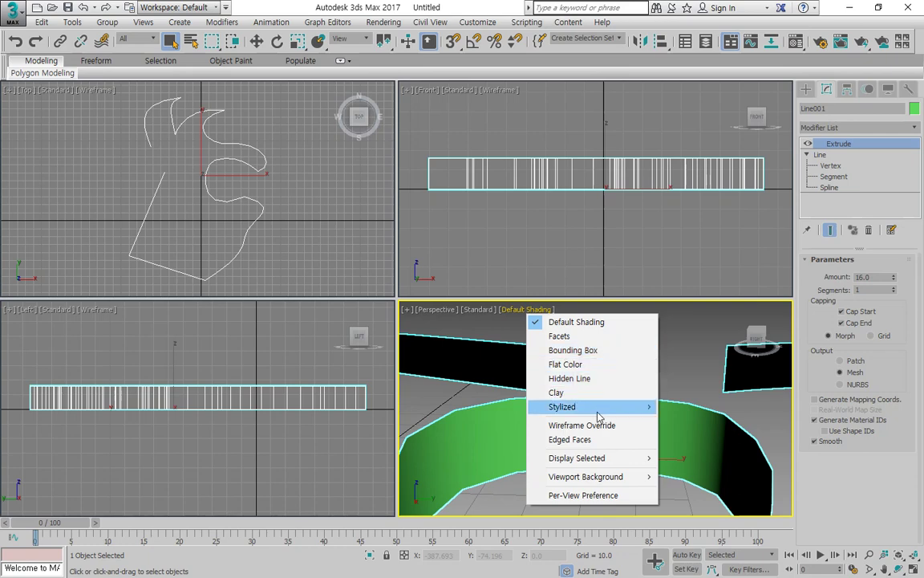
mouse_move(598, 416)
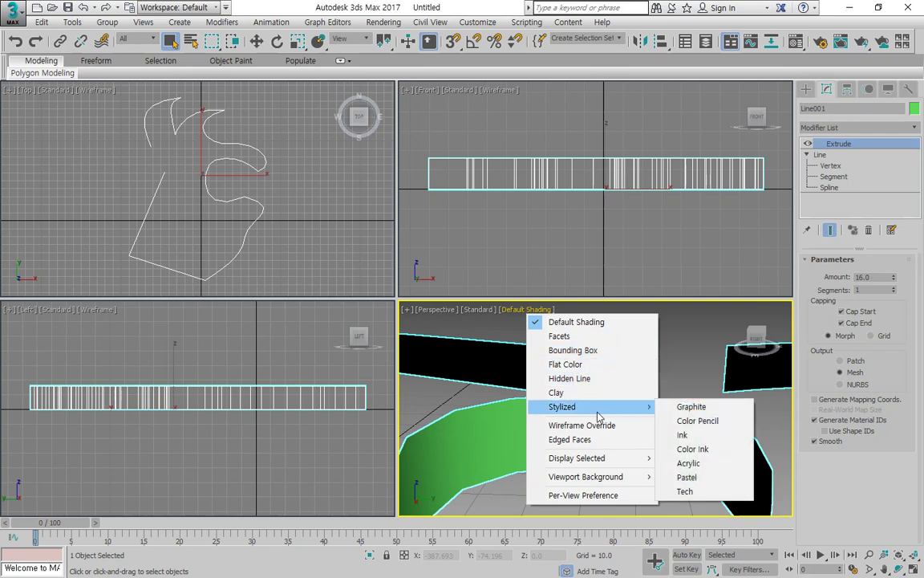
left_click(587, 336)
Maximize the Perspective view and go to the base Line level with the extruded end result shown.
scroll(576, 427, "up", 5)
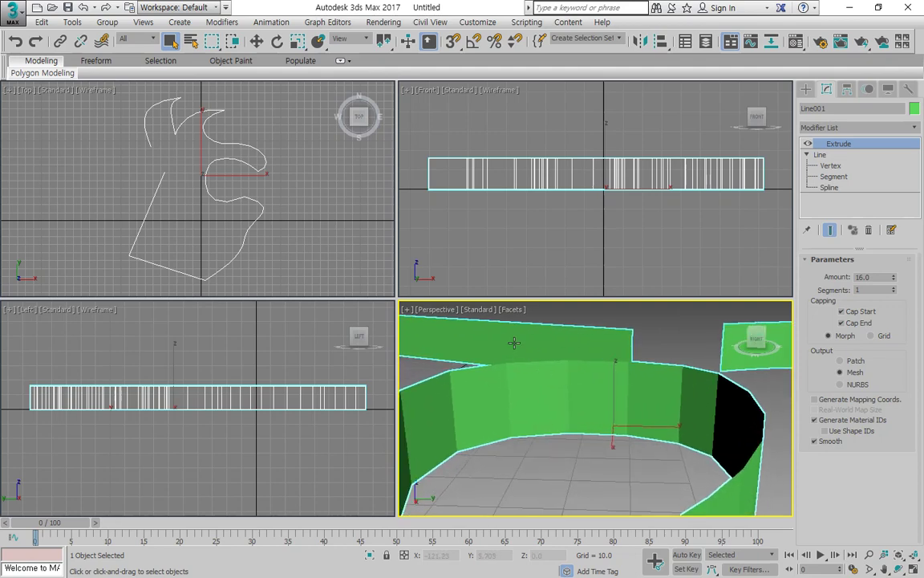
scroll(554, 417, "up", 3)
scroll(562, 410, "down", 3)
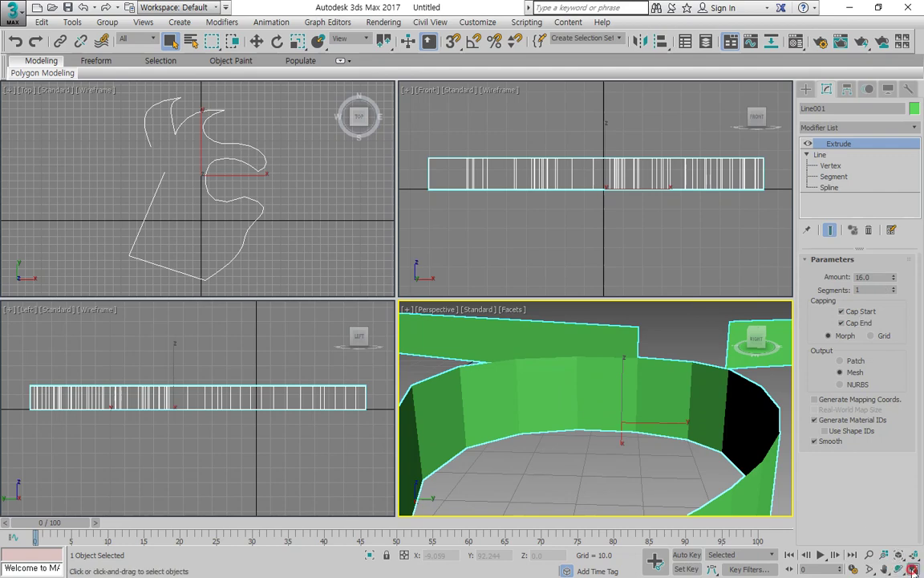
key("alt+w")
left_click(819, 154)
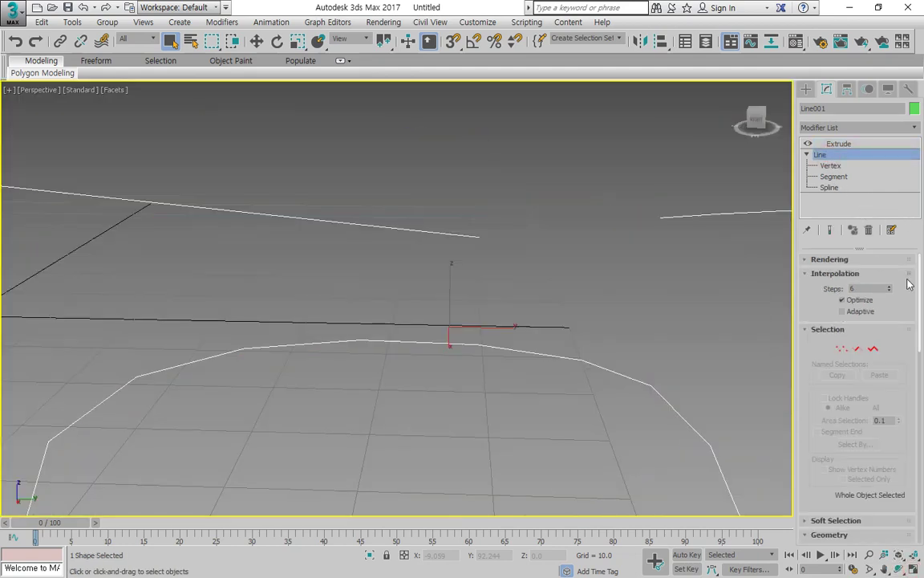
left_click(829, 230)
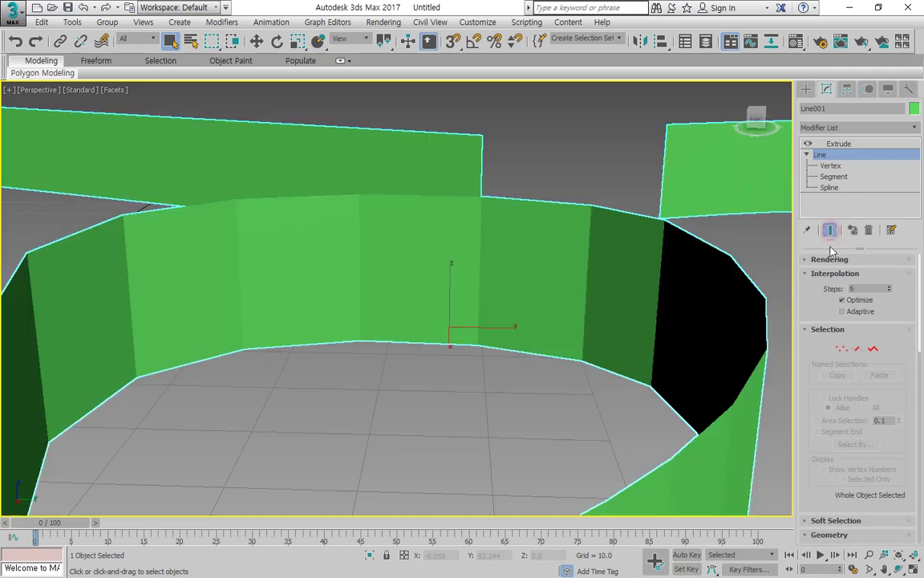
Raise the line's Interpolation Steps to 11.
left_click(889, 286)
left_click(889, 286)
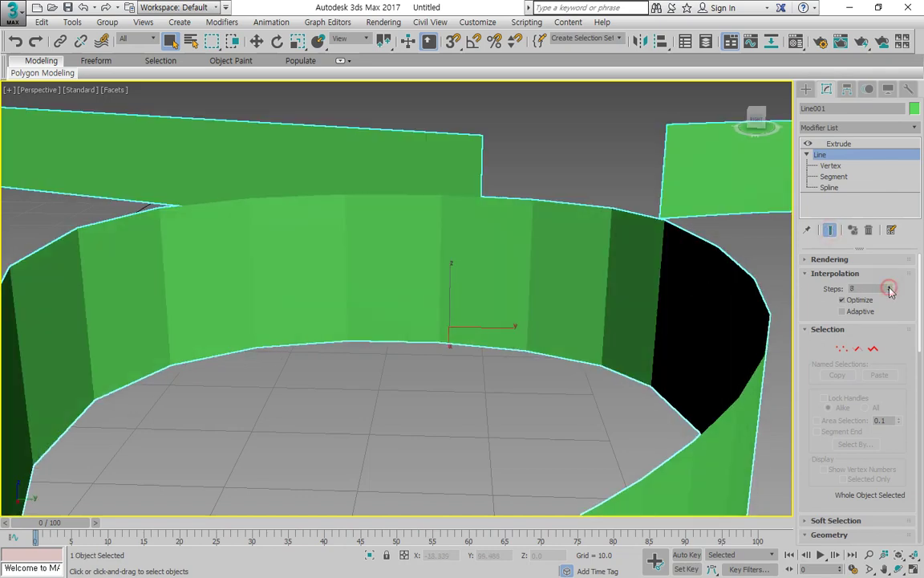
left_click(888, 286)
left_click(889, 286)
left_click(888, 287)
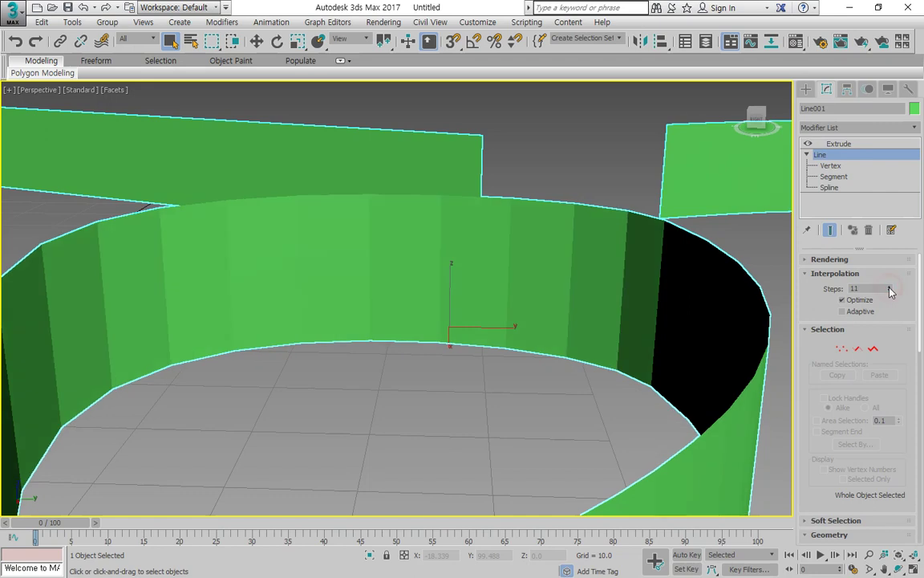
Lower the line's Interpolation Steps to 2.
left_click(889, 290)
left_click(889, 290)
left_click(889, 290)
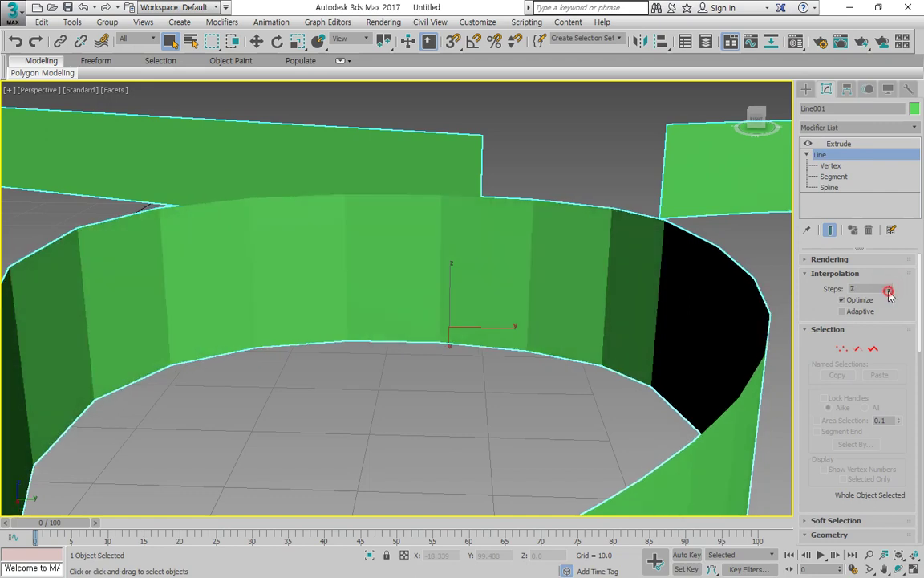
left_click(889, 291)
left_click(888, 290)
left_click(889, 291)
left_click(889, 290)
left_click(889, 291)
left_click(889, 290)
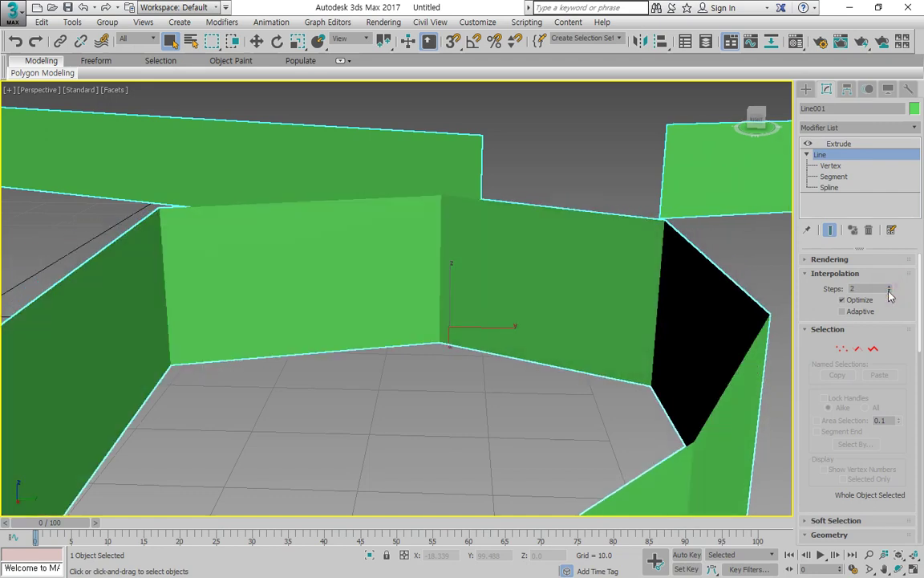
Set the line's Interpolation Steps to 5.
left_click(888, 290)
left_click(889, 286)
left_click(888, 286)
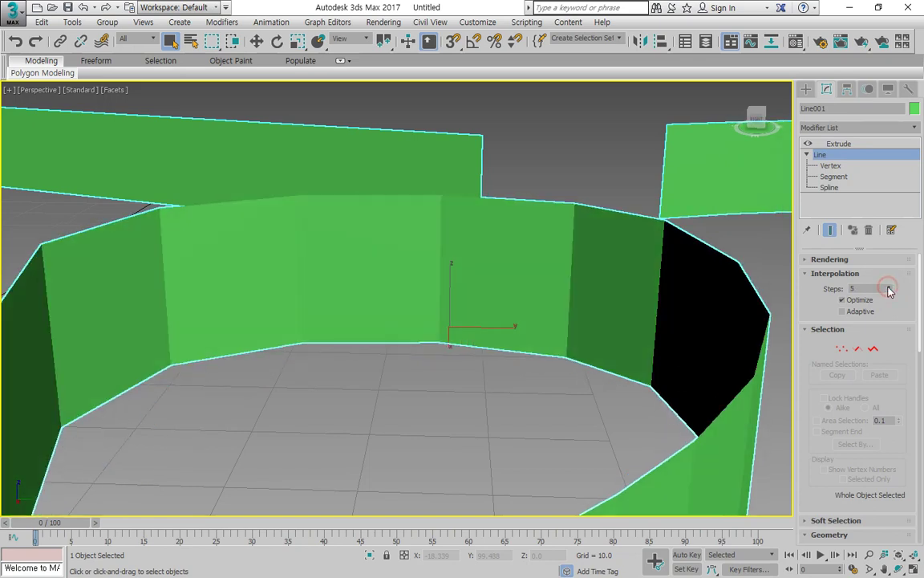
double_click(875, 287)
mouse_move(655, 341)
left_mouse_down()
mouse_move(579, 315)
mouse_move(336, 315)
left_mouse_up()
left_click_drag(222, 321, 131, 349)
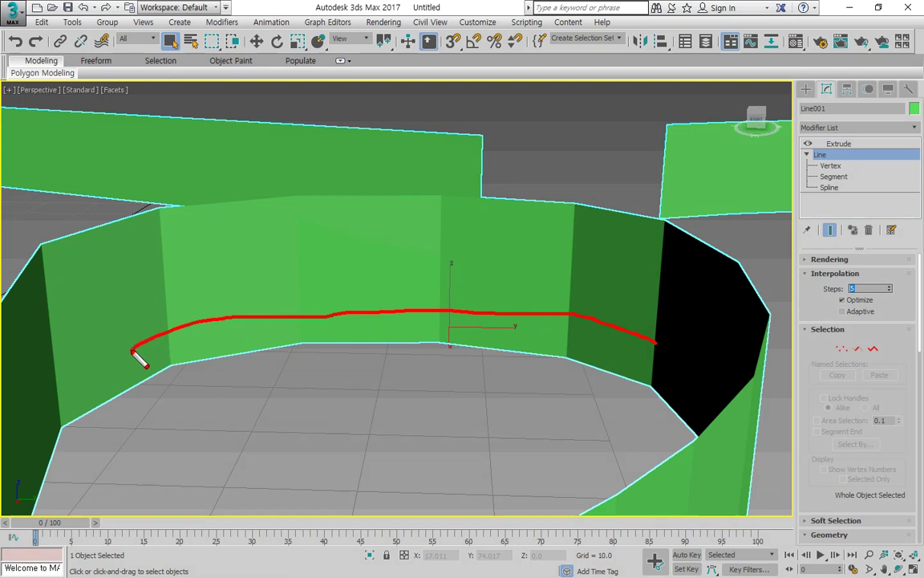
mouse_move(271, 419)
left_mouse_down()
mouse_move(125, 329)
mouse_move(669, 261)
mouse_move(90, 419)
left_mouse_up()
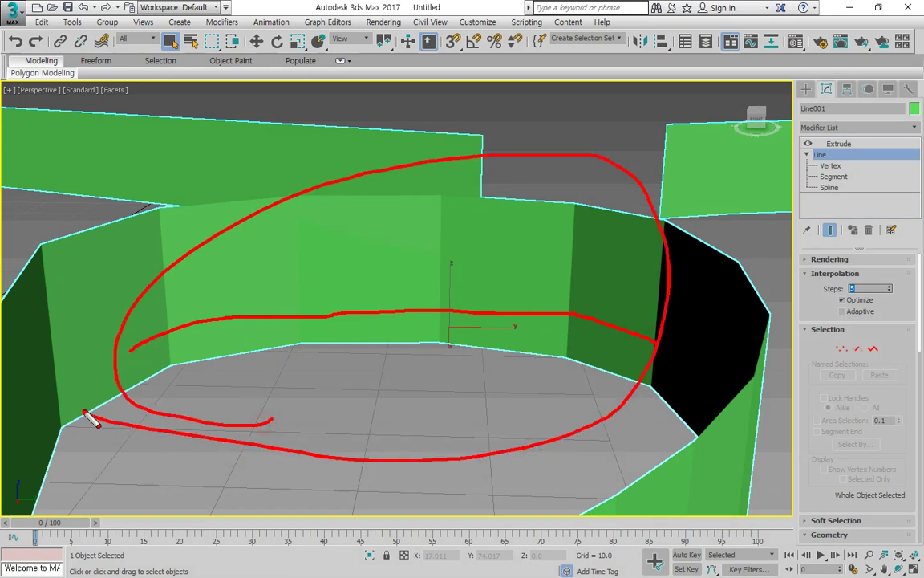
mouse_move(653, 285)
left_mouse_down()
mouse_move(804, 299)
mouse_move(867, 263)
mouse_move(811, 316)
mouse_move(909, 295)
mouse_move(841, 317)
left_mouse_up()
key("Escape")
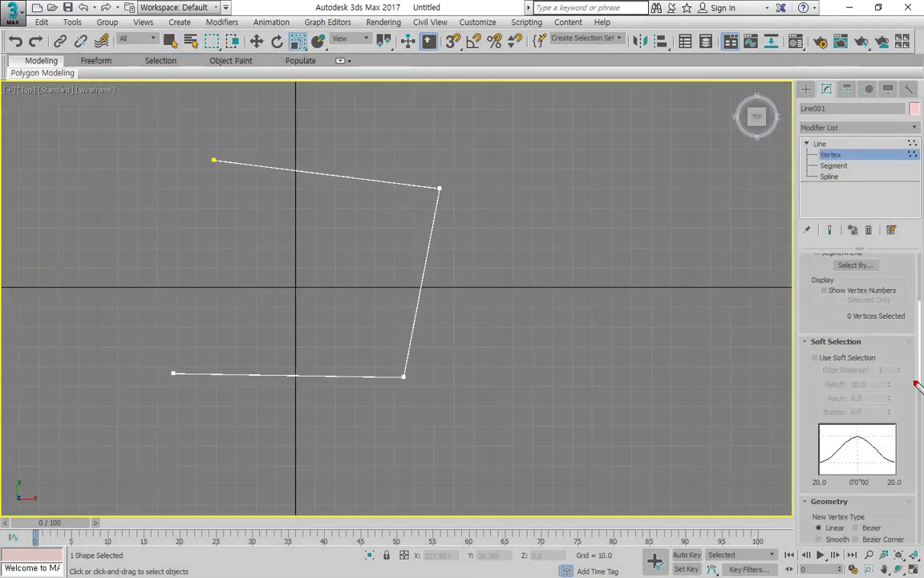
mouse_move(838, 481)
left_mouse_down()
mouse_move(809, 477)
mouse_move(914, 345)
mouse_move(902, 473)
mouse_move(784, 371)
mouse_move(849, 344)
mouse_move(864, 384)
mouse_move(801, 459)
left_mouse_up()
left_click_drag(921, 369, 857, 464)
left_click_drag(838, 349, 922, 443)
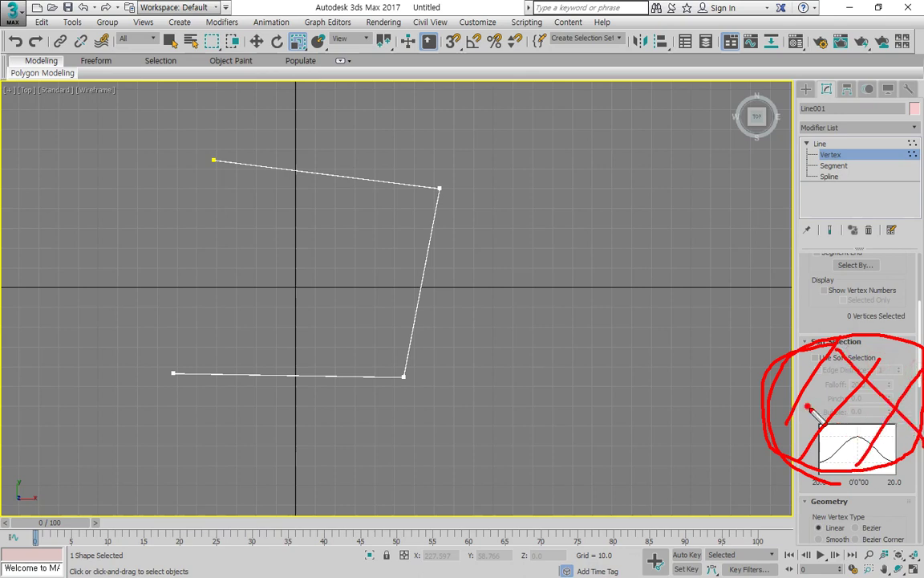
left_click_drag(808, 406, 845, 457)
Collapse the Soft Selection settings and bring the line's Geometry settings into view.
left_click(806, 343)
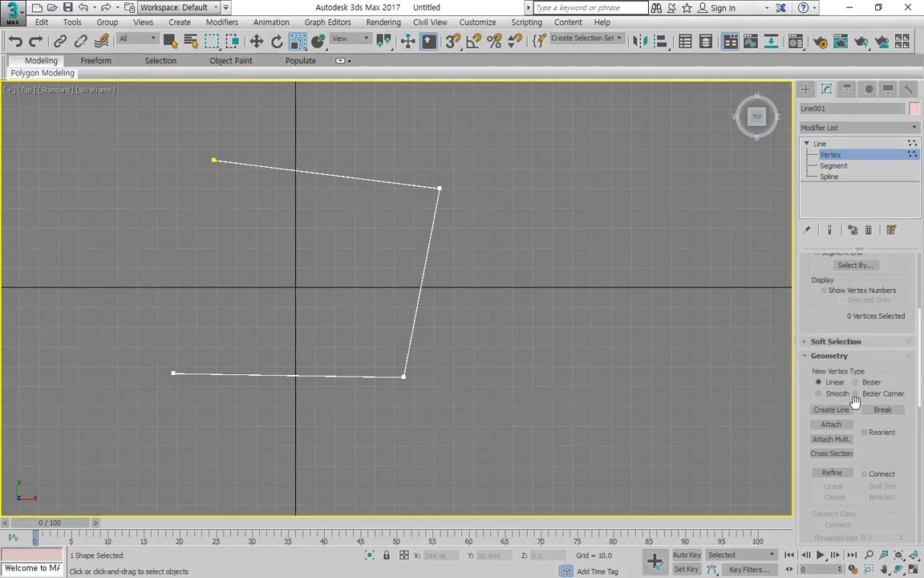
scroll(855, 401, "down", 1)
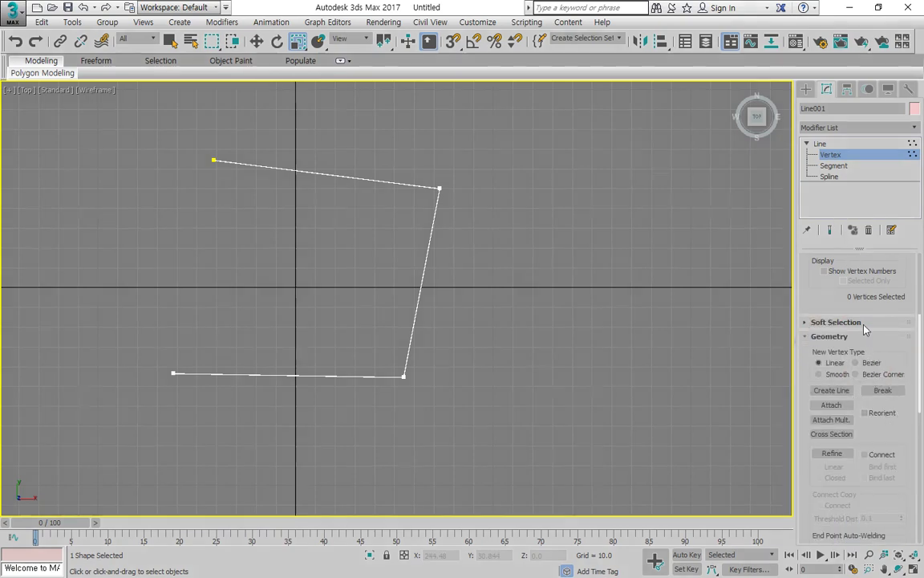
mouse_move(863, 328)
left_mouse_down()
mouse_move(806, 328)
mouse_move(808, 494)
mouse_move(857, 542)
left_mouse_up()
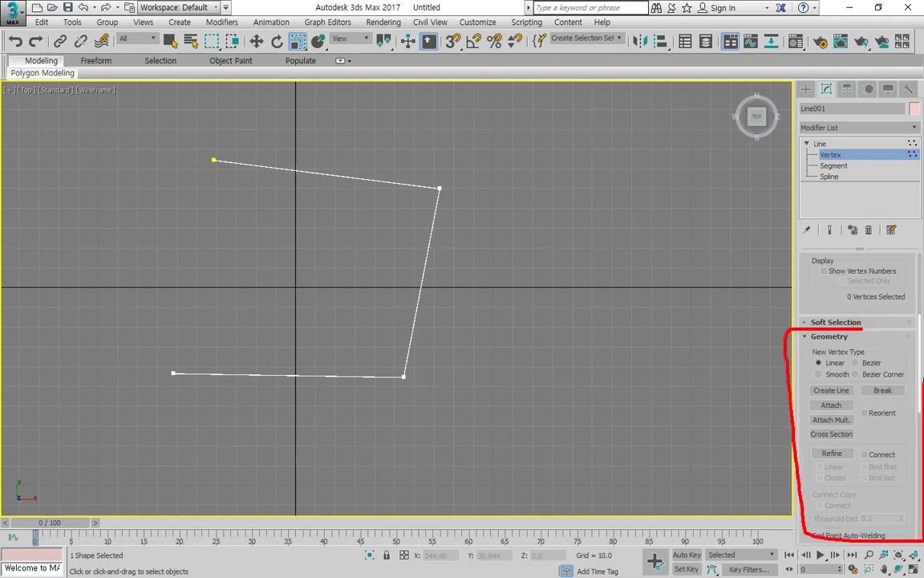
key("Escape")
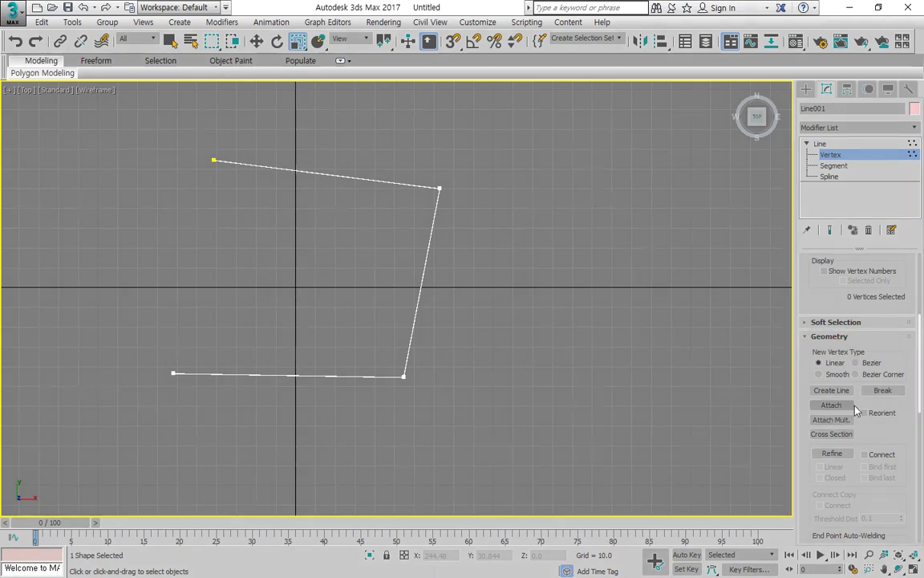
mouse_move(875, 350)
left_mouse_down()
mouse_move(801, 366)
mouse_move(839, 385)
mouse_move(888, 348)
left_mouse_up()
key("Escape")
left_click(438, 189)
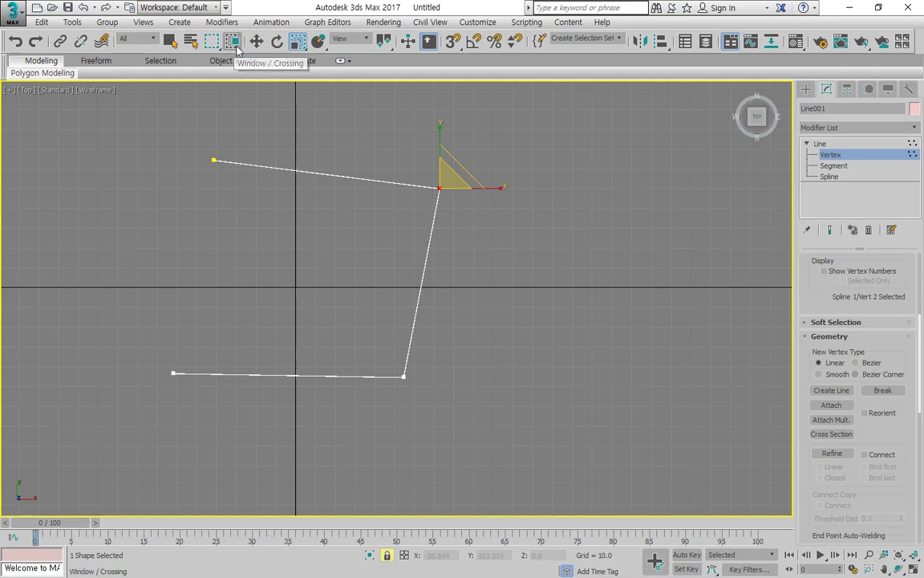
left_click(170, 40)
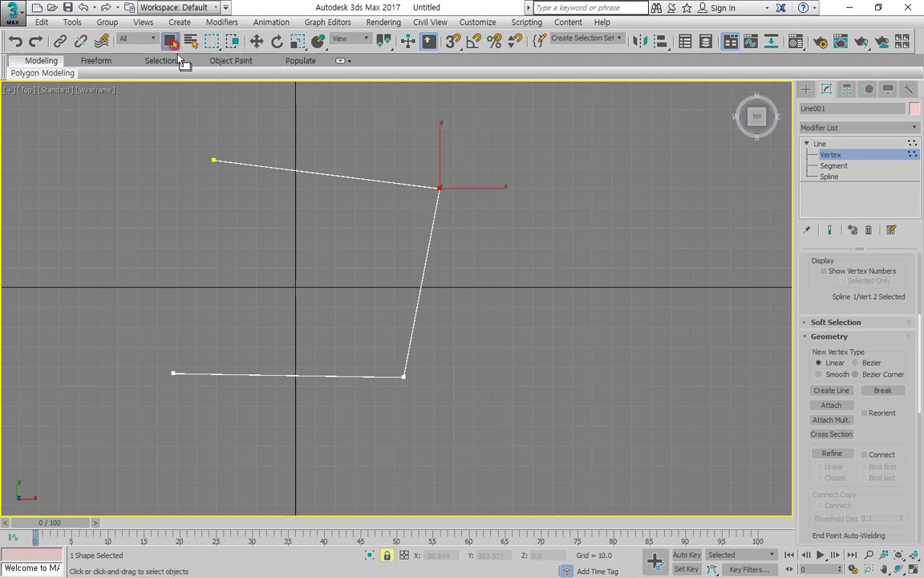
right_click(439, 189)
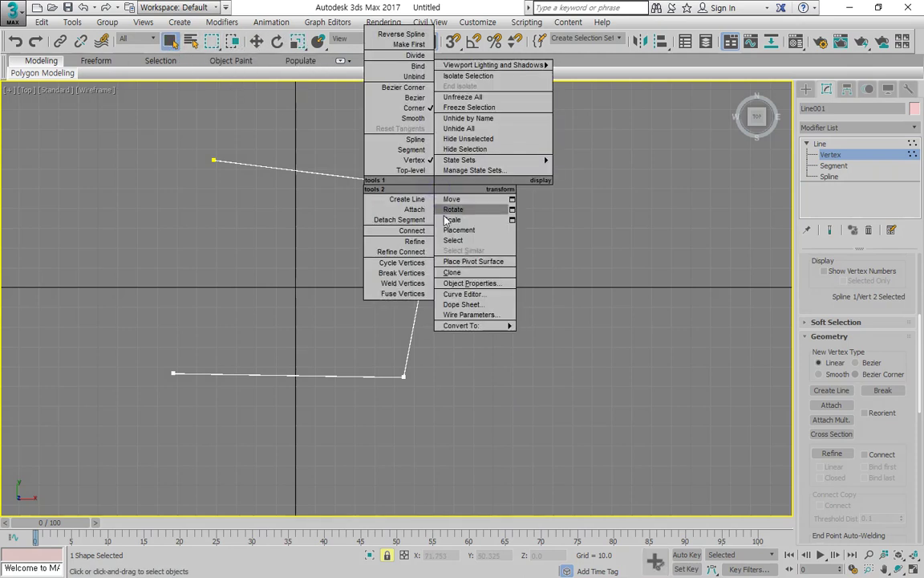
left_click(412, 139)
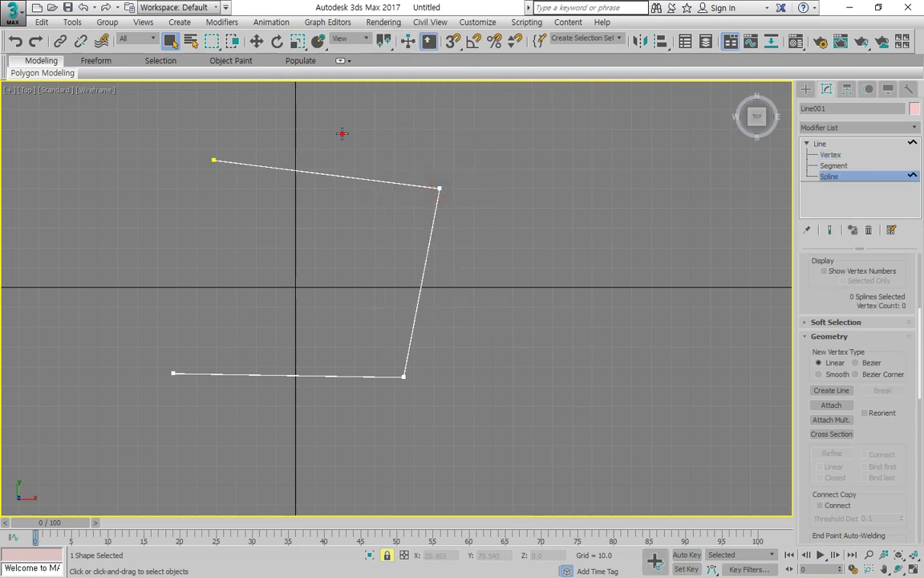
Activate the Move tool and release the selection lock so that the whole spline can be selected.
left_click(426, 228)
key("w")
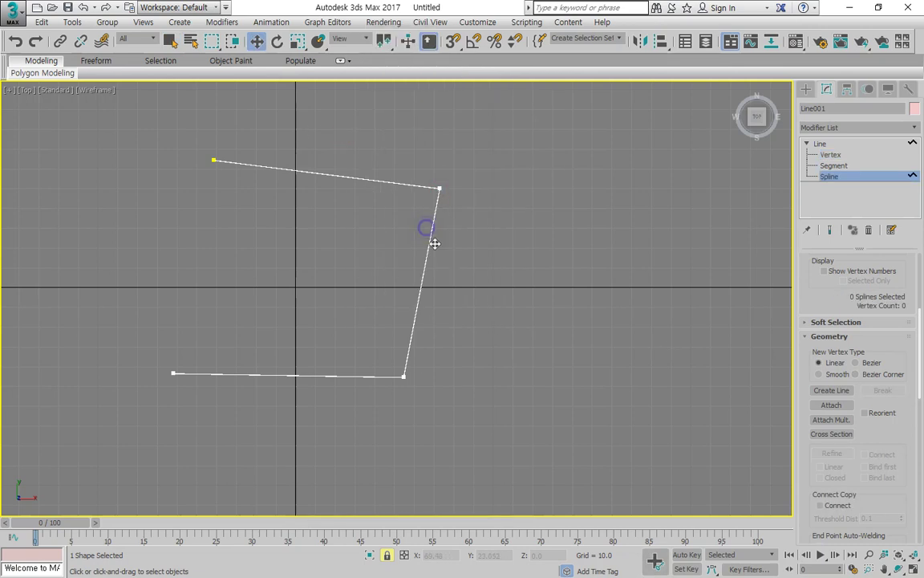
key("space")
left_click(452, 182)
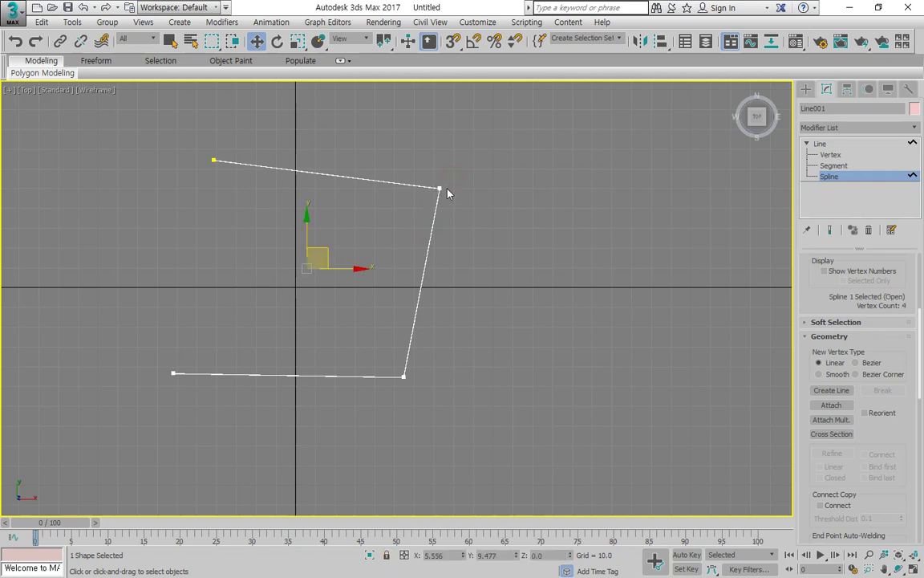
At the Vertex level, convert the upper-right corner vertex to Bezier and swing its tangent handles to round both adjoining segments.
key("1")
left_click(440, 188)
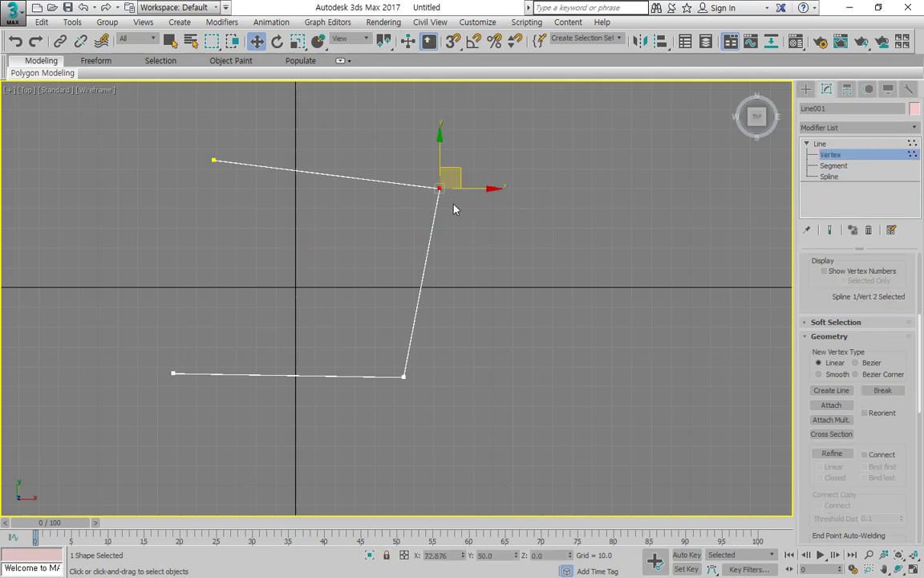
right_click(444, 193)
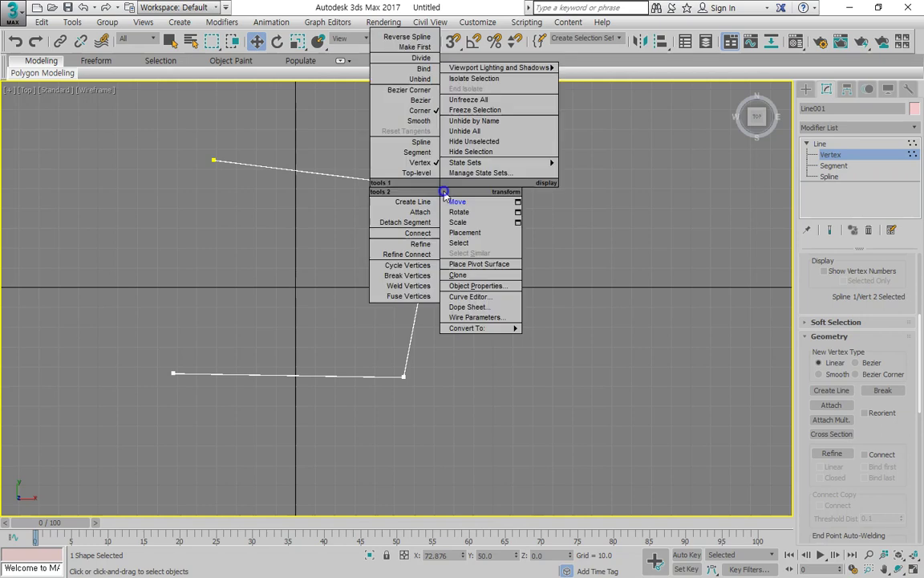
left_click(413, 90)
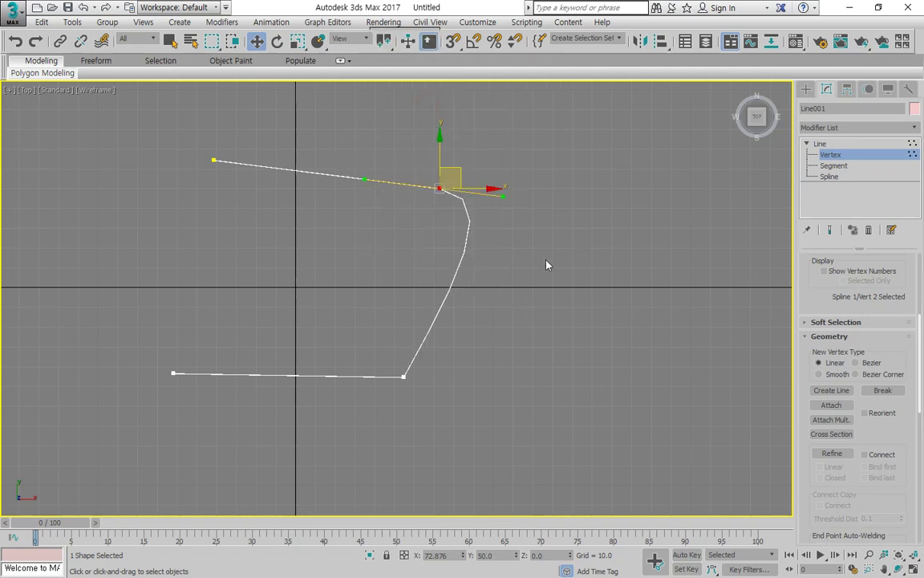
left_click_drag(498, 198, 464, 238)
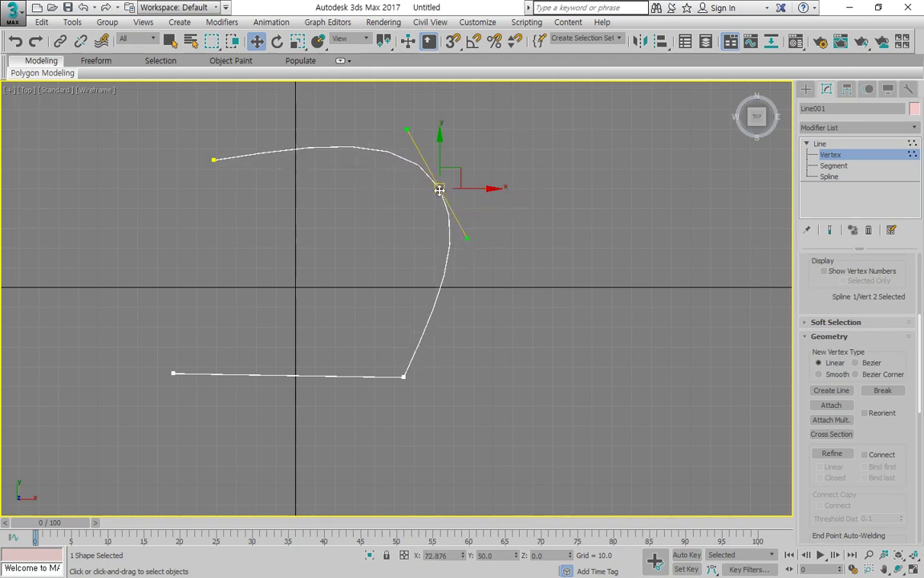
Convert the upper-right vertex to Bezier Corner and move only its lower tangent handle inward to bend the segment below it.
right_click(437, 186)
left_click(405, 88)
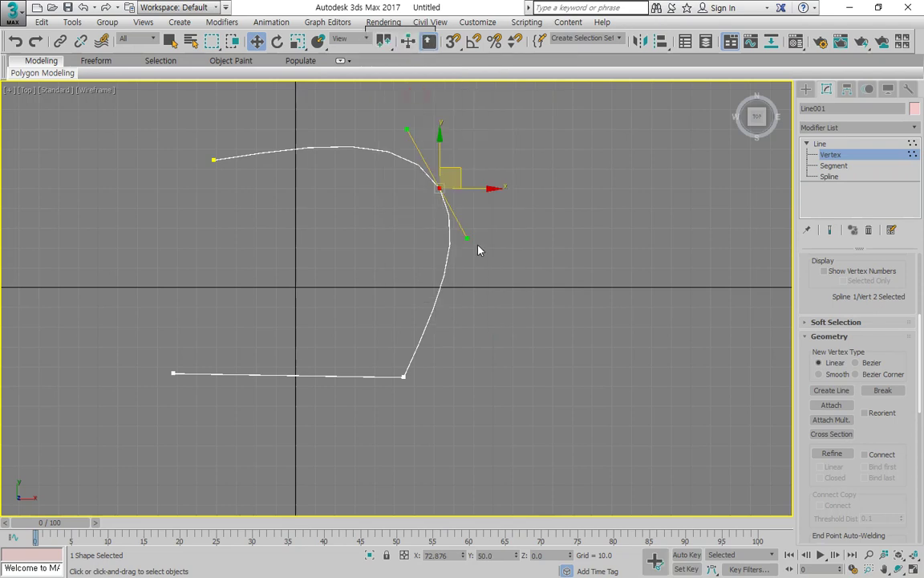
left_click_drag(465, 240, 353, 231)
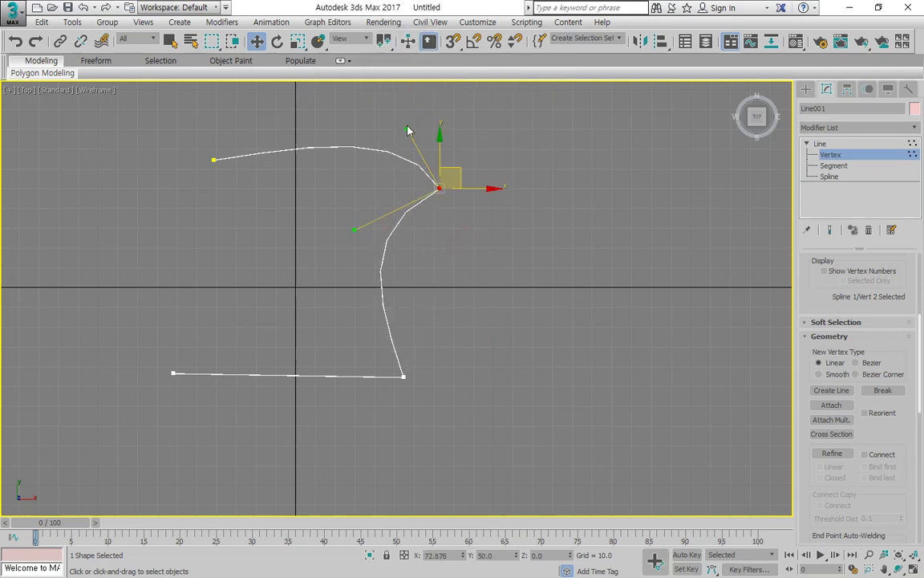
Adjust both tangent handles of the upper-right Bezier Corner vertex, and convert that vertex to Smooth.
left_click_drag(405, 127, 367, 126)
left_click_drag(354, 229, 348, 241)
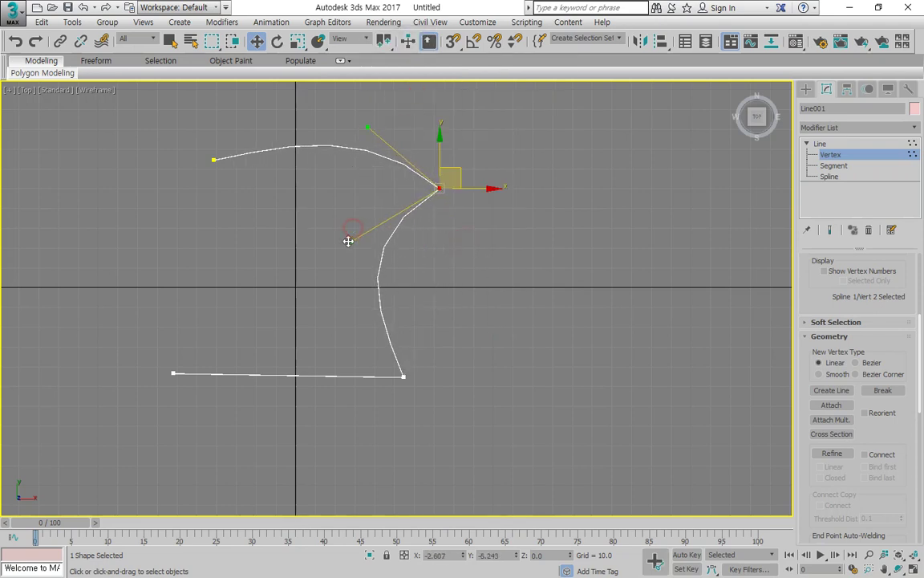
right_click(438, 185)
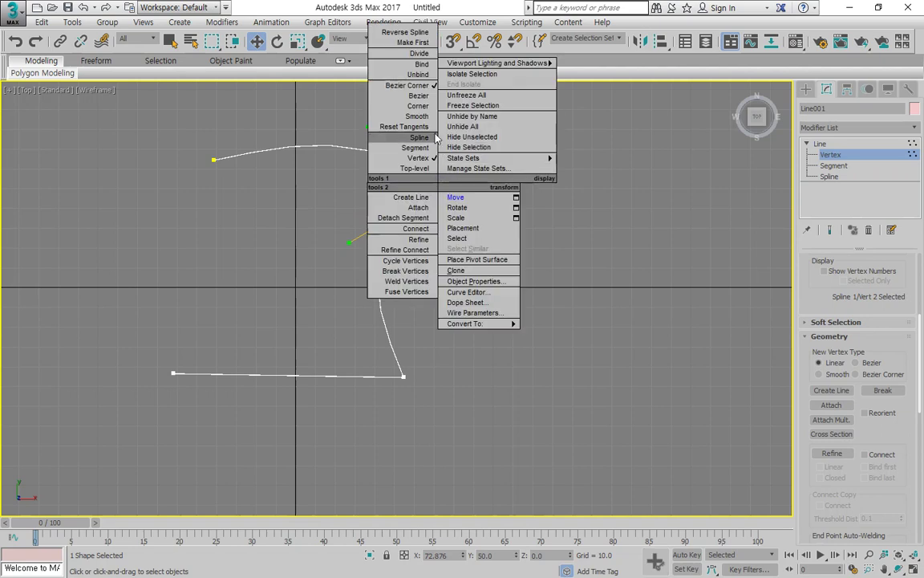
left_click(417, 116)
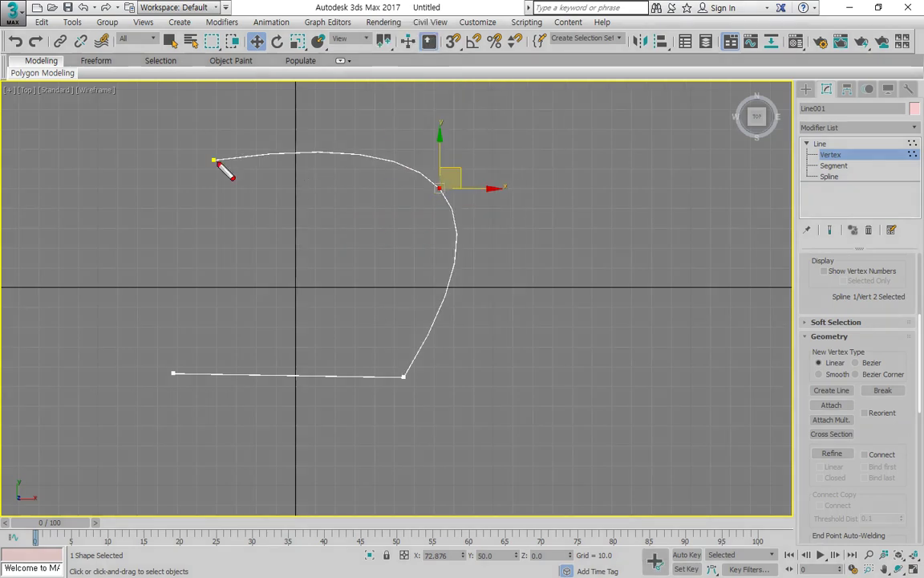
Convert the lower-right corner vertex of the spline to Smooth.
mouse_move(215, 160)
left_mouse_down()
mouse_move(364, 162)
mouse_move(454, 251)
mouse_move(404, 374)
left_mouse_up()
left_click(405, 377)
right_click(406, 382)
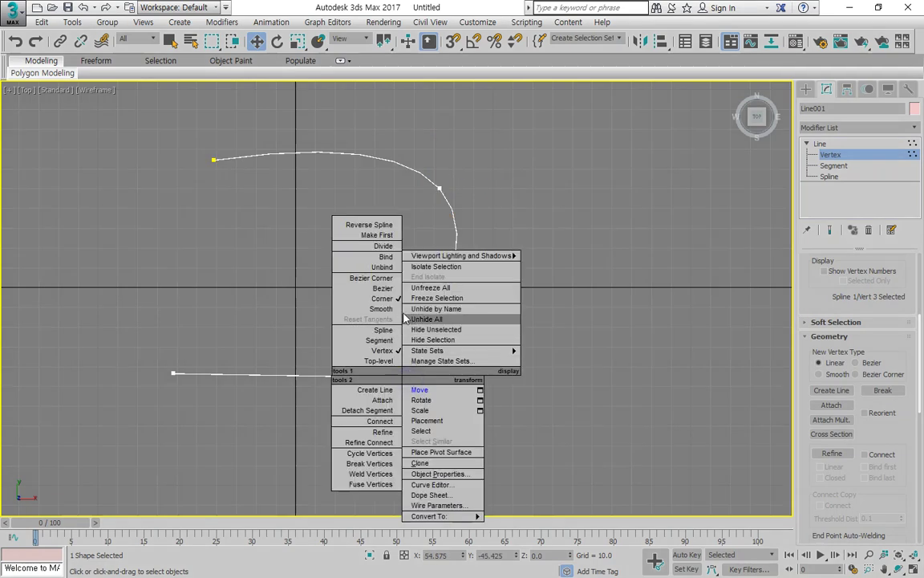
left_click(372, 309)
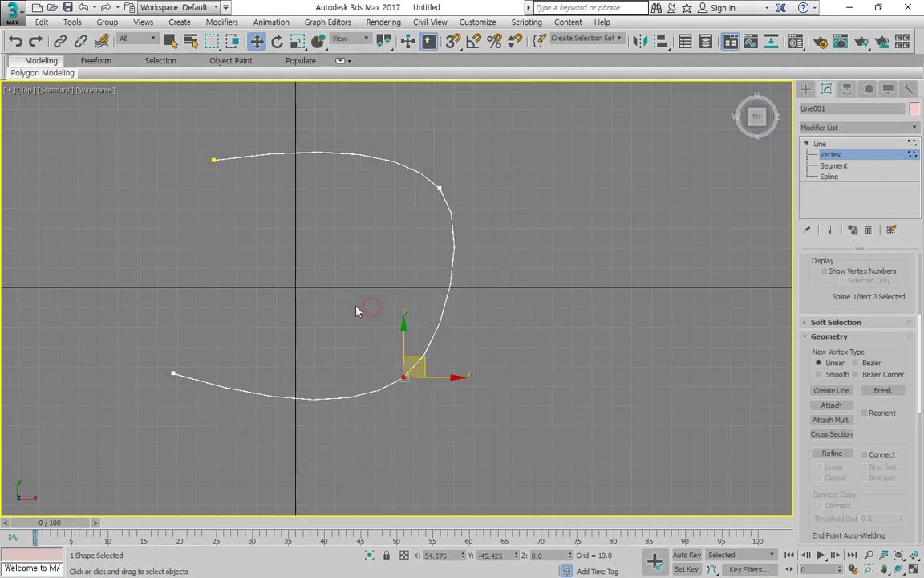
Select the upper-right and lower-right vertices together and convert both to Corner.
left_click(552, 294)
left_click(439, 187)
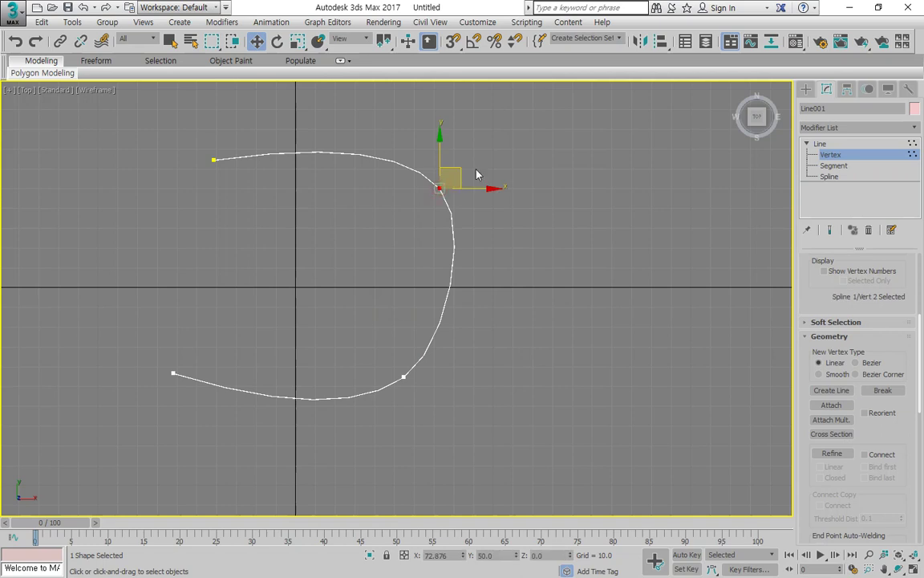
left_click(402, 377, "ctrl")
right_click(401, 375)
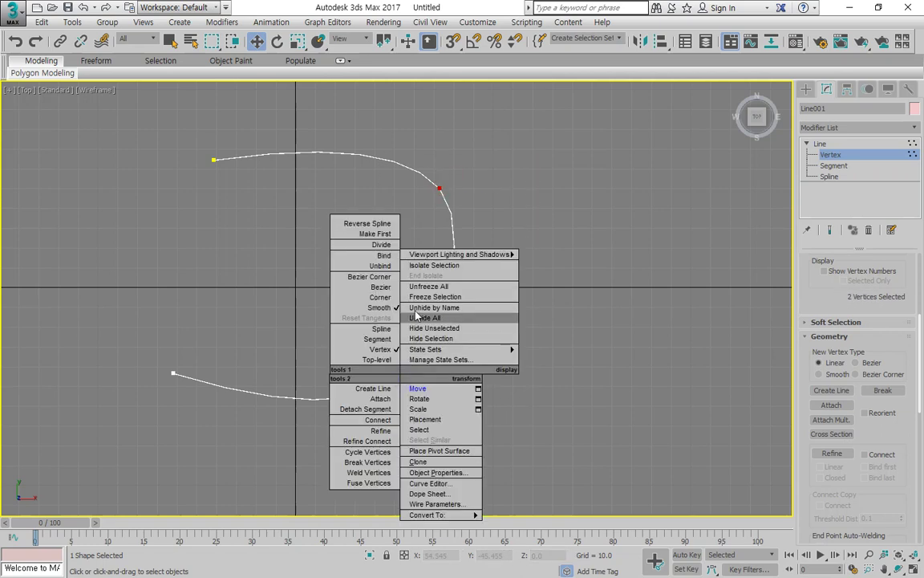
left_click(380, 296)
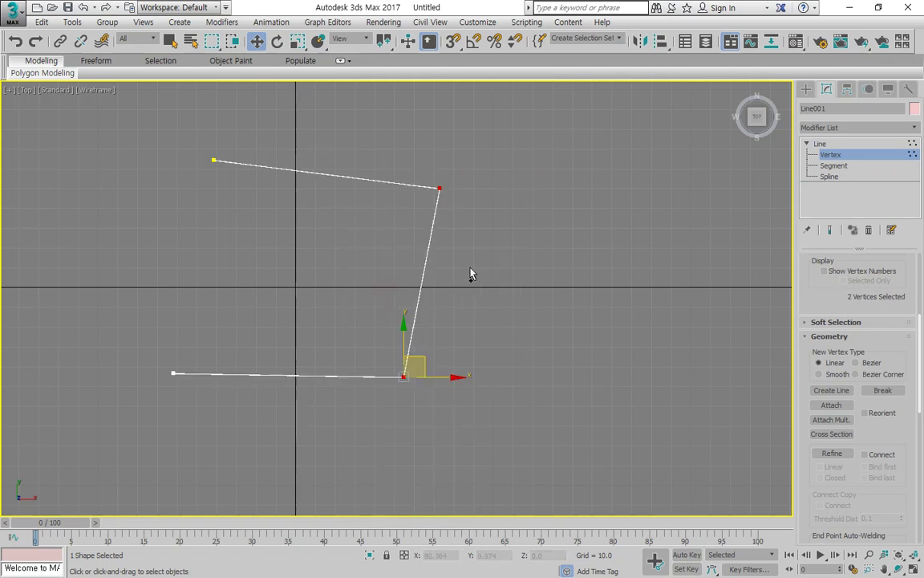
mouse_move(494, 152)
left_mouse_down()
mouse_move(450, 131)
mouse_move(467, 445)
mouse_move(452, 146)
left_mouse_up()
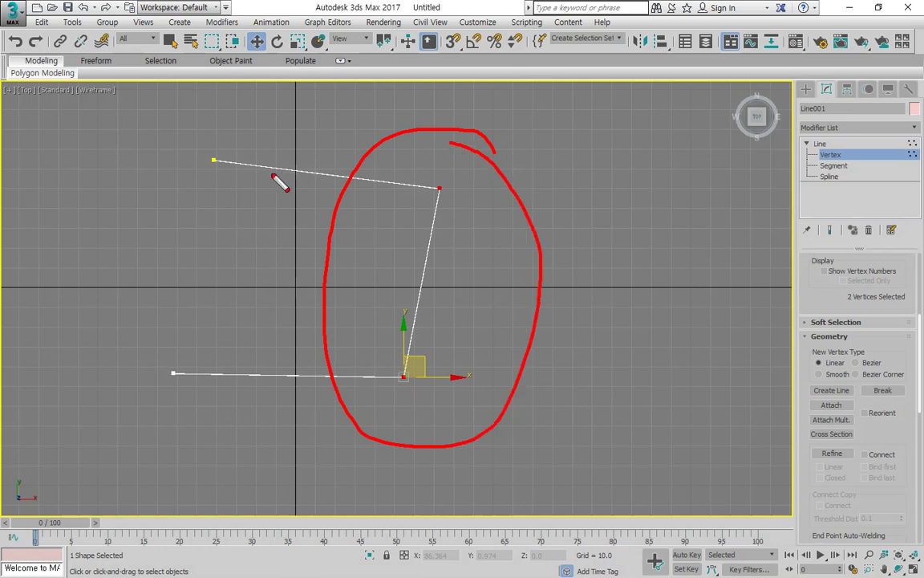
mouse_move(252, 169)
left_mouse_down()
mouse_move(419, 192)
mouse_move(406, 337)
mouse_move(327, 361)
mouse_move(250, 350)
left_mouse_up()
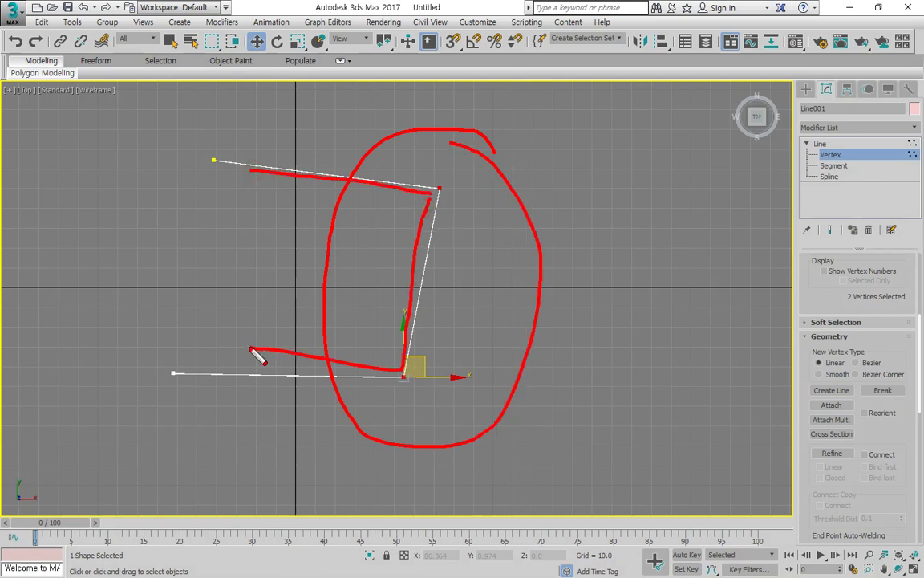
key("Escape")
Convert both selected vertices to Bezier Corner and reposition each of their four tangent handles to bend the adjoining segments.
right_click(438, 189)
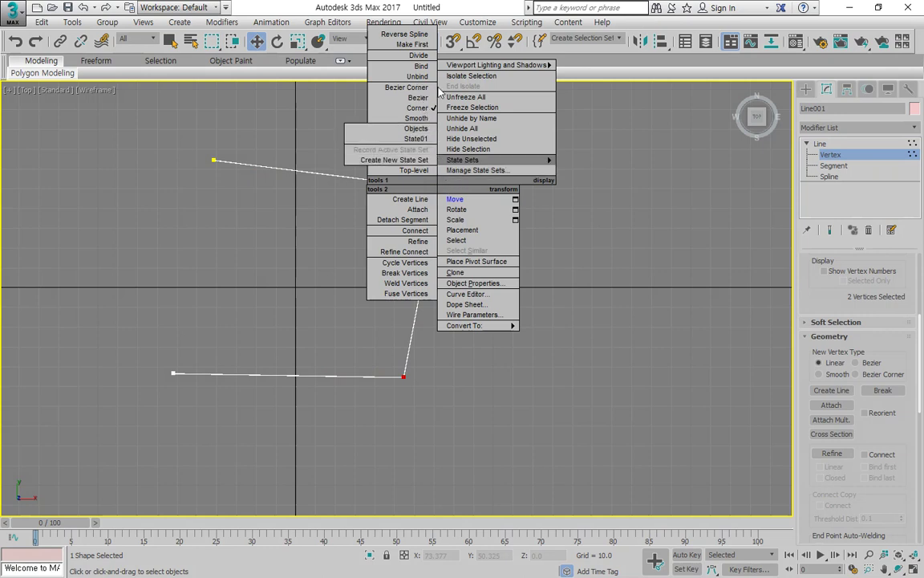
left_click(409, 87)
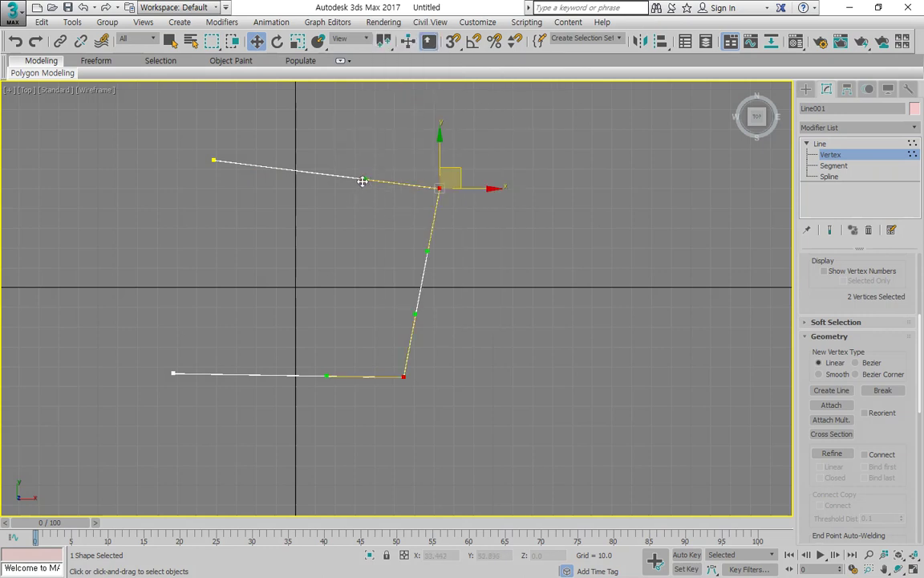
left_click_drag(362, 182, 360, 147)
left_click_drag(430, 249, 479, 262)
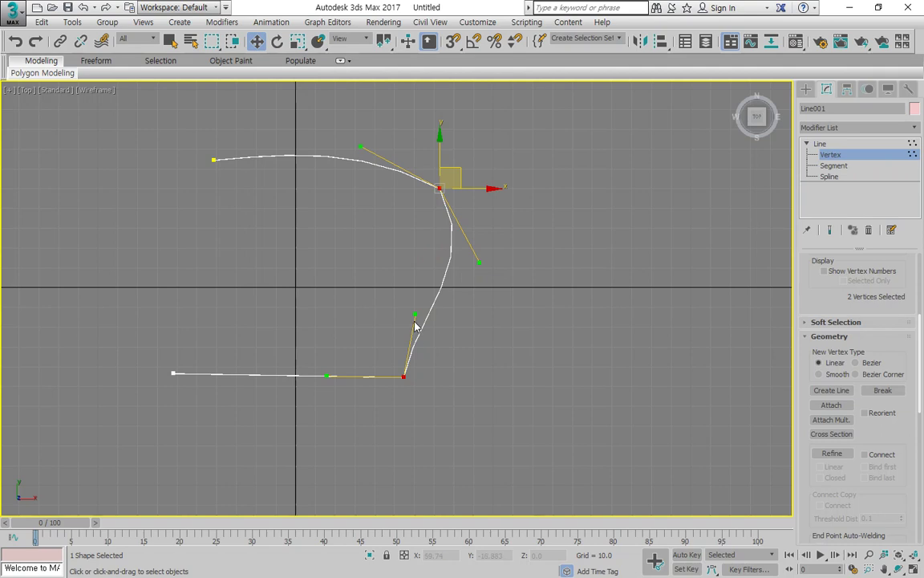
left_click_drag(415, 322, 360, 240)
left_click_drag(327, 374, 317, 425)
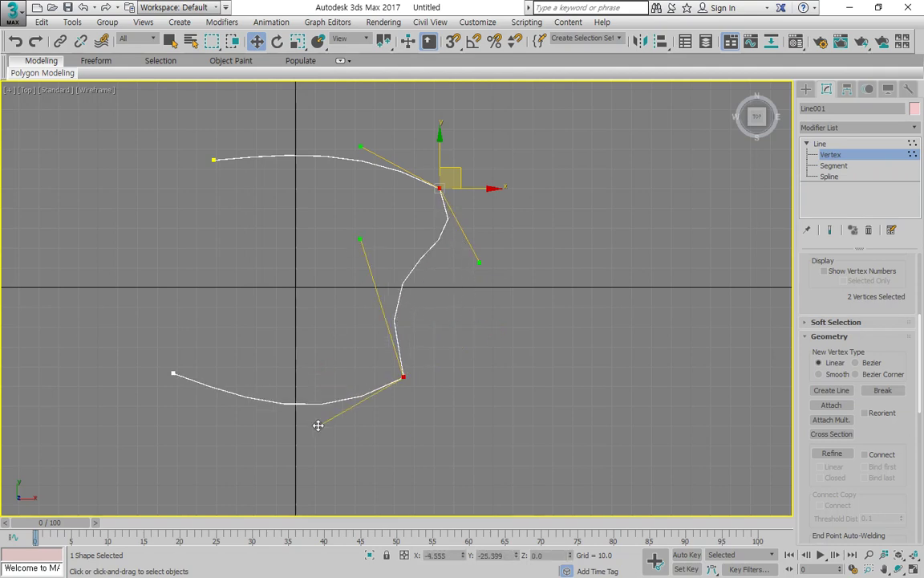
Turn both selected vertices back to Corner, and convert them to Smooth to round the spline.
right_click(439, 186)
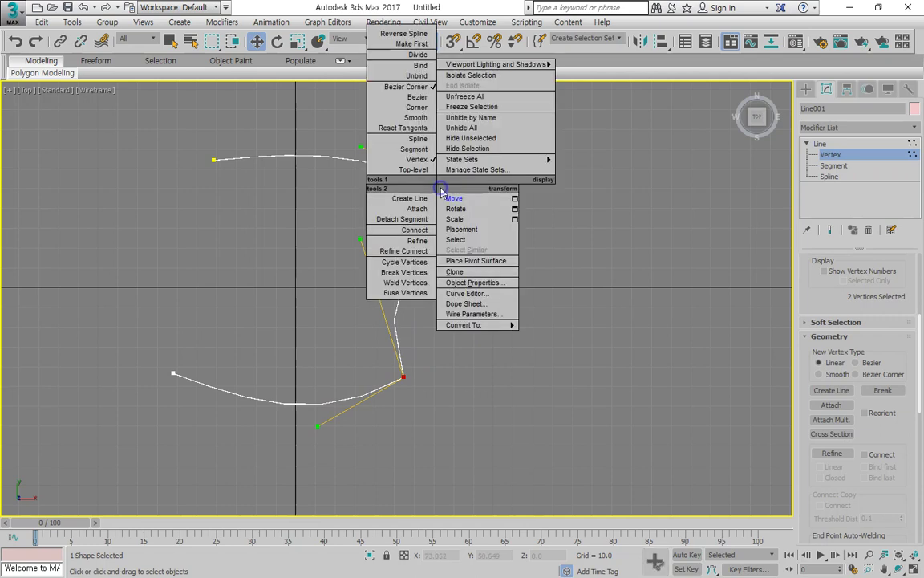
left_click(417, 107)
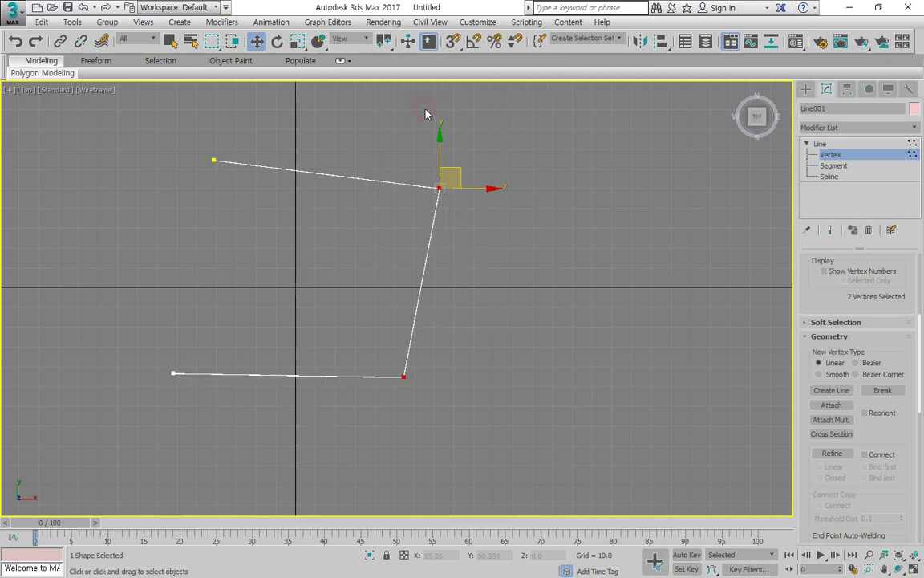
right_click(439, 187)
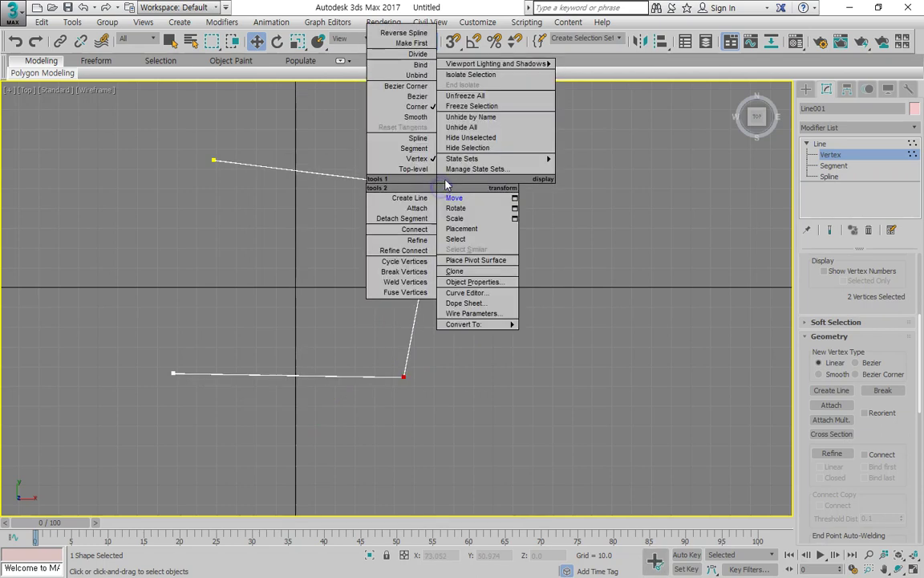
left_click(421, 121)
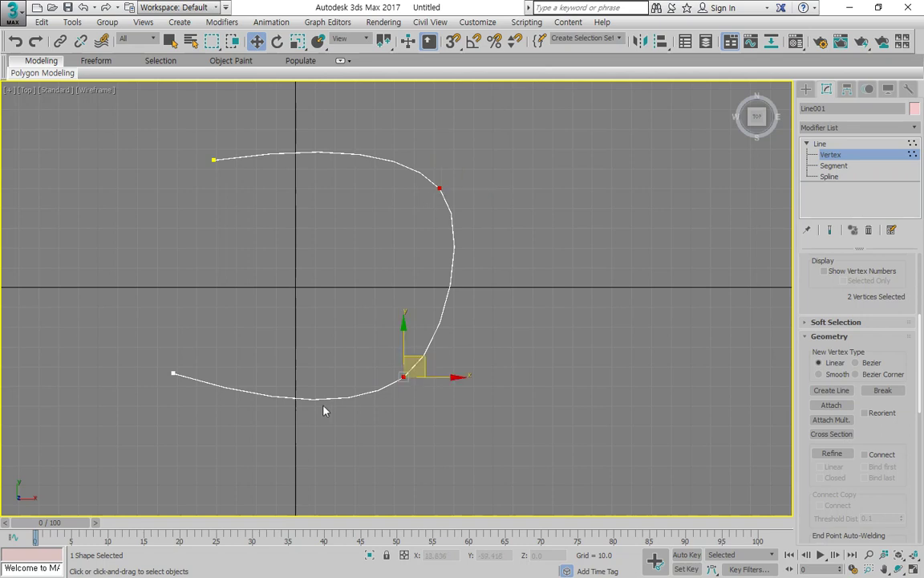
mouse_move(890, 385)
left_mouse_down()
mouse_move(802, 369)
mouse_move(891, 362)
mouse_move(893, 391)
left_mouse_up()
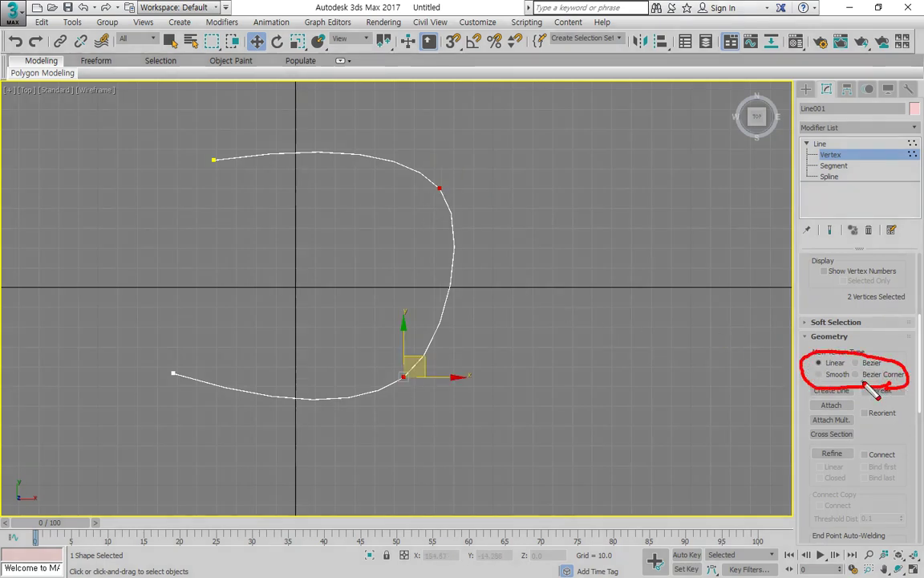
key("Escape")
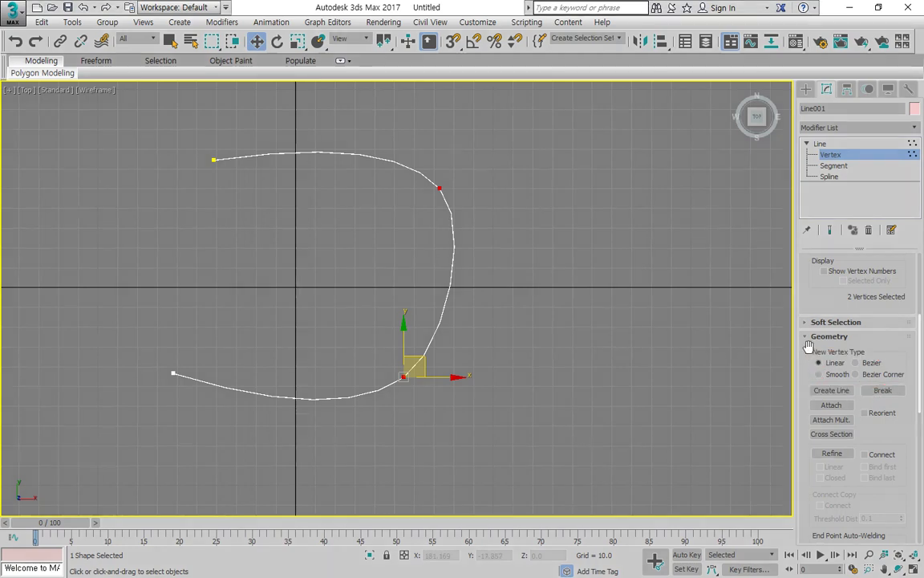
mouse_move(862, 350)
left_mouse_down()
mouse_move(802, 373)
mouse_move(889, 365)
mouse_move(868, 387)
left_mouse_up()
mouse_move(391, 384)
left_mouse_down()
mouse_move(346, 369)
mouse_move(391, 182)
left_mouse_up()
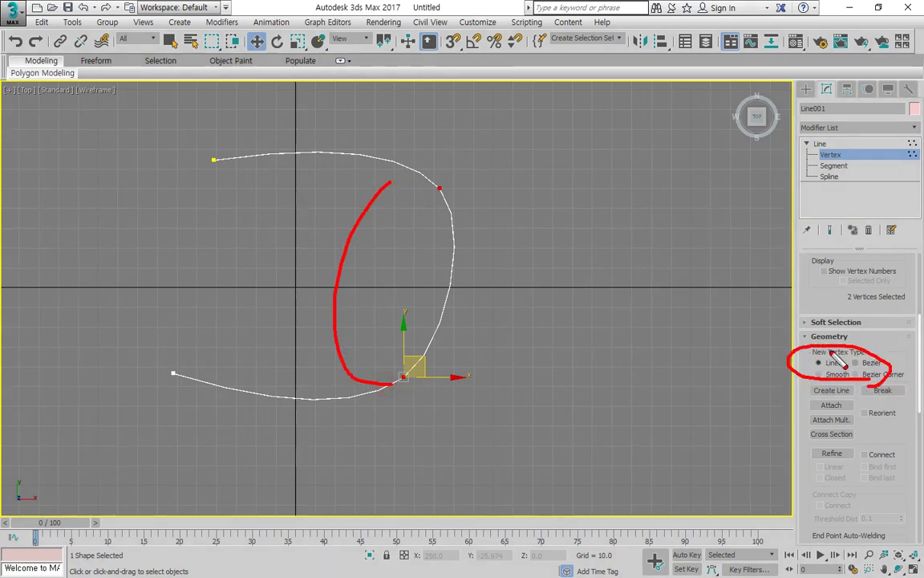
left_click_drag(831, 353, 788, 374)
left_click_drag(856, 358, 839, 375)
mouse_move(459, 446)
left_mouse_down()
mouse_move(293, 353)
mouse_move(530, 262)
mouse_move(395, 402)
mouse_move(350, 231)
mouse_move(512, 282)
mouse_move(504, 350)
left_mouse_up()
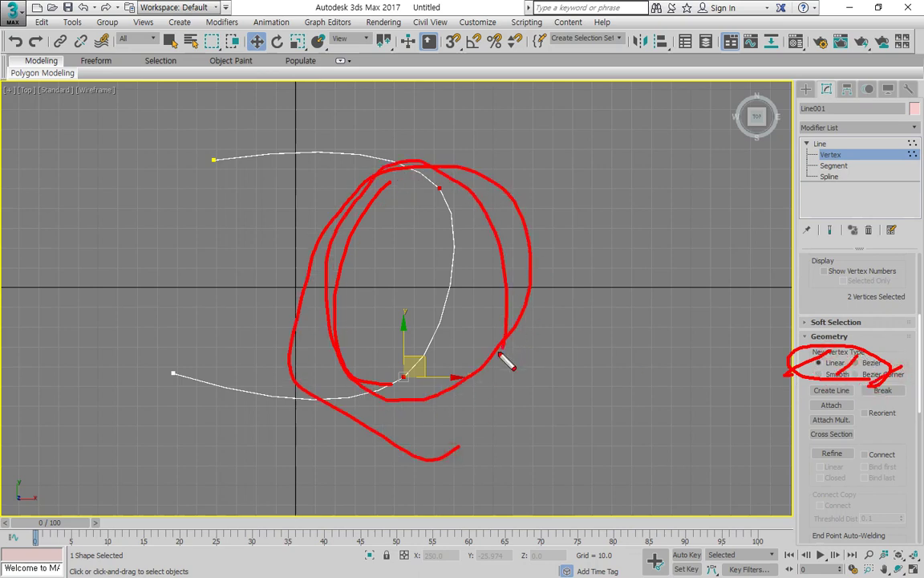
key("Escape")
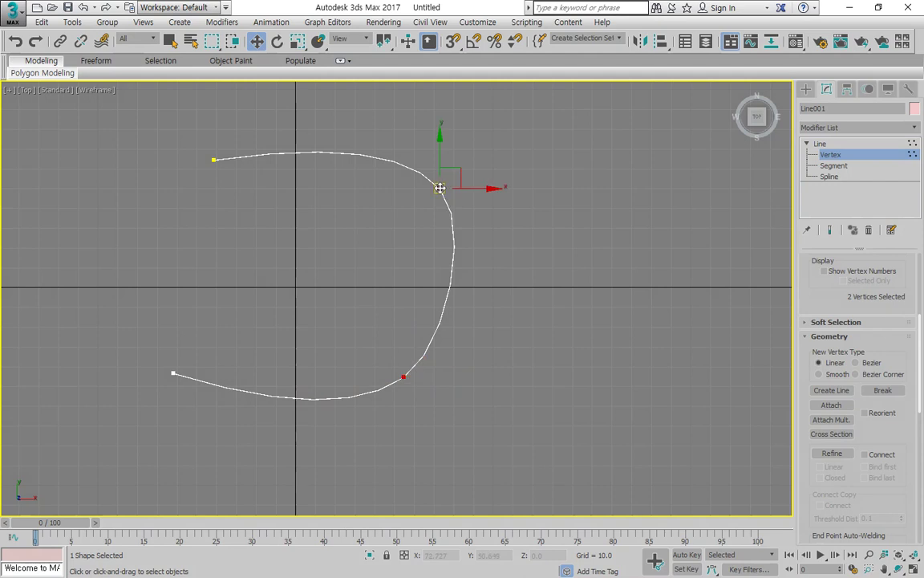
right_click(440, 188)
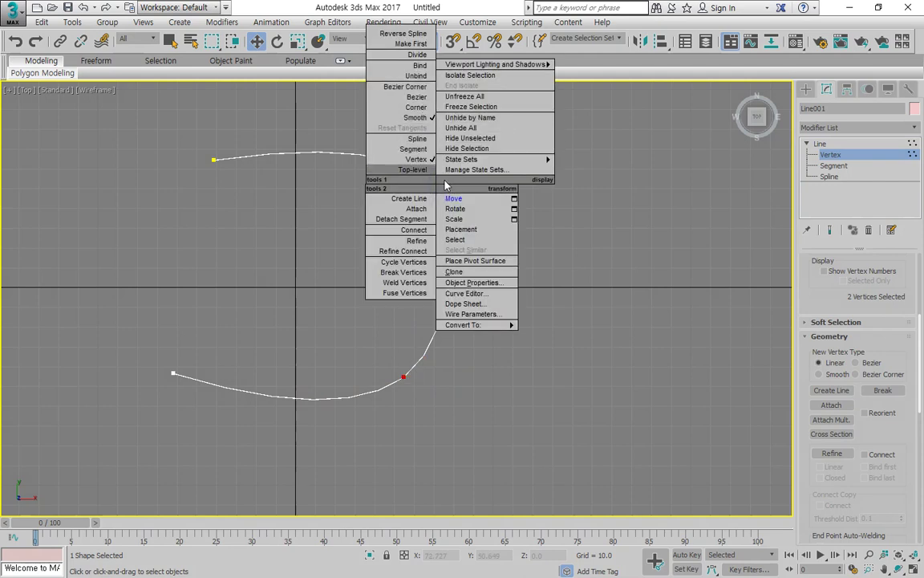
left_click(590, 262)
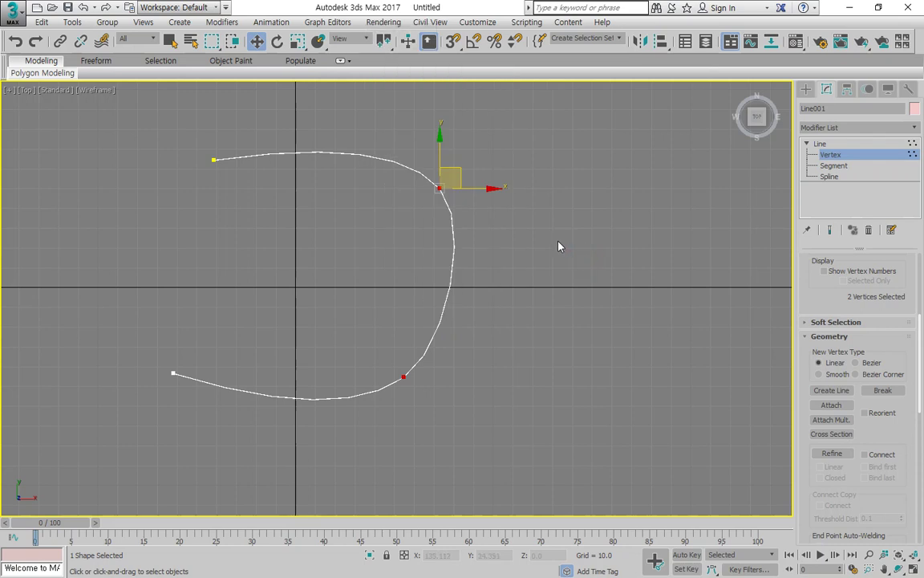
Deselect the vertices and use Create Line to add a closed four-sided spline left of the curve within the same line object.
left_click(559, 241)
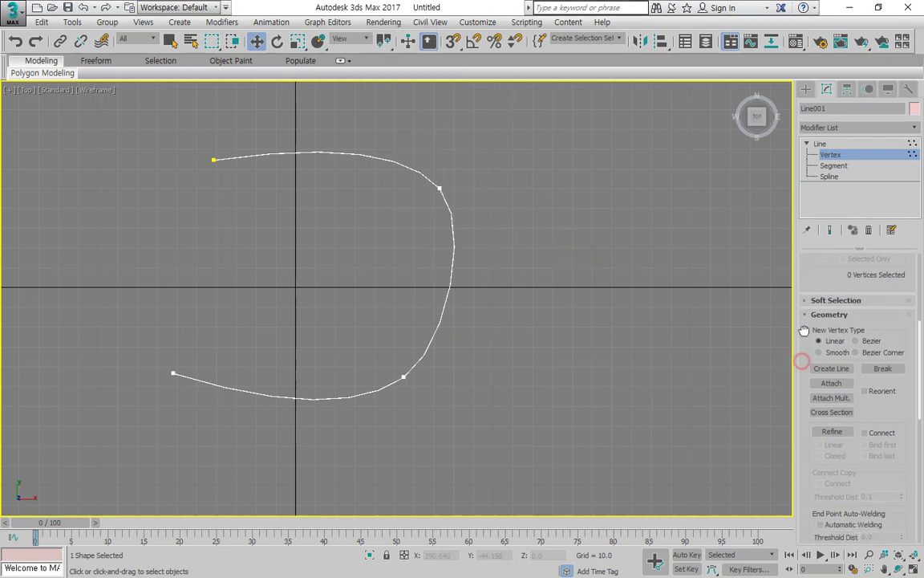
left_click_drag(802, 363, 805, 257)
left_click(831, 285)
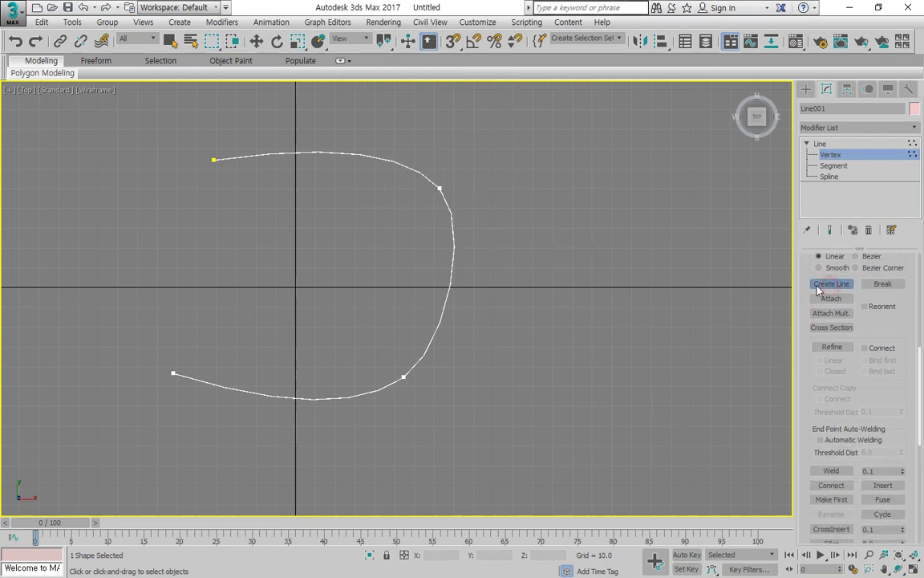
left_click(183, 181)
left_click(90, 352)
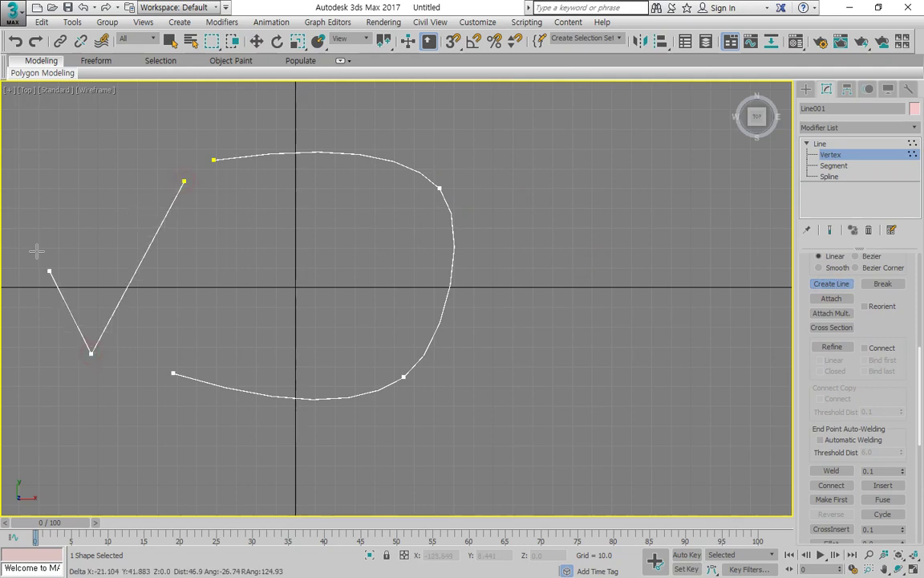
left_click(30, 238)
left_click(114, 158)
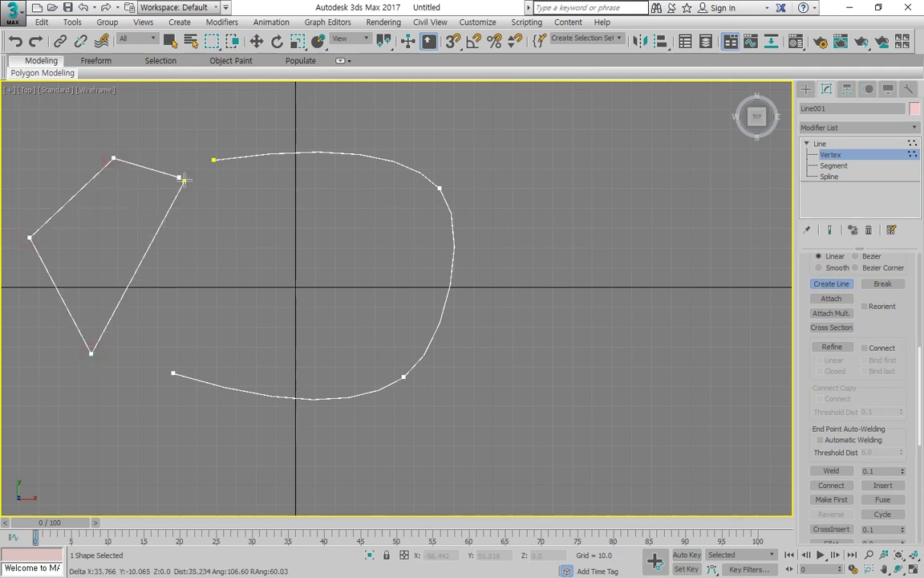
left_click(184, 181)
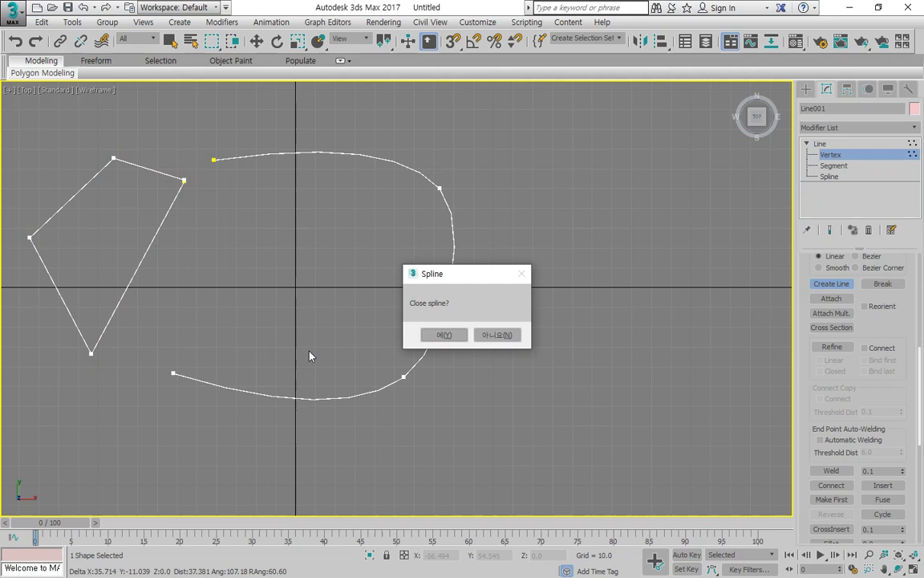
left_click(425, 336)
Add a closed, roughly rectangular spline right of the curve to the same line object, and leave the Vertex level.
middle_click_drag(378, 265, 448, 303)
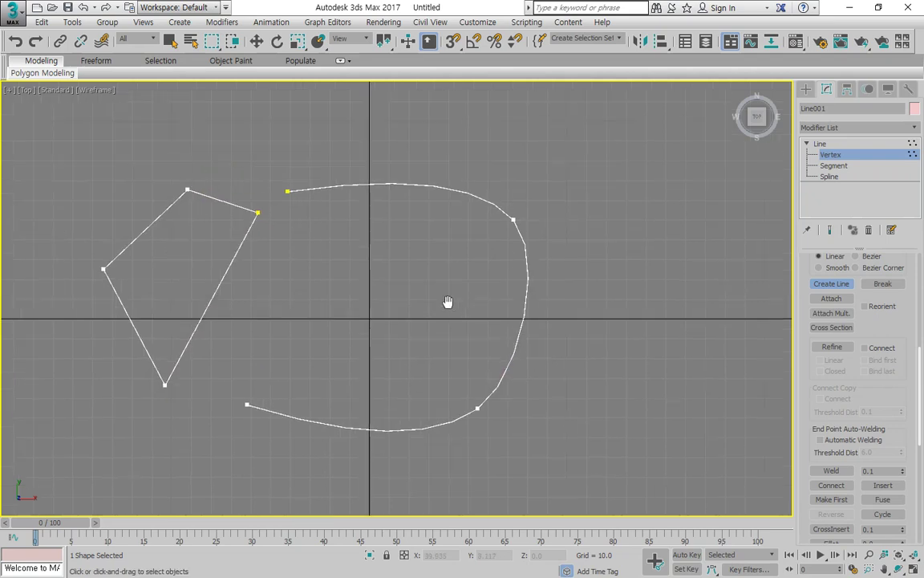
left_click(720, 209)
left_click(576, 216)
left_click(590, 423)
left_click(735, 401)
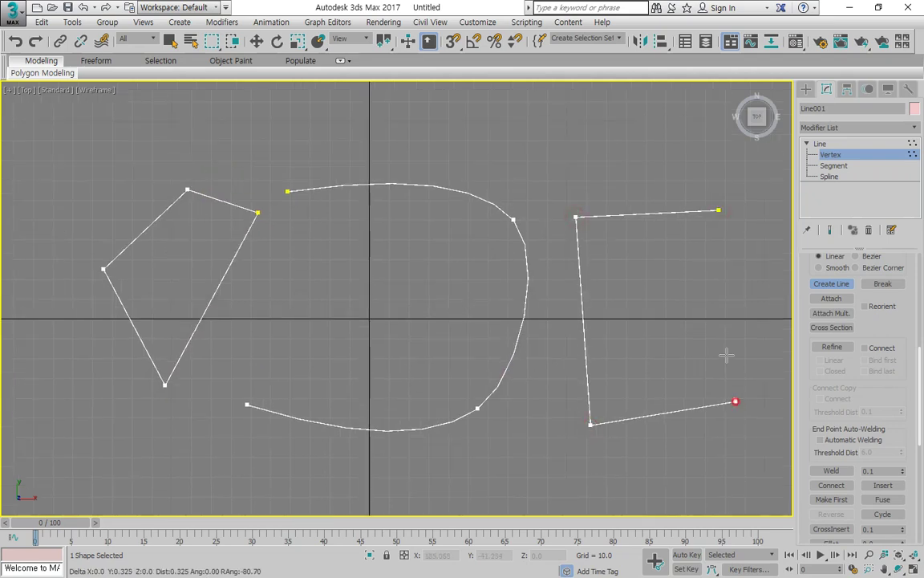
left_click(719, 208)
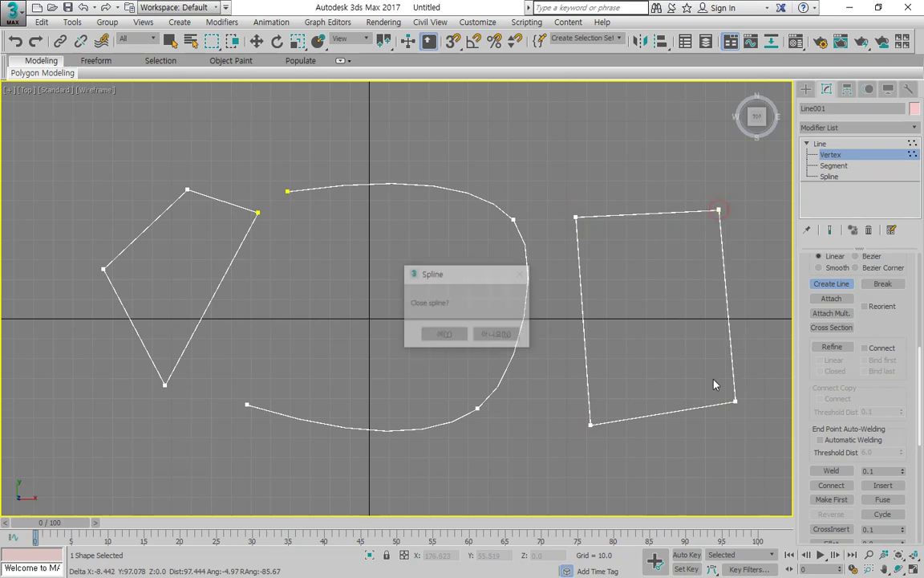
left_click(440, 331)
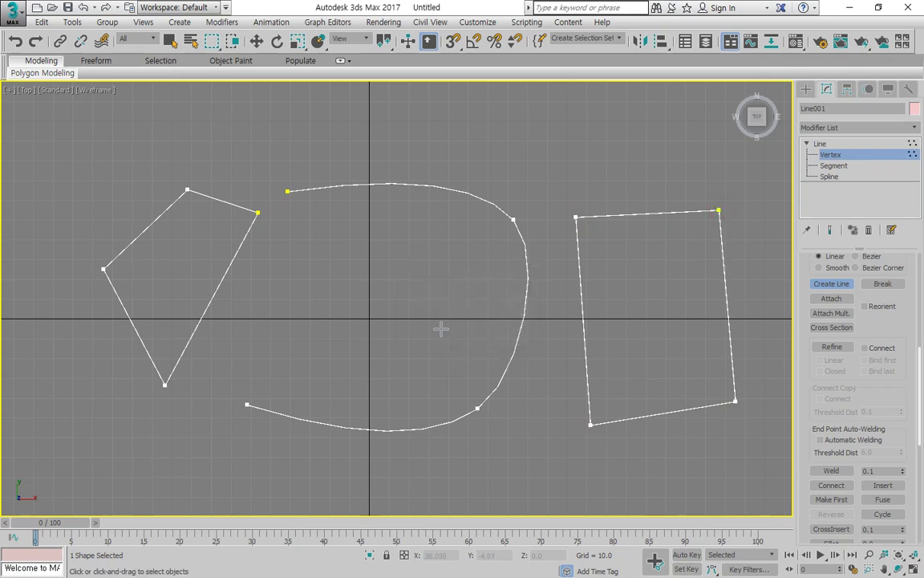
left_click(834, 154)
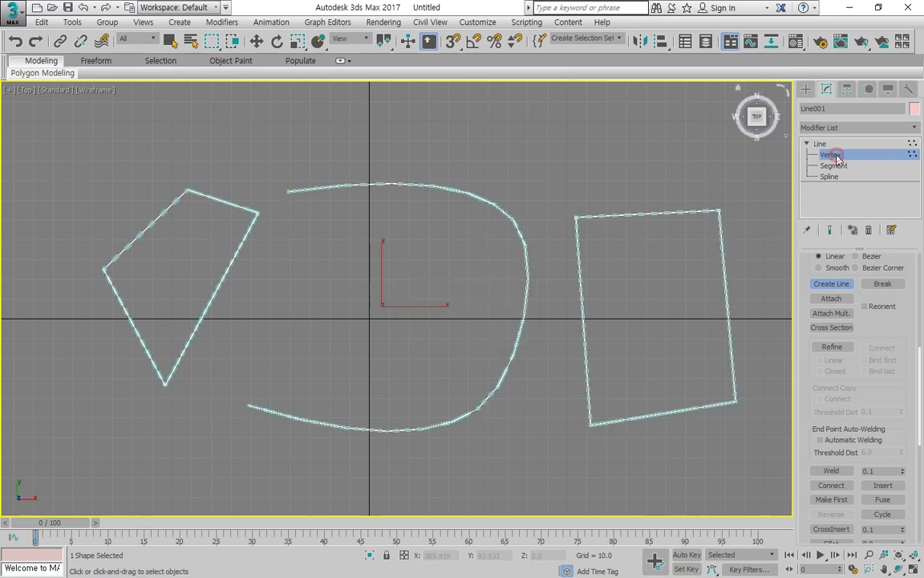
Stop creating lines, expand the object's Rendering settings, and move the whole line object to about X -11.8, Y 17.4.
left_click(557, 166)
right_click(607, 193)
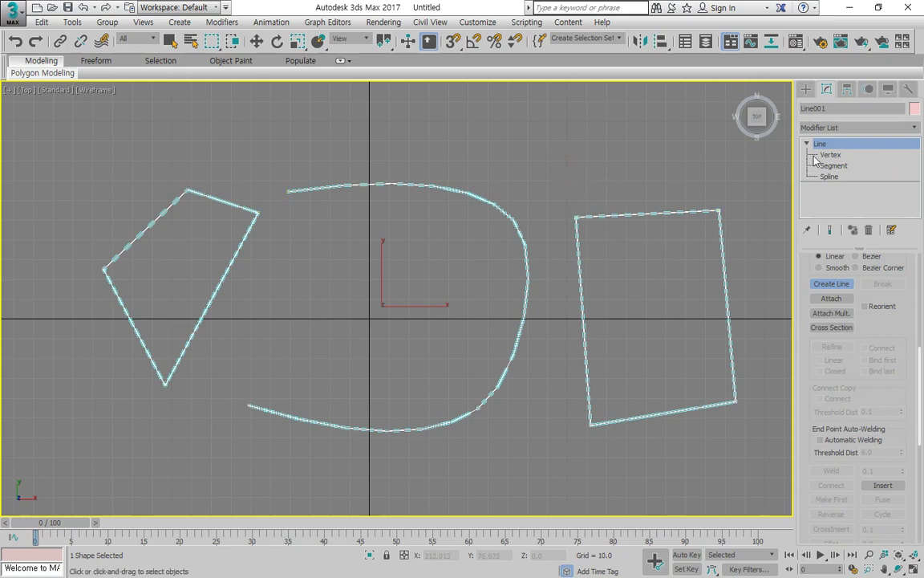
scroll(859, 321, "up", 10)
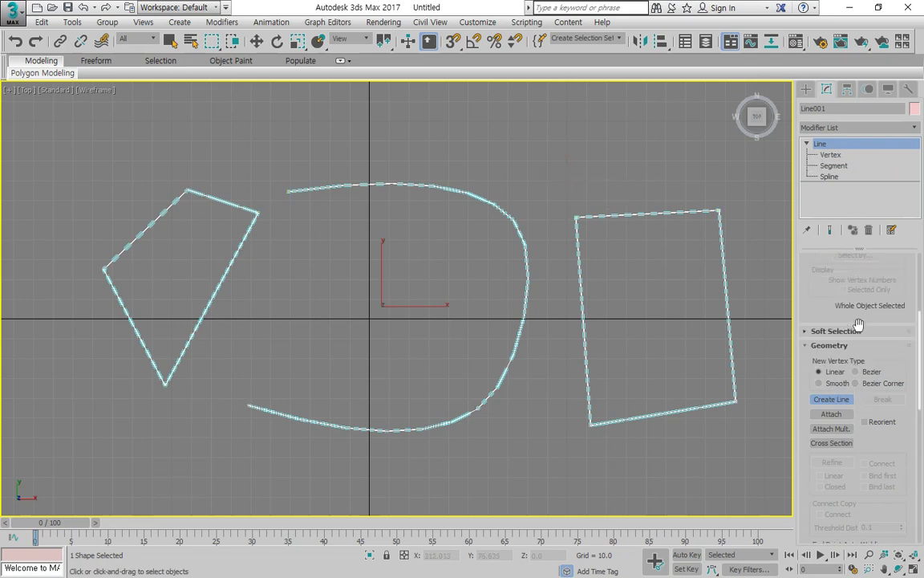
scroll(861, 324, "up", 3)
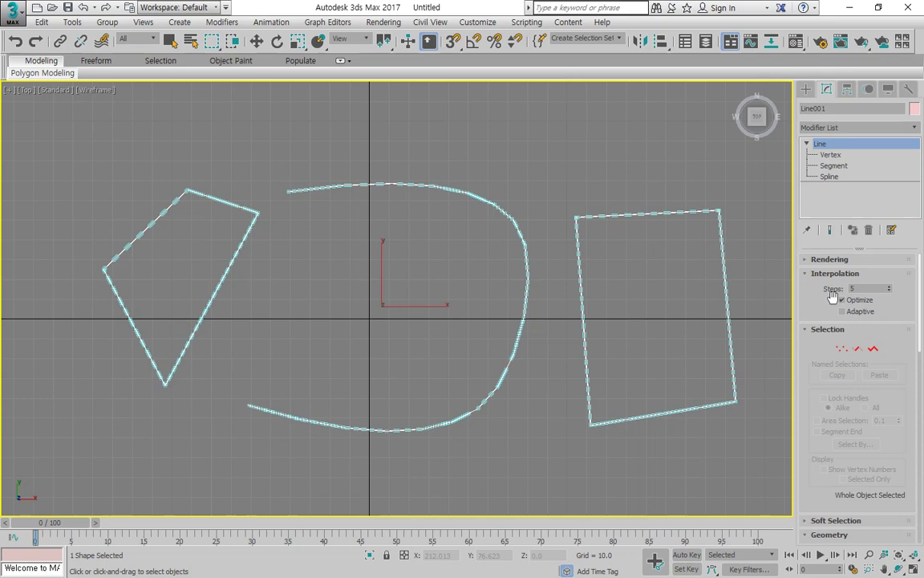
left_click(803, 262)
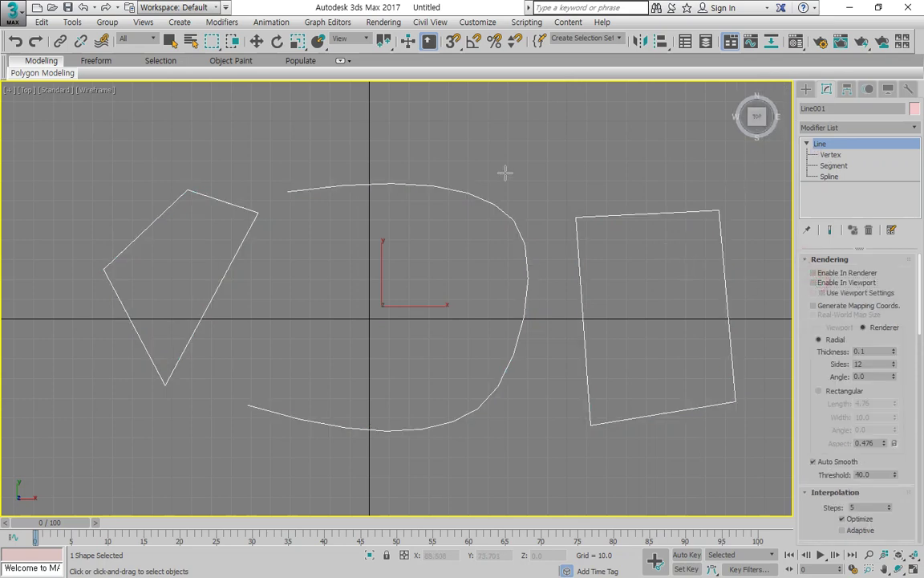
key("w")
left_click_drag(405, 292, 372, 270)
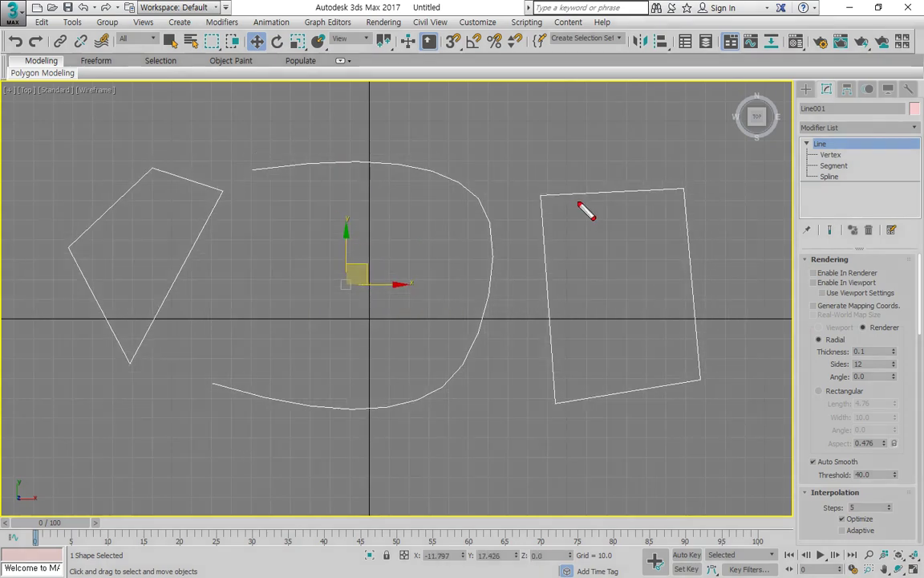
mouse_move(579, 200)
left_mouse_down()
mouse_move(571, 192)
mouse_move(615, 134)
left_mouse_up()
left_click_drag(341, 181, 365, 105)
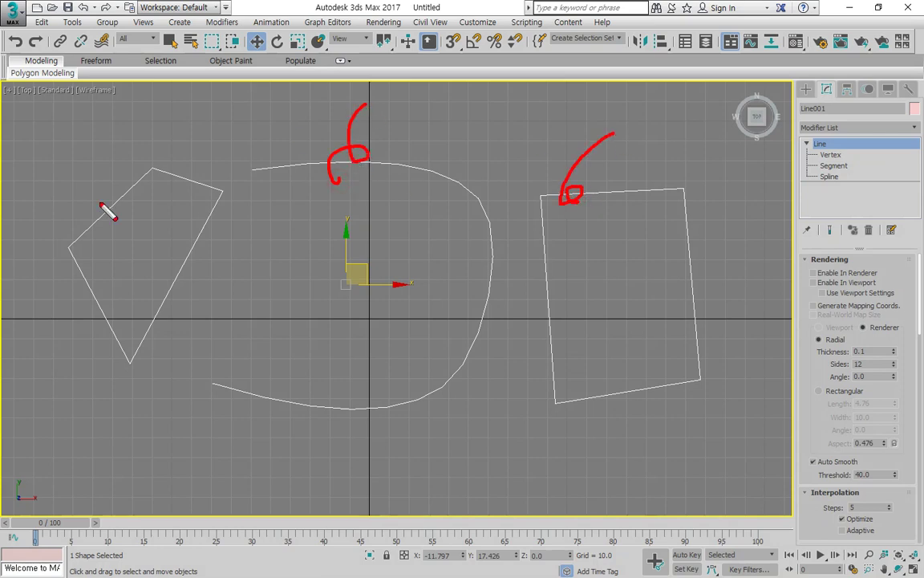
mouse_move(116, 210)
left_mouse_down()
mouse_move(141, 202)
mouse_move(80, 133)
left_mouse_up()
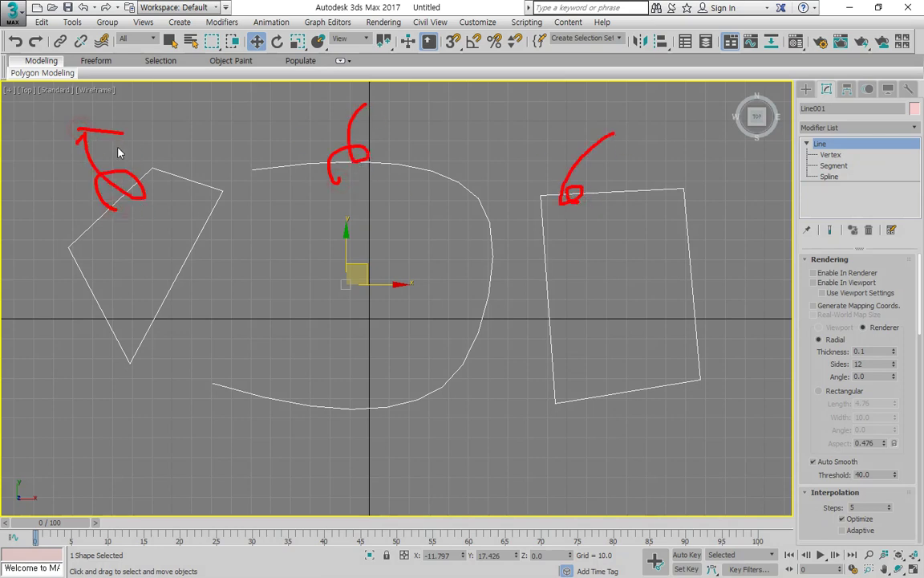
key("Escape")
Enter the Vertex level, box-select vertices across the three splines, and clear the selection.
key("1")
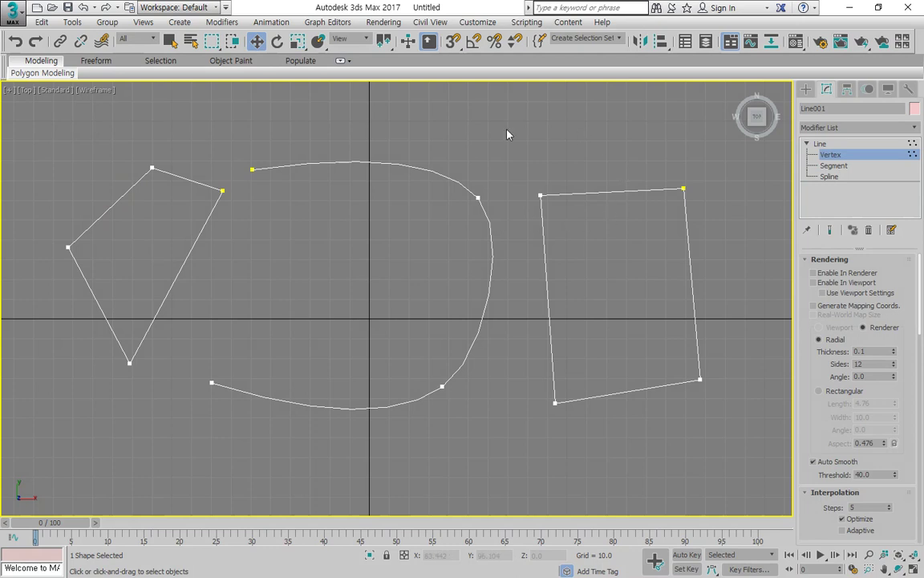
left_click_drag(732, 503, 735, 468)
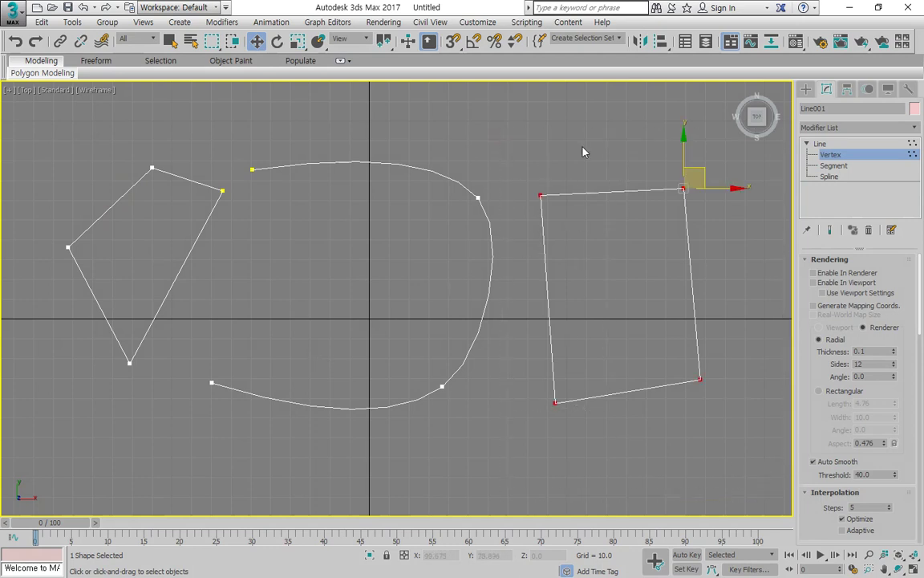
left_click_drag(624, 138, 112, 488)
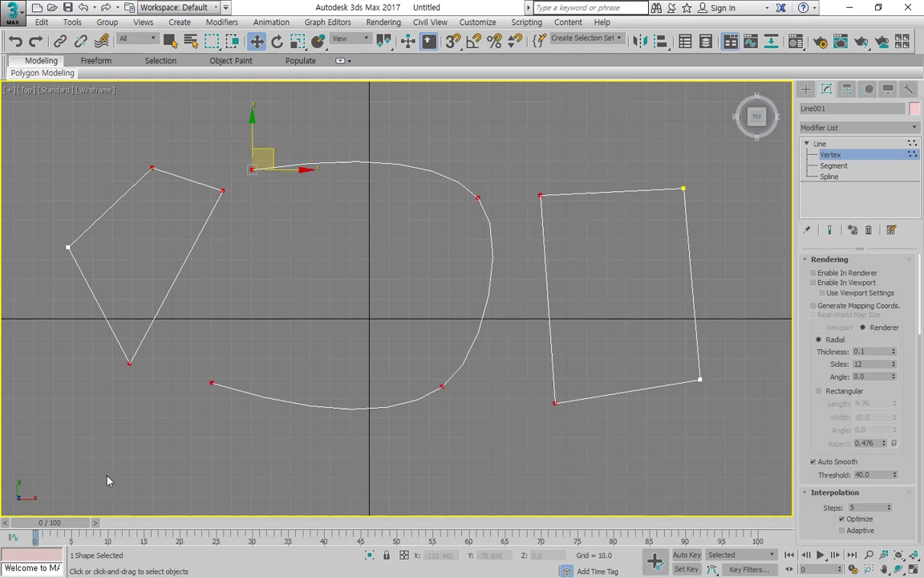
left_click(691, 454)
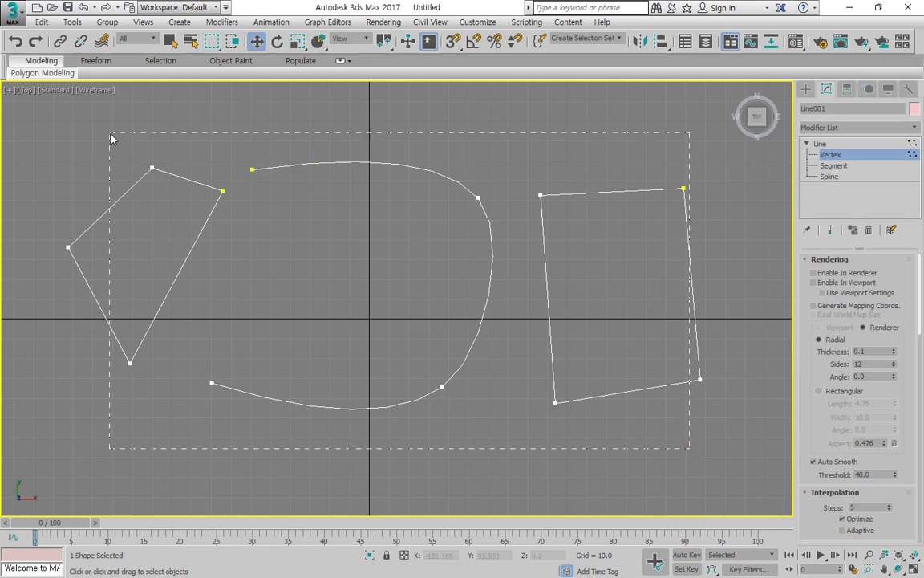
left_click_drag(111, 139, 112, 137)
mouse_move(172, 309)
left_mouse_down()
mouse_move(83, 186)
mouse_move(207, 325)
left_mouse_up()
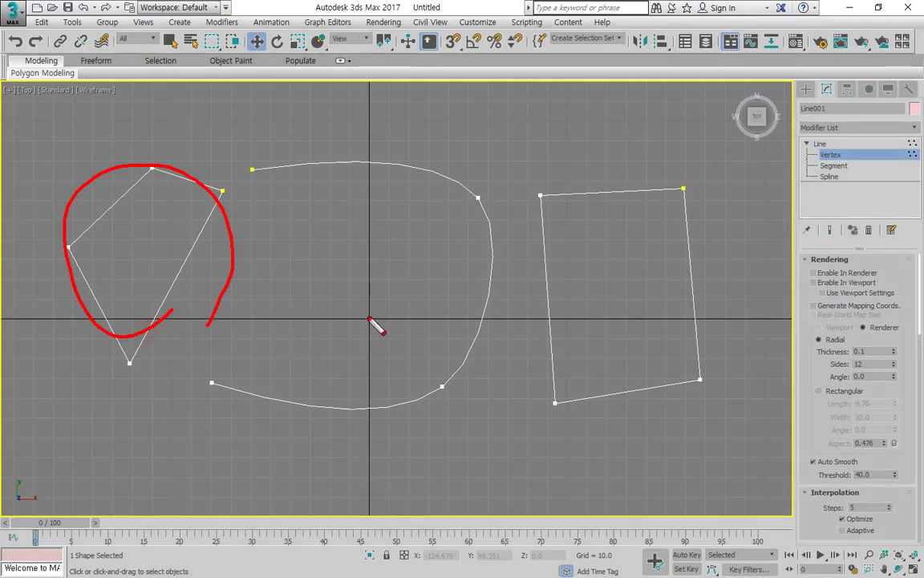
mouse_move(397, 363)
left_mouse_down()
mouse_move(406, 223)
mouse_move(419, 385)
left_mouse_up()
mouse_move(636, 367)
left_mouse_down()
mouse_move(721, 264)
mouse_move(660, 355)
left_mouse_up()
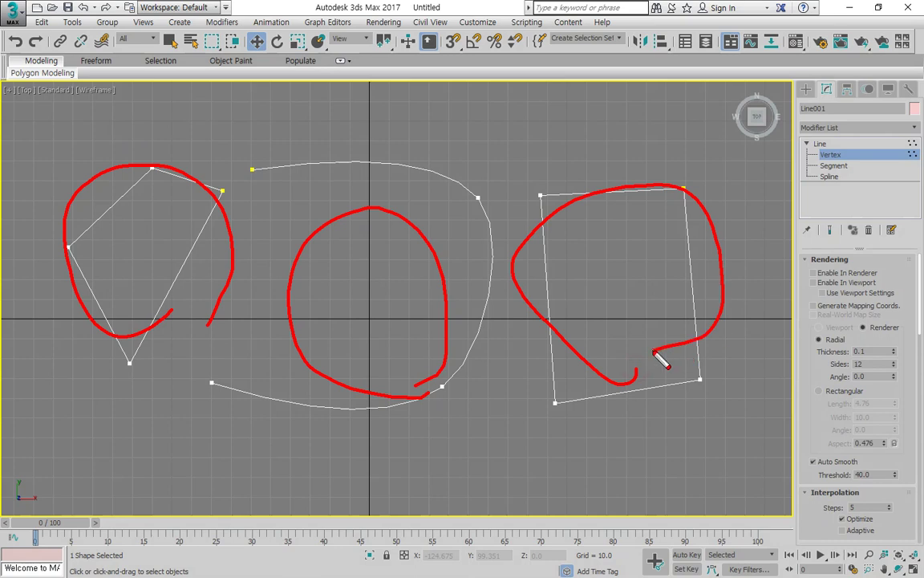
key("e")
mouse_move(608, 174)
left_mouse_down()
mouse_move(577, 144)
mouse_move(525, 129)
mouse_move(303, 110)
mouse_move(220, 148)
mouse_move(319, 121)
mouse_move(505, 138)
mouse_move(596, 167)
mouse_move(320, 114)
left_mouse_up()
key("e")
mouse_move(239, 360)
left_mouse_down()
mouse_move(161, 148)
mouse_move(719, 268)
mouse_move(259, 399)
left_mouse_up()
key("e")
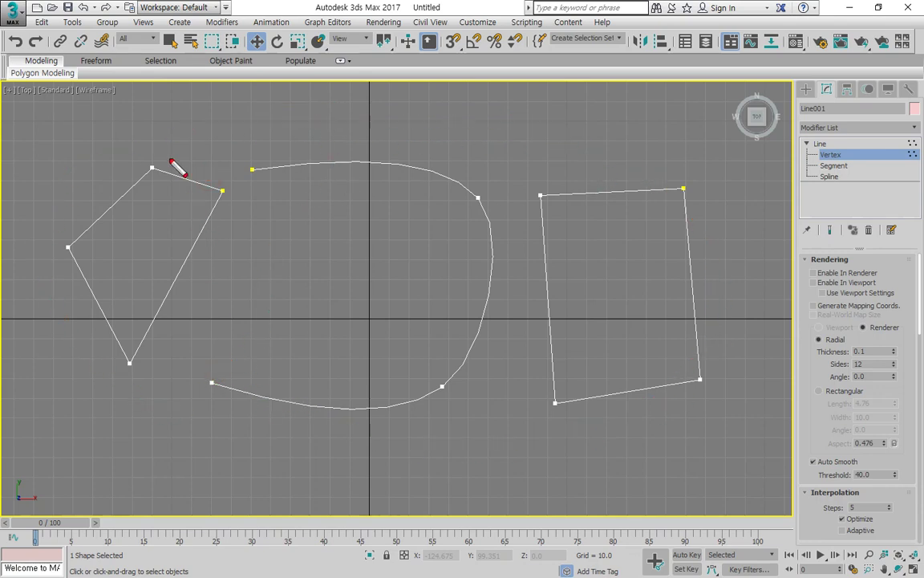
mouse_move(128, 101)
left_mouse_down()
mouse_move(141, 148)
mouse_move(165, 136)
left_mouse_up()
mouse_move(593, 124)
left_mouse_down()
mouse_move(622, 191)
mouse_move(626, 169)
left_mouse_up()
mouse_move(416, 99)
left_mouse_down()
mouse_move(406, 155)
mouse_move(431, 144)
left_mouse_up()
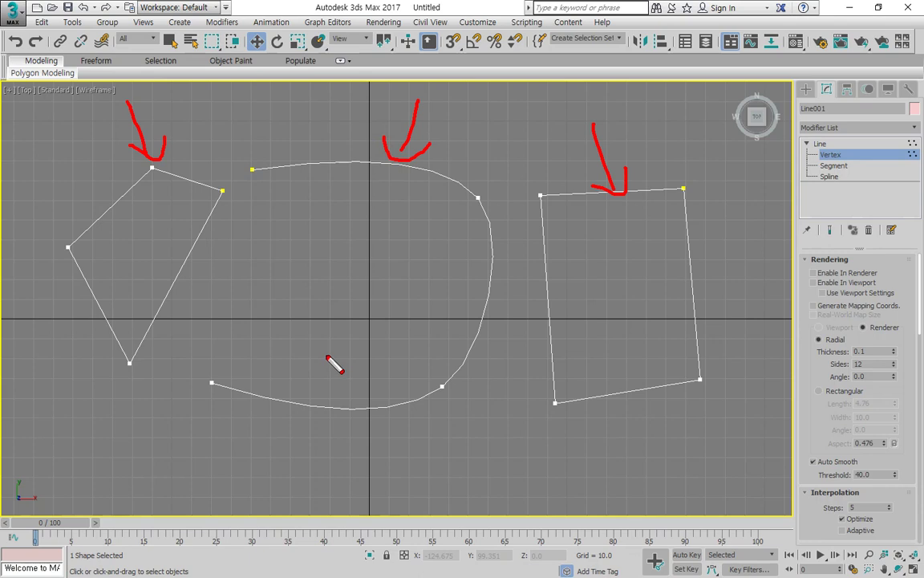
key("e")
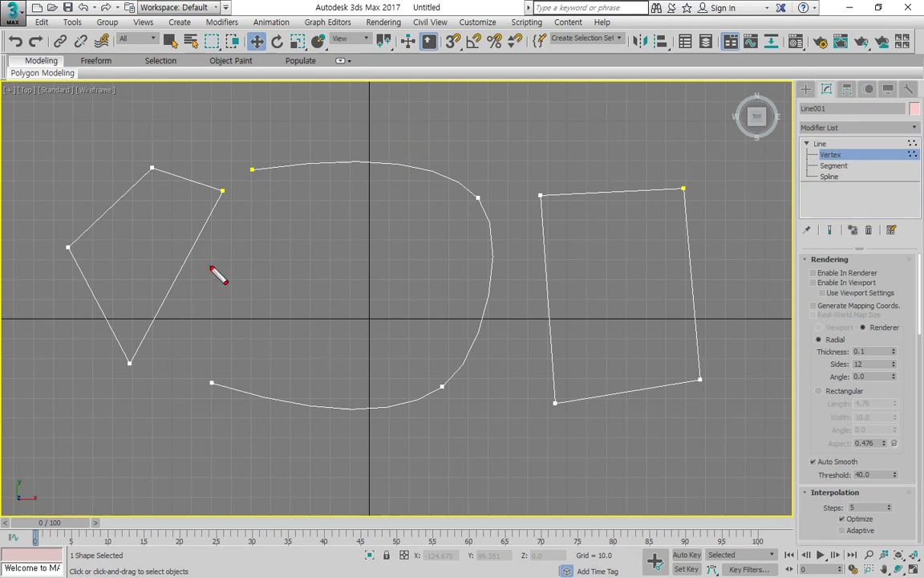
mouse_move(198, 361)
left_mouse_down()
mouse_move(60, 253)
mouse_move(228, 251)
left_mouse_up()
key("e")
mouse_move(808, 152)
left_mouse_down()
mouse_move(811, 187)
mouse_move(857, 154)
mouse_move(809, 178)
mouse_move(856, 154)
mouse_move(837, 193)
mouse_move(805, 191)
left_mouse_up()
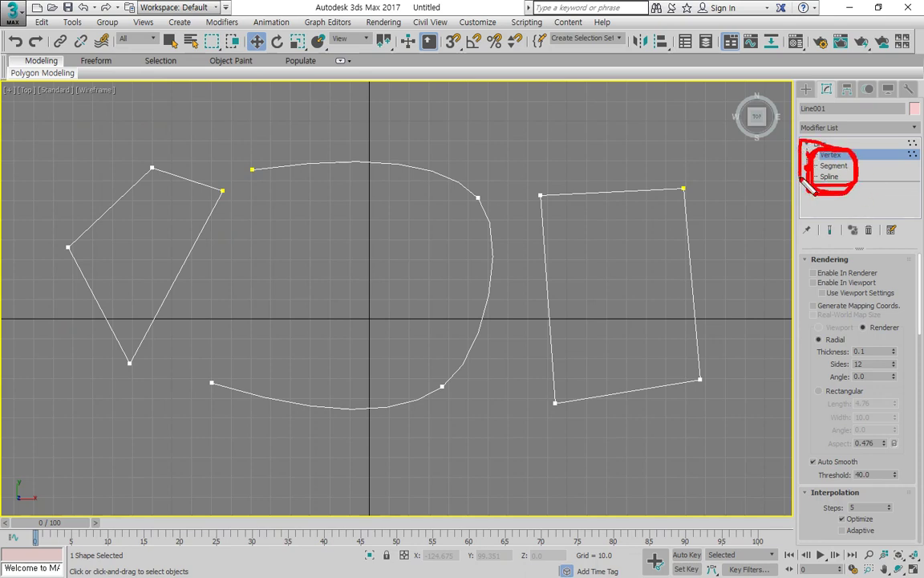
key("Escape")
Collapse the Rendering and Interpolation settings and bring the Geometry settings with Create Line and Attach into view.
left_click(804, 259)
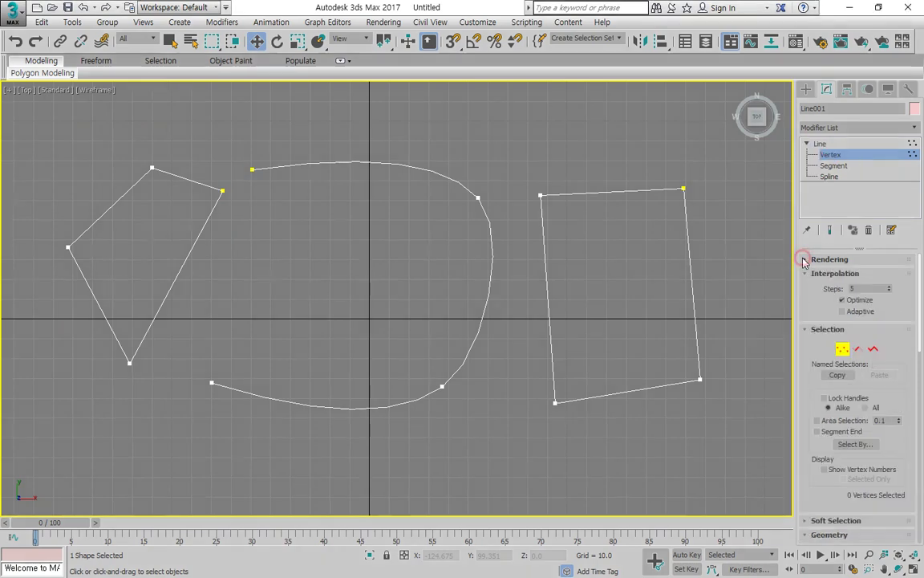
left_click(810, 274)
mouse_move(852, 192)
left_mouse_down()
mouse_move(810, 176)
mouse_move(870, 192)
mouse_move(842, 160)
mouse_move(855, 214)
left_mouse_up()
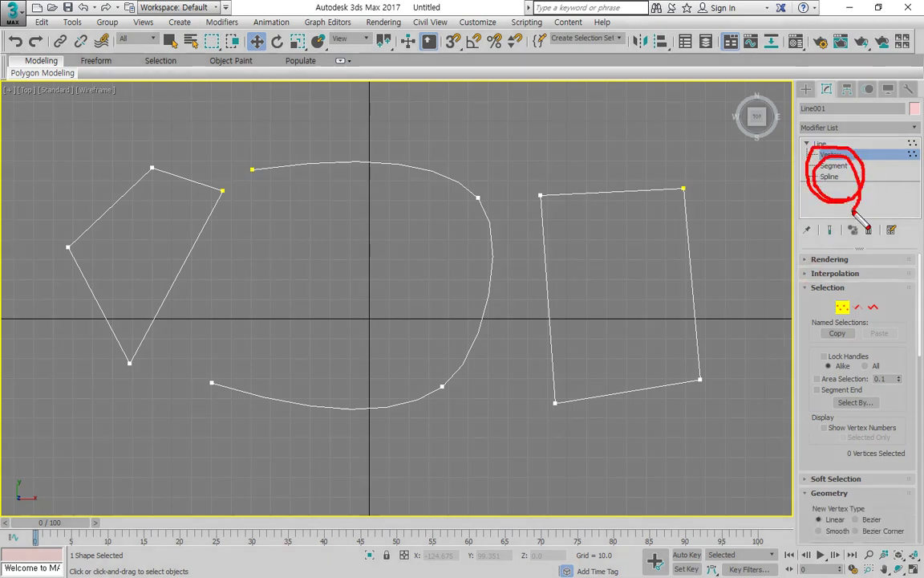
key("Escape")
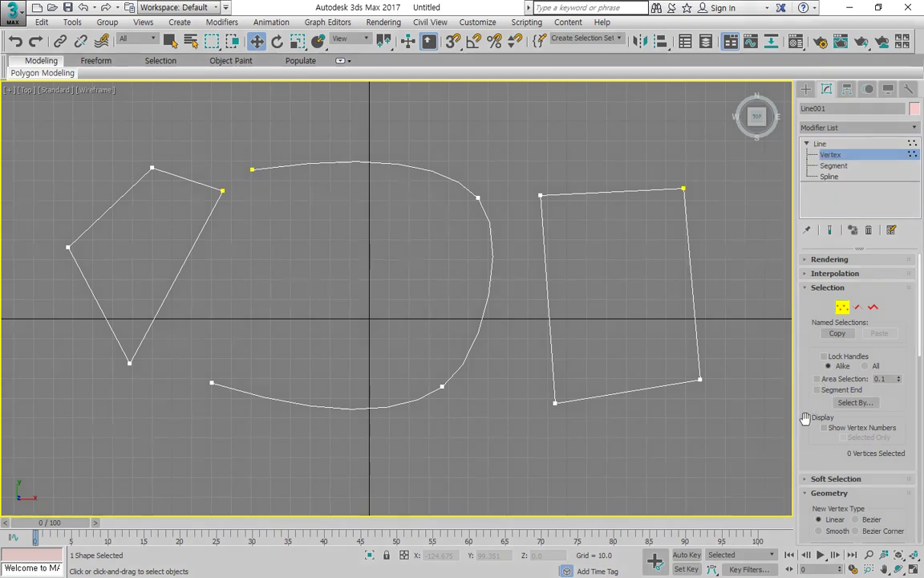
scroll(805, 419, "down", 5)
left_click_drag(857, 365, 816, 366)
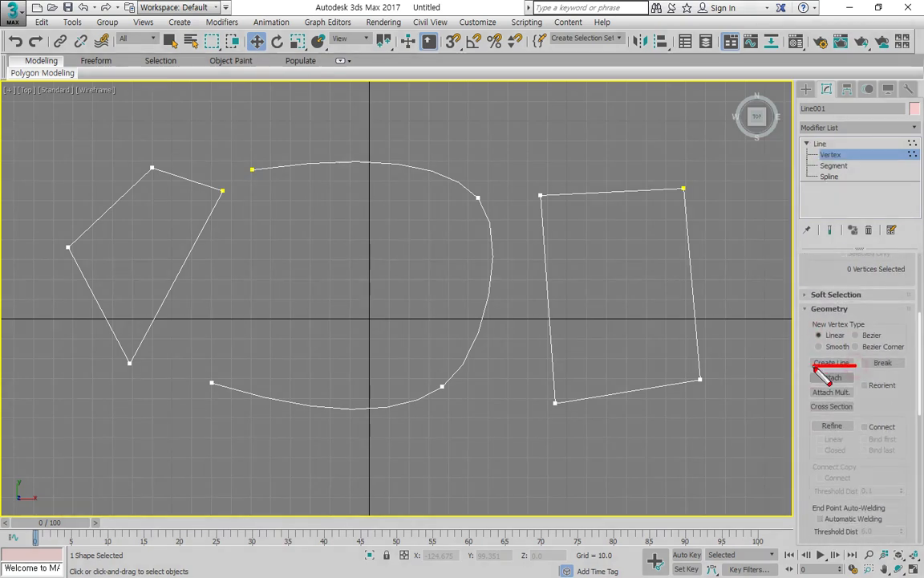
mouse_move(590, 131)
left_mouse_down()
mouse_move(594, 184)
mouse_move(603, 167)
left_mouse_up()
mouse_move(399, 119)
left_mouse_down()
mouse_move(388, 143)
mouse_move(397, 158)
left_mouse_up()
mouse_move(185, 125)
left_mouse_down()
mouse_move(168, 170)
mouse_move(206, 182)
left_mouse_up()
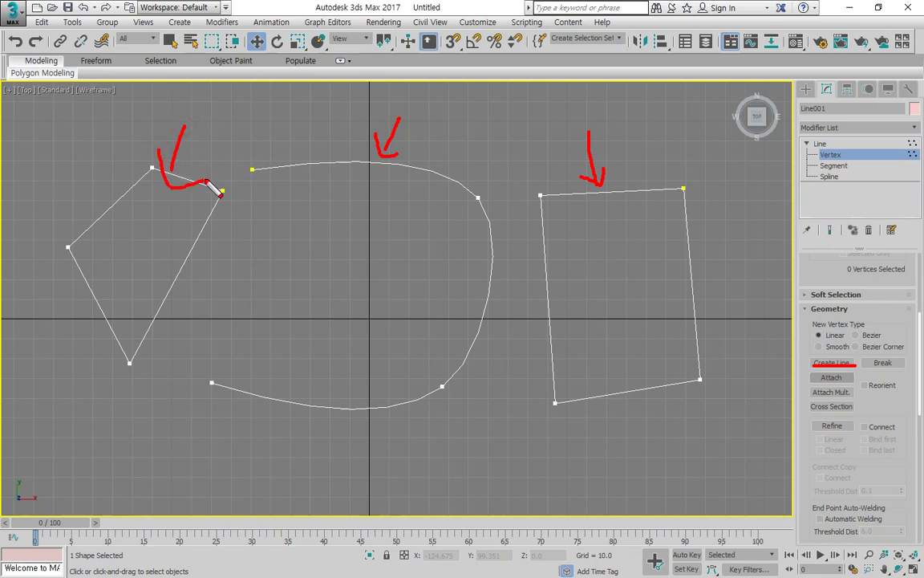
key("Escape")
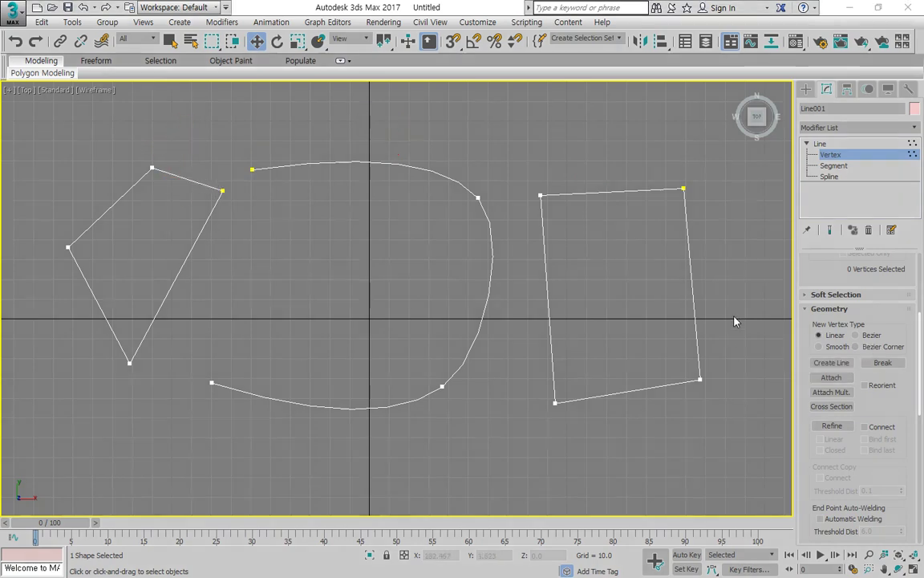
key("ctrl+2")
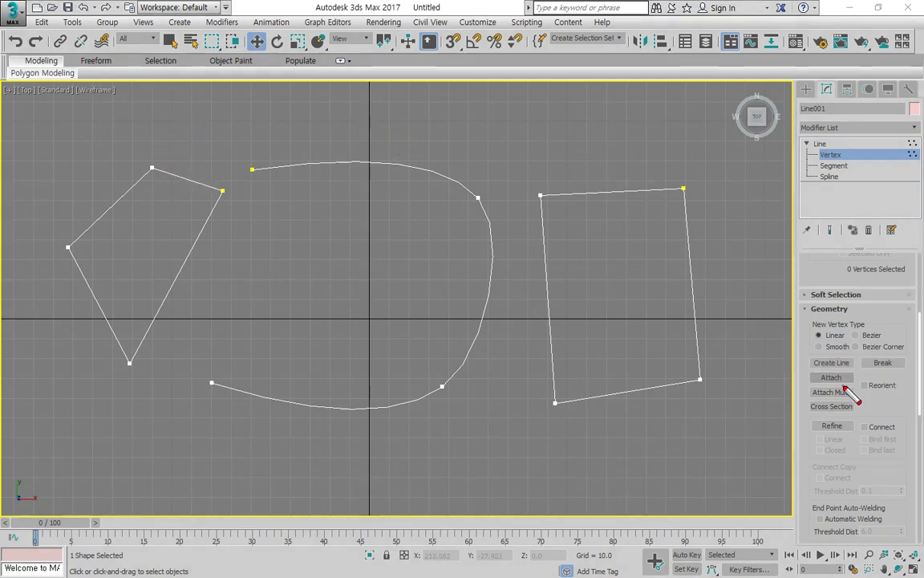
mouse_move(844, 388)
left_mouse_down()
mouse_move(811, 383)
mouse_move(850, 379)
mouse_move(803, 388)
mouse_move(852, 387)
left_mouse_up()
key("e")
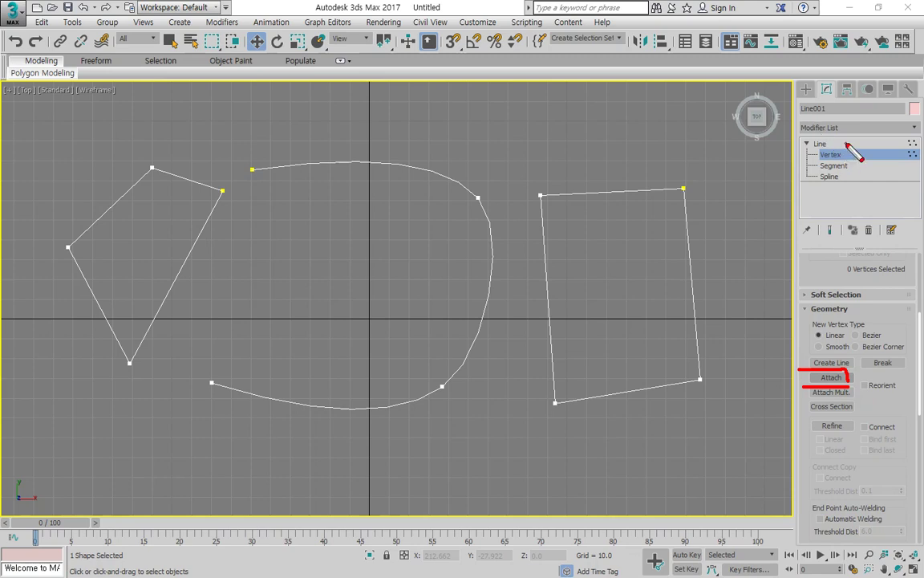
mouse_move(846, 141)
left_mouse_down()
mouse_move(813, 152)
mouse_move(853, 182)
mouse_move(819, 180)
mouse_move(848, 155)
mouse_move(831, 154)
mouse_move(834, 186)
mouse_move(839, 177)
mouse_move(879, 186)
left_mouse_up()
key("e")
mouse_move(850, 388)
left_mouse_down()
mouse_move(833, 391)
mouse_move(826, 370)
mouse_move(856, 386)
left_mouse_up()
key("Escape")
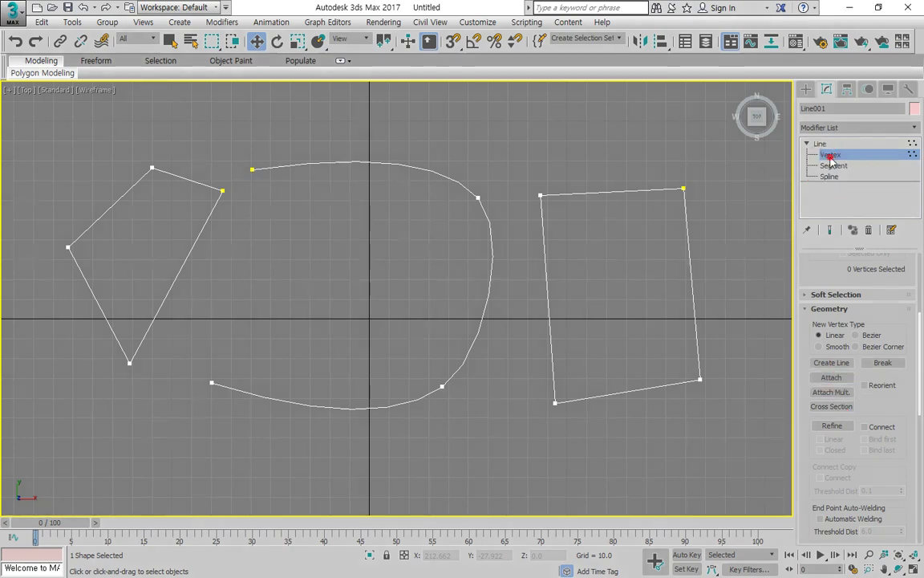
Leave the Vertex level, deselect the object, and draw a separate open curved line with Bezier points above the three splines.
left_click(831, 154)
left_click(806, 90)
left_click(516, 160)
middle_click_drag(506, 193, 484, 266)
left_click(832, 177)
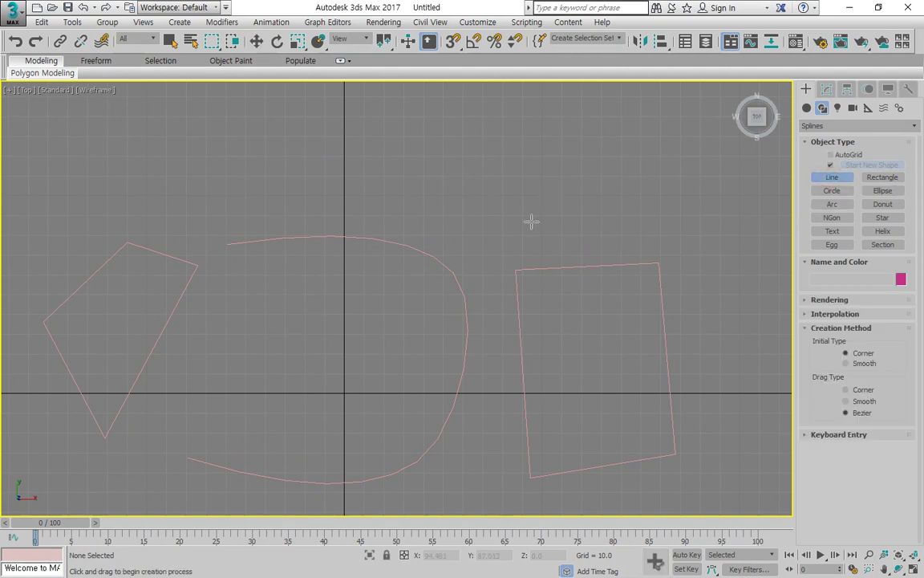
left_click(532, 221)
left_click_drag(511, 147, 485, 126)
left_click_drag(400, 124, 386, 124)
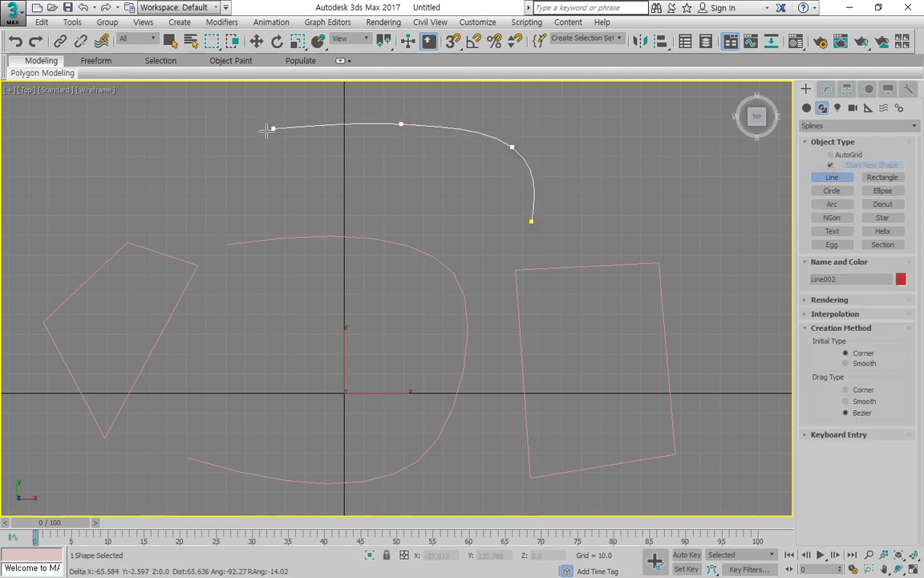
left_click_drag(232, 137, 227, 154)
right_click(169, 197)
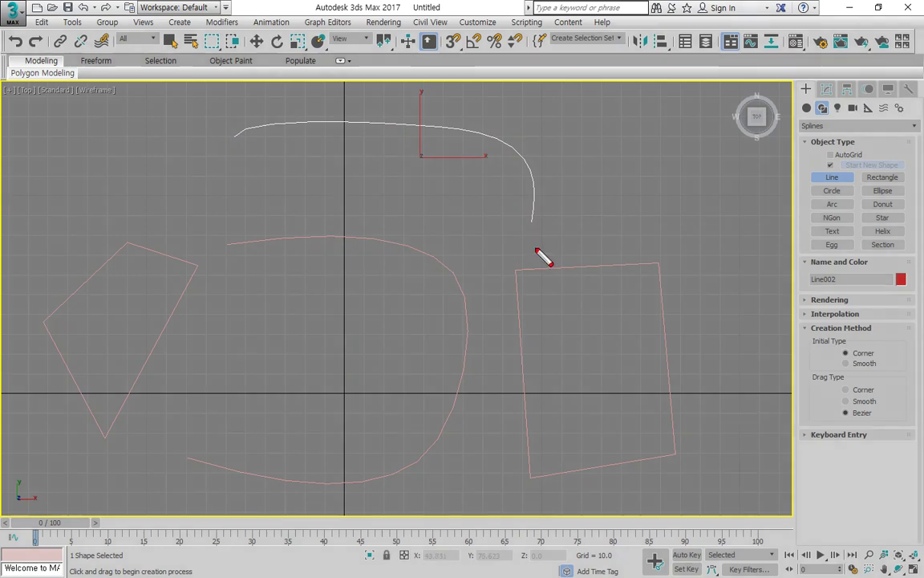
mouse_move(536, 244)
left_mouse_down()
mouse_move(265, 171)
mouse_move(609, 103)
mouse_move(598, 248)
left_mouse_up()
mouse_move(475, 226)
left_mouse_down()
mouse_move(479, 171)
mouse_move(532, 209)
mouse_move(588, 231)
left_mouse_up()
key("Delete")
mouse_move(538, 432)
left_mouse_down()
mouse_move(83, 414)
mouse_move(598, 306)
mouse_move(455, 422)
left_mouse_up()
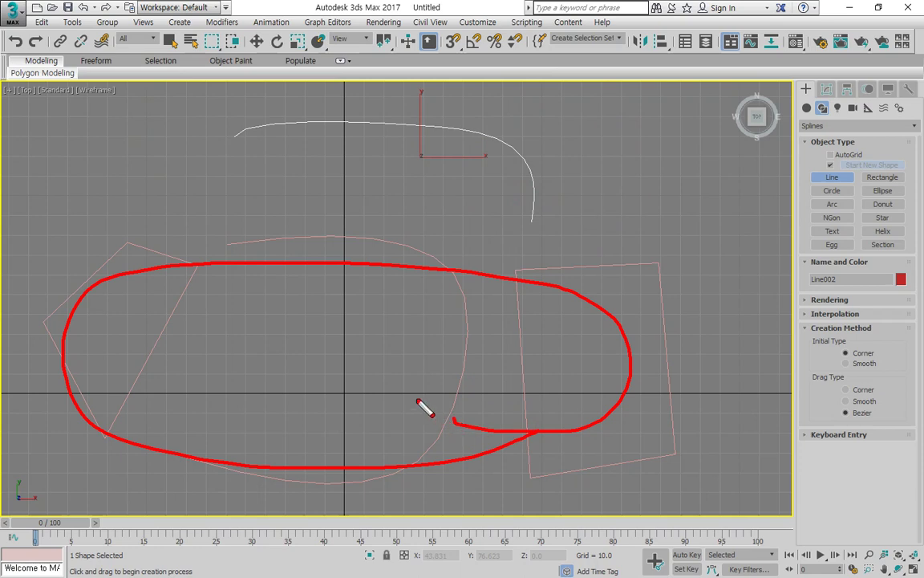
key("Escape")
Select the three-spline line object and attach the separate curved line above it.
left_click(826, 89)
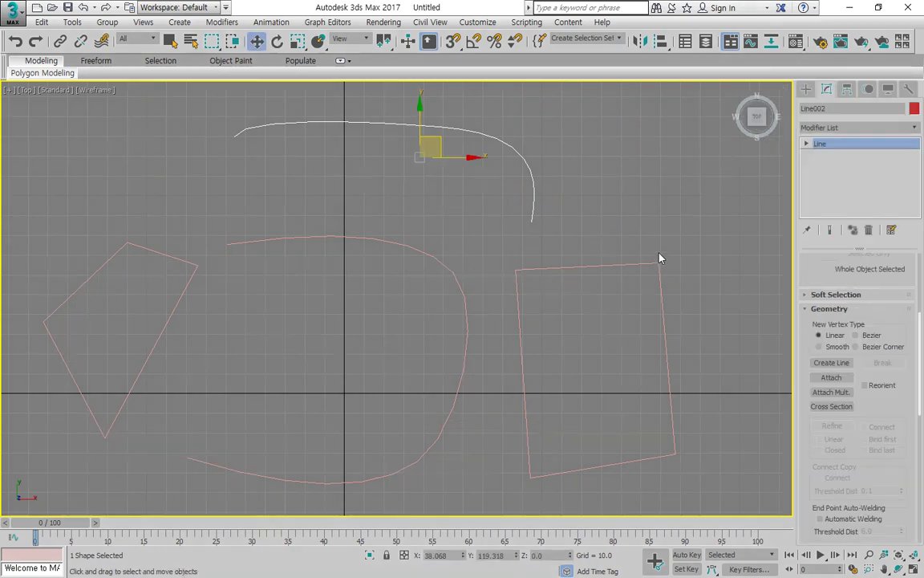
left_click(669, 377)
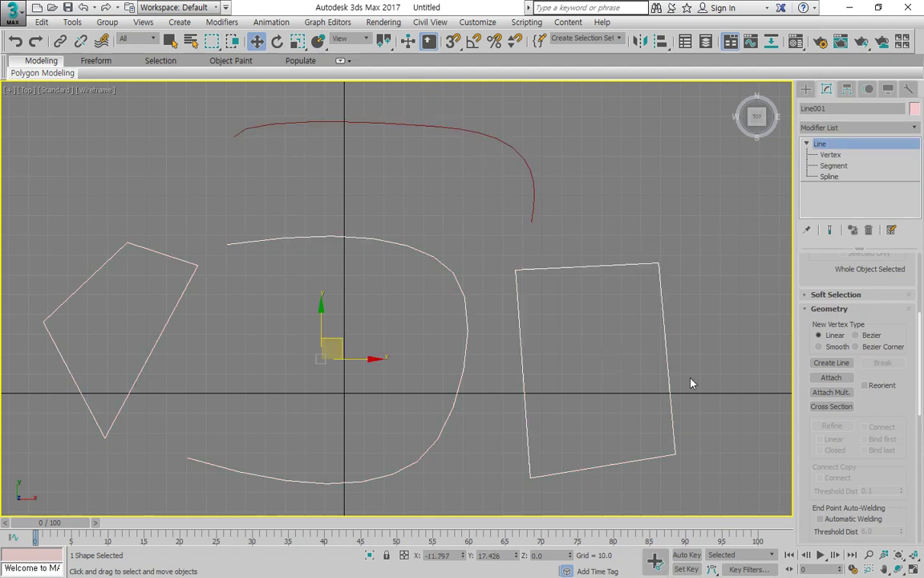
left_click(830, 378)
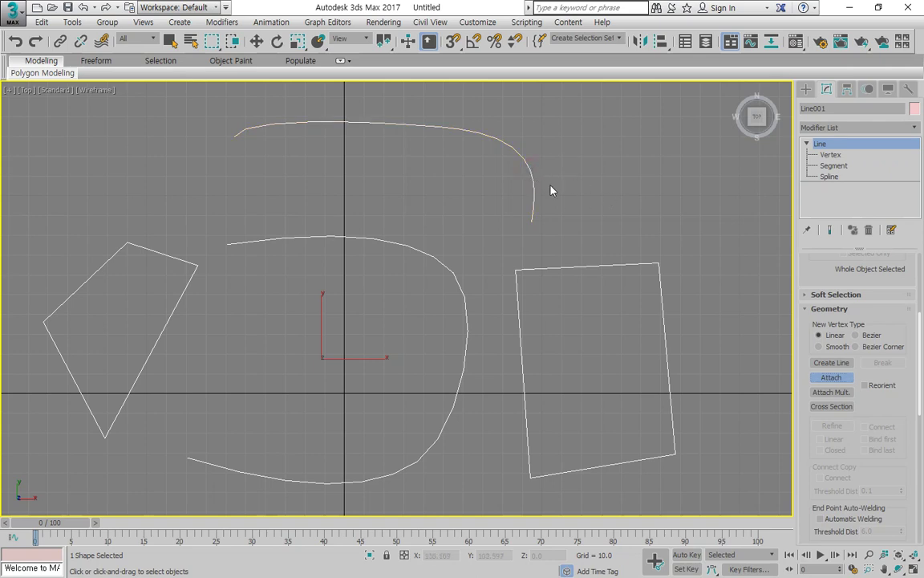
mouse_move(537, 178)
left_mouse_down()
mouse_move(524, 157)
mouse_move(564, 197)
mouse_move(569, 241)
left_mouse_up()
mouse_move(552, 230)
left_mouse_down()
mouse_move(557, 247)
mouse_move(597, 238)
left_mouse_up()
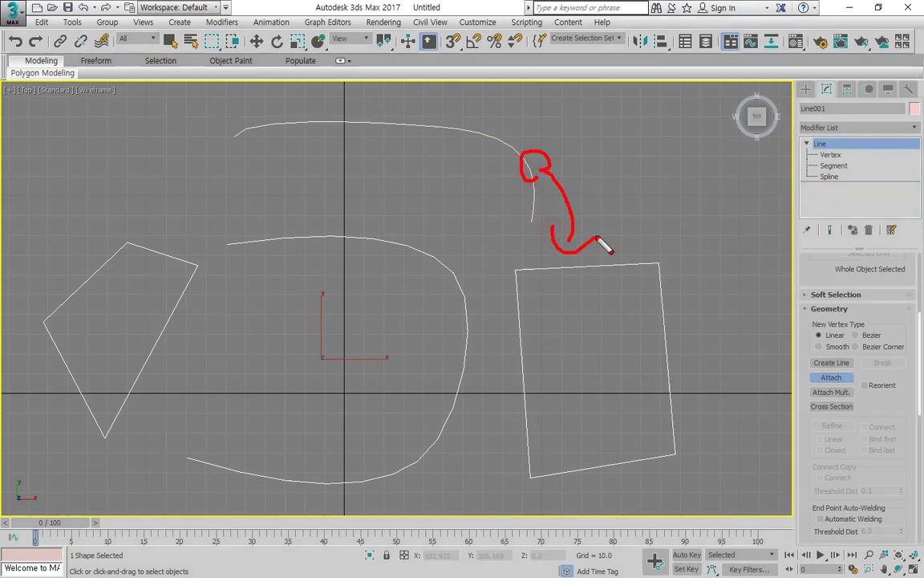
key("Escape")
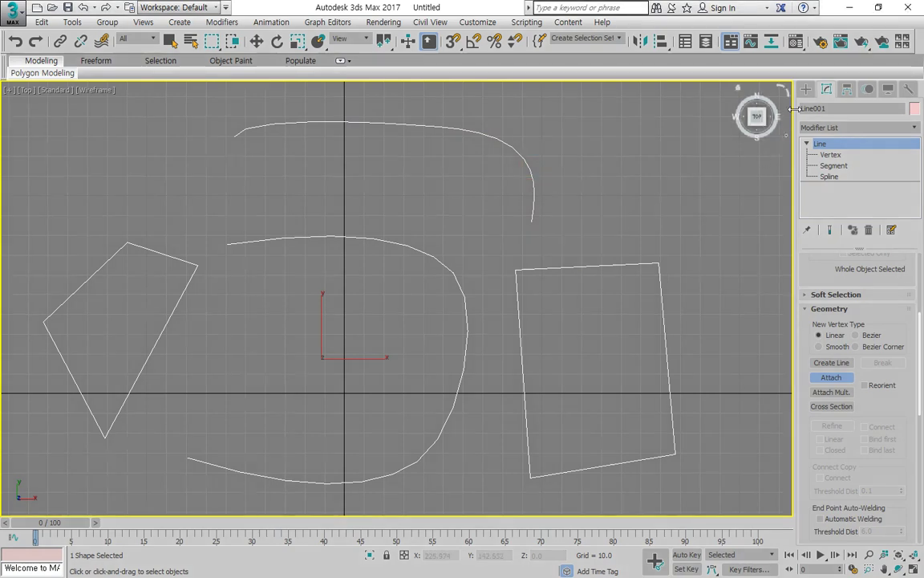
Draw a rectangle about 43.5 long and 35 wide above the right-hand closed spline.
left_click(807, 88)
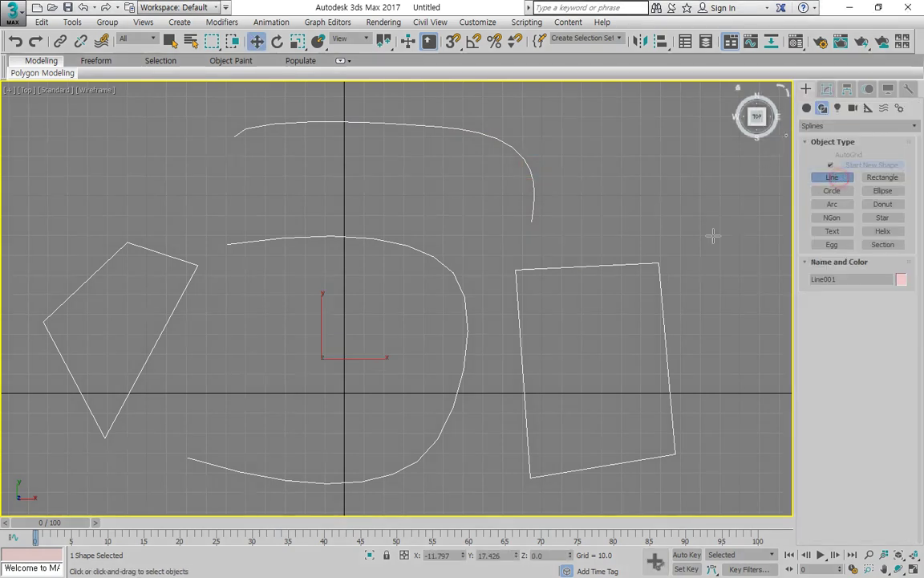
left_click(834, 177)
left_click(883, 178)
left_click_drag(605, 118, 623, 147)
left_click_drag(657, 187, 675, 203)
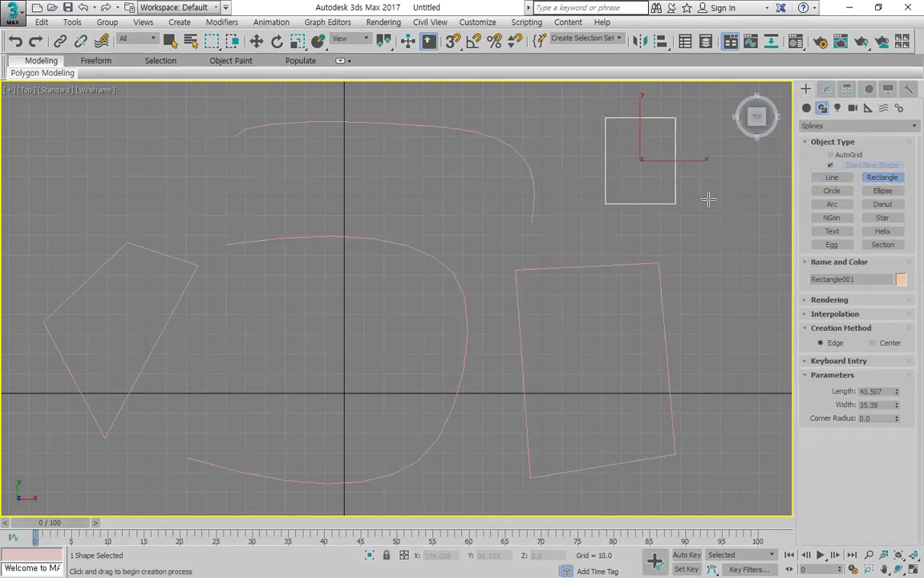
Draw a circle with a radius of about 28 above the left four-sided spline, and select the multi-spline line object.
left_click(832, 190)
left_click_drag(128, 158, 89, 119)
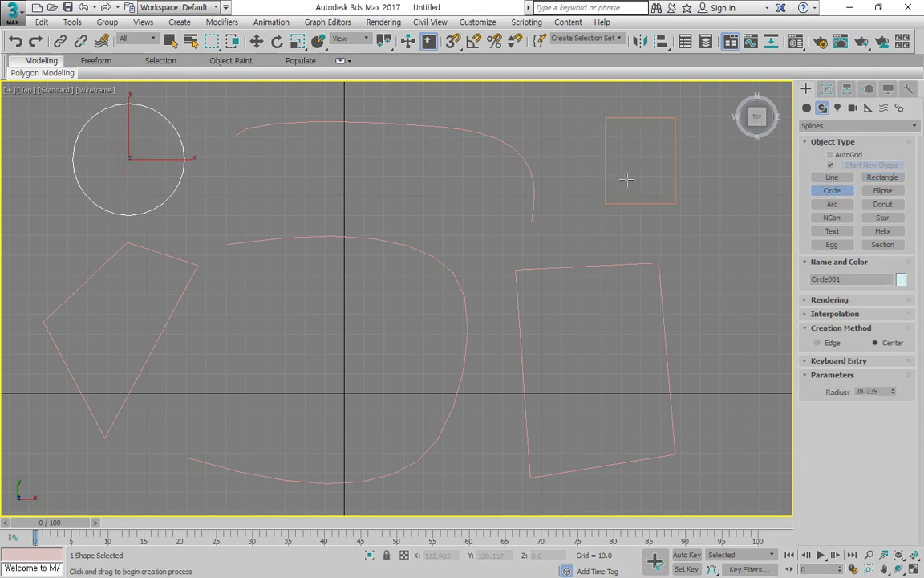
key("w")
left_click(439, 257)
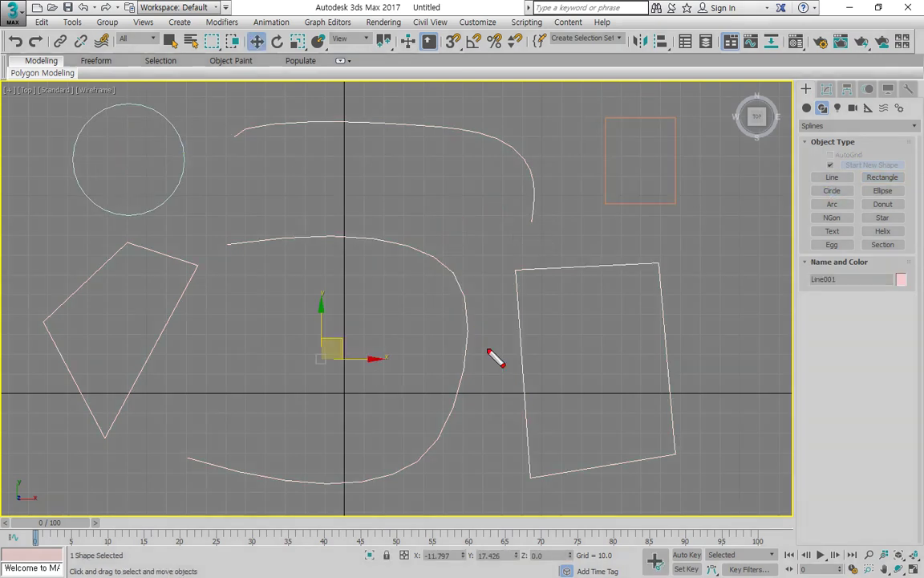
mouse_move(487, 357)
left_mouse_down()
mouse_move(566, 297)
mouse_move(619, 207)
left_mouse_up()
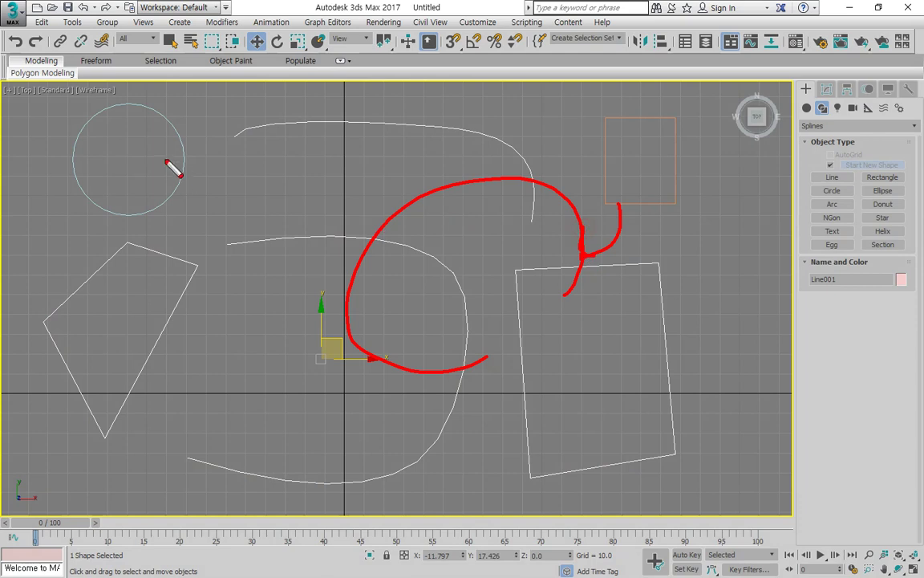
left_click_drag(165, 160, 234, 229)
mouse_move(221, 203)
left_mouse_down()
mouse_move(238, 217)
mouse_move(217, 252)
left_mouse_up()
key("Escape")
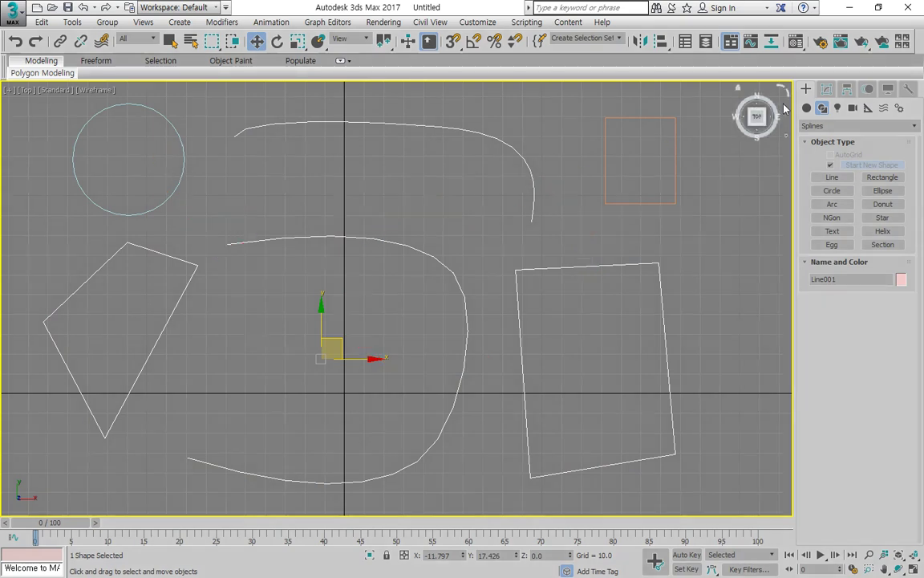
Attach the small upper rectangle and the large upper circle to the selected line shape.
left_click(826, 89)
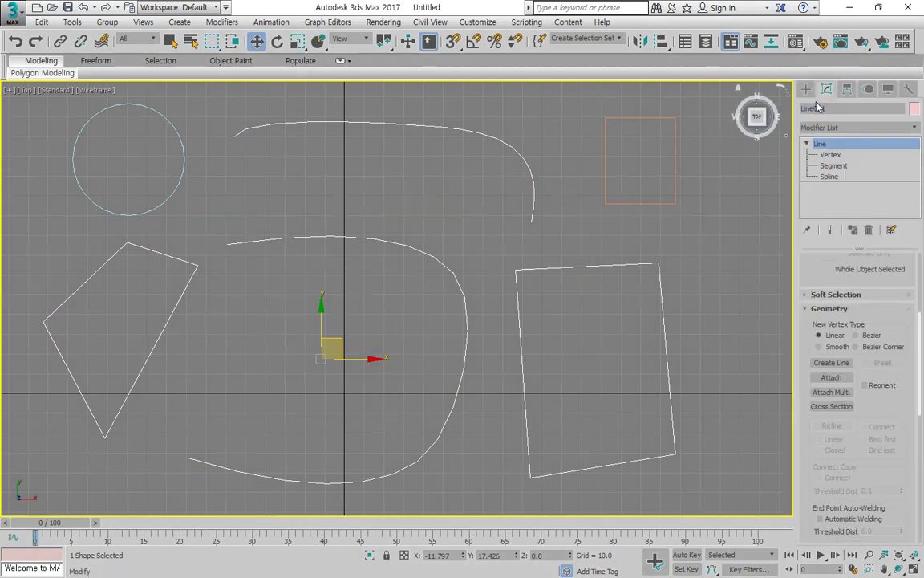
left_click(839, 382)
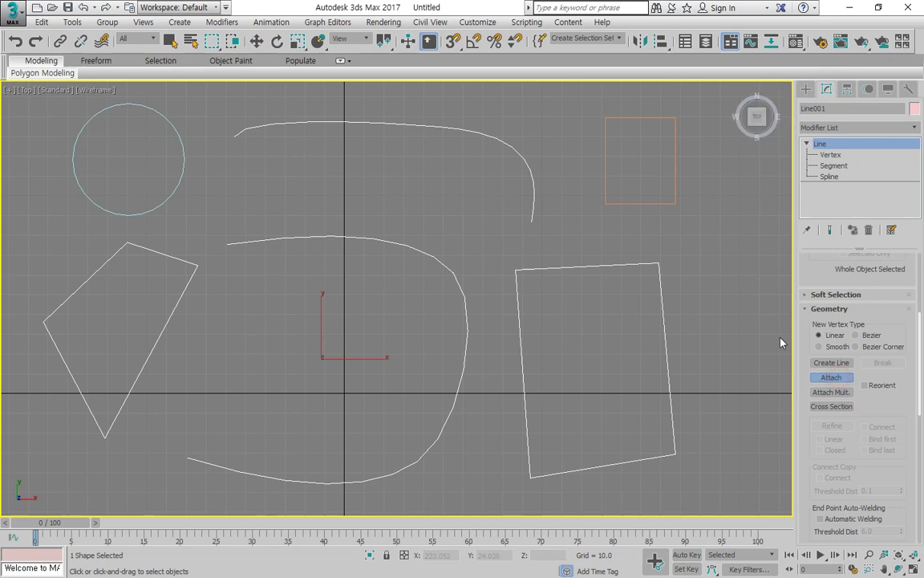
left_click(670, 205)
left_click(181, 181)
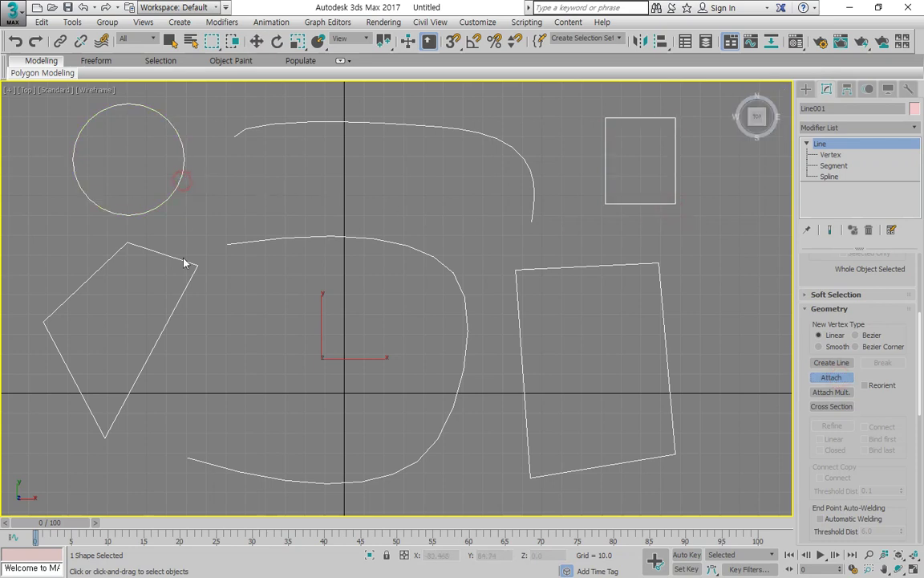
Switch the line to vertex level and check that vertices across all attached shapes can be selected together, leaving none selected.
left_click(831, 154)
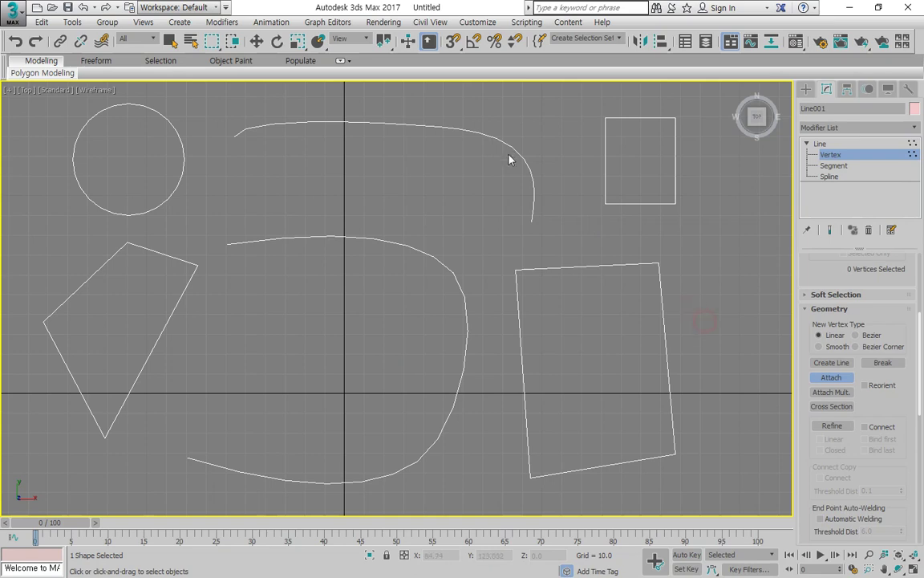
right_click(629, 215)
left_click_drag(722, 304, 119, 122)
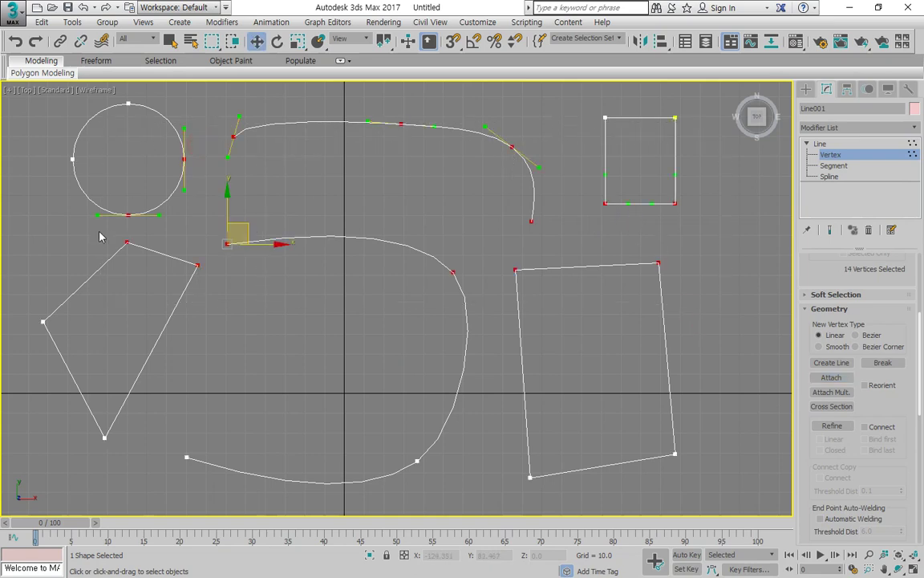
left_click(318, 287)
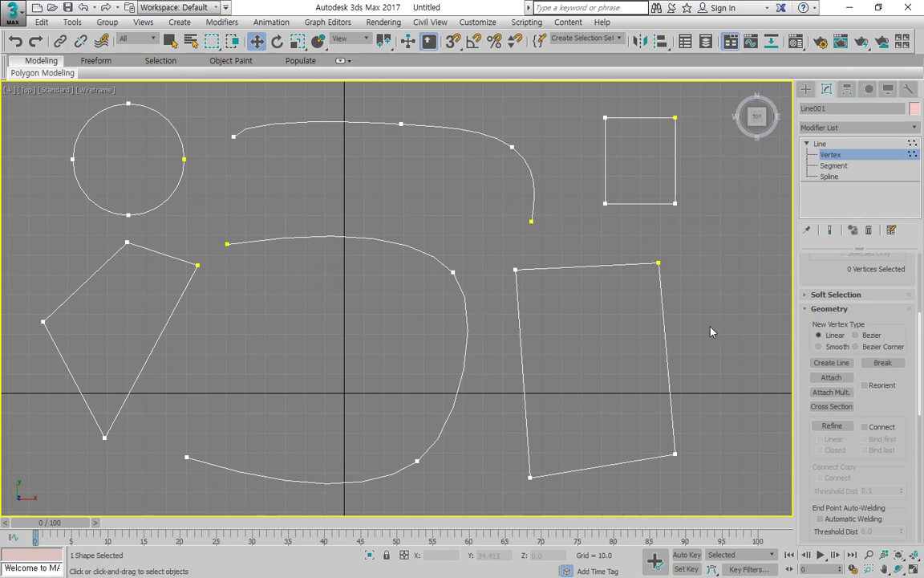
left_click_drag(714, 326, 119, 163)
left_click(307, 196)
left_click_drag(860, 402, 812, 405)
left_click_drag(280, 142, 297, 146)
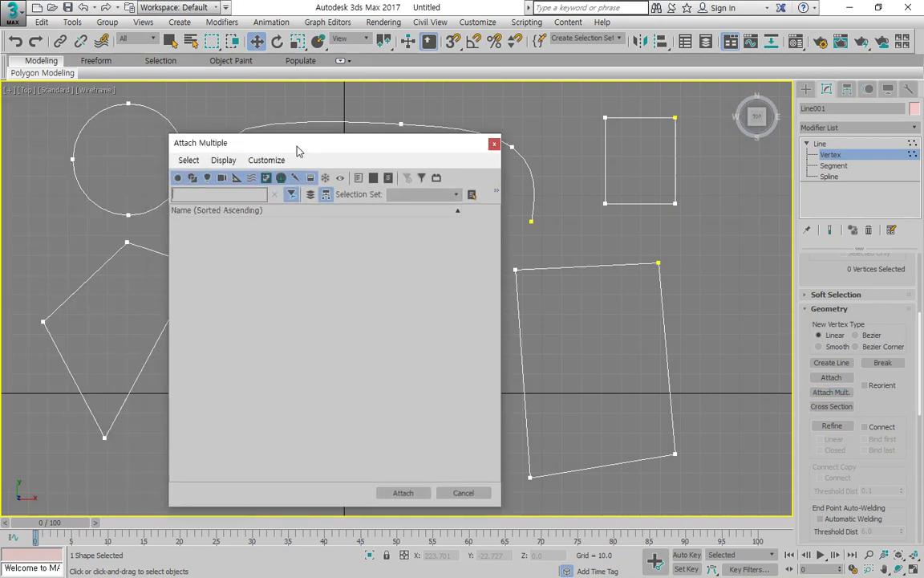
left_click(494, 144)
Draw a circle of about 16.6 radius beside the large quadrilateral and a donut with radii of about 10.6 and 20.6 over the upper curve.
left_click(805, 89)
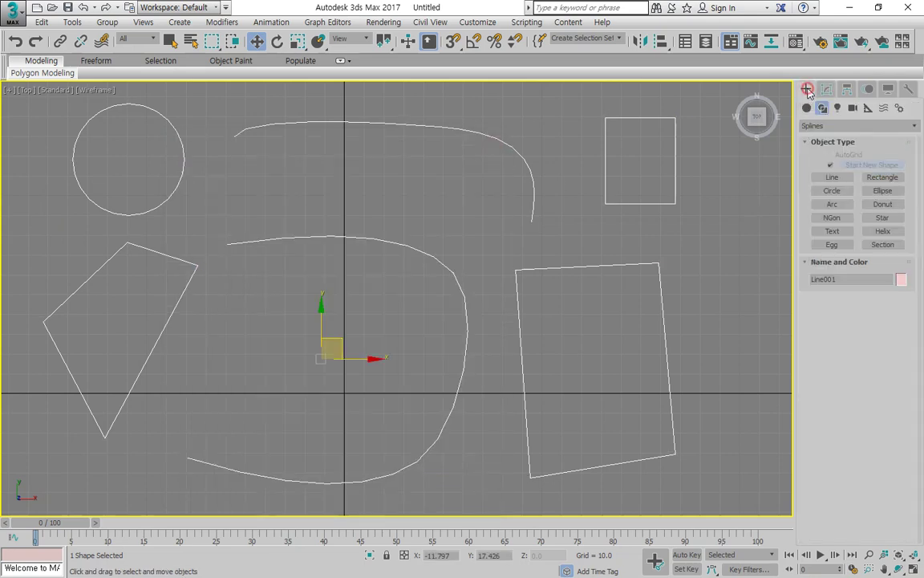
left_click(832, 191)
left_click_drag(721, 264, 721, 232)
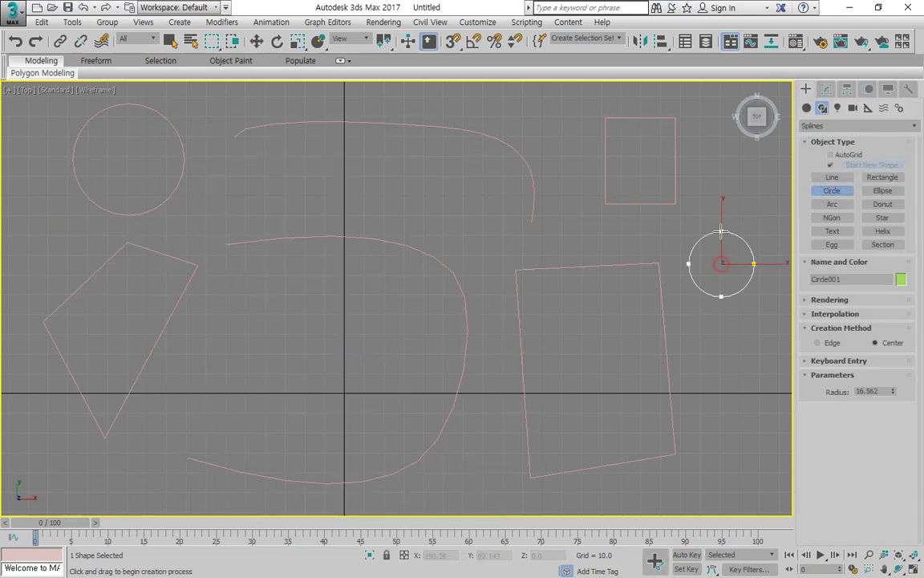
left_click(882, 203)
left_click_drag(529, 126, 535, 107)
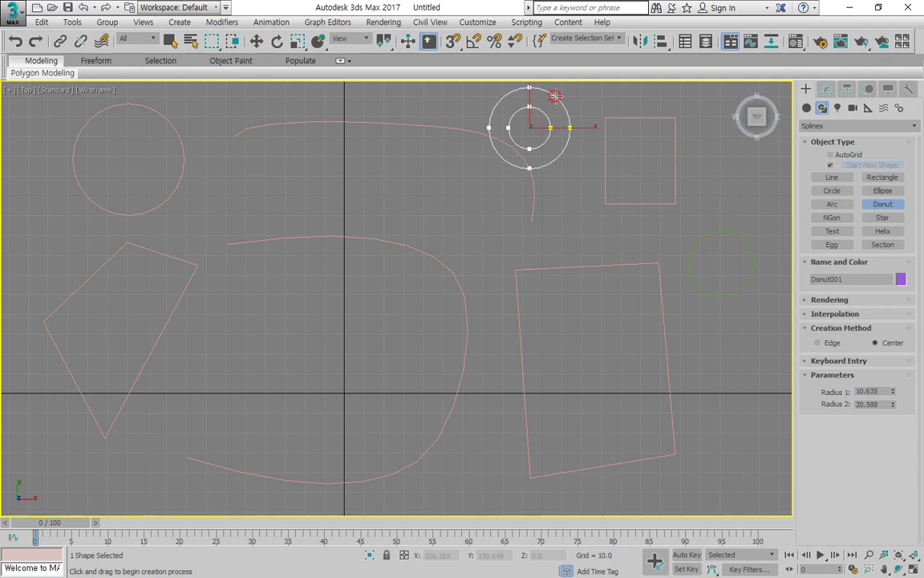
left_click(568, 128)
Place a text spline with the default text "MAX Text" across the upper part of the Top view and clear the selection.
left_click(841, 231)
left_click_drag(245, 185, 280, 162)
right_click(455, 261)
left_click(456, 267)
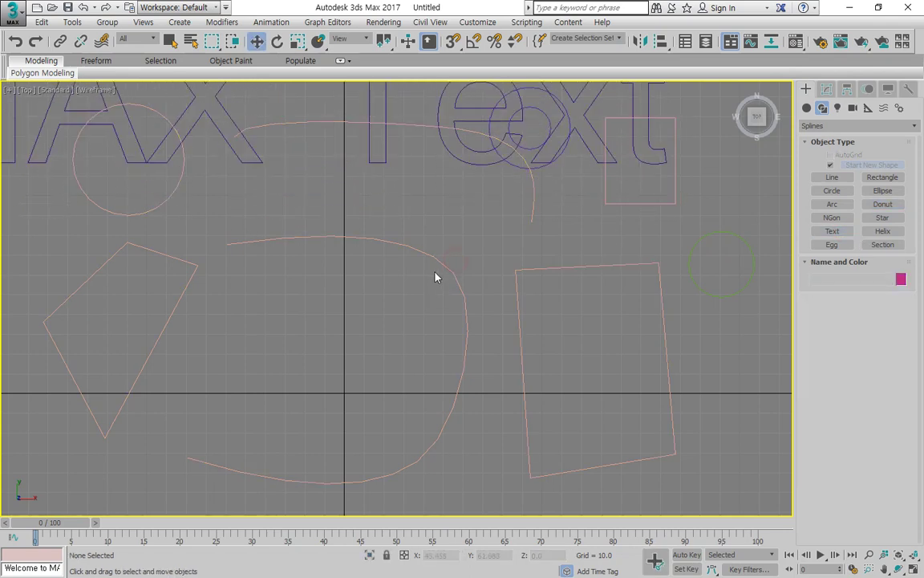
Attach Circle001, Donut001 and Text001 to the line shape in one operation with Attach Multiple.
left_click(444, 268)
left_click(826, 90)
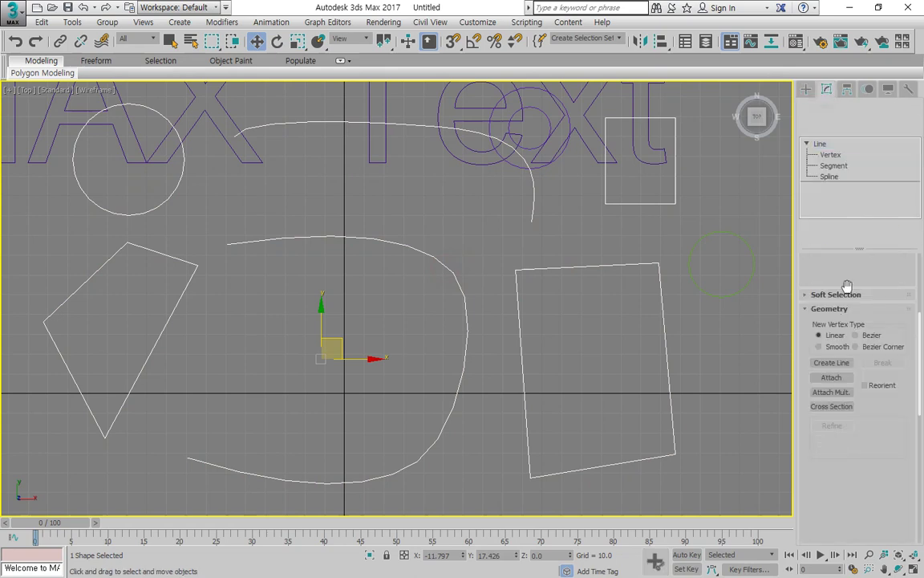
left_click(829, 394)
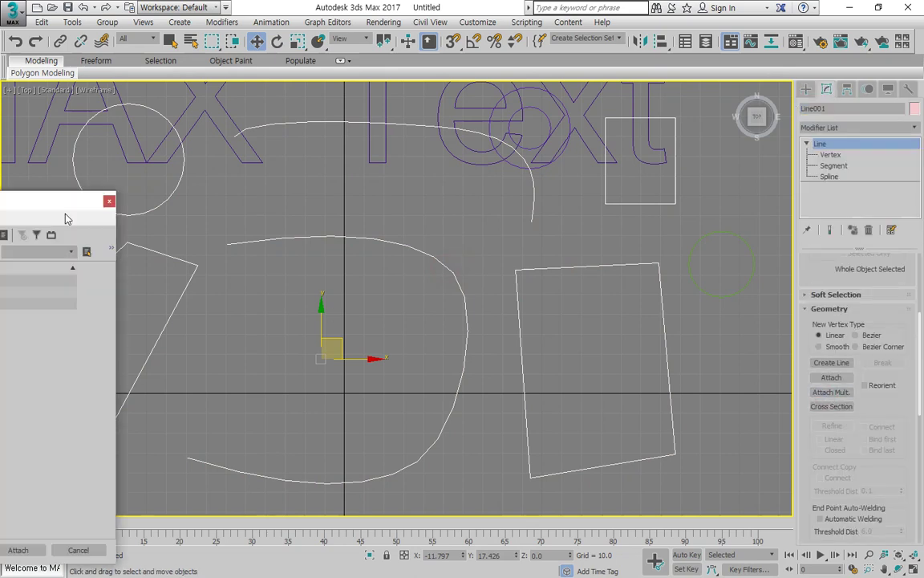
left_click_drag(68, 211, 477, 263)
mouse_move(317, 332)
left_mouse_down()
mouse_move(293, 362)
mouse_move(365, 377)
mouse_move(321, 390)
left_mouse_up()
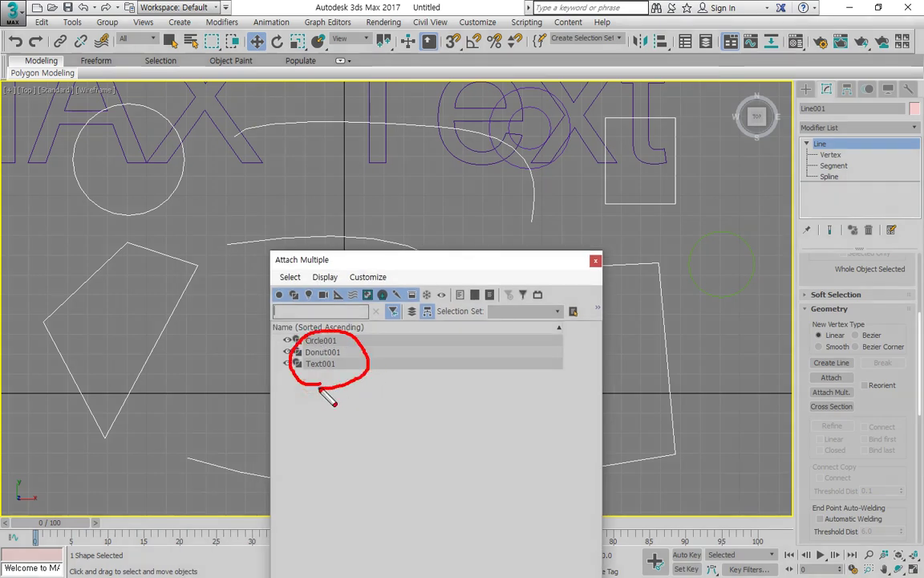
left_click(325, 364)
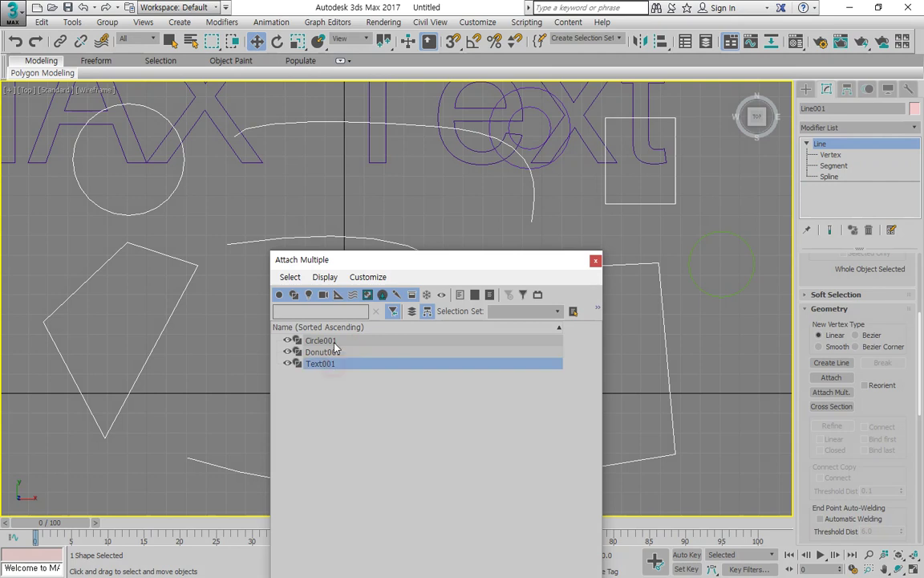
left_click(336, 341, "shift")
left_click_drag(414, 258, 426, 109)
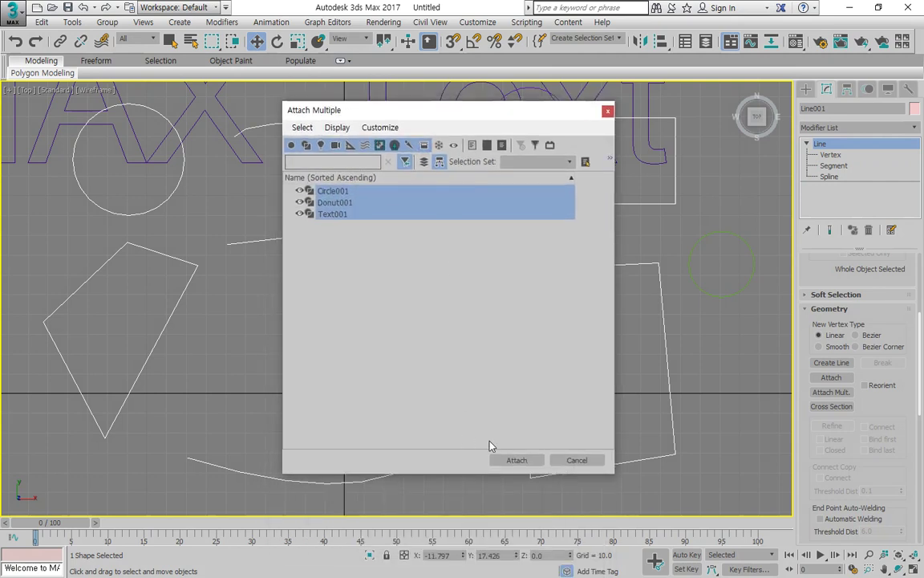
left_click(516, 461)
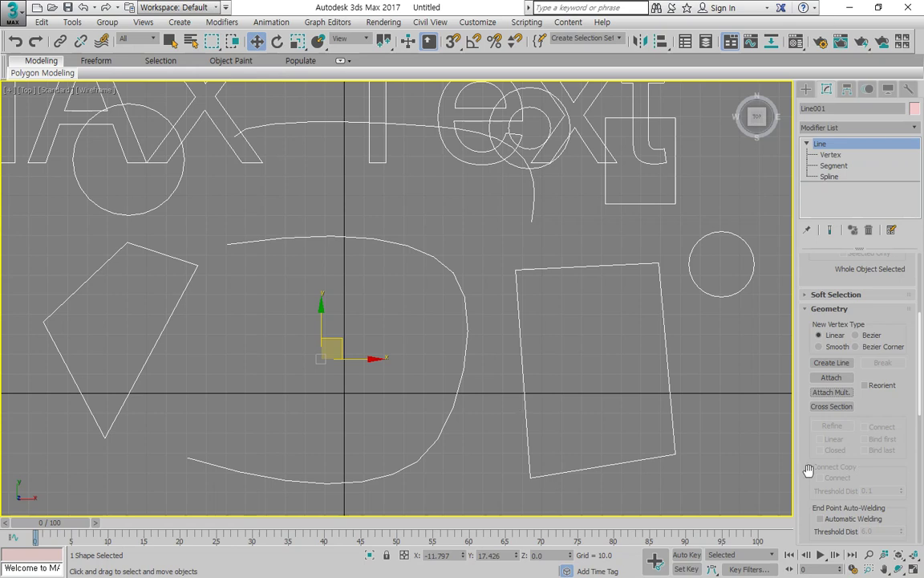
At vertex level, move the open middle curve's lower end vertex up by about 10 units, close to its other end vertex.
key("1")
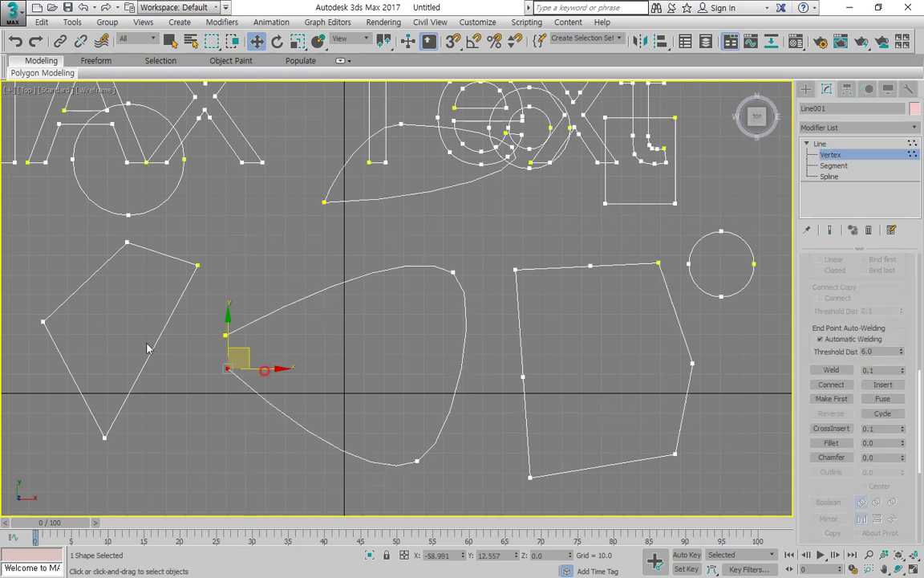
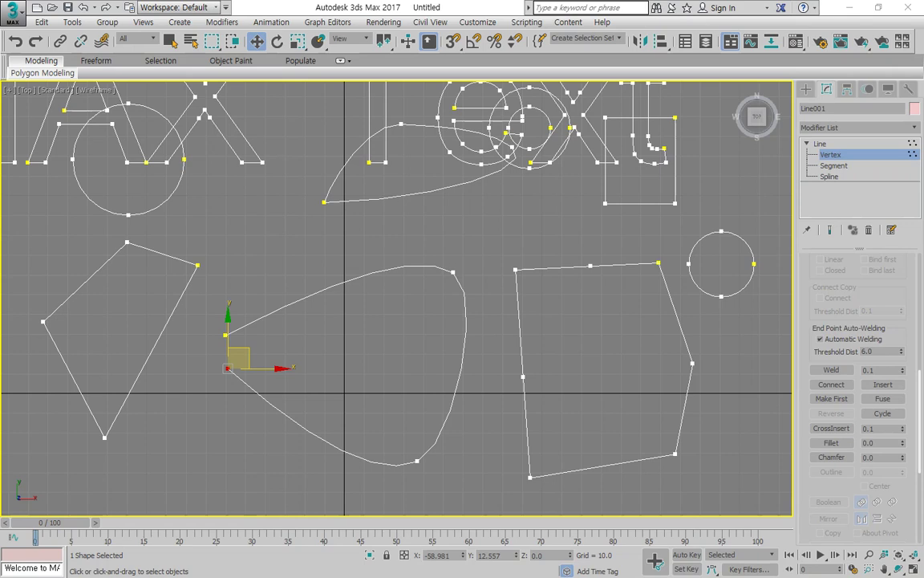
left_click(365, 367)
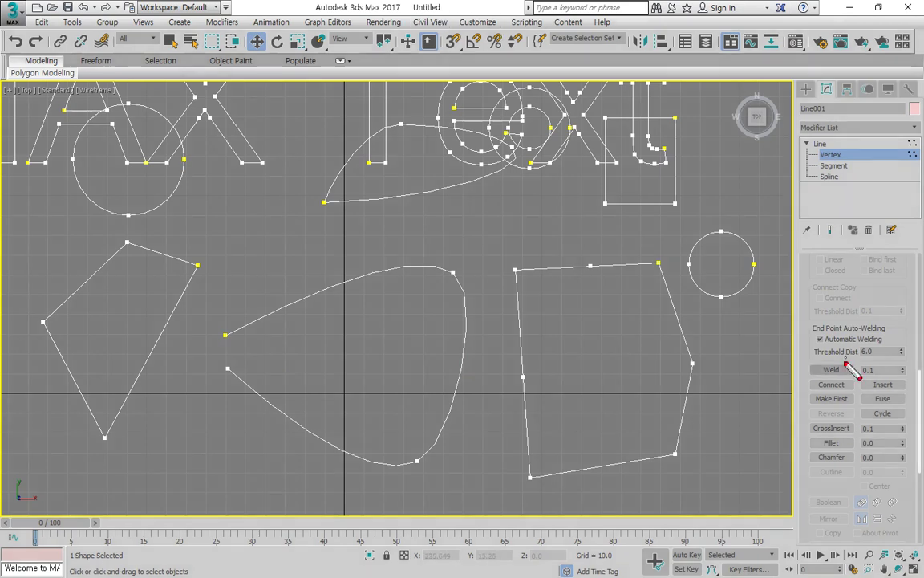
mouse_move(855, 373)
left_mouse_down()
mouse_move(809, 378)
mouse_move(828, 368)
left_mouse_up()
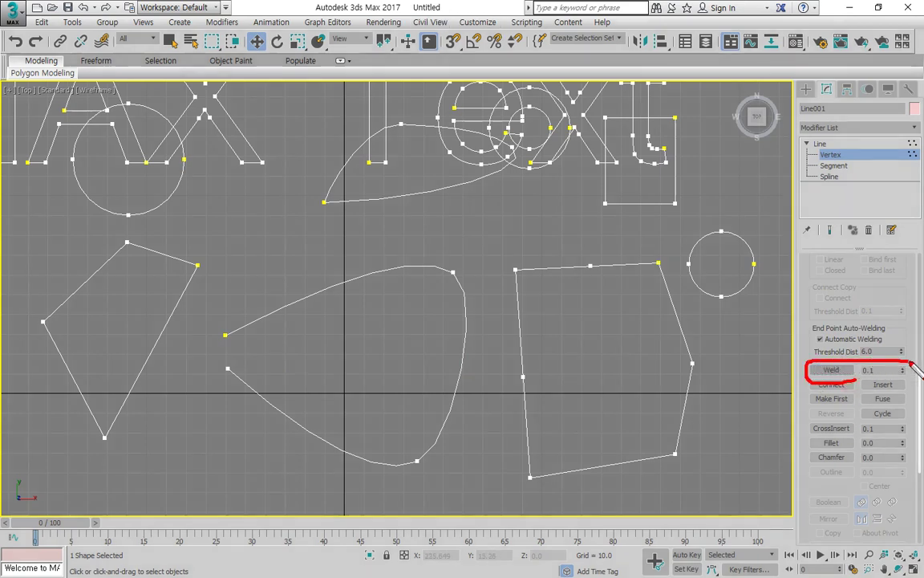
left_click(228, 367)
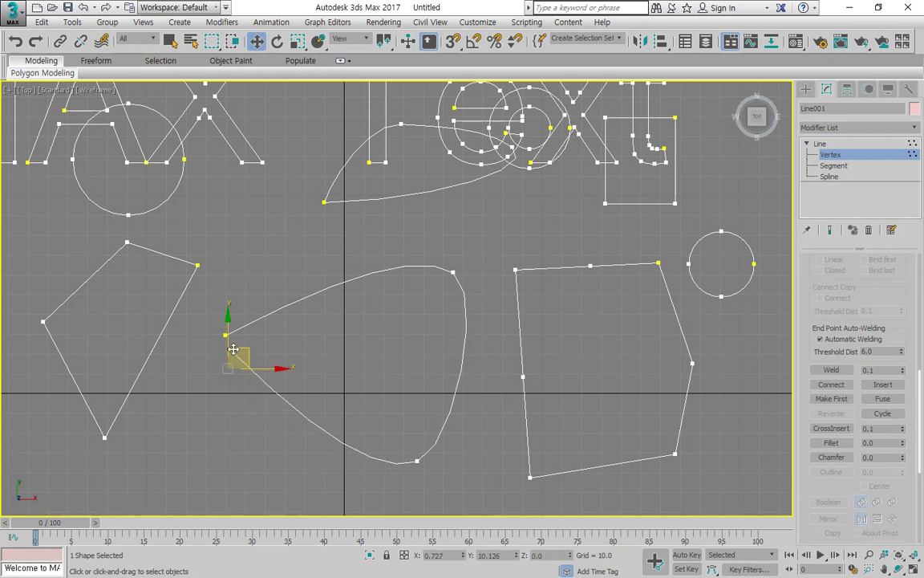
scroll(229, 347, "up", 4)
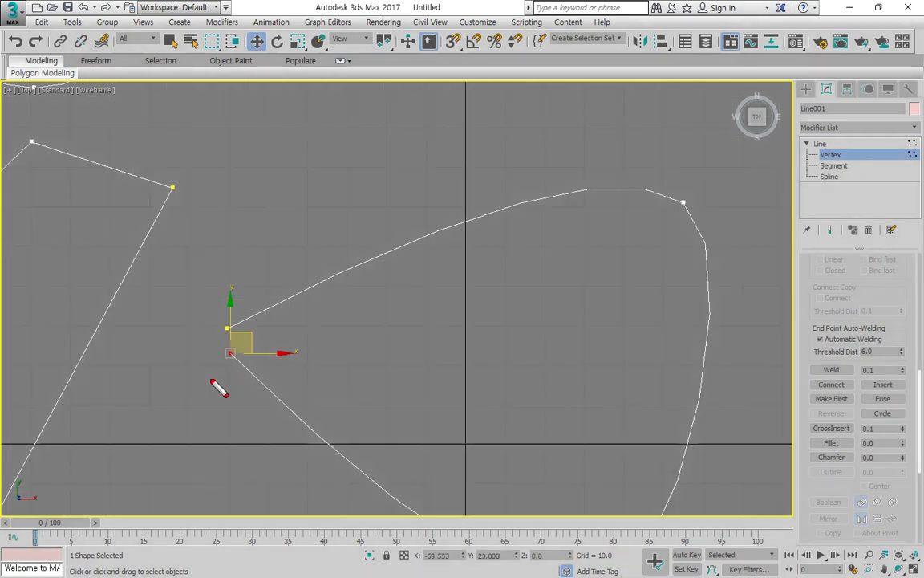
left_click_drag(201, 370, 273, 342)
Select both end vertices of the open middle curve and try to weld them with the 0.1 threshold.
left_click_drag(195, 407, 266, 251)
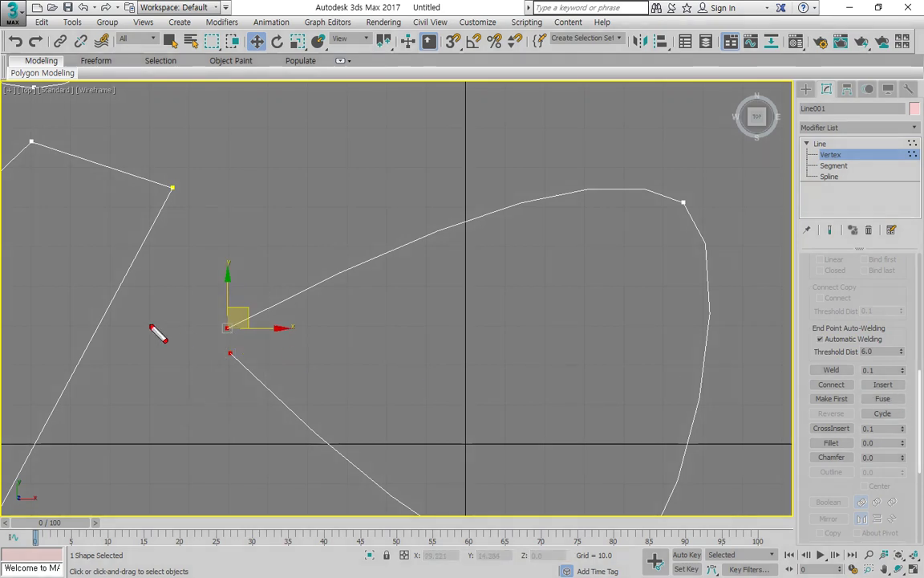
mouse_move(237, 375)
left_mouse_down()
mouse_move(207, 335)
mouse_move(268, 373)
left_mouse_up()
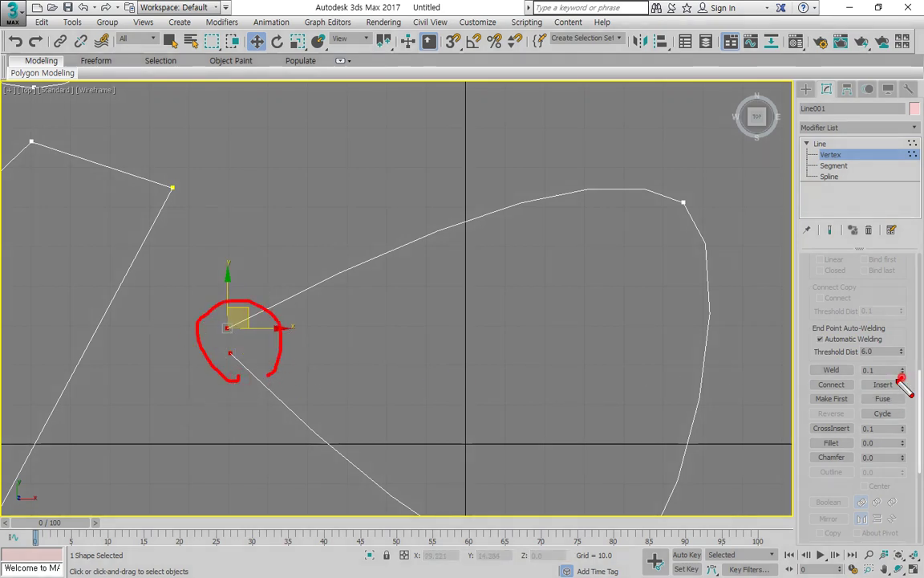
mouse_move(903, 371)
left_mouse_down()
mouse_move(863, 374)
mouse_move(908, 367)
mouse_move(830, 357)
mouse_move(288, 320)
mouse_move(303, 330)
left_mouse_up()
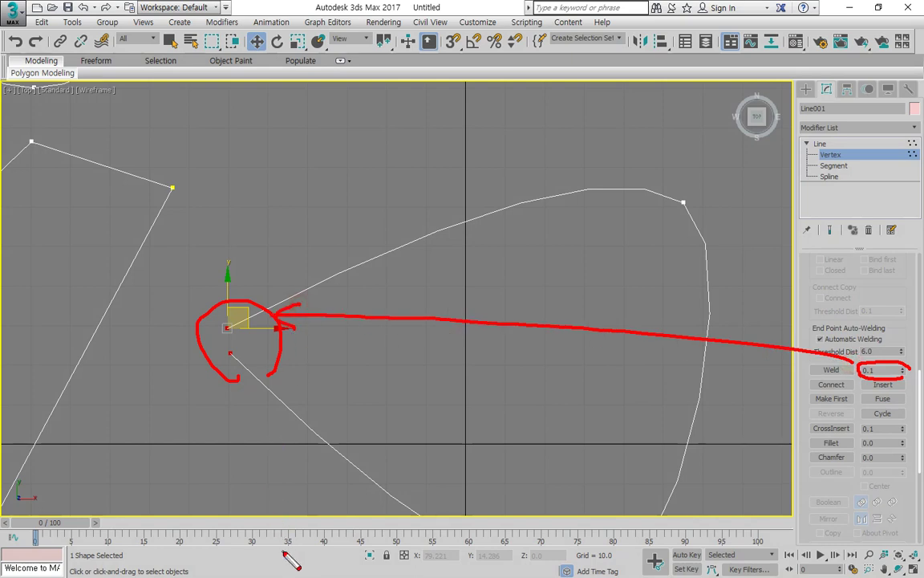
key("Escape")
left_click(832, 371)
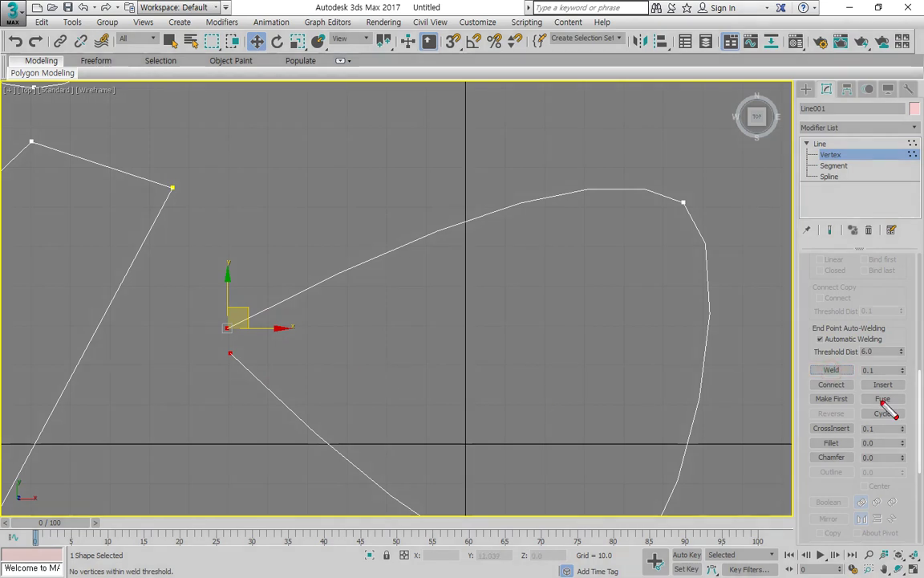
mouse_move(257, 320)
left_mouse_down()
mouse_move(233, 356)
mouse_move(594, 350)
mouse_move(844, 367)
mouse_move(841, 377)
left_mouse_up()
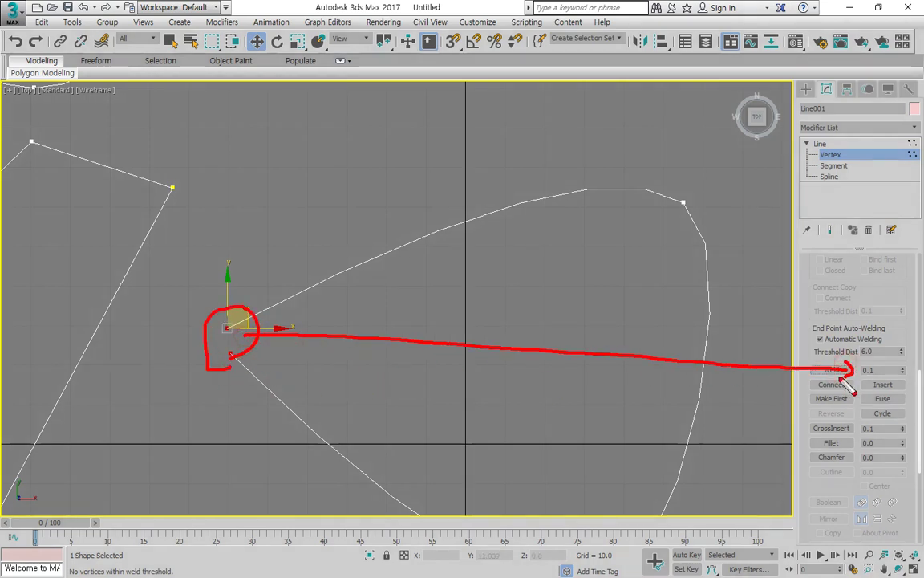
key("Escape")
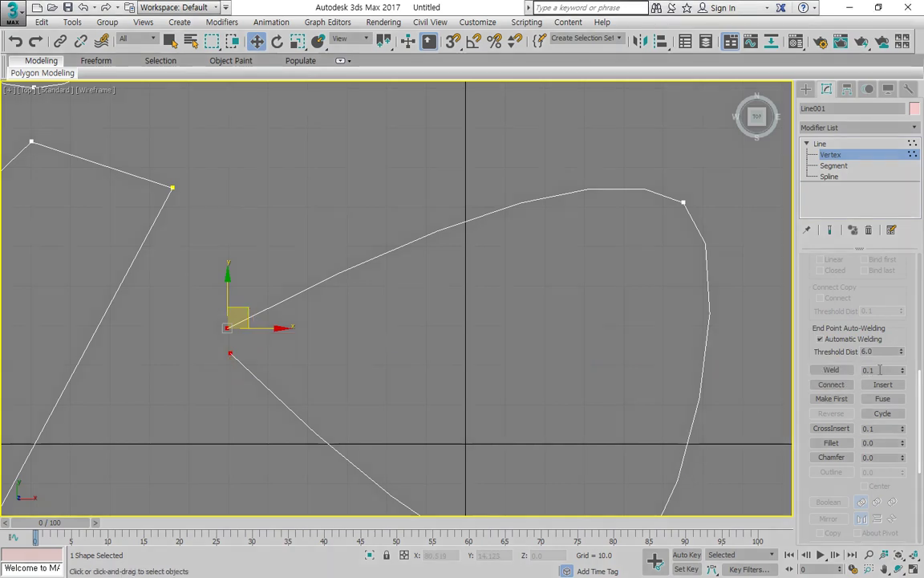
Set the weld threshold to 10 and weld the two selected end vertices.
double_click(880, 369)
type("10")
key("Return")
left_click(831, 371)
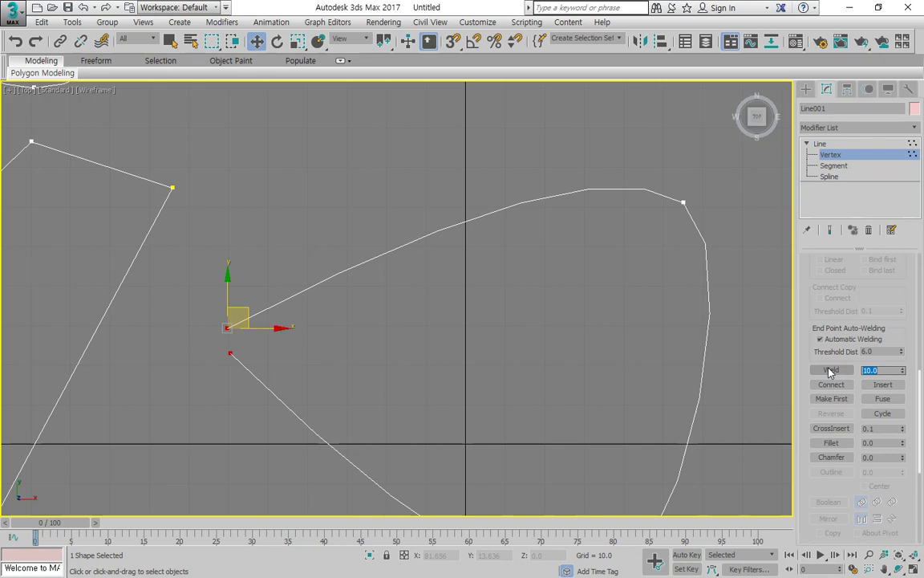
left_click(831, 370)
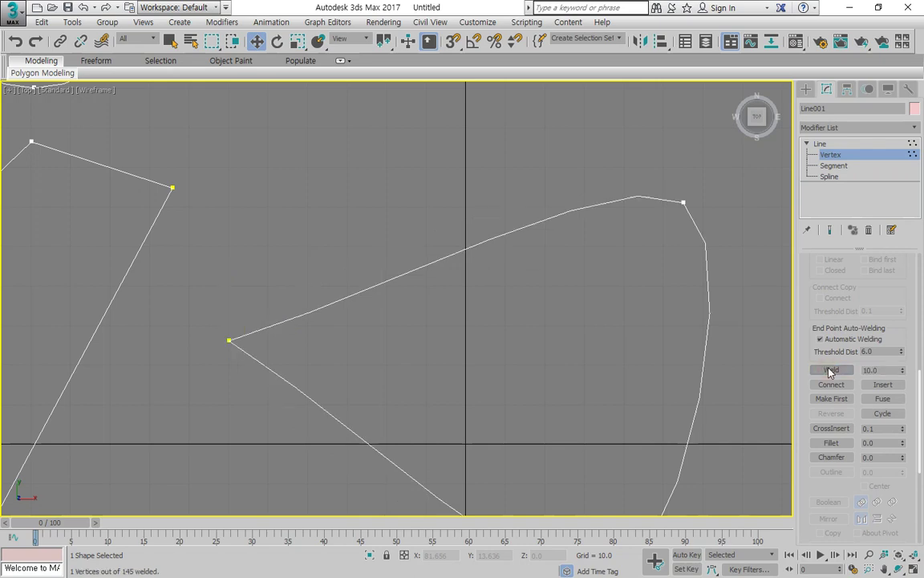
Undo the last weld, then reselect both end vertices of the curve and weld them again at the threshold of 10.
key("ctrl+z")
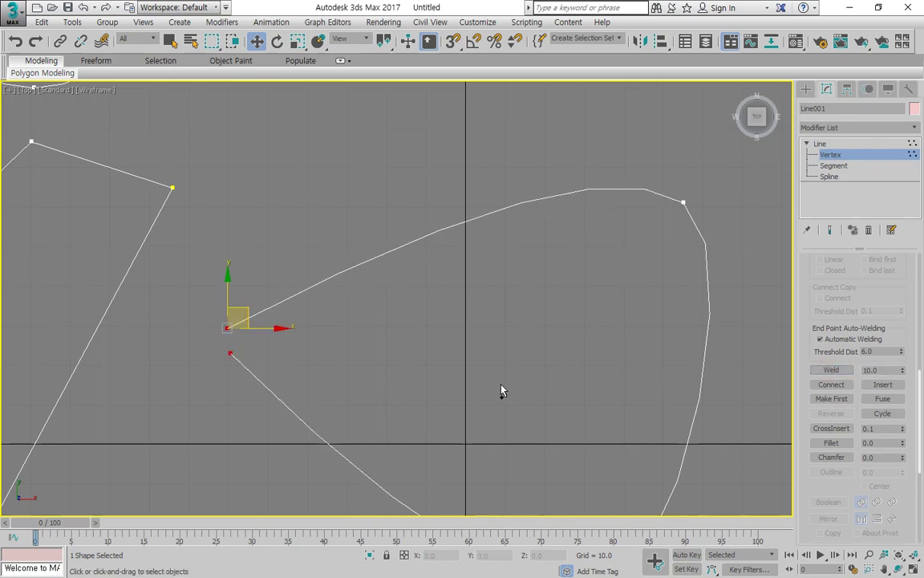
left_click(258, 366)
left_click_drag(258, 366, 206, 295)
left_click(886, 369)
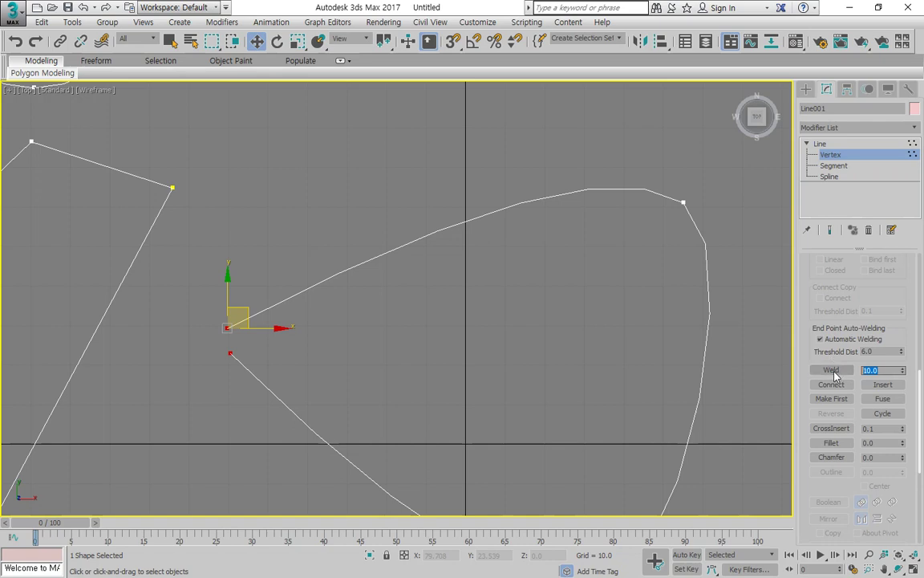
left_click(832, 371)
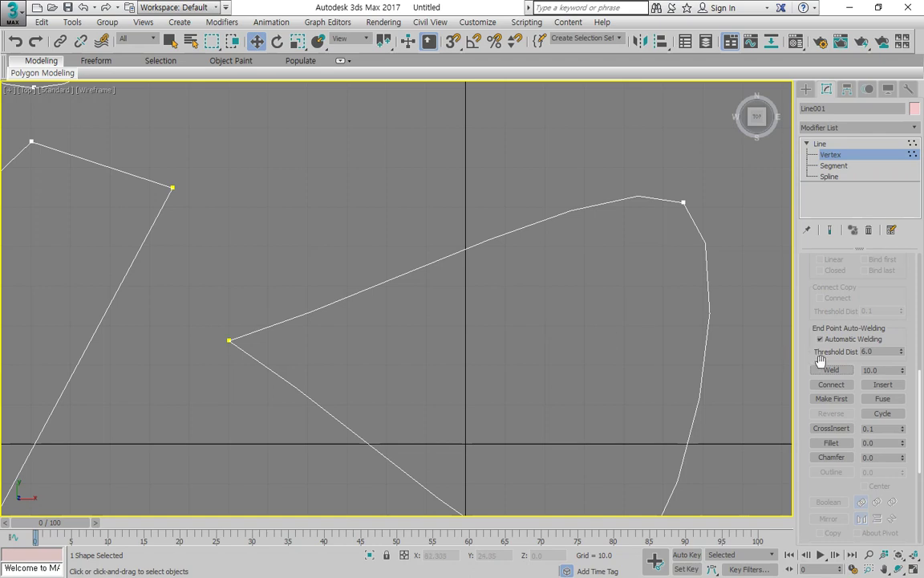
Undo the last weld of the middle curve's two end vertices.
mouse_move(819, 378)
left_mouse_down()
mouse_move(862, 378)
mouse_move(889, 365)
mouse_move(826, 359)
mouse_move(810, 335)
left_mouse_up()
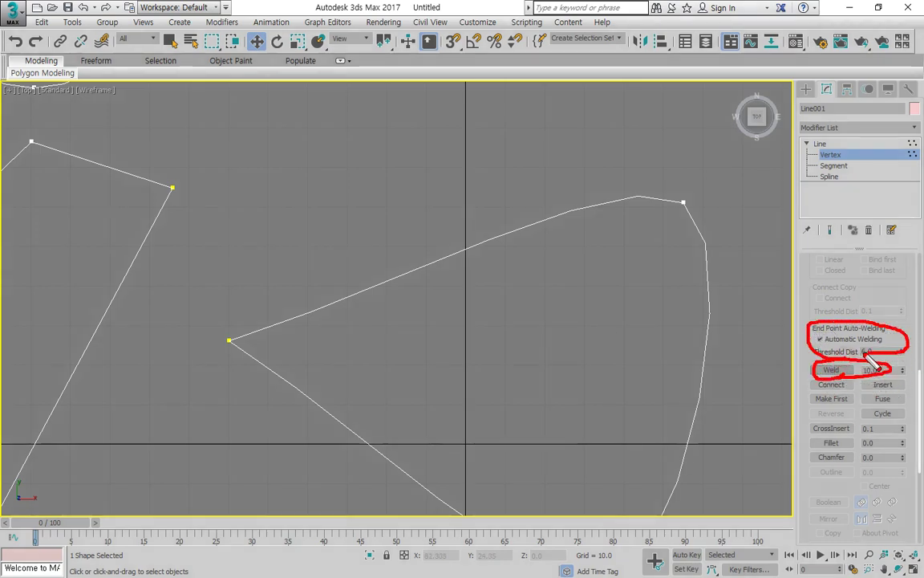
key("Escape")
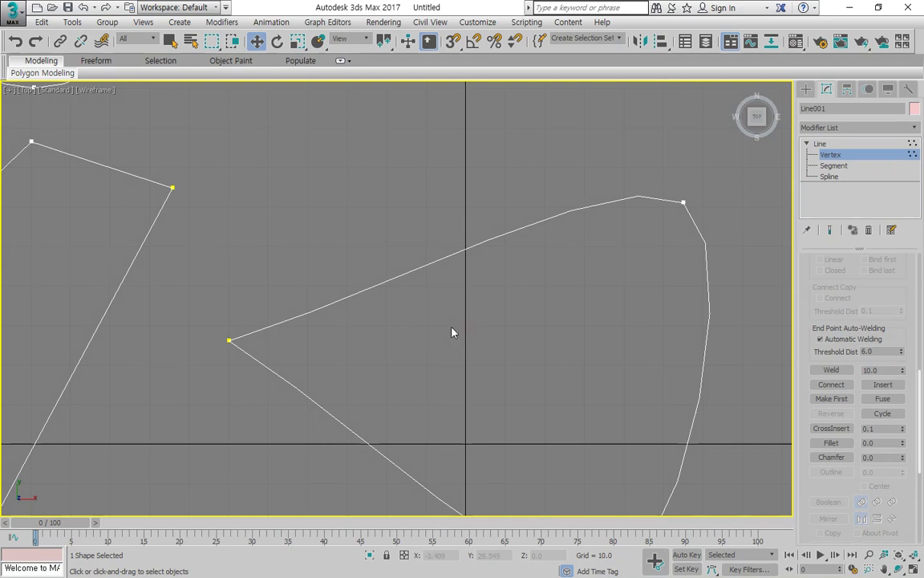
key("ctrl+z")
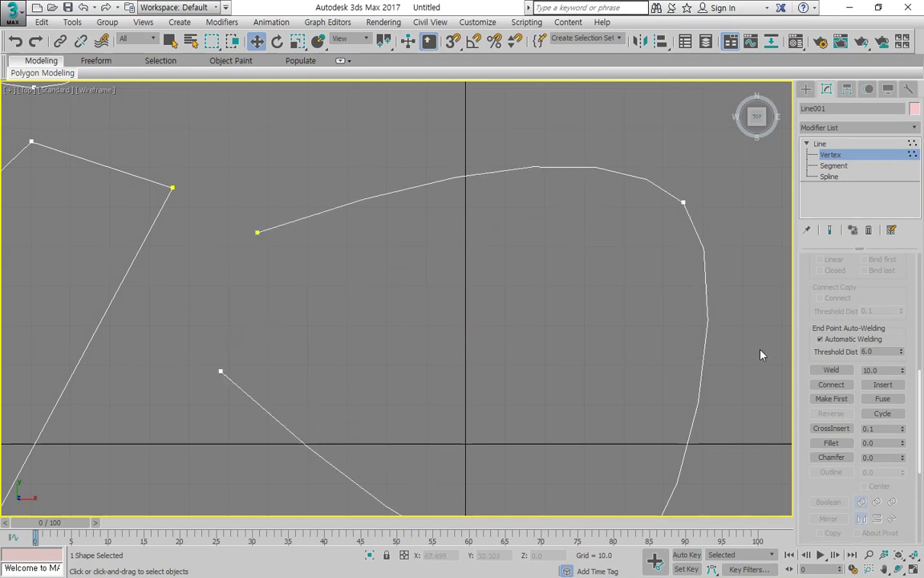
Connect the open middle curve's two end vertices with a straight segment, and undo that connection.
left_click(833, 385)
left_click_drag(269, 320, 221, 371)
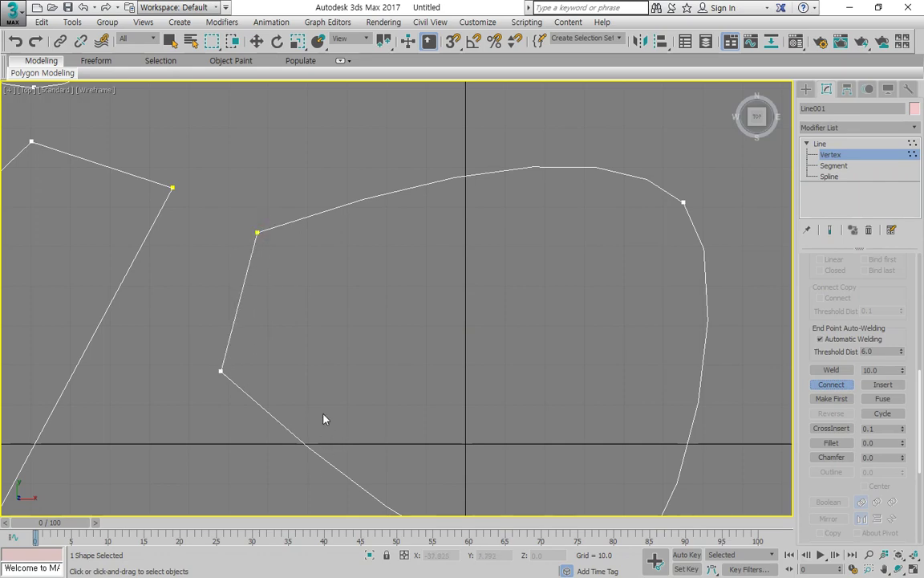
key("ctrl+z")
scroll(371, 334, "down", 5)
scroll(376, 324, "up", 3)
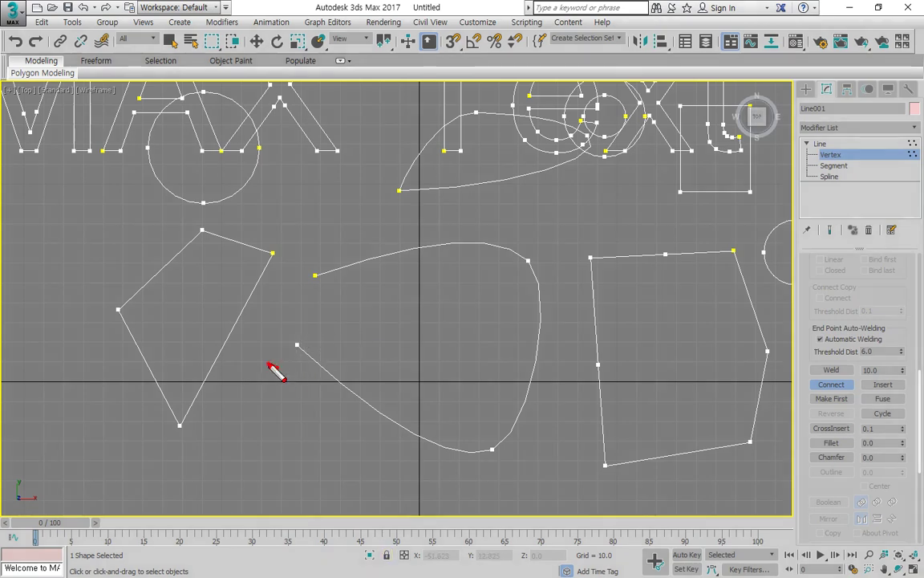
mouse_move(261, 359)
left_mouse_down()
mouse_move(299, 283)
mouse_move(354, 347)
mouse_move(295, 376)
mouse_move(265, 305)
mouse_move(296, 305)
mouse_move(281, 324)
mouse_move(284, 357)
mouse_move(313, 295)
mouse_move(315, 264)
mouse_move(315, 276)
left_mouse_up()
key("Escape")
key("ctrl+z")
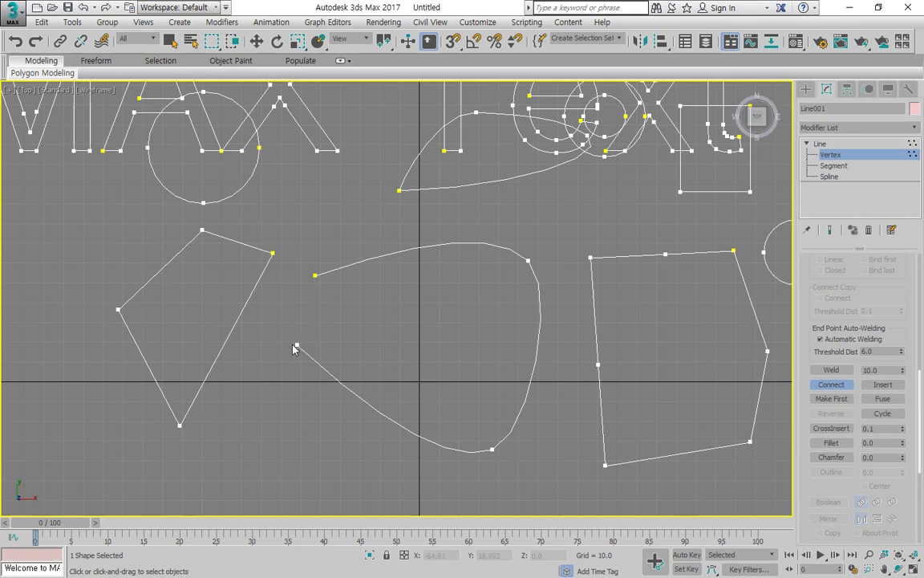
left_click_drag(297, 343, 315, 276)
key("w")
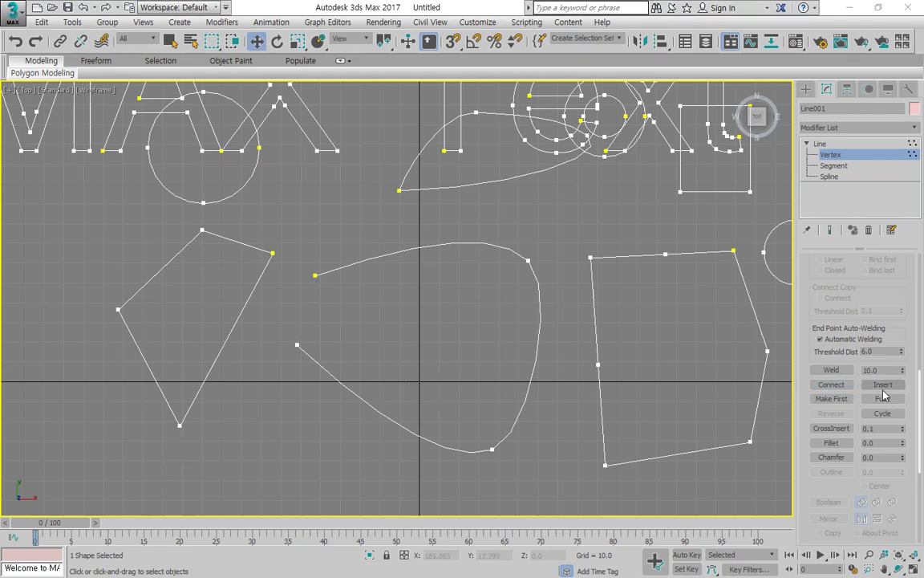
Insert a corner vertex and a curved Bezier vertex on the lower-right edge of the left polygon.
mouse_move(899, 388)
left_mouse_down()
mouse_move(884, 397)
mouse_move(900, 383)
mouse_move(889, 390)
left_mouse_up()
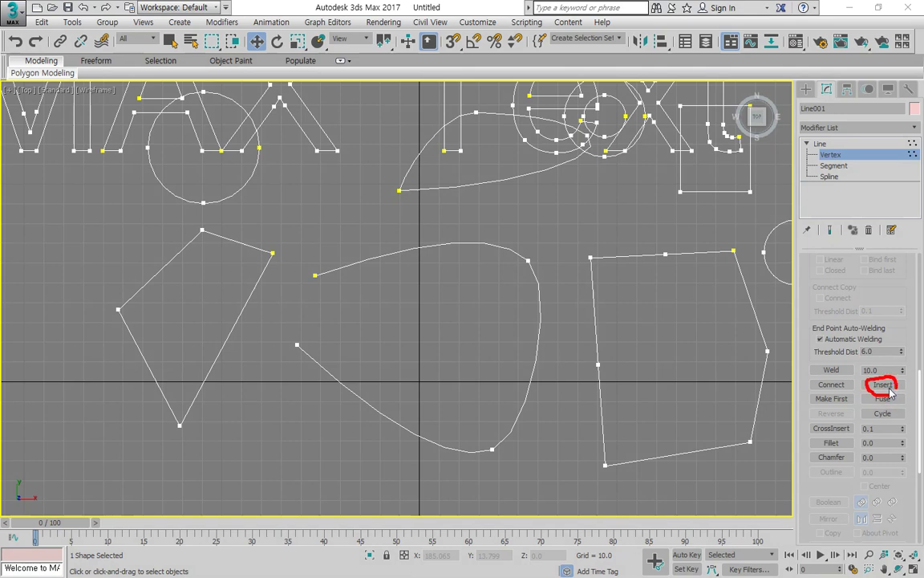
left_click(883, 385)
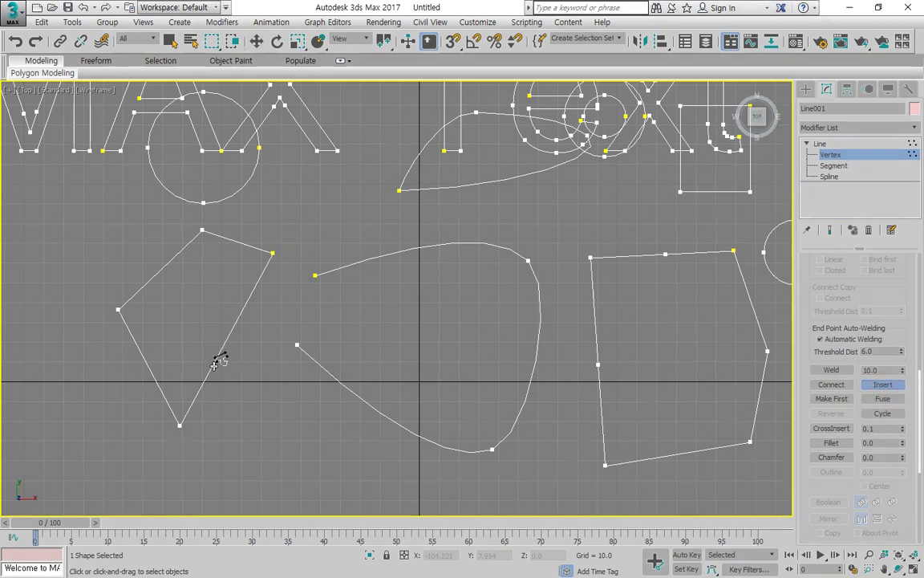
key("ctrl+shift+d")
left_click(218, 363)
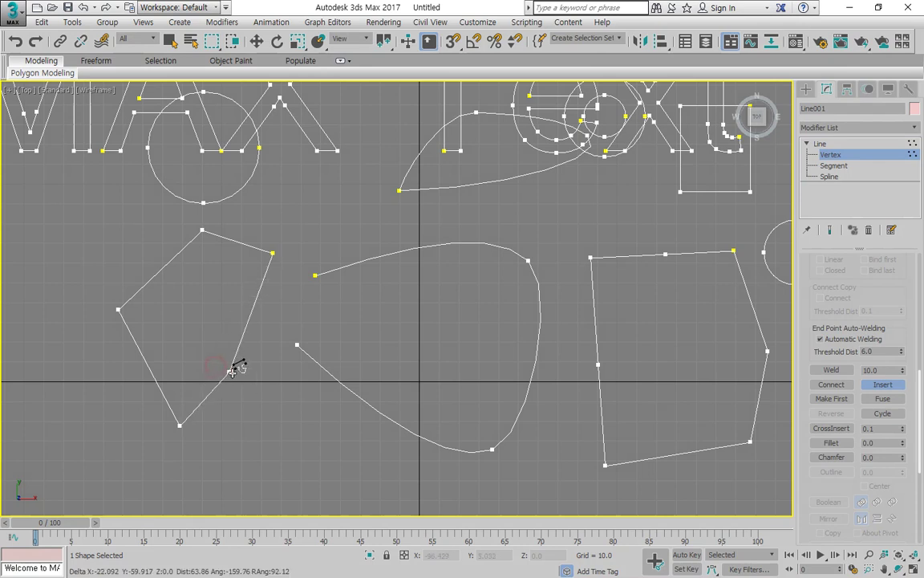
left_click(275, 394)
mouse_move(218, 368)
left_mouse_down()
mouse_move(243, 354)
mouse_move(212, 373)
mouse_move(202, 367)
left_mouse_up()
right_click(234, 459)
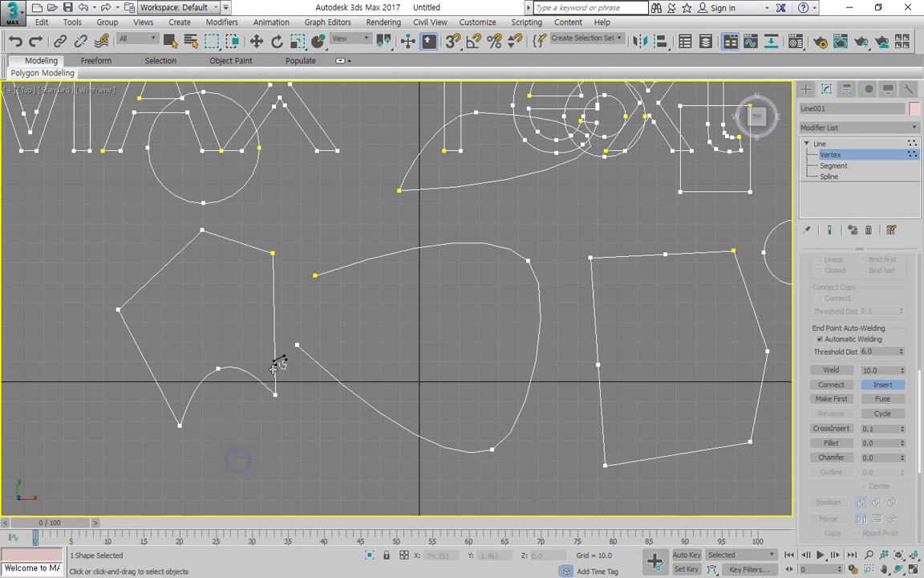
Insert two curved vertices on the left polygon's vertical right edge, bulging it outward across the middle curve, and finish inserting.
left_click(274, 268)
left_click_drag(307, 292, 307, 315)
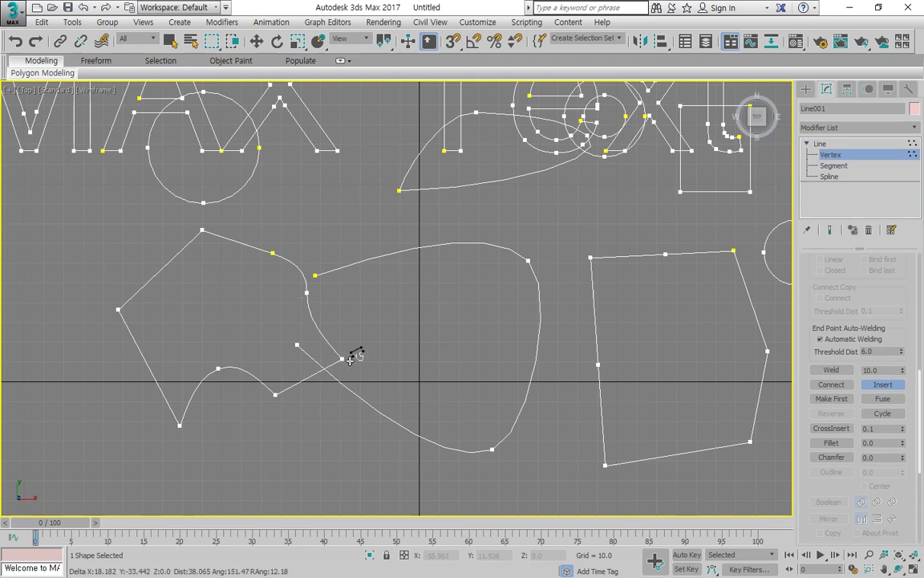
left_click(353, 362)
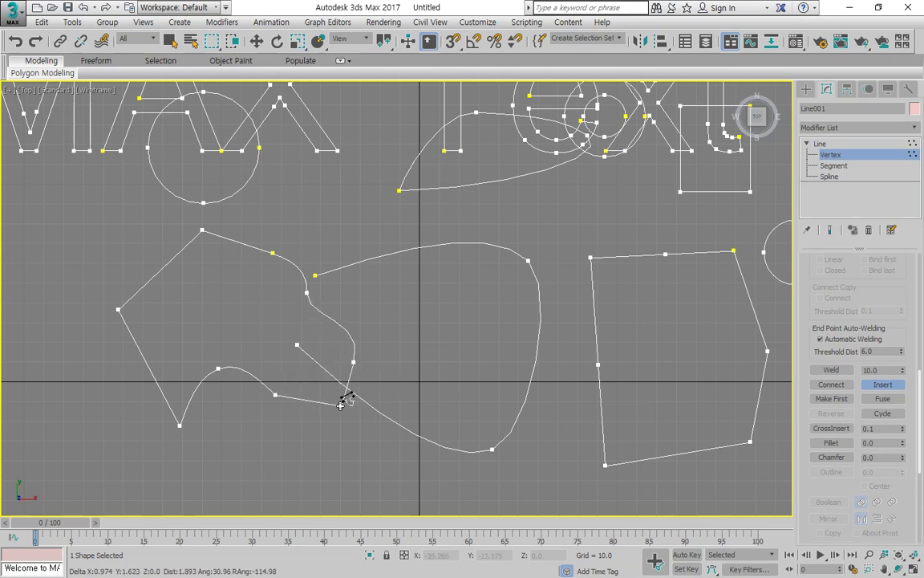
right_click(348, 476)
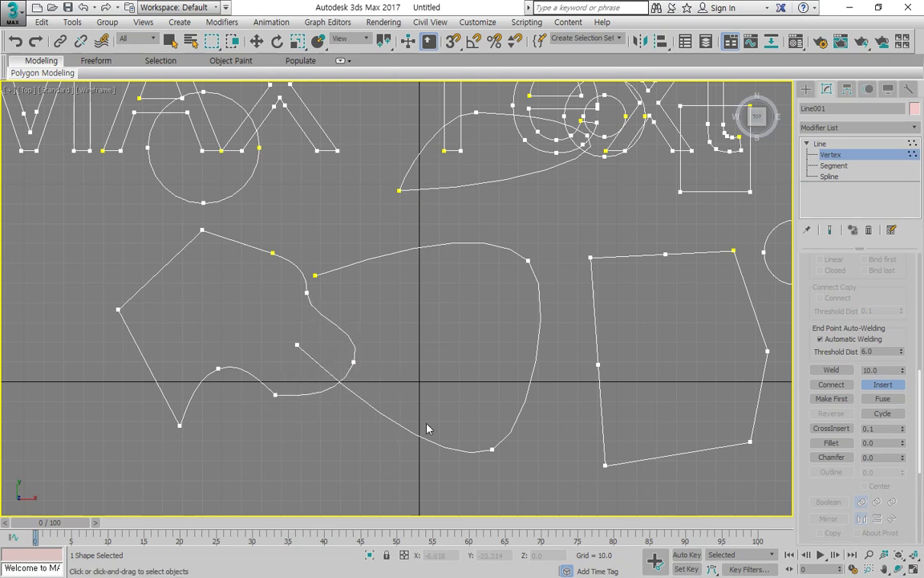
left_click(882, 384)
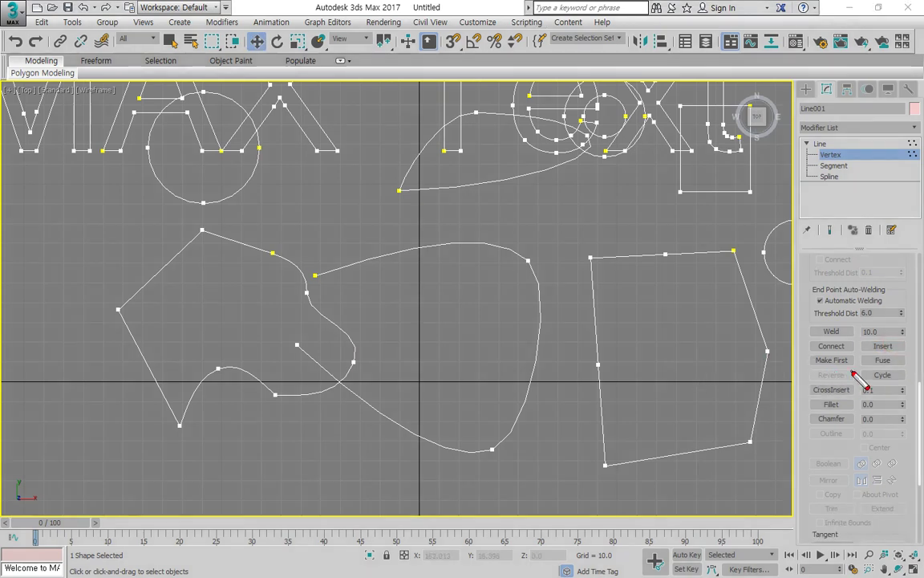
Make the leftmost vertex of the left shape its first vertex.
left_click_drag(851, 371, 800, 369)
key("Escape")
key("ctrl+2")
left_click_drag(850, 367, 814, 368)
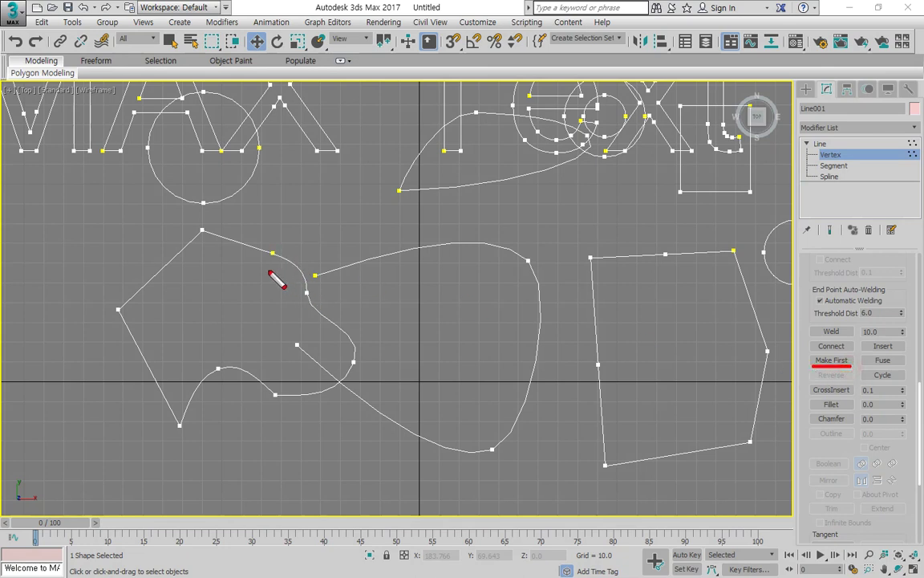
mouse_move(259, 256)
left_mouse_down()
mouse_move(299, 264)
mouse_move(260, 270)
left_mouse_up()
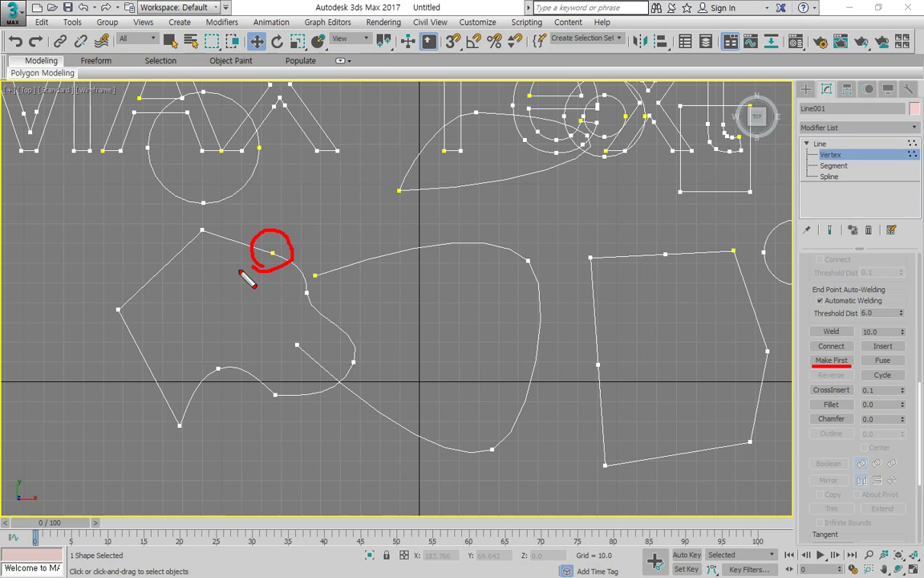
key("Escape")
left_click_drag(100, 329, 152, 299)
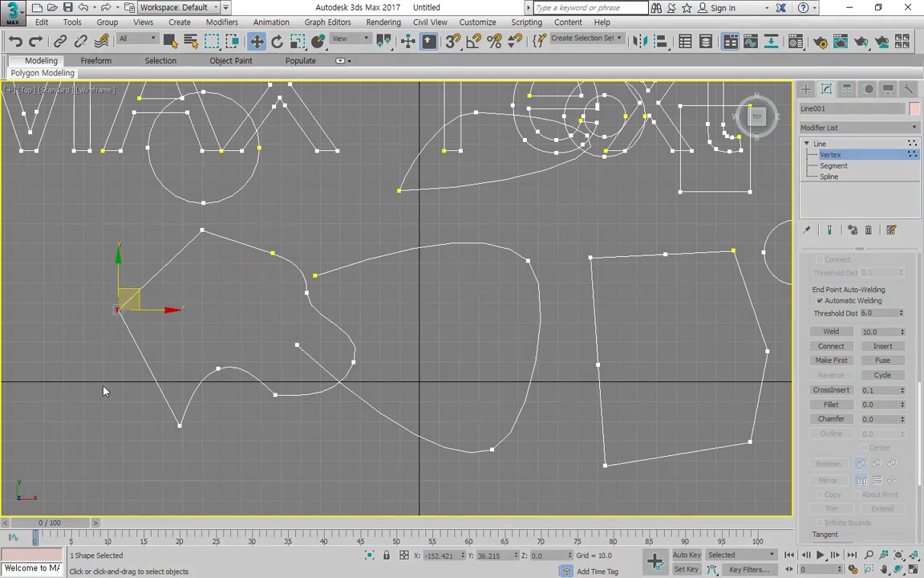
left_click(831, 360)
left_click(197, 318)
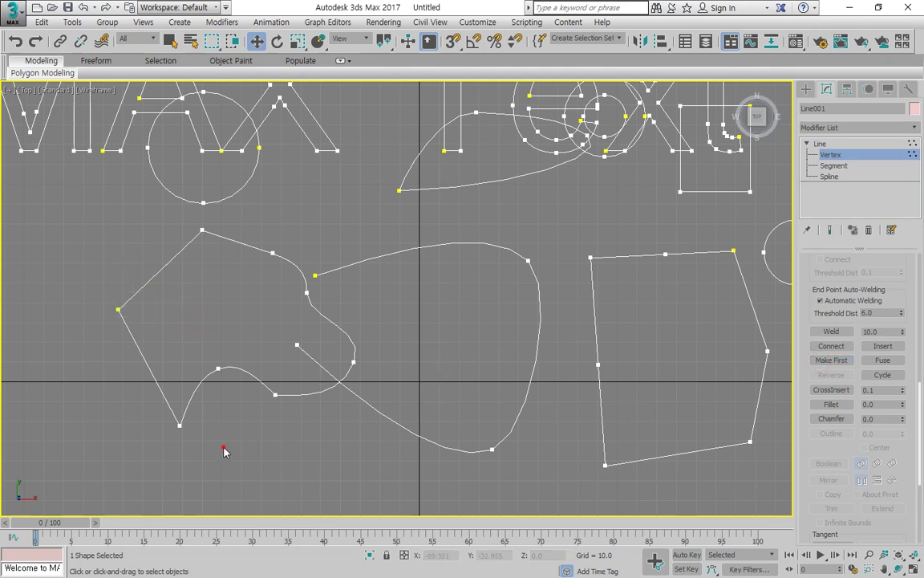
Make the bottom vertex of the left shape its first vertex.
left_click_drag(222, 446, 160, 424)
left_click(816, 361)
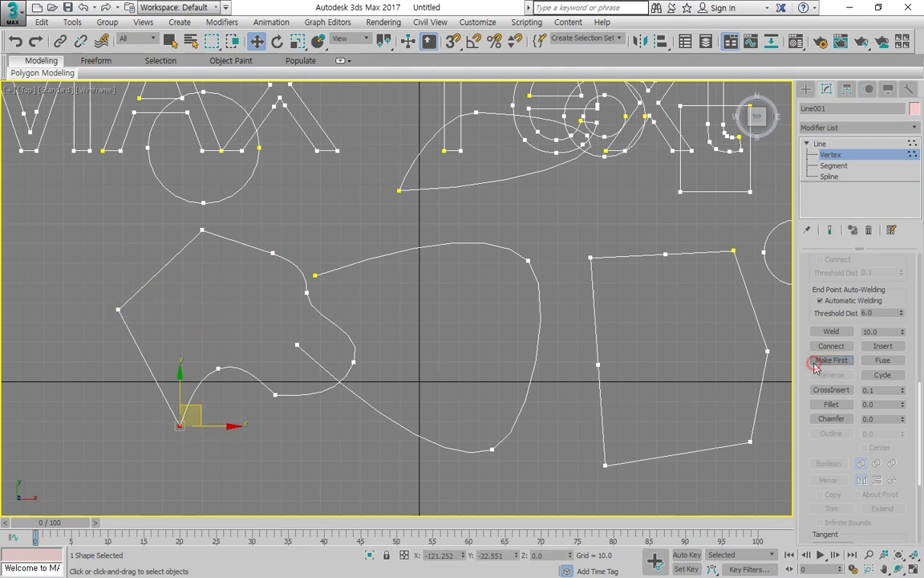
left_click(190, 270)
Make the top vertex of the left shape its first vertex.
left_click(201, 231)
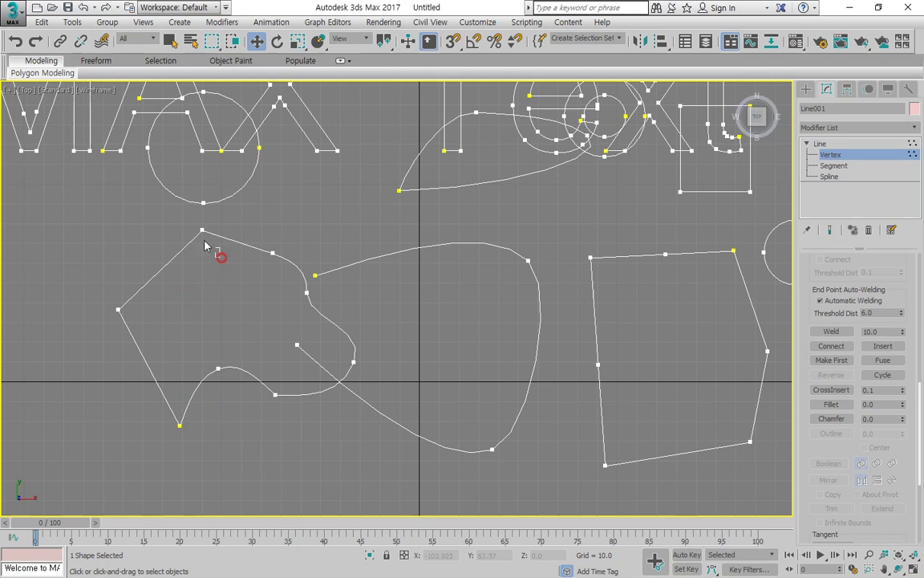
left_click(834, 361)
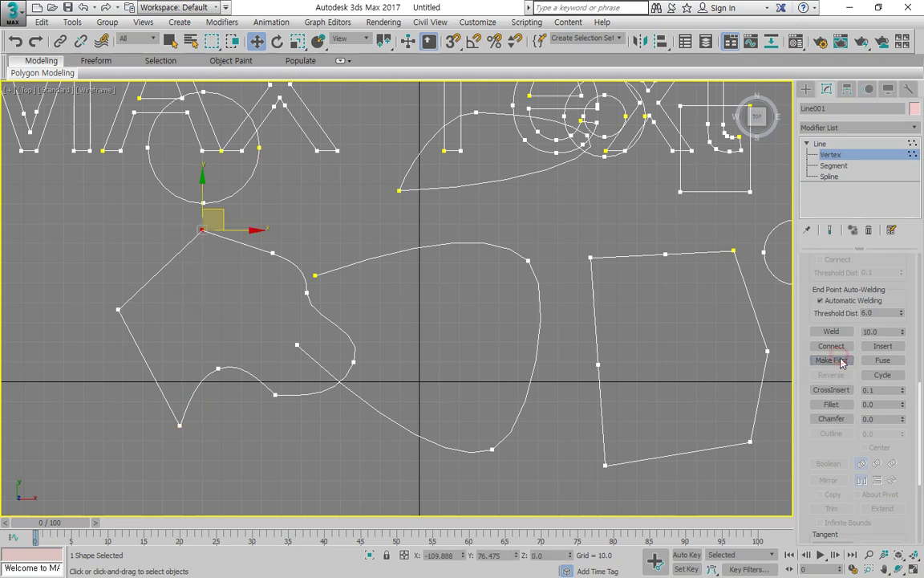
left_click(458, 323)
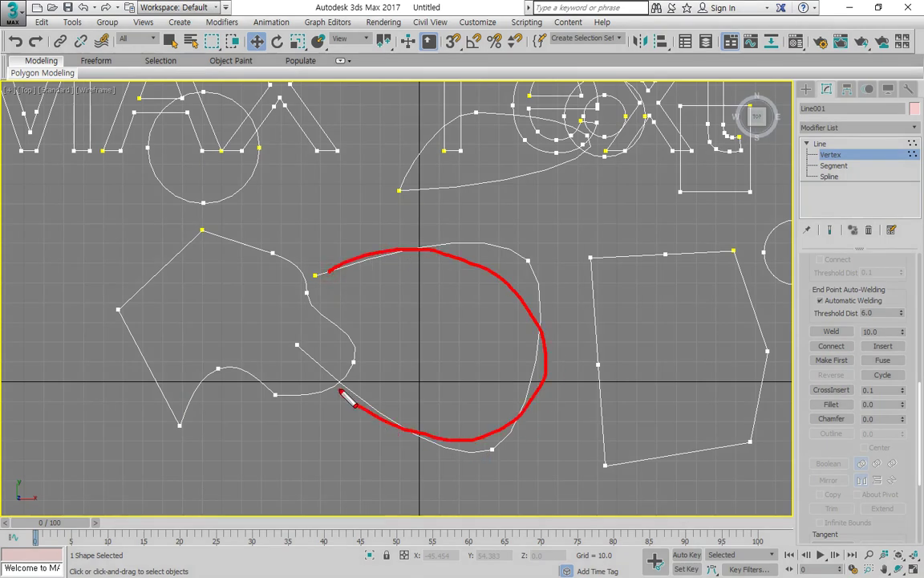
Make the open middle curve's lower end vertex its first vertex, and switch the first vertex back to its upper end.
left_click(315, 275)
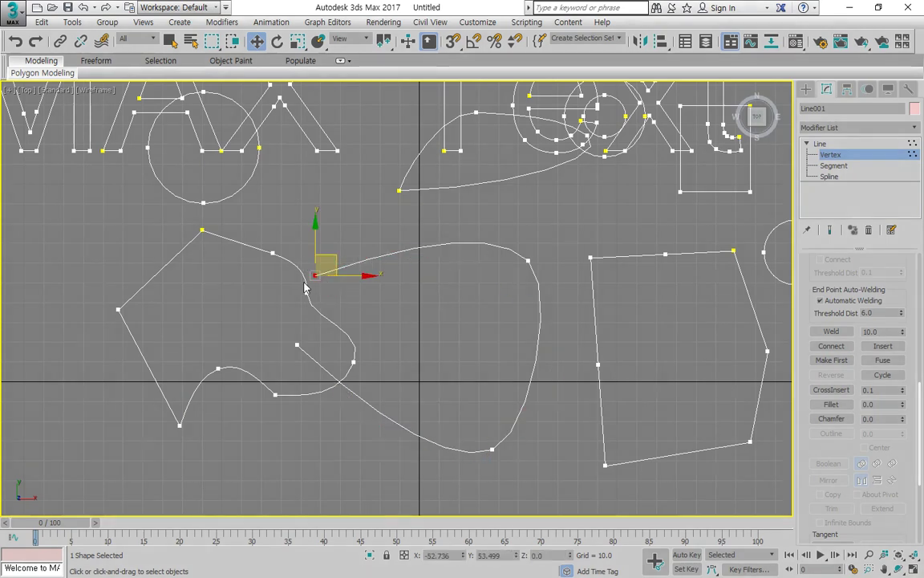
left_click(297, 345)
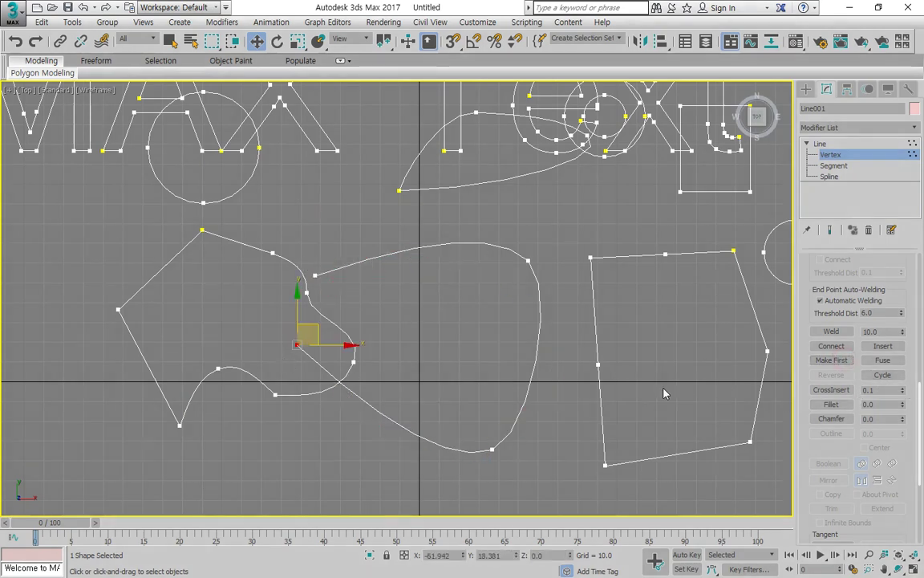
left_click(350, 291)
left_click(314, 276)
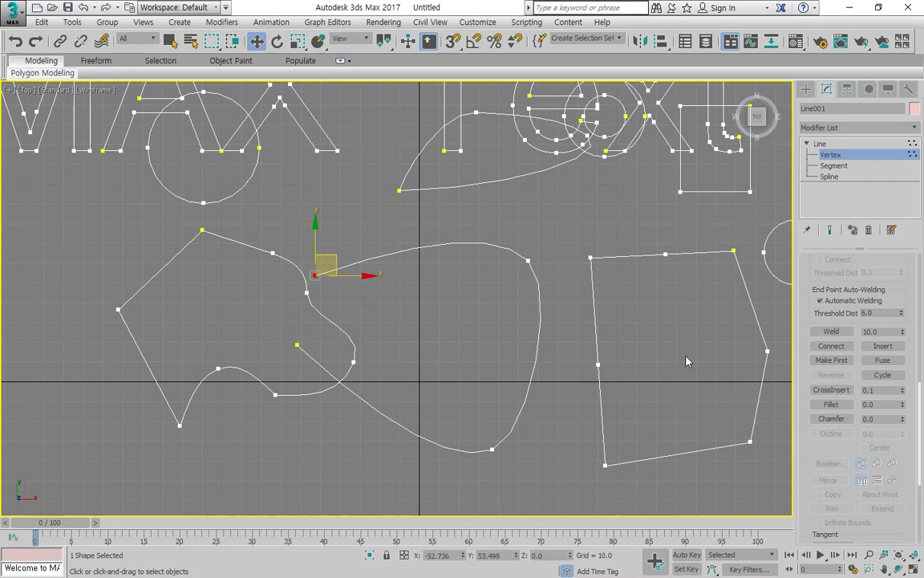
left_click(819, 363)
left_click(527, 327)
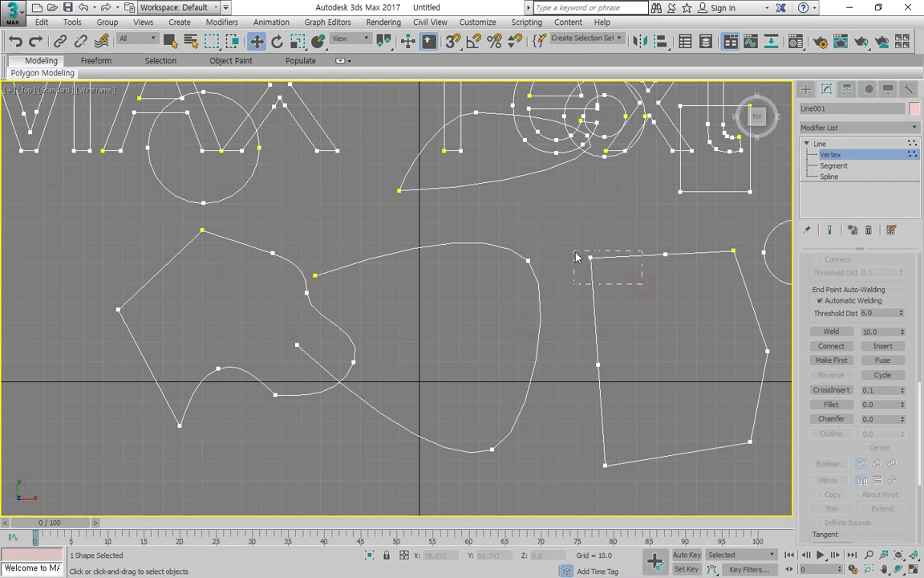
Make the right polygon's upper-left vertex its first vertex, and reassign the first vertex to its lower-left corner.
left_click_drag(575, 256, 574, 255)
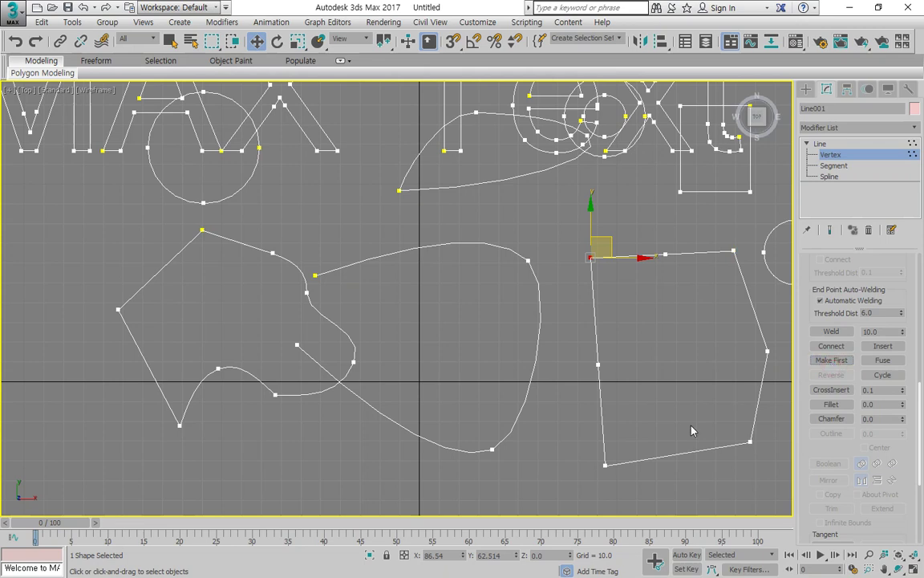
left_click_drag(637, 480, 597, 457)
left_click(830, 360)
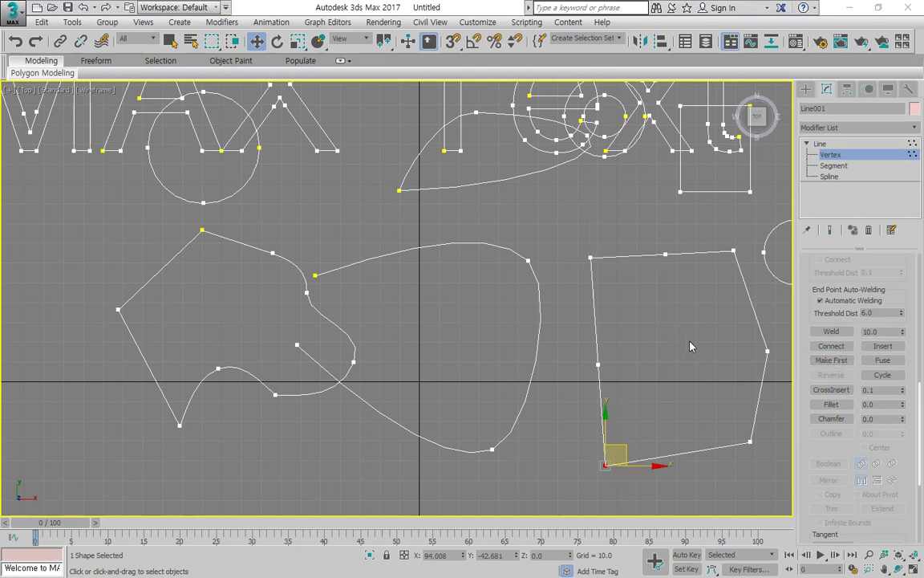
left_click(691, 345)
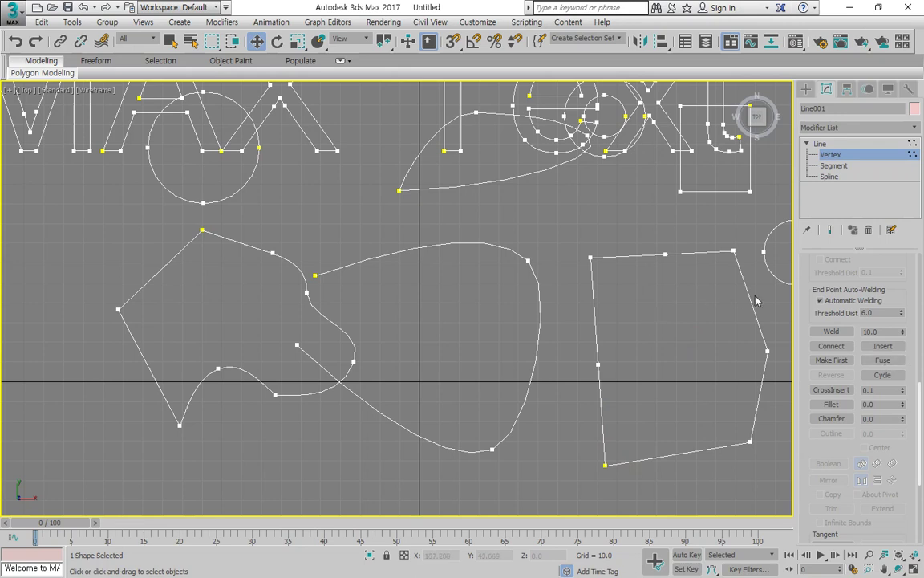
Fuse the middle curve's upper-right vertex with the right polygon's upper-left and top-edge vertices, and undo the fuse.
left_click_drag(462, 206, 461, 203)
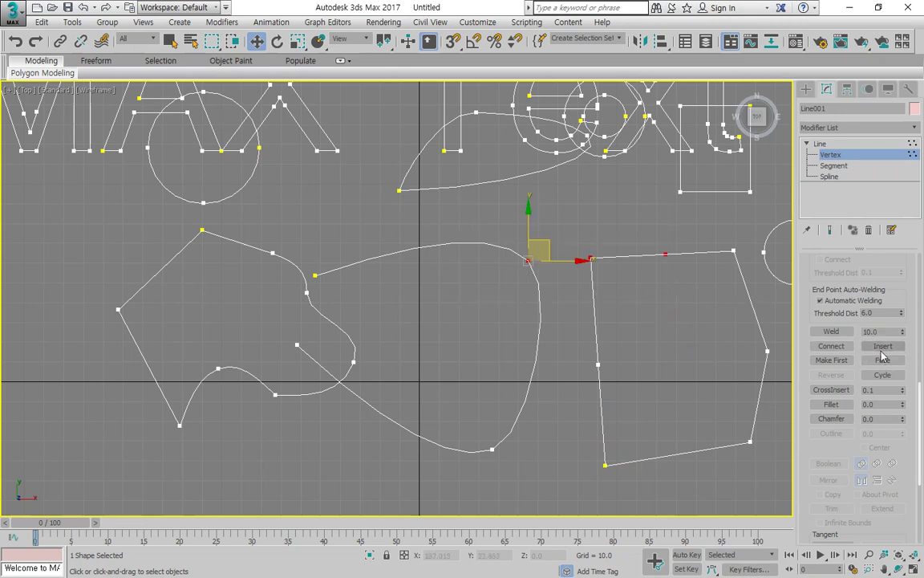
left_click(882, 360)
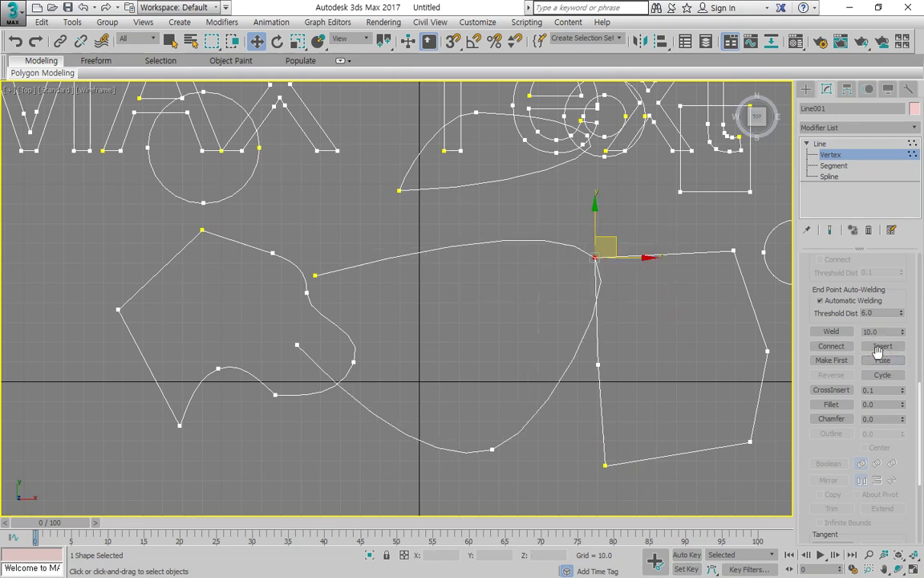
left_click(721, 305)
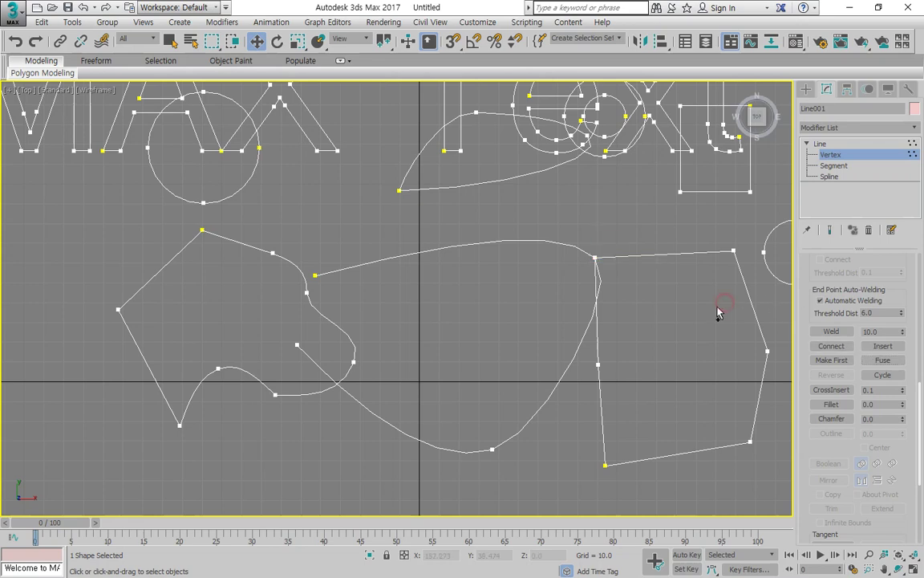
key("ctrl+z")
key("ctrl+z")
left_click(634, 284)
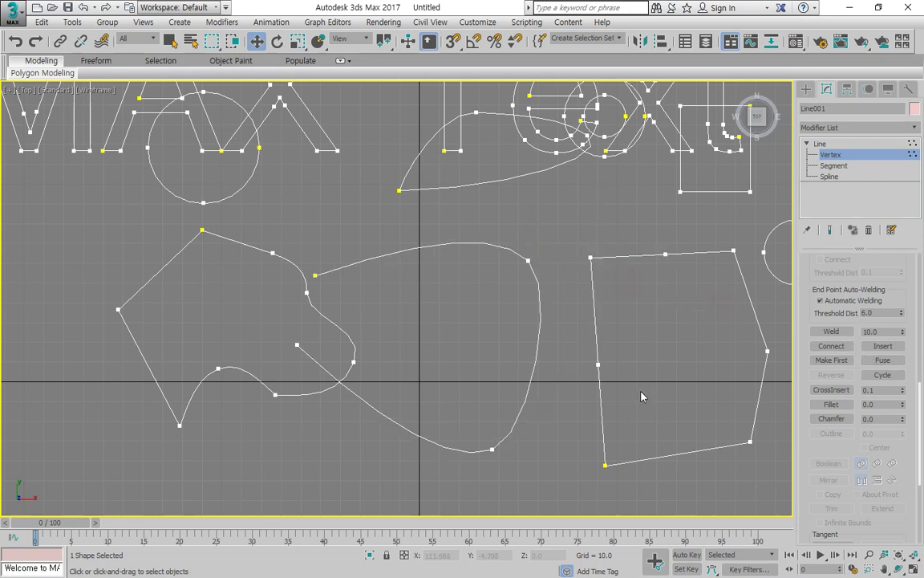
Fuse the middle curve's upper-right vertex with the right polygon's upper-left, top-edge and left-edge vertices.
left_click_drag(641, 396, 580, 296)
left_click_drag(521, 231, 469, 234)
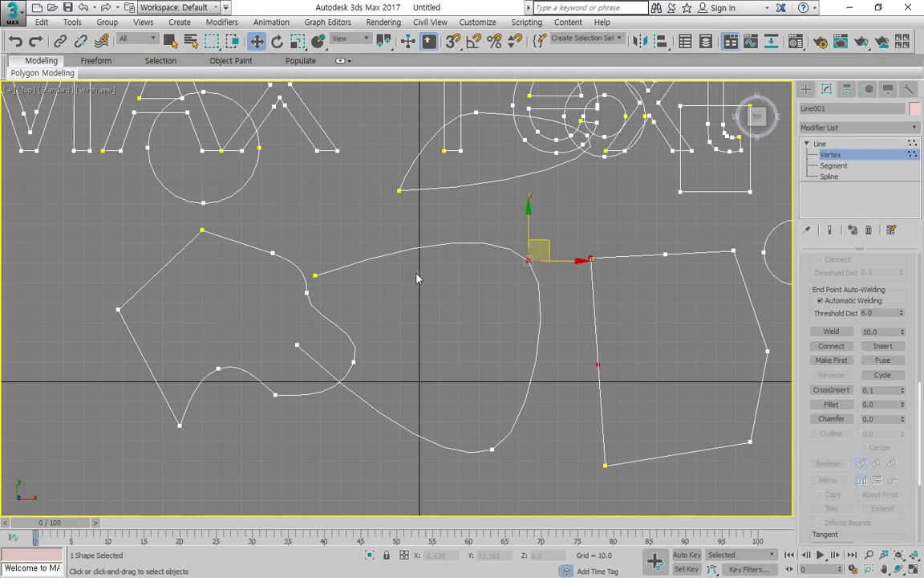
left_click(700, 397)
left_click_drag(699, 396, 442, 219)
mouse_move(617, 398)
left_mouse_down()
mouse_move(521, 370)
mouse_move(591, 181)
mouse_move(704, 320)
mouse_move(625, 412)
left_mouse_up()
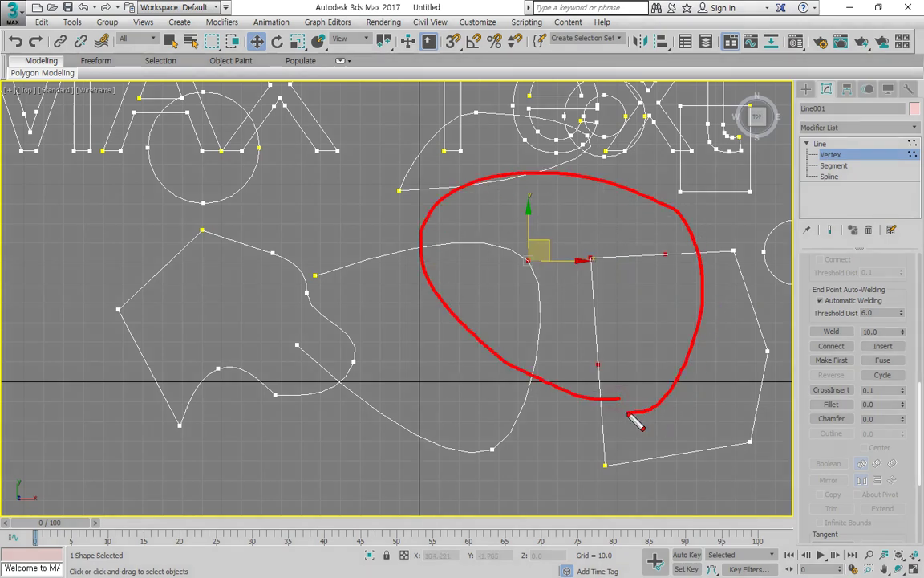
left_click(884, 361)
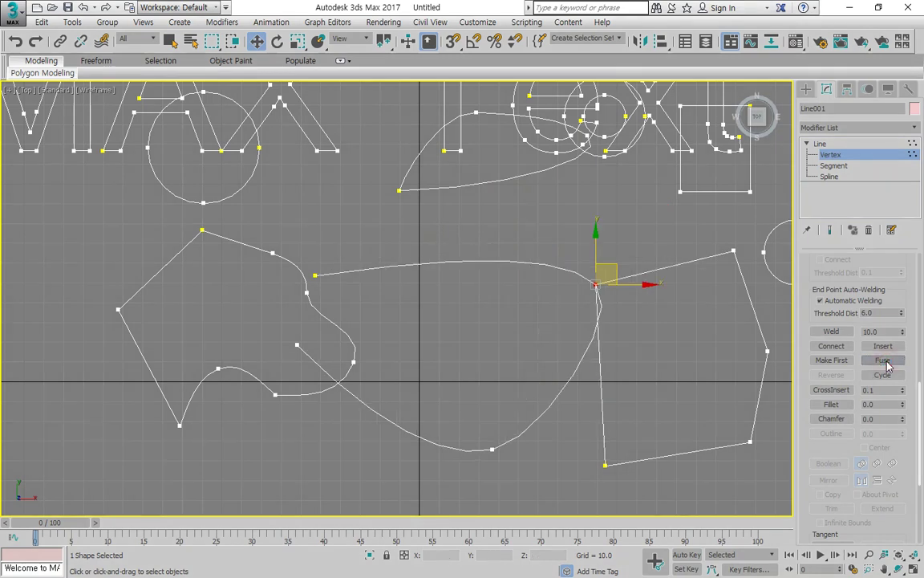
Pull the right polygon's three fused vertices away from the shared point to separate positions.
left_click(606, 295)
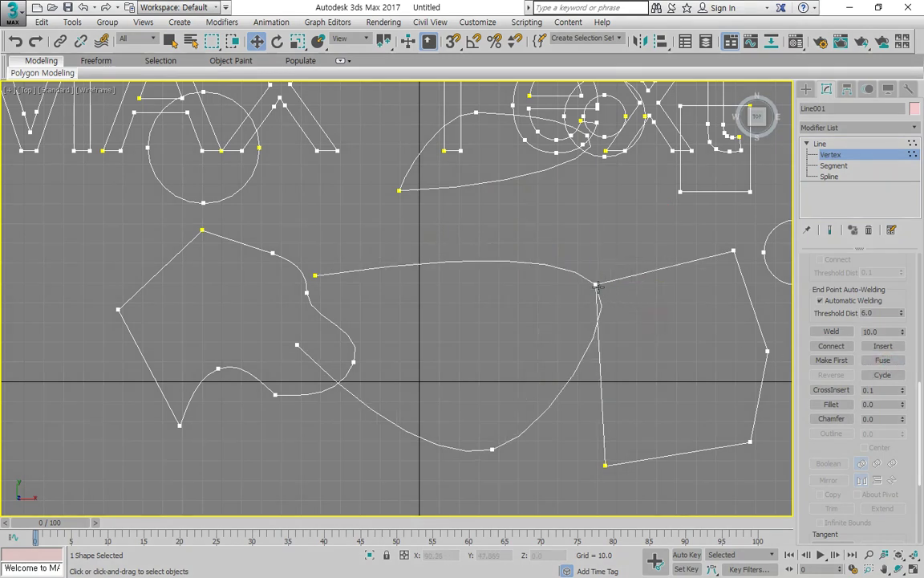
left_click_drag(596, 286, 609, 237)
left_click(595, 285)
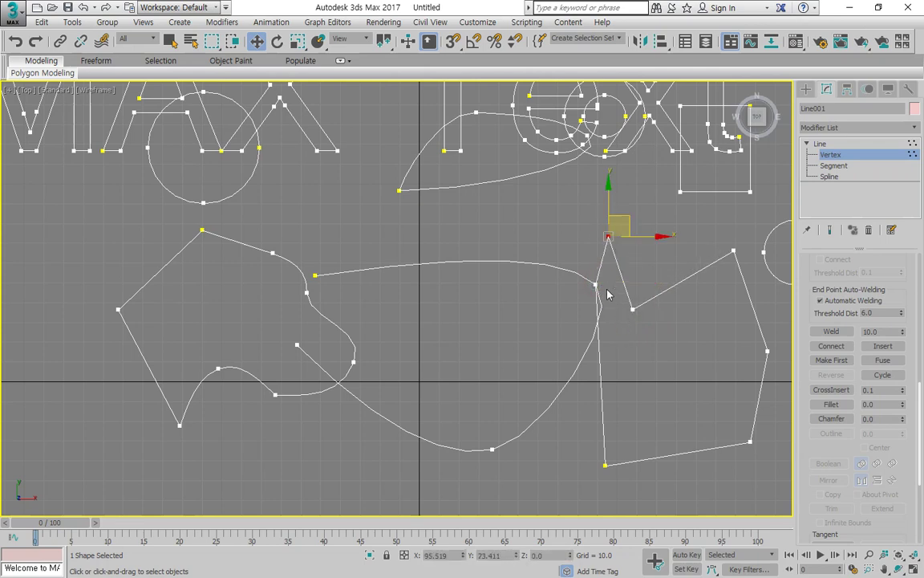
left_click_drag(595, 284, 542, 291)
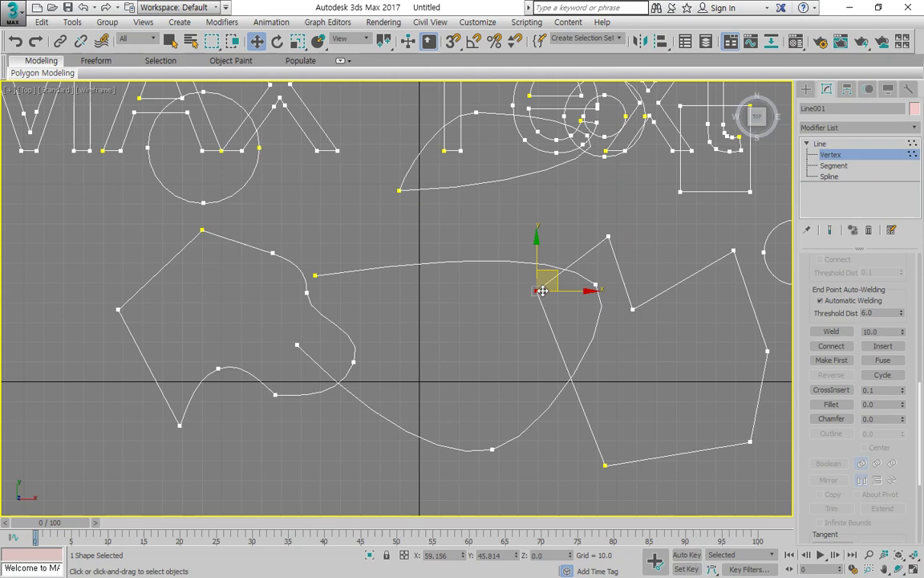
left_click(659, 371)
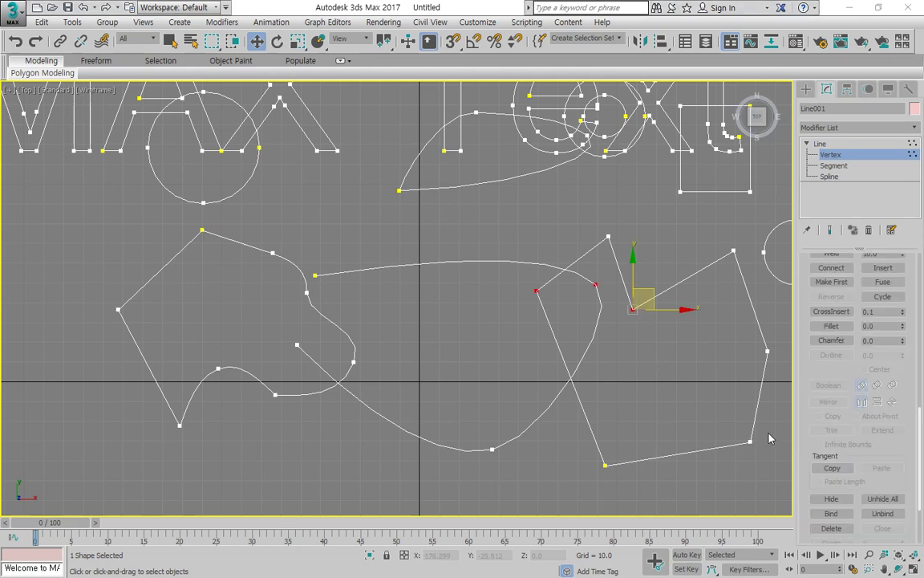
Fillet the left shape's left, bottom and top corners and the right polygon's raised upper-left peak.
left_click(831, 325)
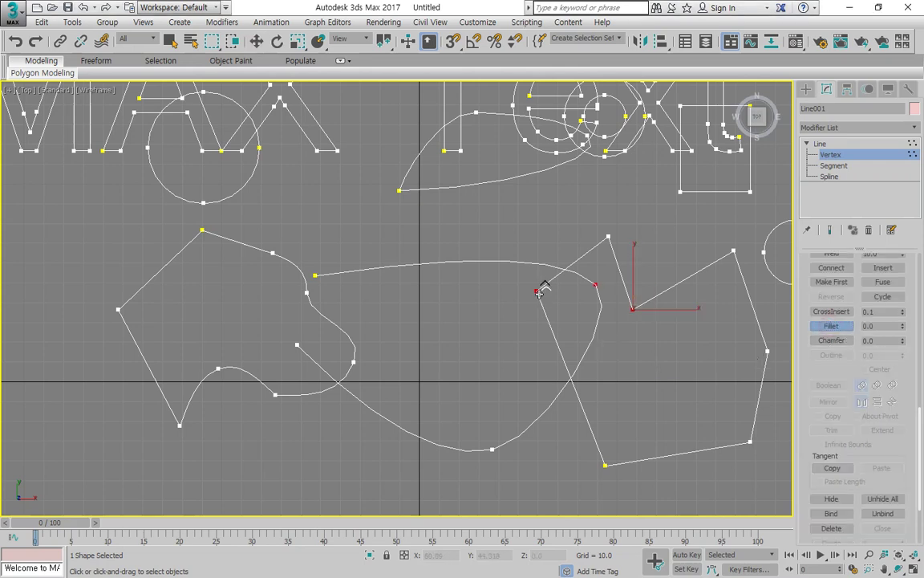
mouse_move(539, 292)
left_mouse_down()
mouse_move(549, 260)
mouse_move(539, 294)
left_mouse_up()
left_click(467, 348)
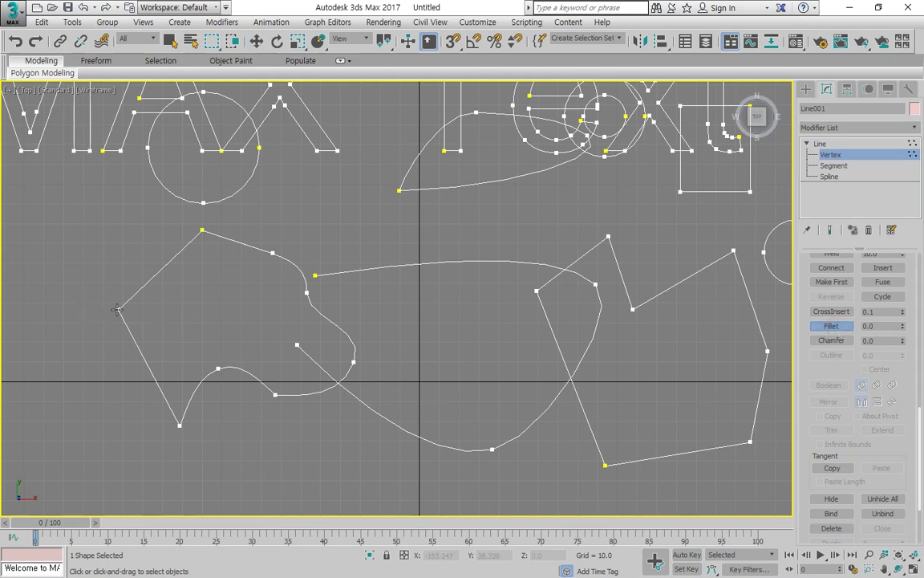
left_click_drag(117, 309, 117, 257)
left_click_drag(178, 426, 234, 382)
left_click_drag(205, 229, 207, 183)
left_click_drag(619, 245, 618, 200)
Try filleting the right polygon's two bottom corners together, interactively and with the fillet amount.
mouse_move(608, 313)
middle_mouse_down()
mouse_move(590, 324)
mouse_move(296, 327)
middle_mouse_up()
middle_click_drag(436, 445, 453, 389)
right_click(464, 393)
left_click_drag(463, 392, 200, 498)
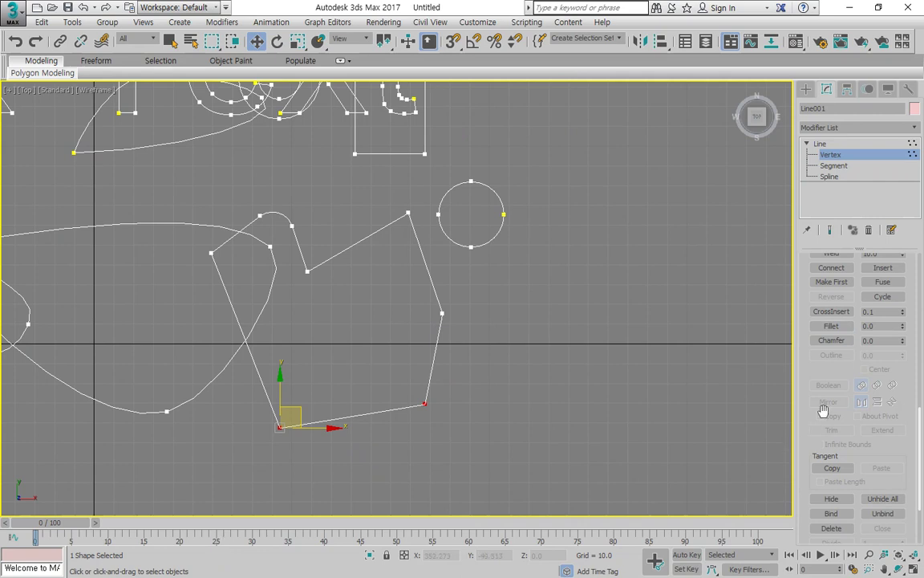
left_click(903, 327)
left_click_drag(905, 328, 901, 357)
left_click(835, 329)
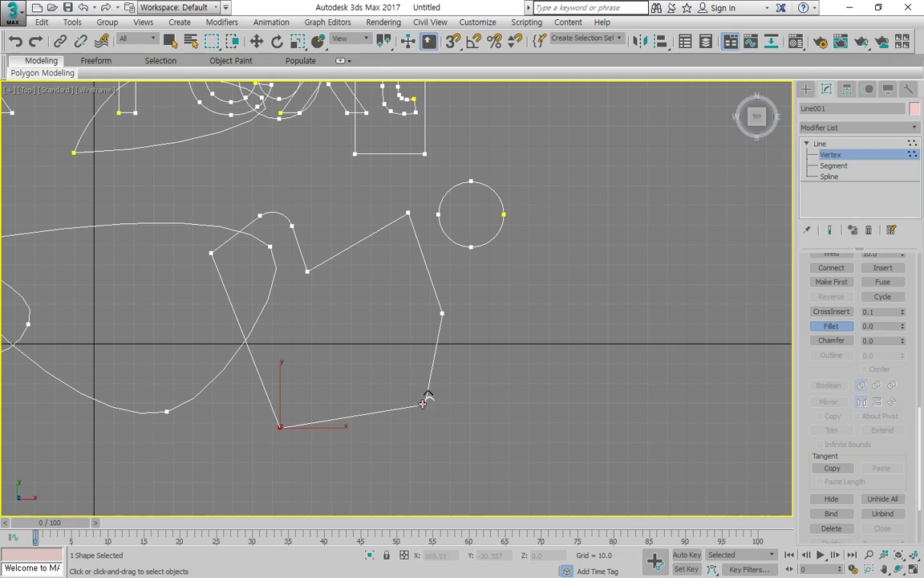
left_click_drag(427, 398, 435, 434)
mouse_move(902, 326)
left_mouse_down()
mouse_move(910, 305)
mouse_move(911, 340)
left_mouse_up()
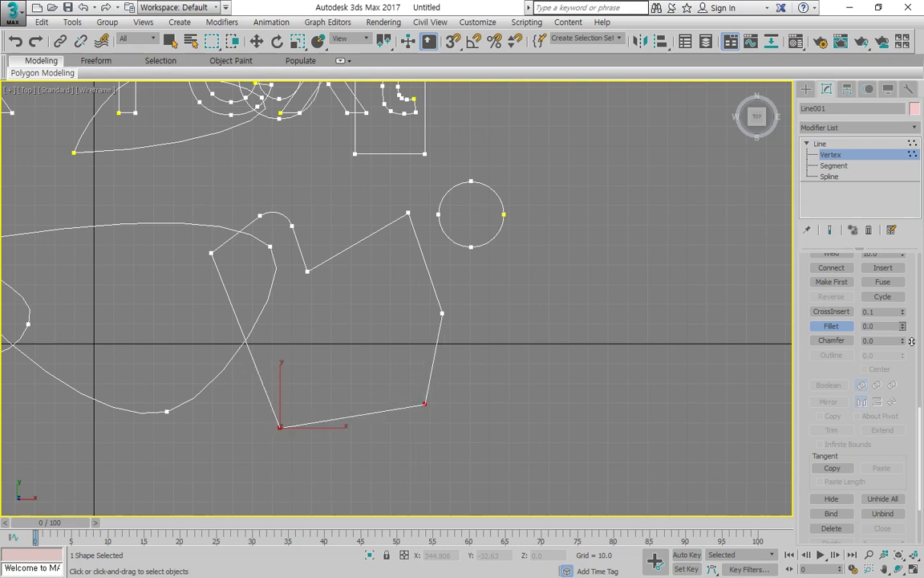
Try chamfering the right polygon's two bottom corners, interactively and with the chamfer amount.
left_click(835, 340)
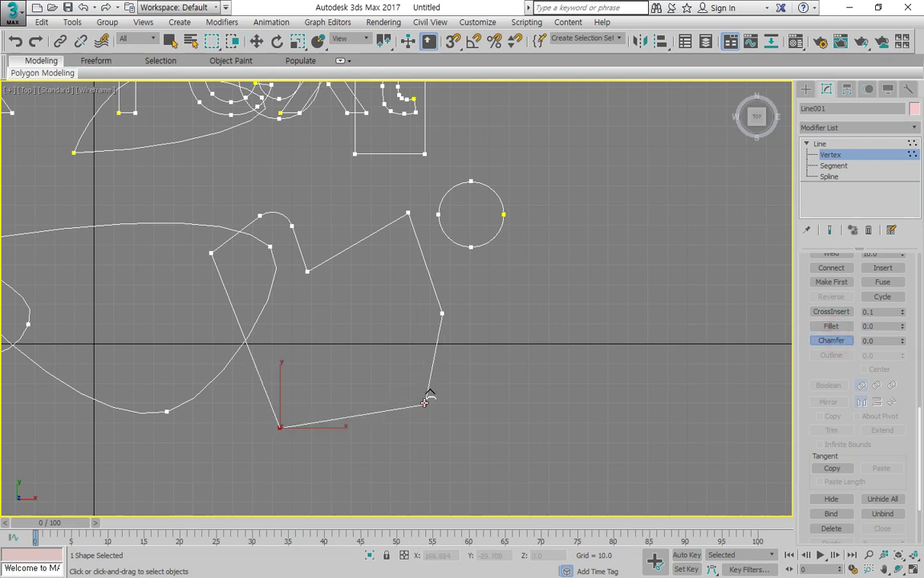
left_click_drag(429, 390, 440, 419)
mouse_move(903, 343)
left_mouse_down()
mouse_move(913, 307)
mouse_move(914, 349)
left_mouse_up()
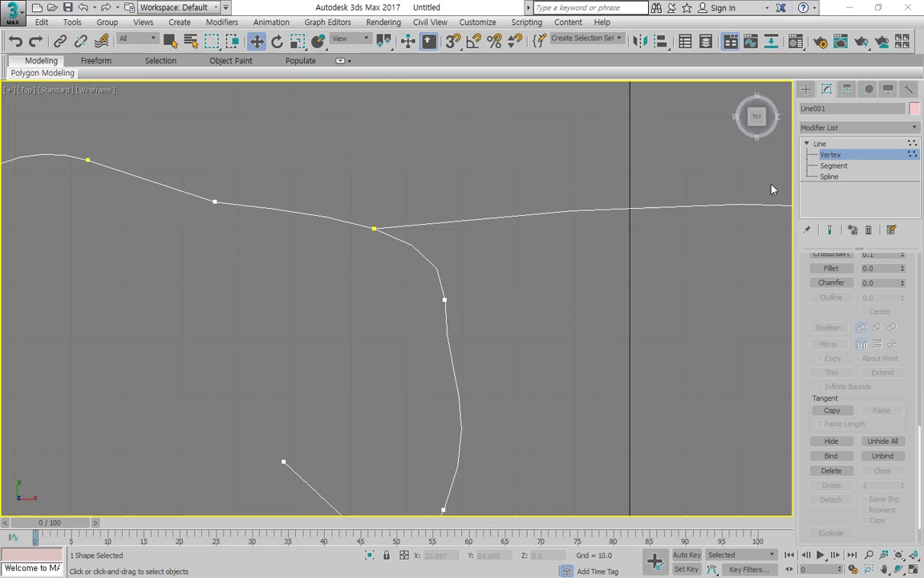
Switch to segment level and select the left shape's straight upper segment that starts at its first vertex.
left_click(834, 166)
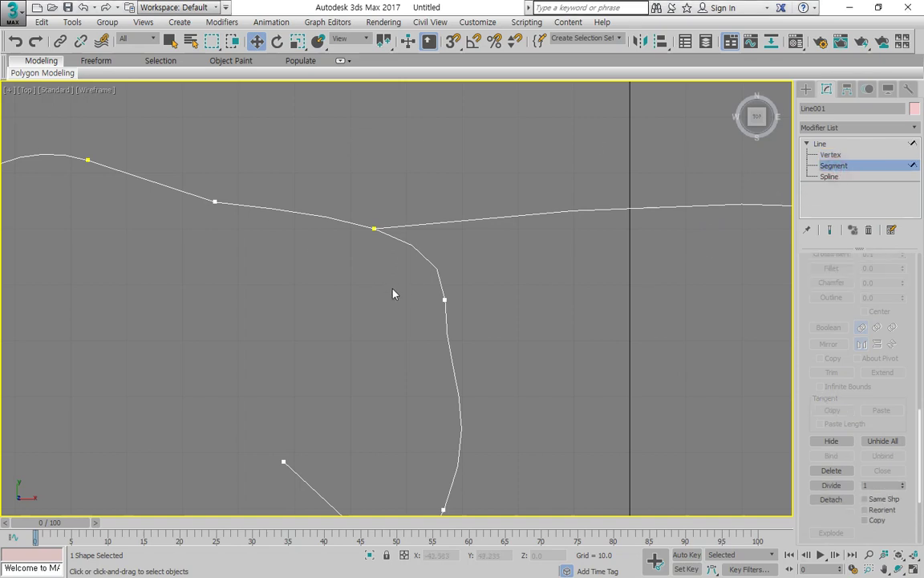
scroll(385, 297, "down", 3)
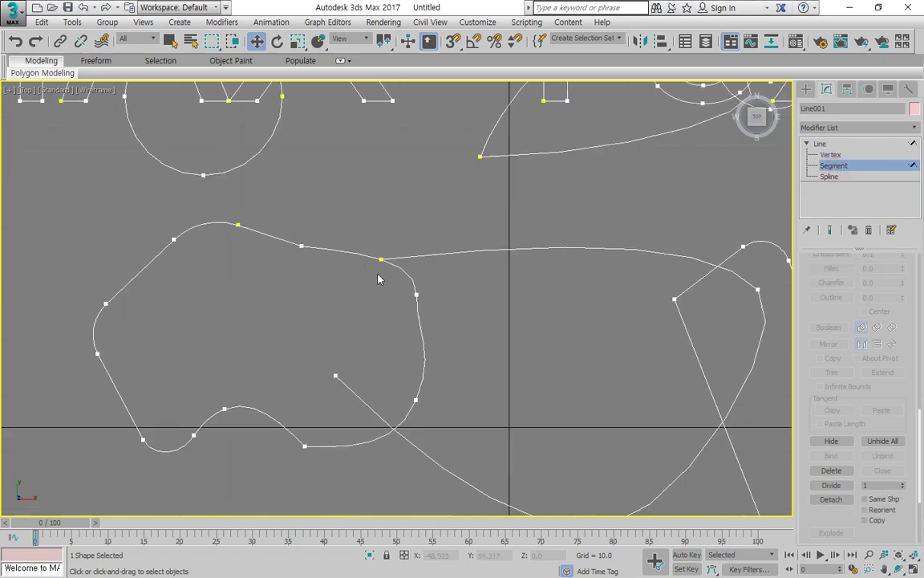
left_click(261, 232)
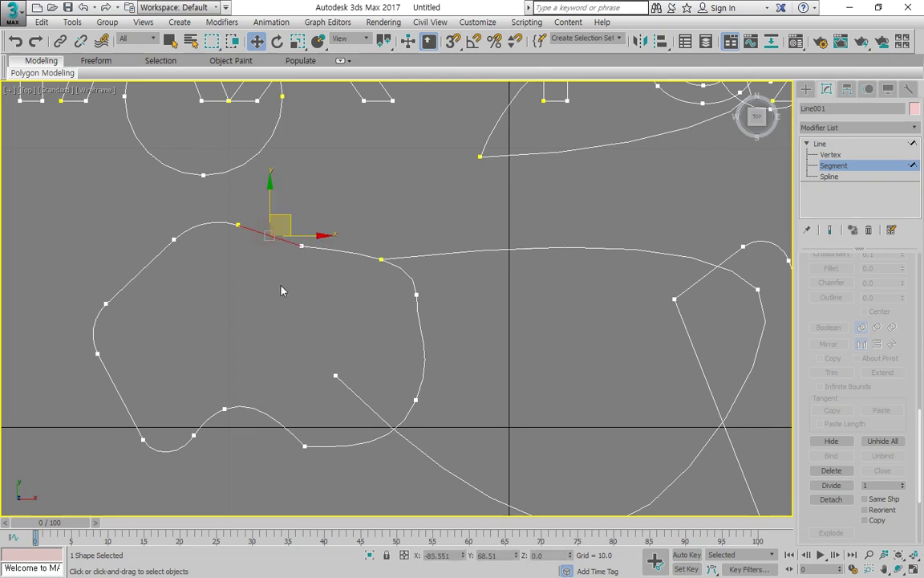
scroll(261, 222, "up", 2)
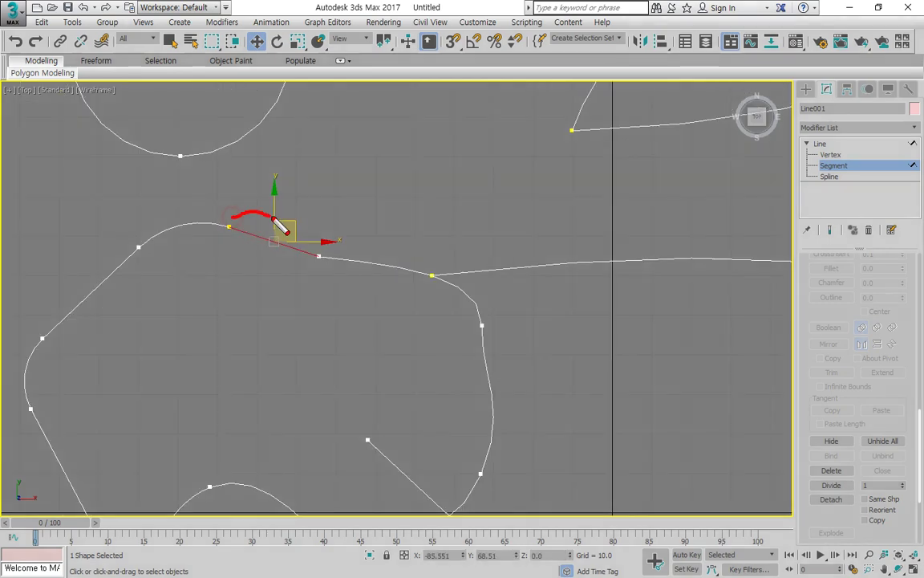
left_click_drag(273, 217, 318, 245)
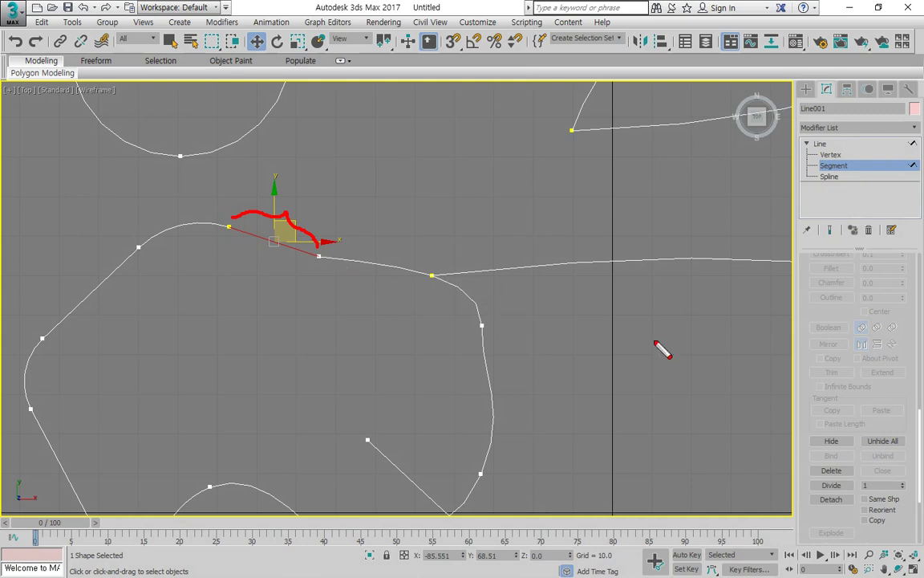
key("Escape")
Divide the selected upper segment of the left shape with 5 new vertices.
left_click_drag(804, 373, 786, 231)
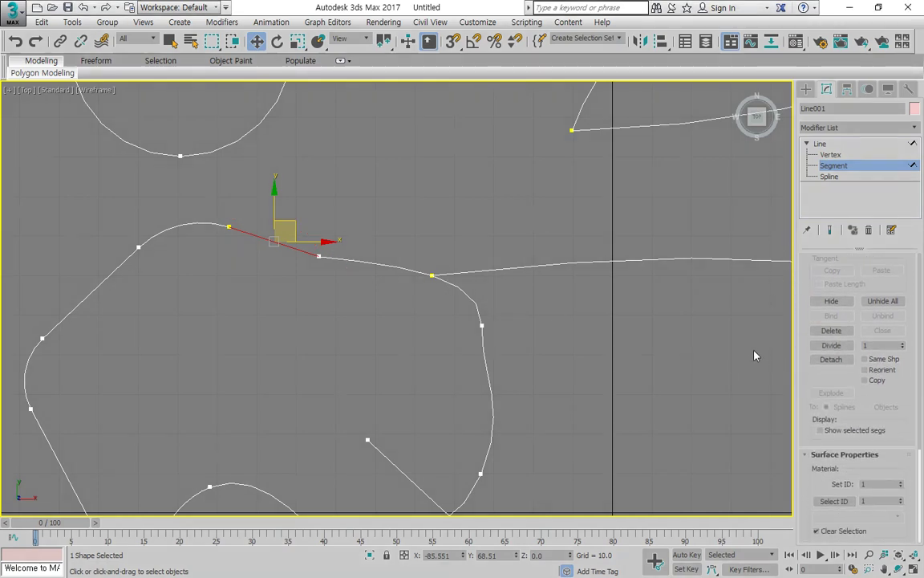
mouse_move(841, 357)
left_mouse_down()
mouse_move(838, 401)
mouse_move(820, 413)
mouse_move(834, 381)
mouse_move(900, 388)
mouse_move(890, 410)
mouse_move(835, 424)
left_mouse_up()
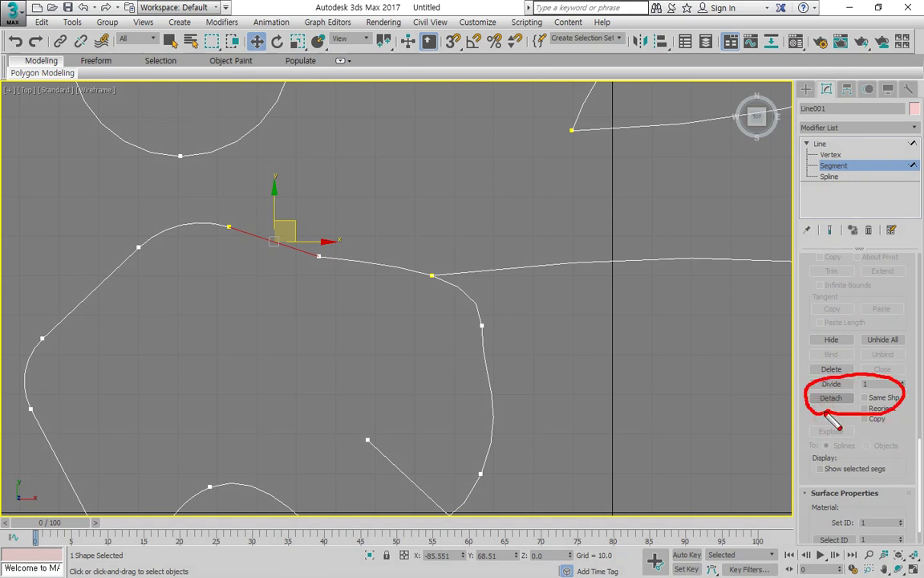
scroll(253, 258, "up", 6)
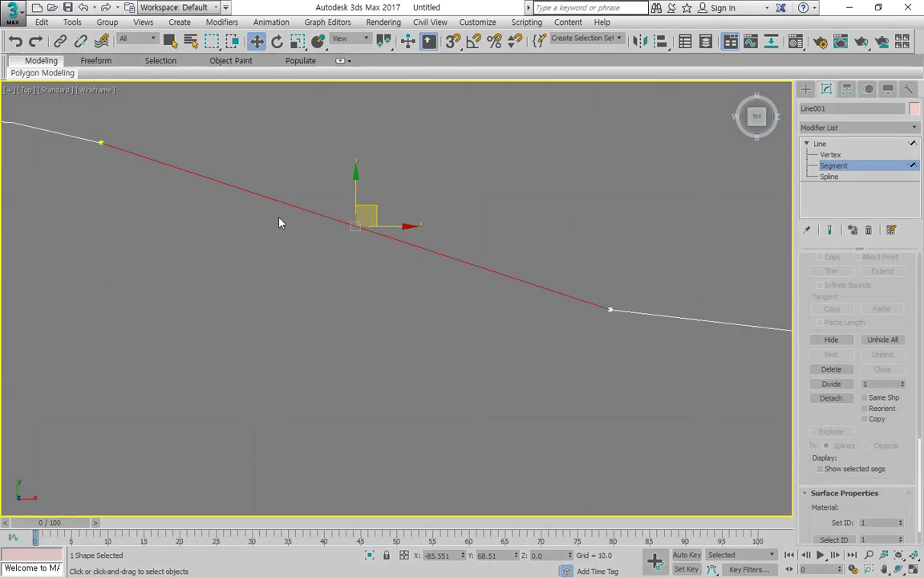
left_click(879, 384)
left_click(829, 385)
type("5")
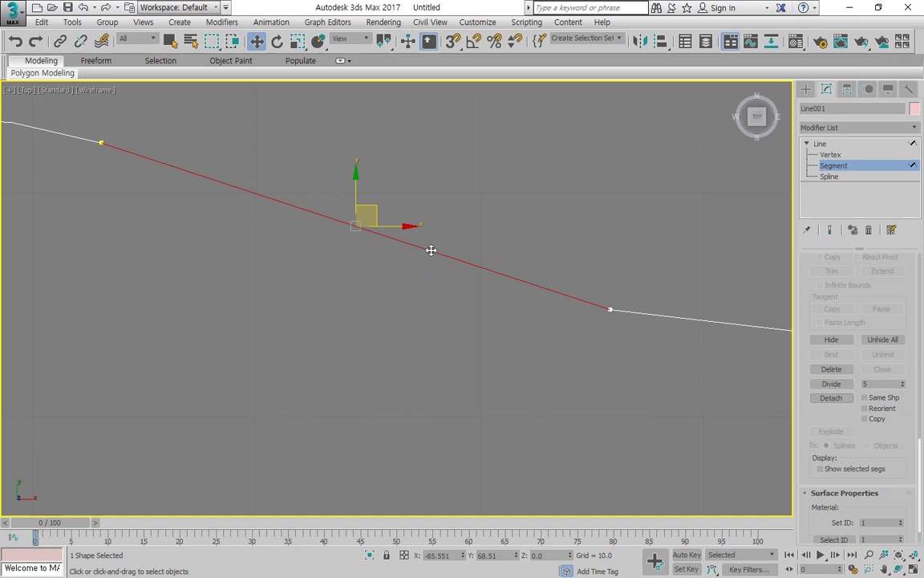
left_click(831, 383)
mouse_move(195, 194)
left_mouse_down()
mouse_move(216, 163)
mouse_move(227, 189)
mouse_move(376, 233)
left_mouse_up()
left_click_drag(416, 258, 453, 255)
mouse_move(500, 291)
left_mouse_down()
mouse_move(501, 267)
mouse_move(524, 295)
mouse_move(558, 250)
mouse_move(420, 165)
mouse_move(202, 109)
mouse_move(166, 122)
left_mouse_up()
key("Escape")
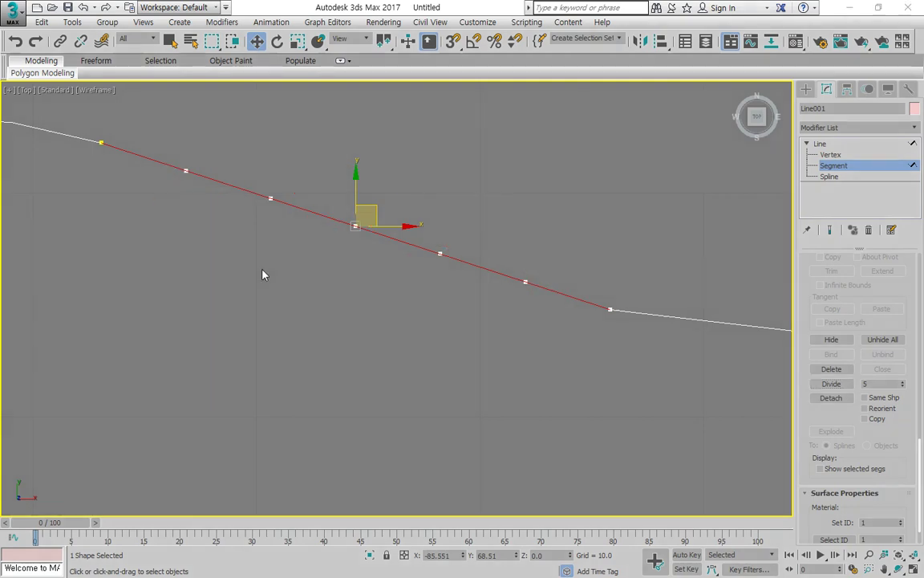
Divide the right polygon's bottom segment with 3 new vertices.
left_click(675, 360)
middle_click_drag(674, 362, 229, 318)
scroll(278, 313, "down", 4)
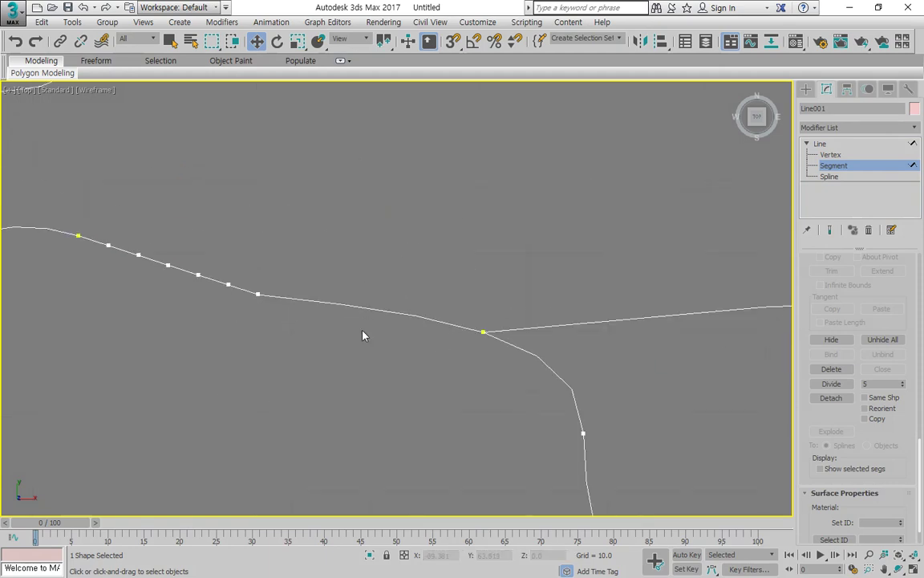
scroll(489, 349, "down", 2)
mouse_move(604, 365)
middle_mouse_down()
mouse_move(230, 365)
mouse_move(232, 391)
middle_mouse_up()
middle_click_drag(571, 462, 113, 239)
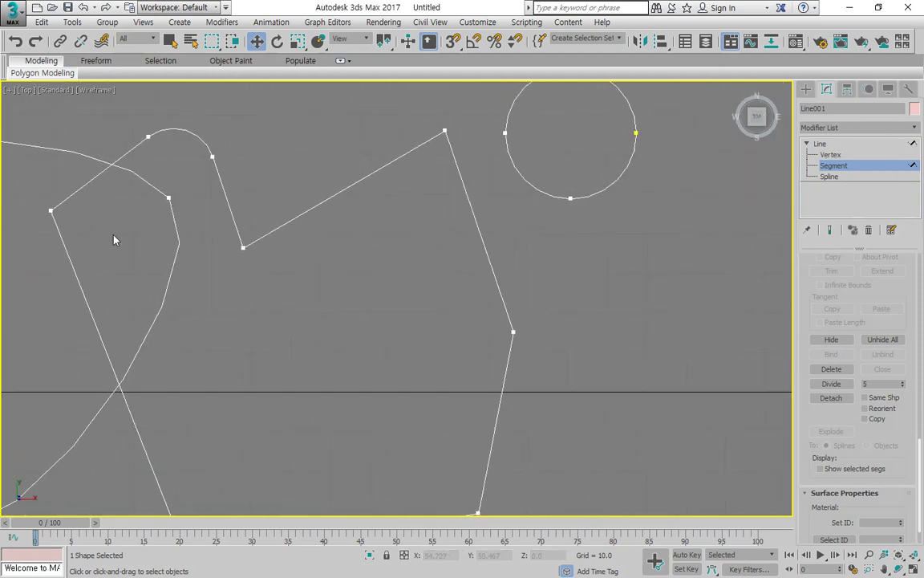
middle_click_drag(404, 360, 496, 142)
key("ctrl+2")
left_click_drag(485, 340, 424, 290)
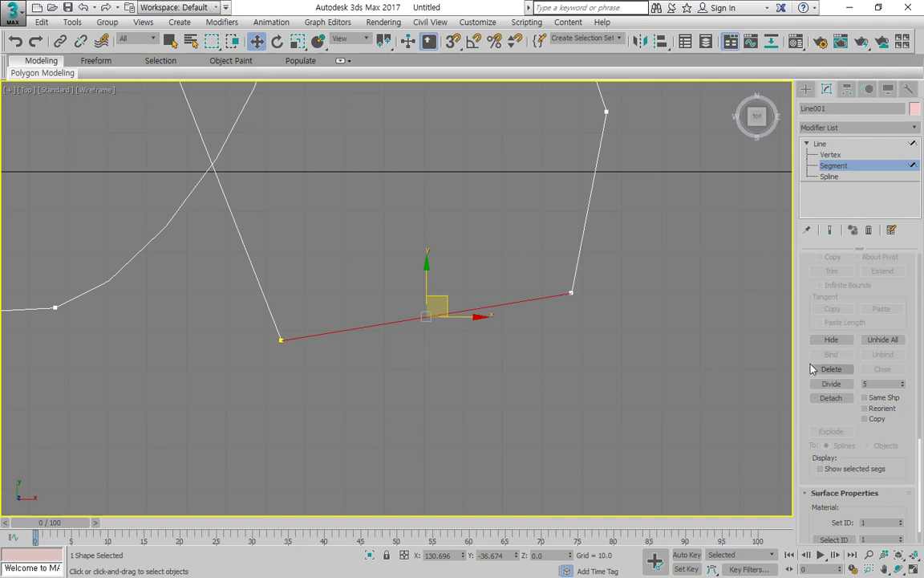
left_click_drag(873, 383, 849, 383)
type("3")
mouse_move(871, 365)
left_mouse_down()
mouse_move(884, 389)
mouse_move(882, 376)
left_mouse_up()
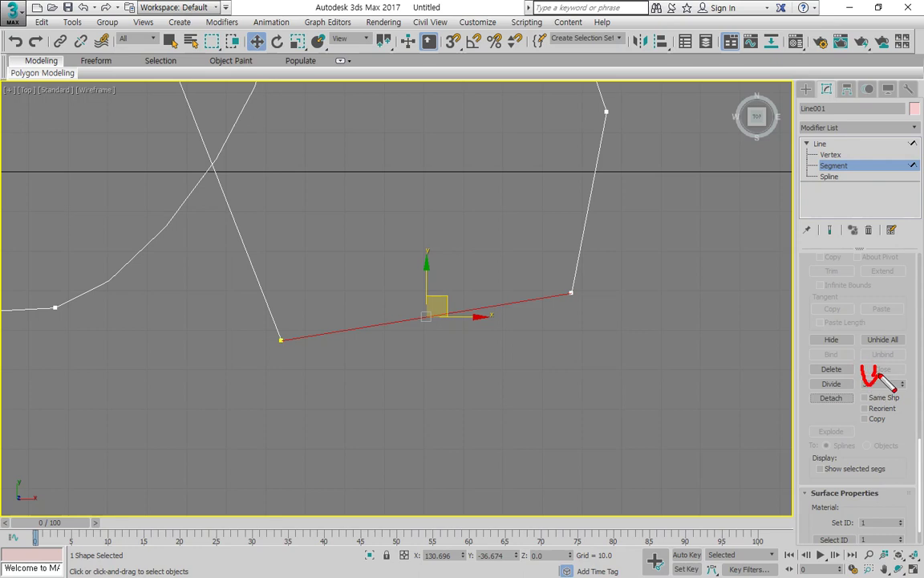
left_click(832, 383)
Divide the right polygon's lower-right segment with the same 3 divisions.
middle_click_drag(583, 278, 446, 351)
left_click(449, 293)
left_click(831, 383)
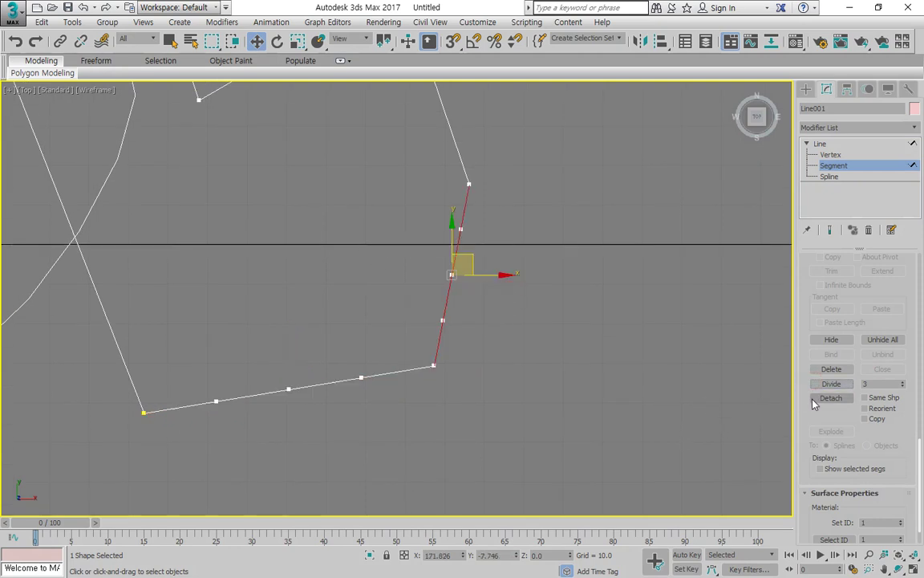
Detach all the divided bottom and lower-right segments of the right polygon as a separate shape.
left_click_drag(330, 296, 184, 249)
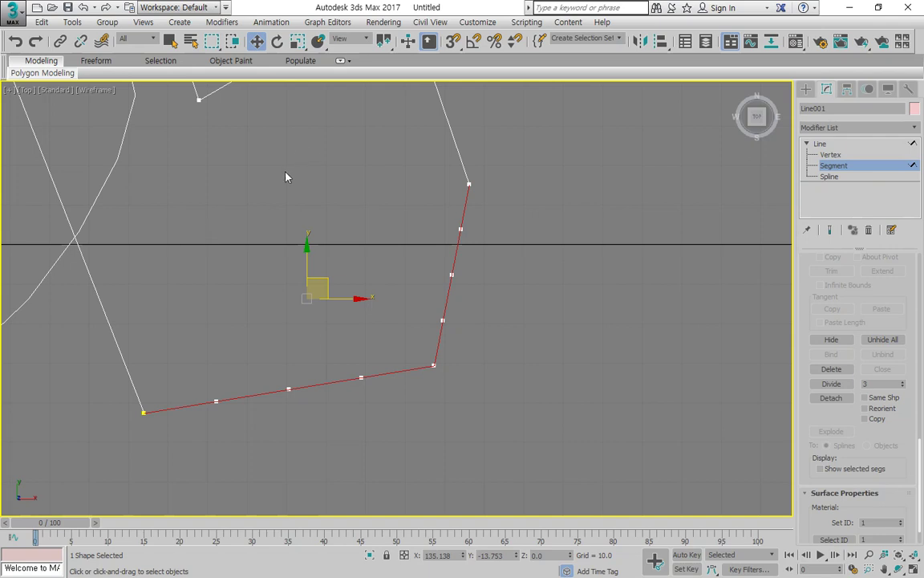
mouse_move(467, 145)
left_mouse_down()
mouse_move(532, 264)
mouse_move(200, 469)
mouse_move(357, 210)
mouse_move(442, 149)
left_mouse_up()
key("Escape")
left_click(824, 402)
left_click(507, 302)
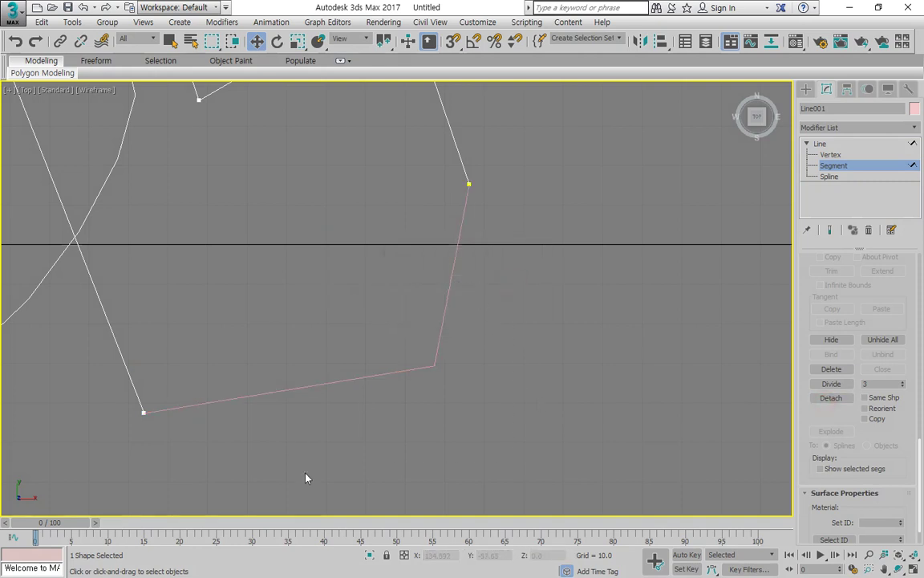
Switch to Spline level and outline the small circle outward to form a larger concentric circle.
scroll(800, 363, "down", 2)
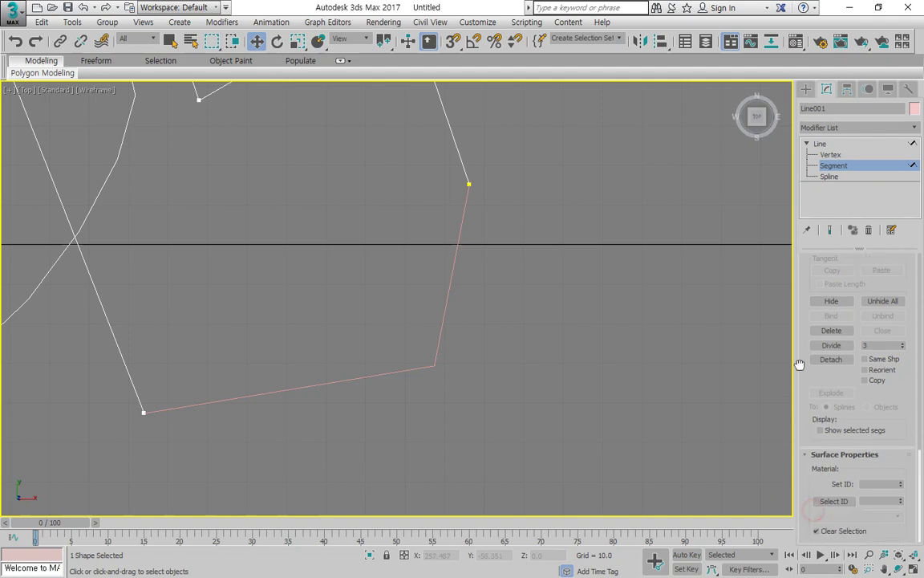
left_click_drag(800, 353, 709, 481)
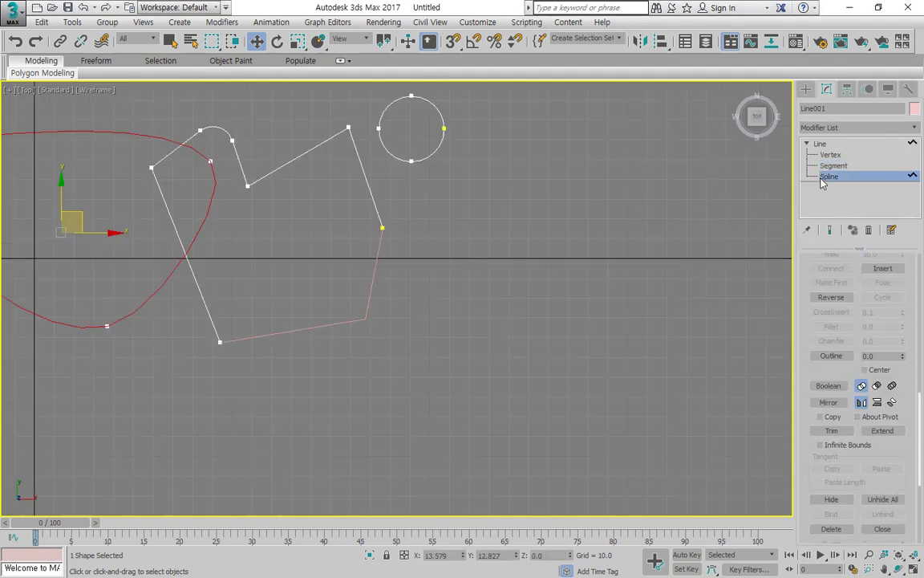
mouse_move(798, 315)
left_mouse_down()
mouse_move(799, 365)
mouse_move(797, 314)
left_mouse_up()
left_click_drag(809, 365, 910, 364)
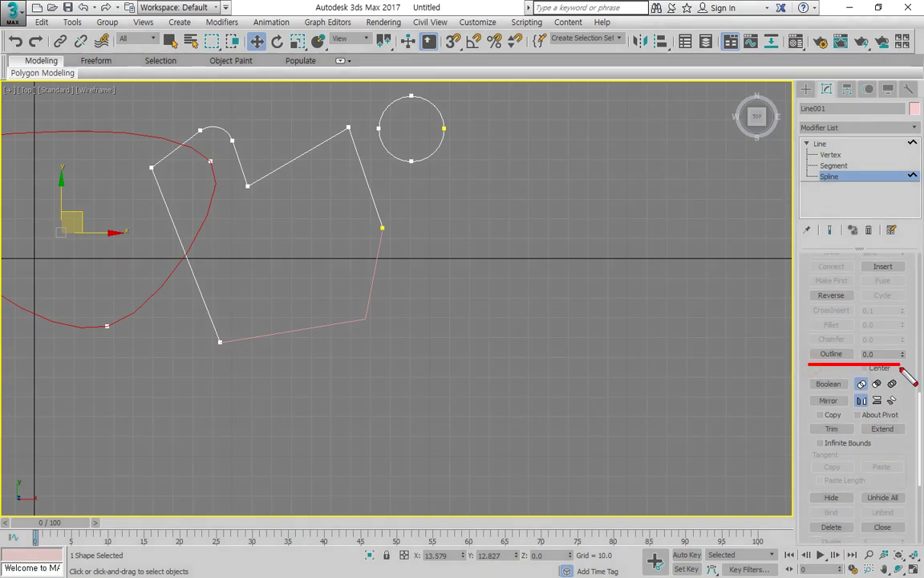
left_click(827, 353)
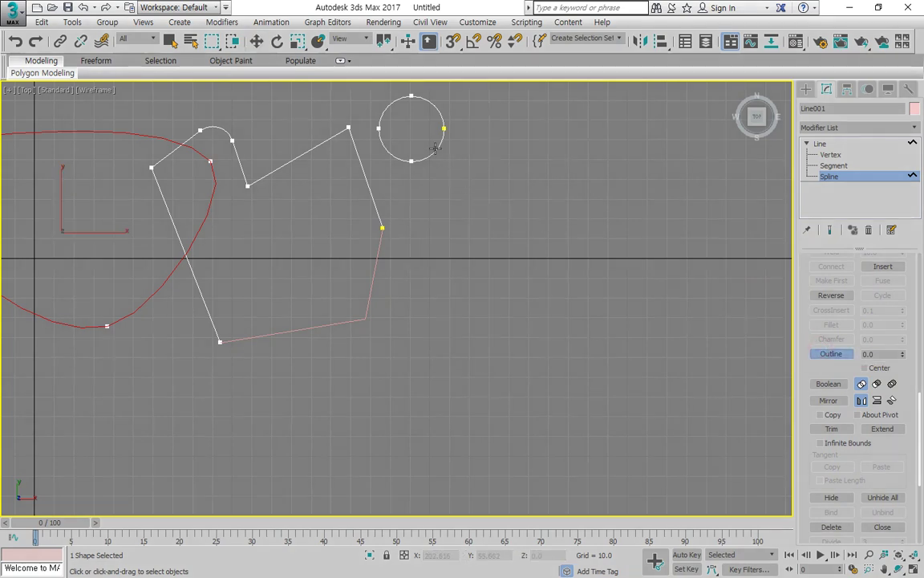
left_click_drag(434, 148, 439, 159)
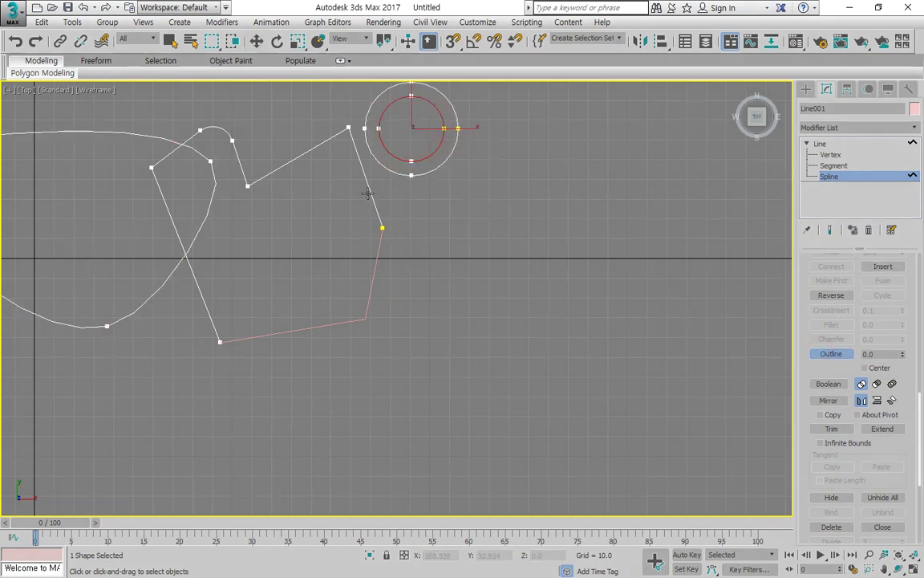
Try outlining the open notched polygon inward and the open curve beside it by about -22, and undo both outlines.
left_click_drag(367, 192, 389, 174)
middle_click_drag(195, 210, 477, 280)
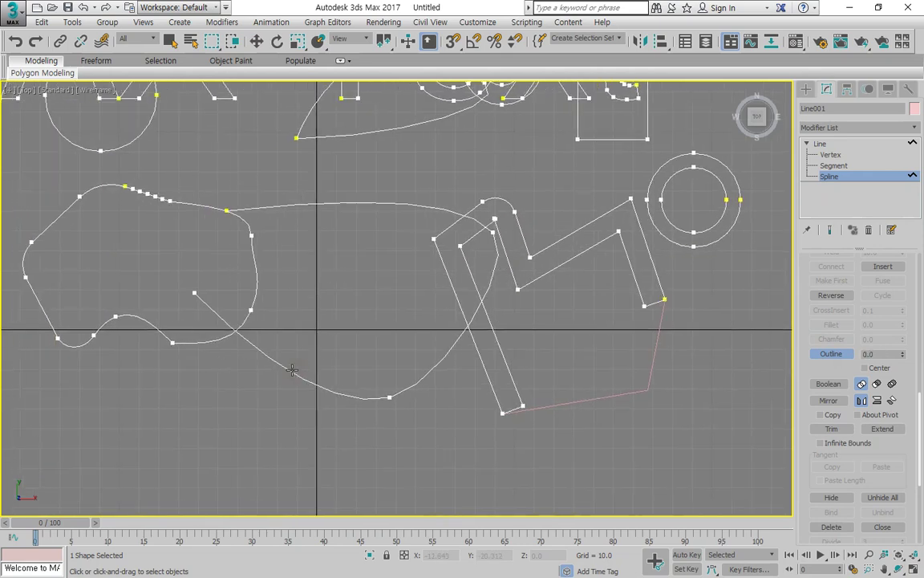
left_click_drag(292, 369, 308, 359)
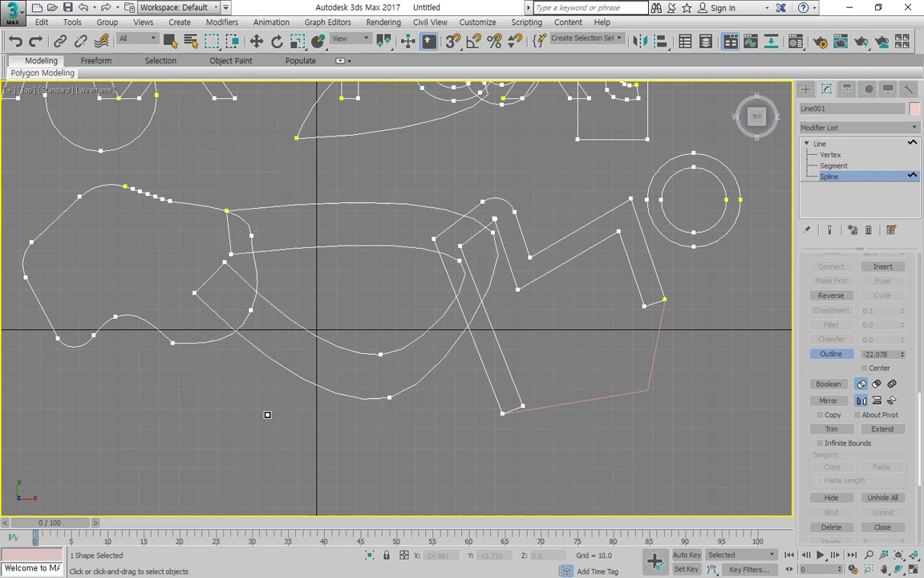
right_click(267, 415)
left_click(295, 372)
key("ctrl+z")
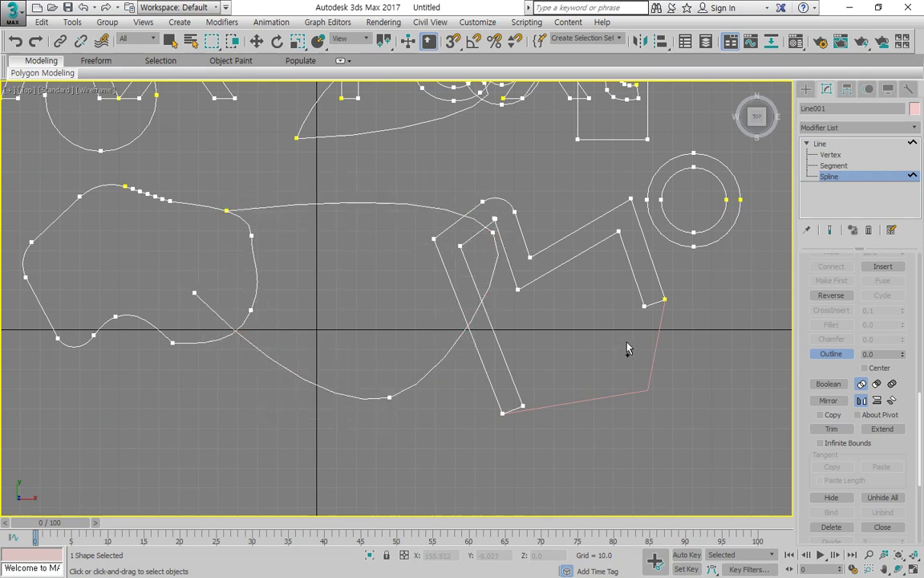
key("ctrl+z")
middle_click_drag(613, 317, 487, 311)
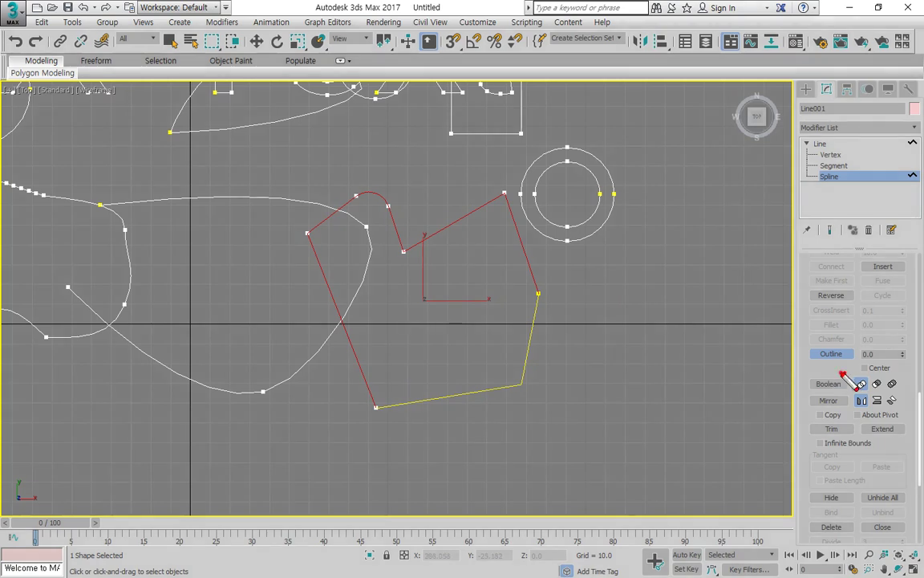
mouse_move(842, 375)
left_mouse_down()
mouse_move(705, 367)
mouse_move(534, 282)
mouse_move(712, 310)
mouse_move(854, 347)
mouse_move(847, 337)
left_mouse_up()
key("e")
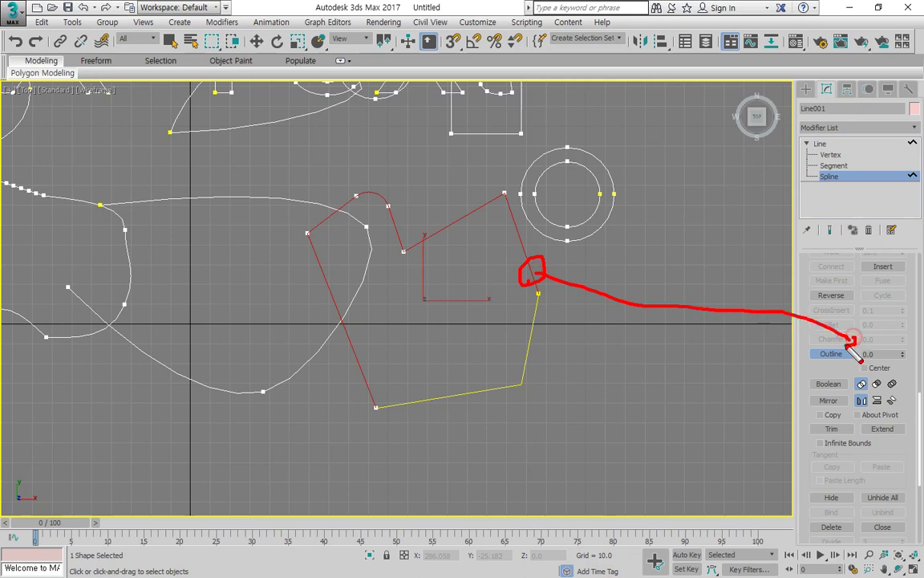
key("Escape")
mouse_move(902, 355)
left_mouse_down()
mouse_move(906, 343)
mouse_move(907, 357)
left_mouse_up()
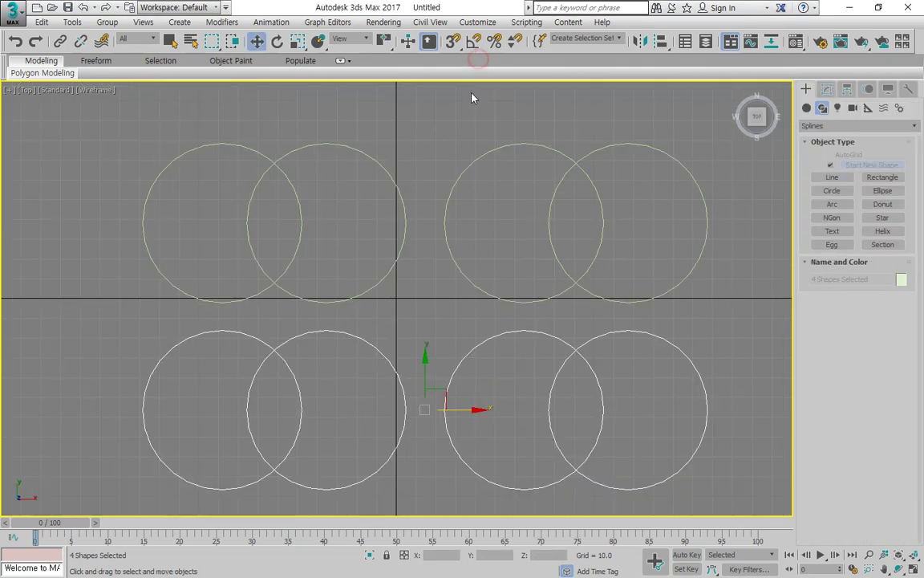
Select all eight circles, check their shared modifier stack, and deselect them.
left_click(390, 101)
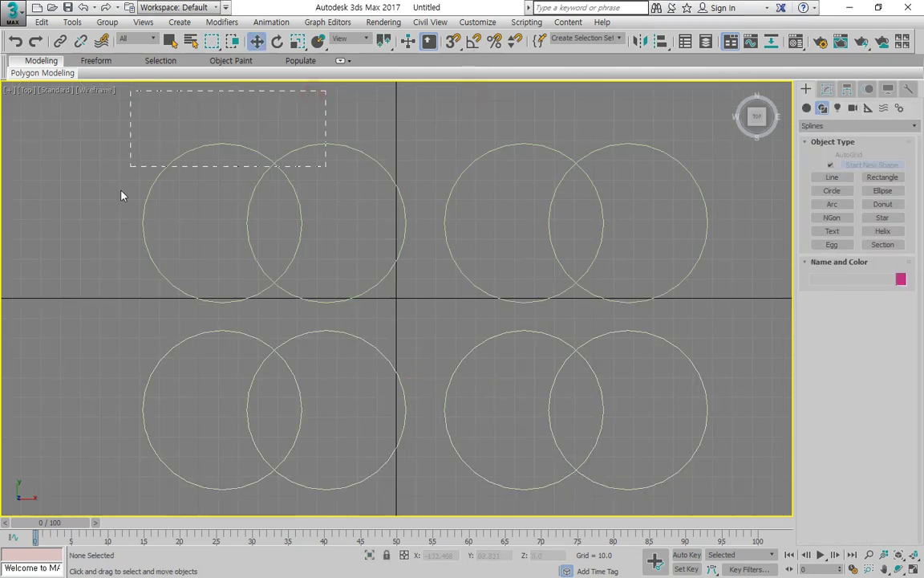
left_click_drag(122, 196, 130, 167)
mouse_move(32, 493)
left_mouse_down()
mouse_move(160, 415)
mouse_move(751, 226)
mouse_move(300, 359)
mouse_move(79, 394)
left_mouse_up()
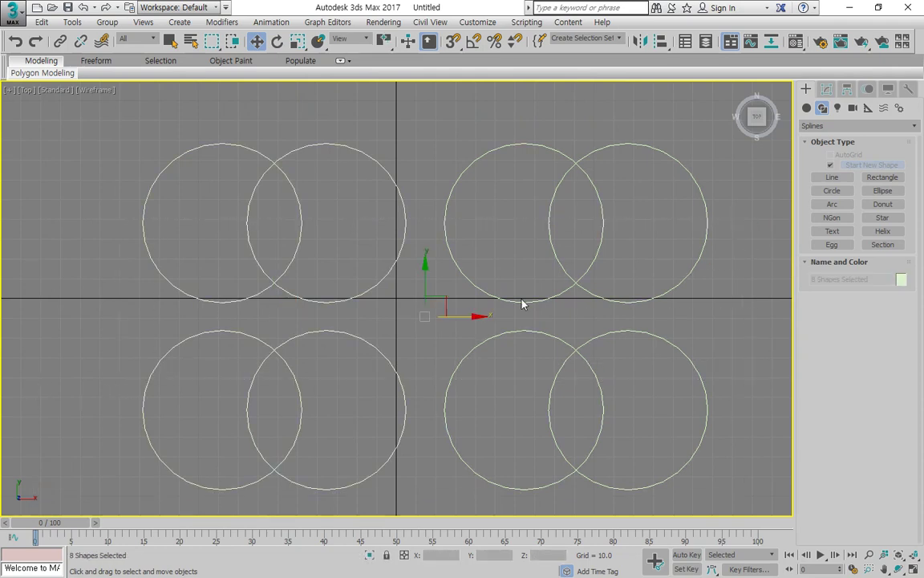
left_click(827, 90)
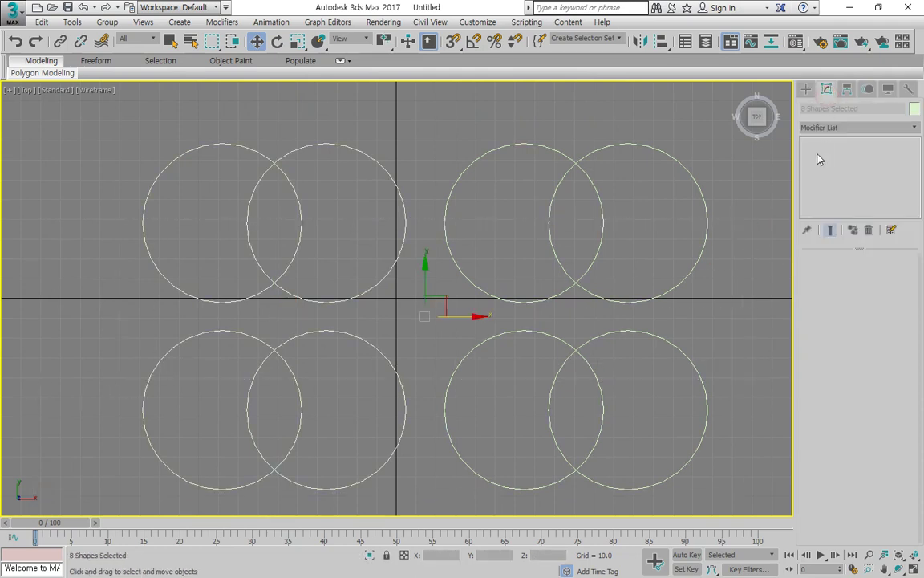
left_click(365, 118)
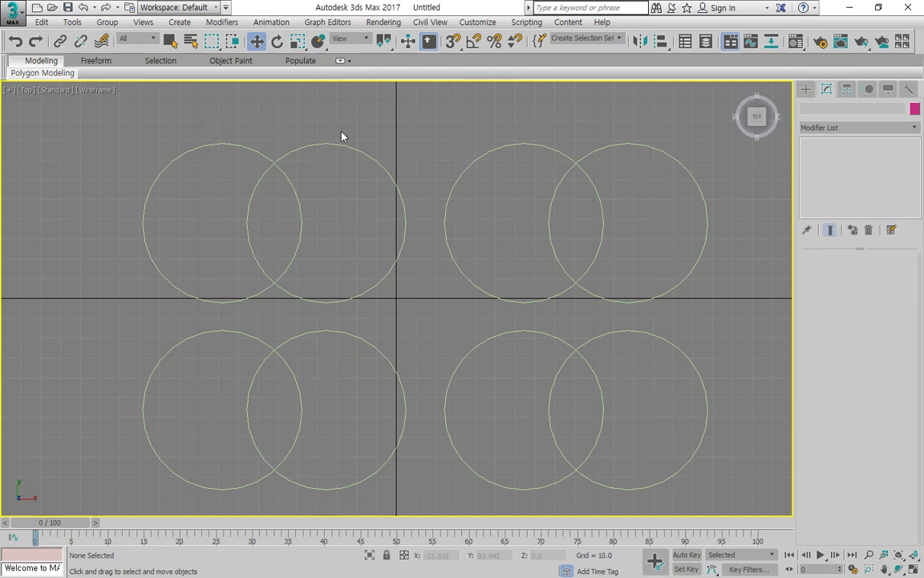
Convert the first circle in the upper row to an Editable Spline.
left_click(324, 145)
left_click(434, 163)
left_click(205, 151)
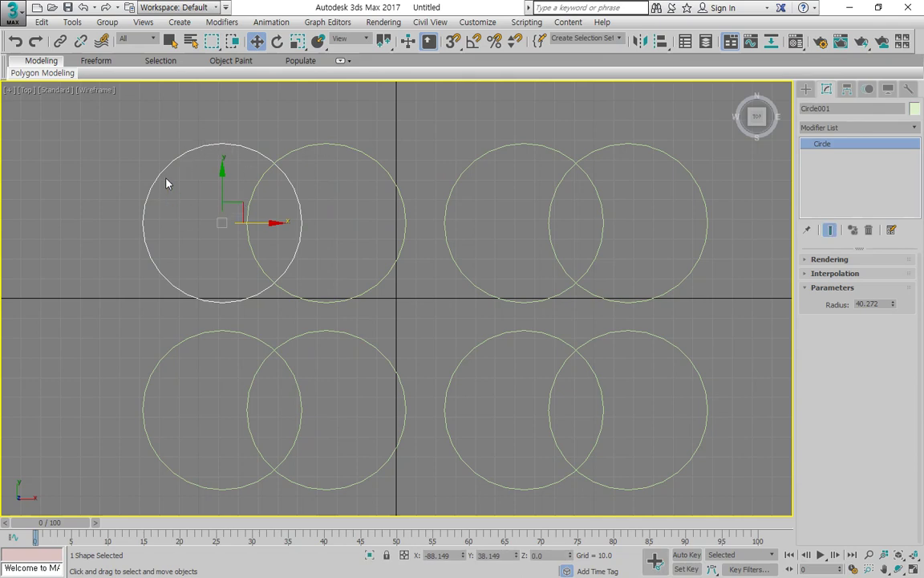
right_click(821, 144)
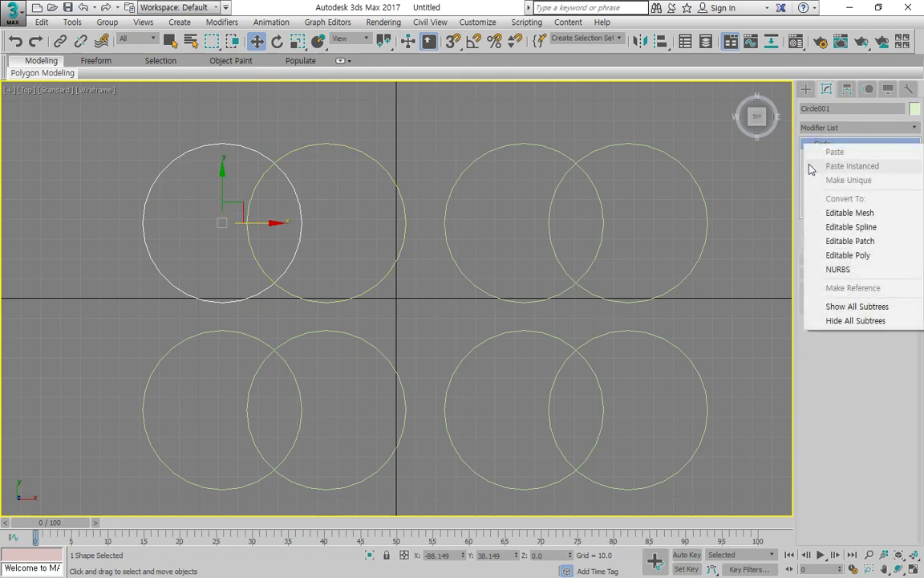
left_click(818, 227)
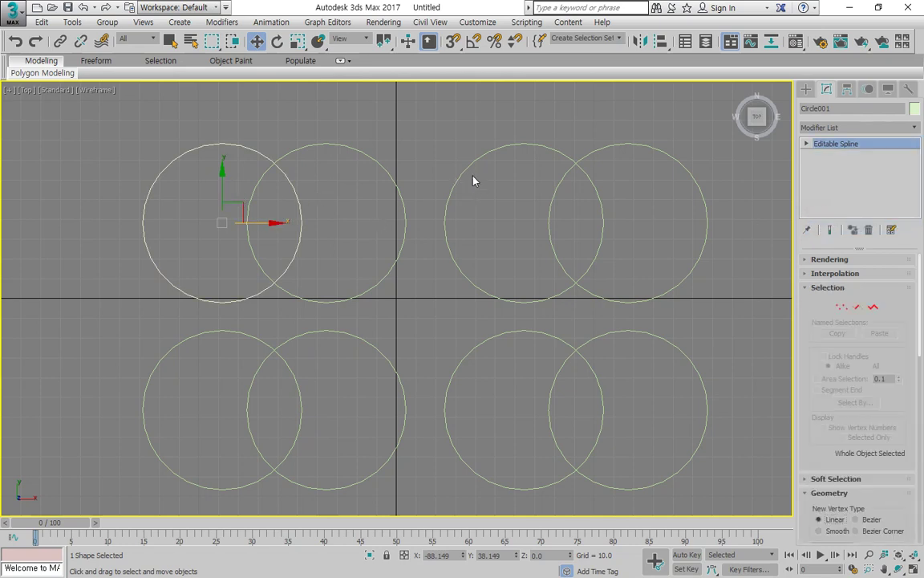
Apply an Edit Spline modifier to the second circle in the upper row.
left_click(379, 165)
left_click(857, 128)
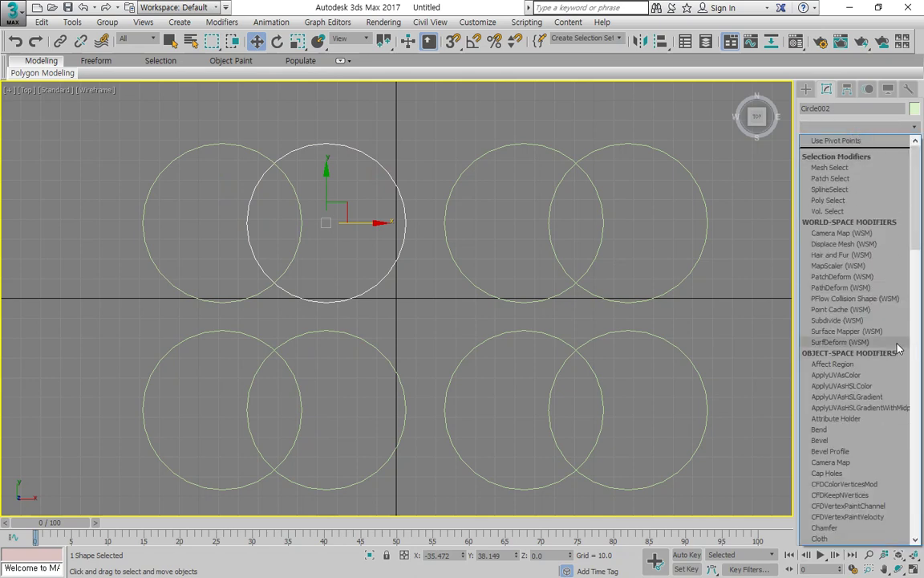
scroll(896, 341, "down", 14)
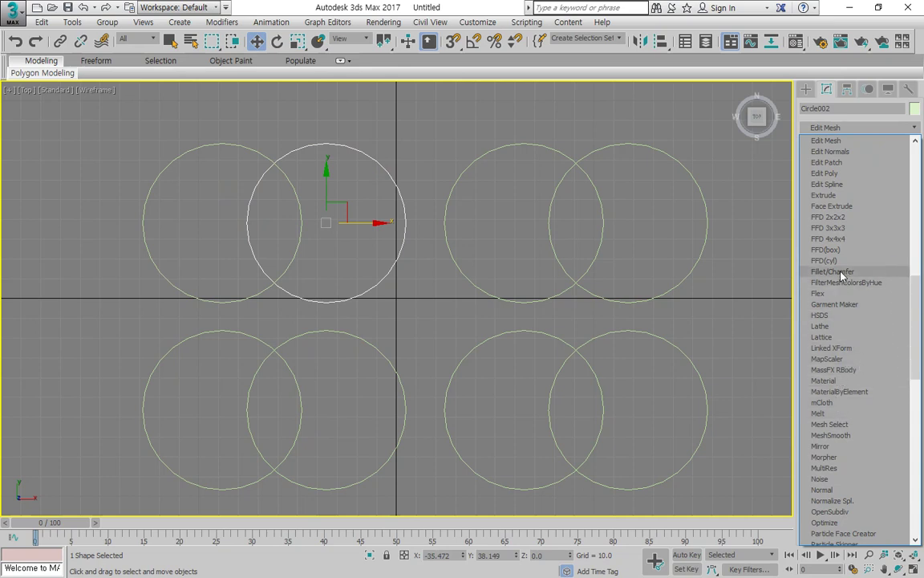
left_click(839, 183)
key("ctrl+2")
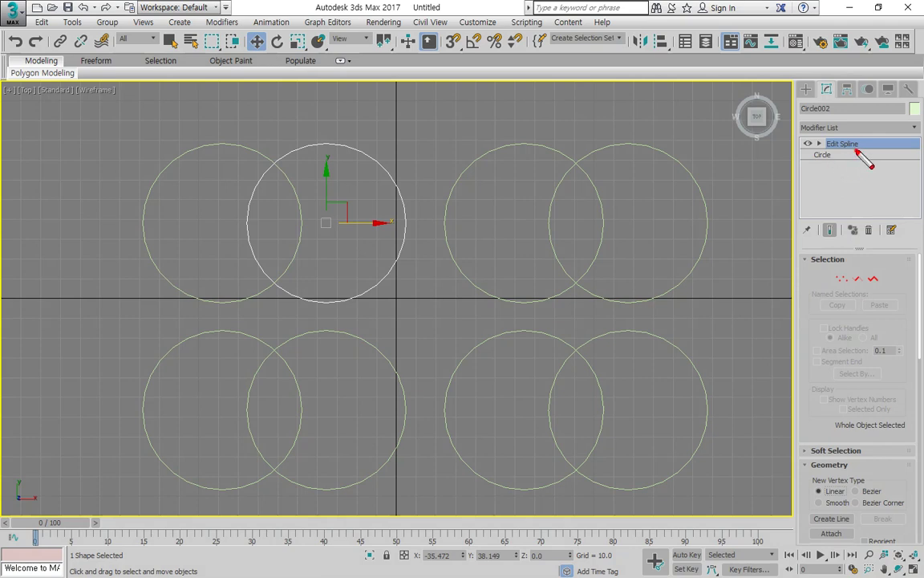
mouse_move(837, 144)
left_mouse_down()
mouse_move(842, 137)
mouse_move(829, 174)
mouse_move(840, 173)
mouse_move(800, 169)
left_mouse_up()
mouse_move(258, 128)
left_mouse_down()
mouse_move(212, 124)
mouse_move(210, 132)
mouse_move(336, 125)
mouse_move(334, 142)
left_mouse_up()
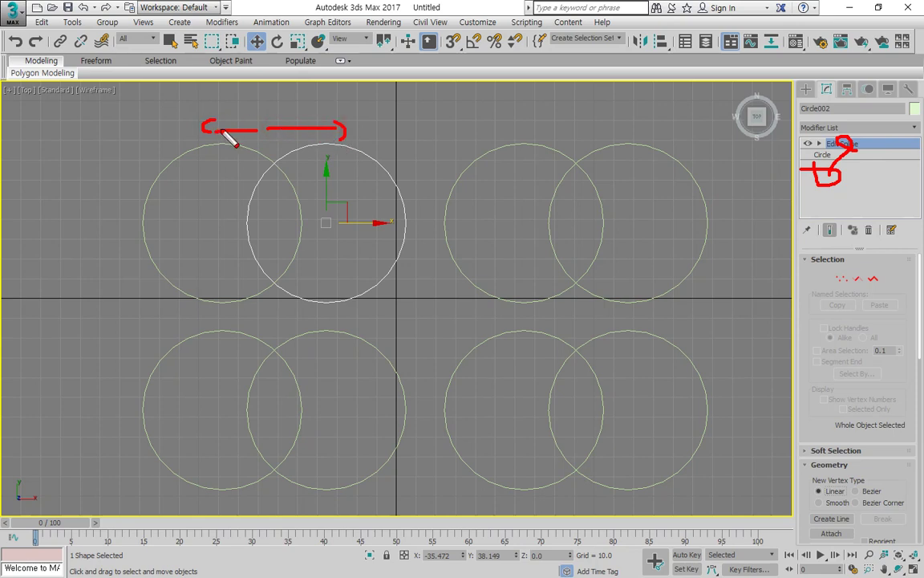
mouse_move(201, 149)
left_mouse_down()
mouse_move(270, 117)
mouse_move(239, 150)
left_mouse_up()
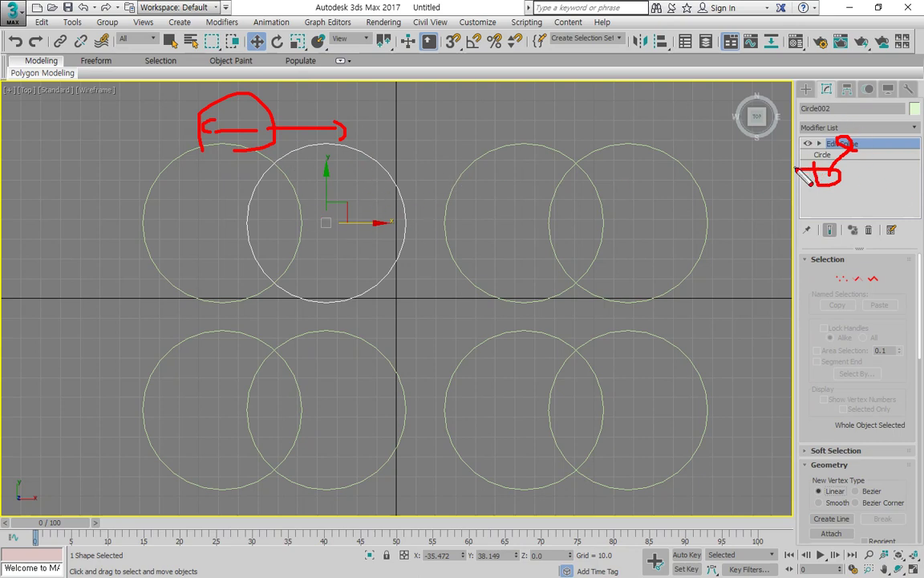
Attach Circle002 through Circle008 to the upper-left circle's editable spline in one multiple attach.
left_click(208, 143)
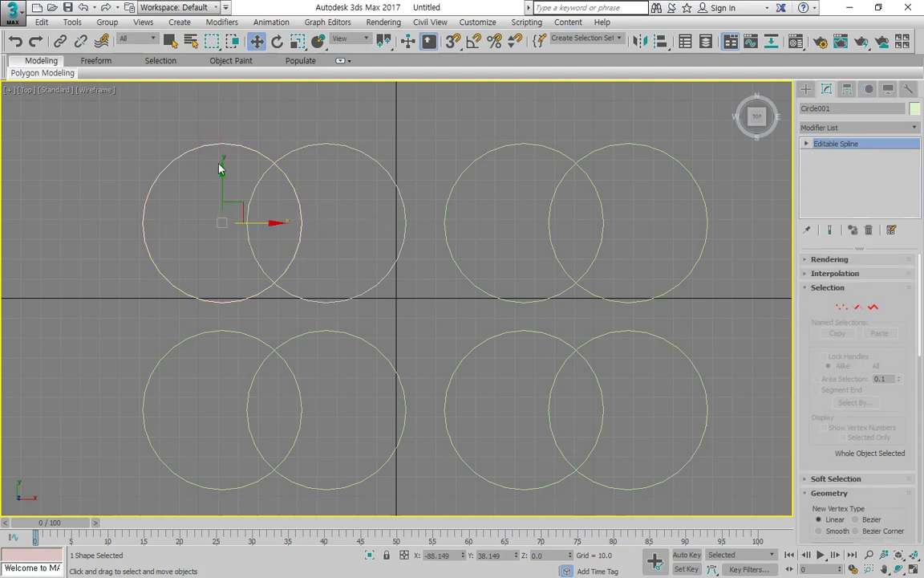
left_click(868, 310)
left_click_drag(820, 372, 799, 202)
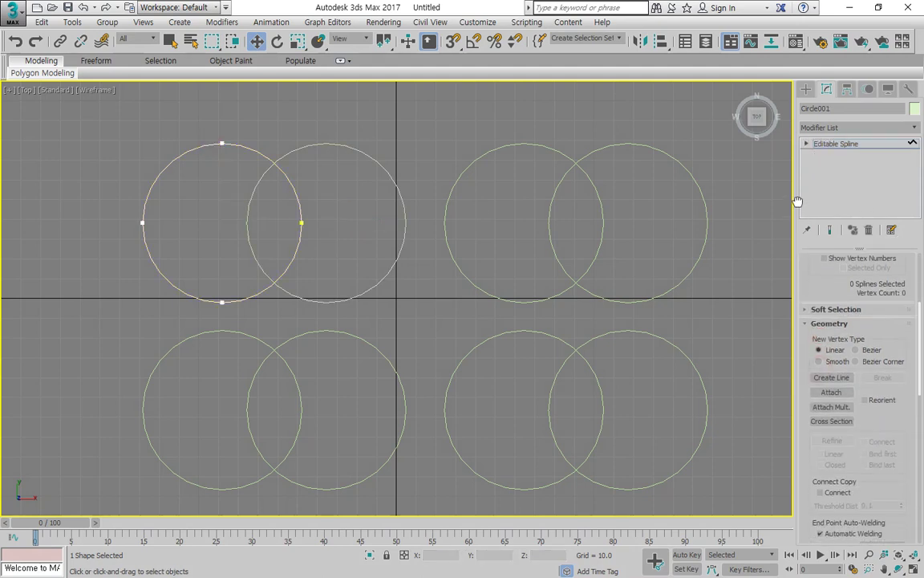
left_click(833, 407)
left_click(239, 126)
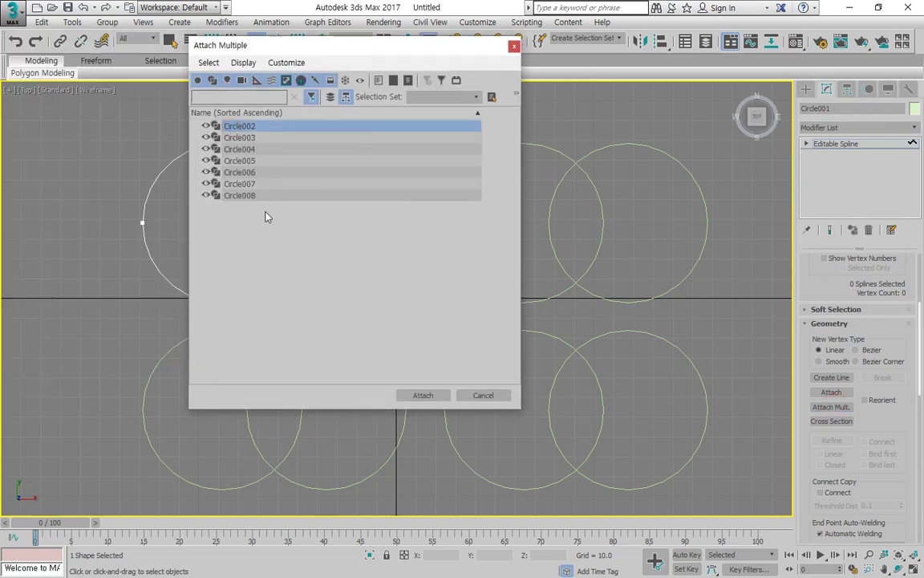
left_click(259, 195, "shift")
left_click(423, 396)
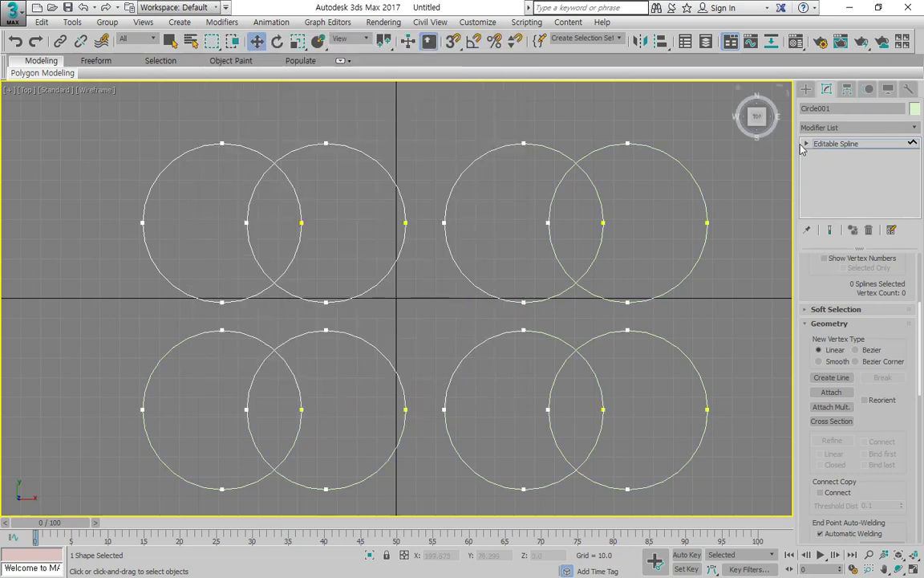
Toggle the attached circles' shape between Vertex and Spline sub-object levels, finishing at Spline level.
key("3")
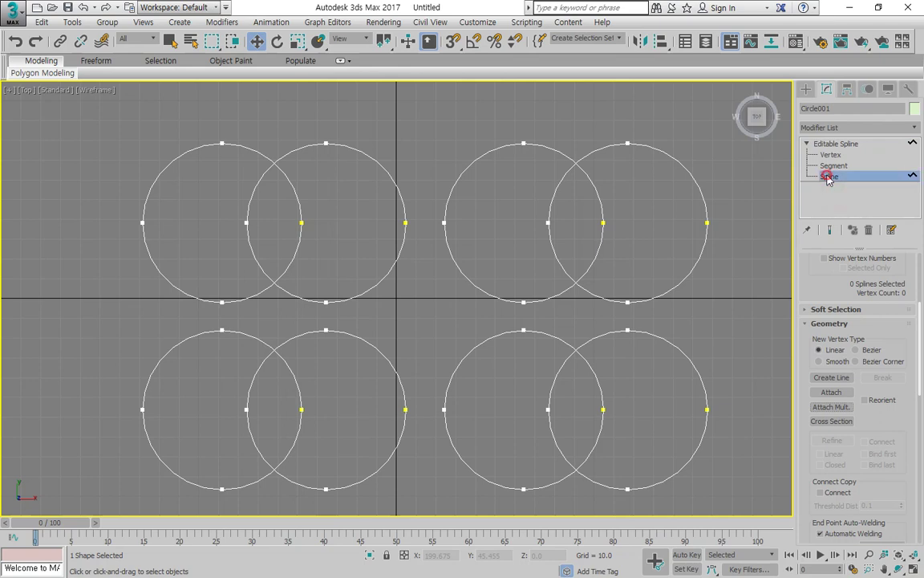
left_click(827, 175)
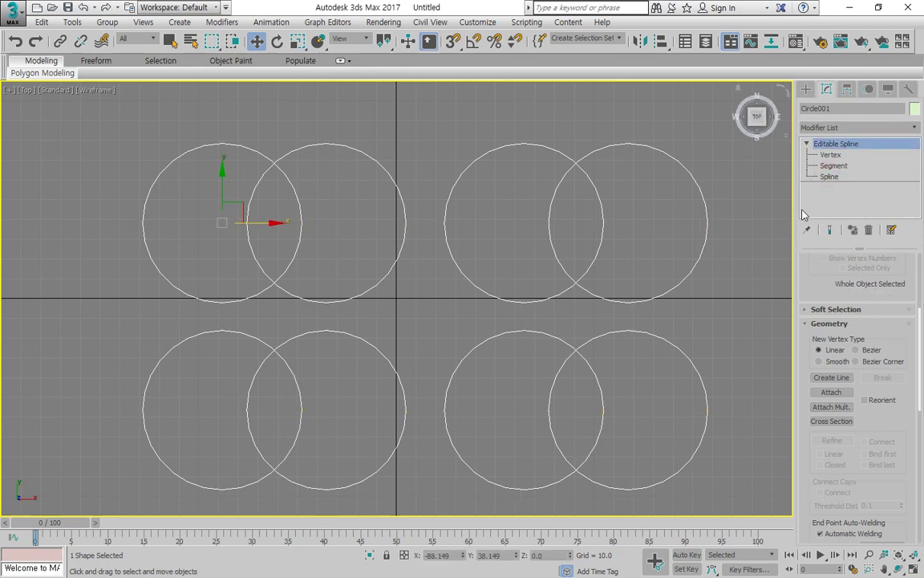
key("1")
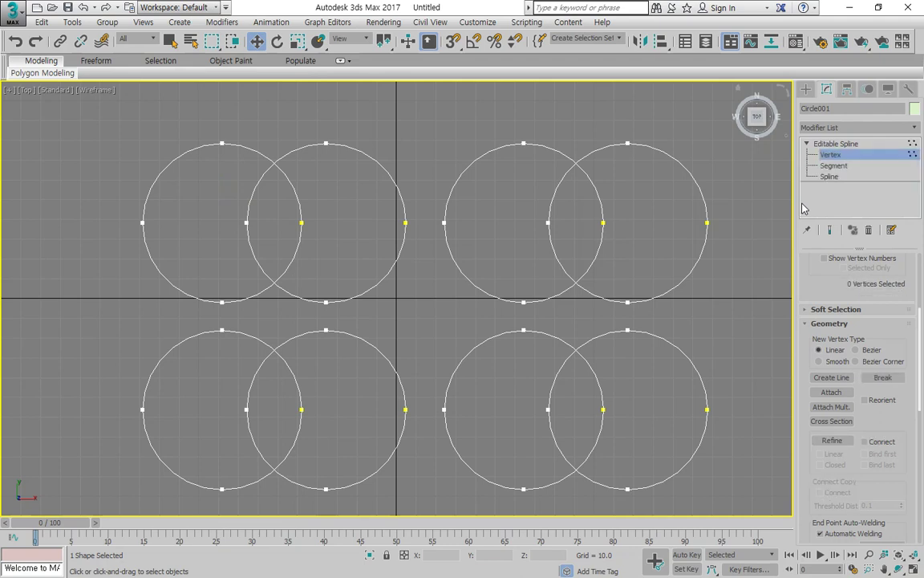
key("3")
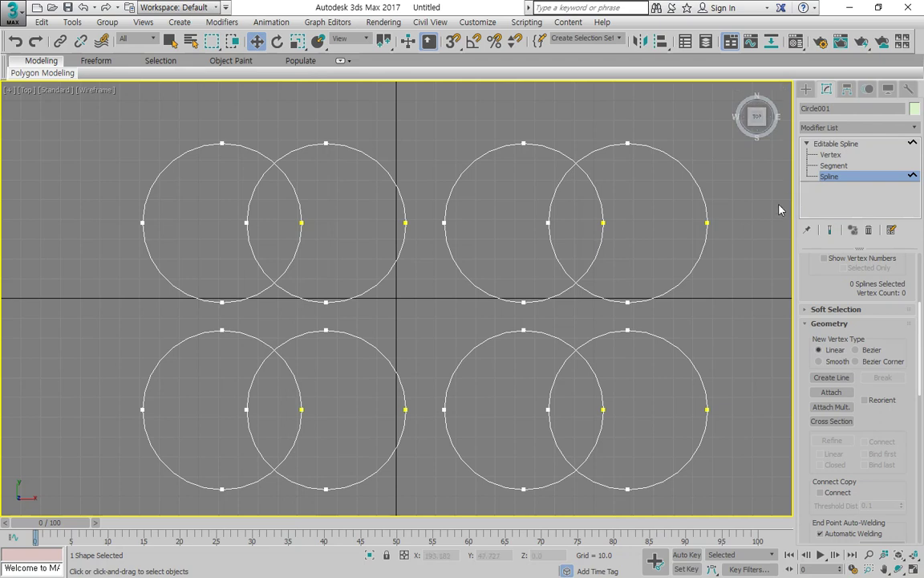
key("1")
key("3")
key("1")
key("3")
Unite the two overlapping circles of the upper-left pair with a Boolean Union.
scroll(805, 433, "down", 5)
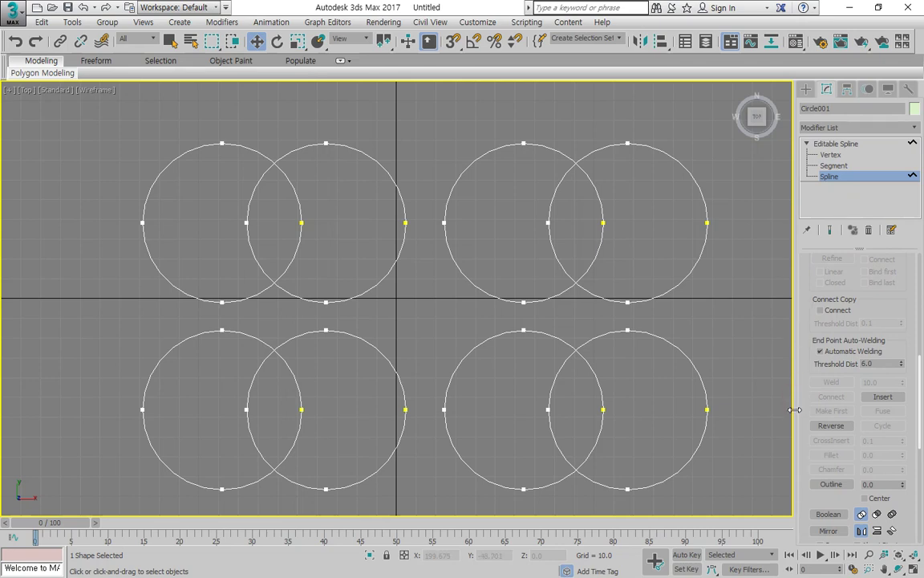
left_click_drag(804, 393, 806, 252)
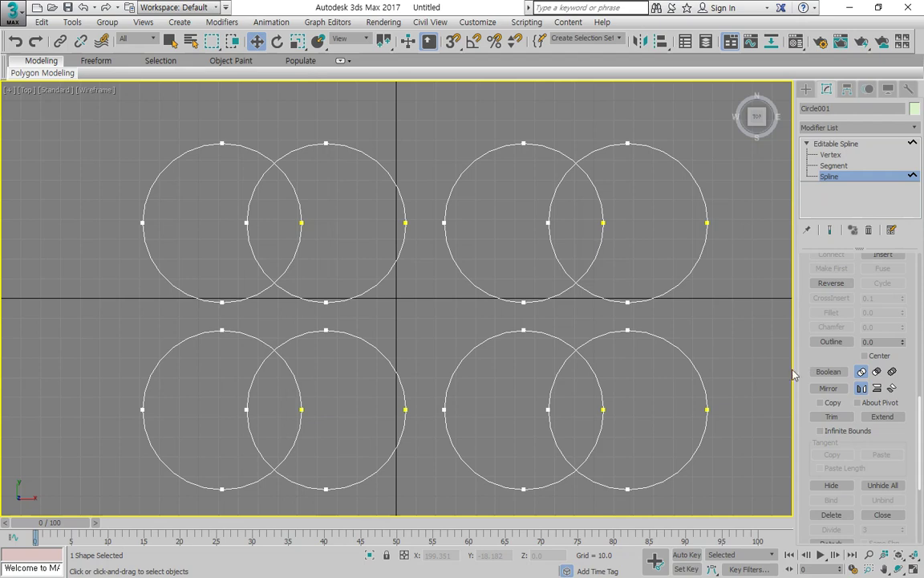
left_click_drag(115, 140, 90, 189)
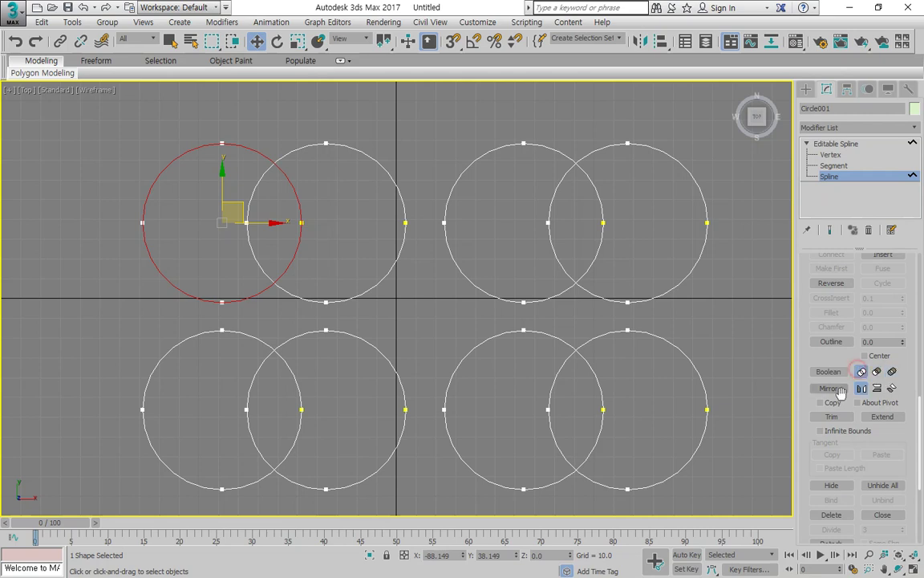
left_click(829, 371)
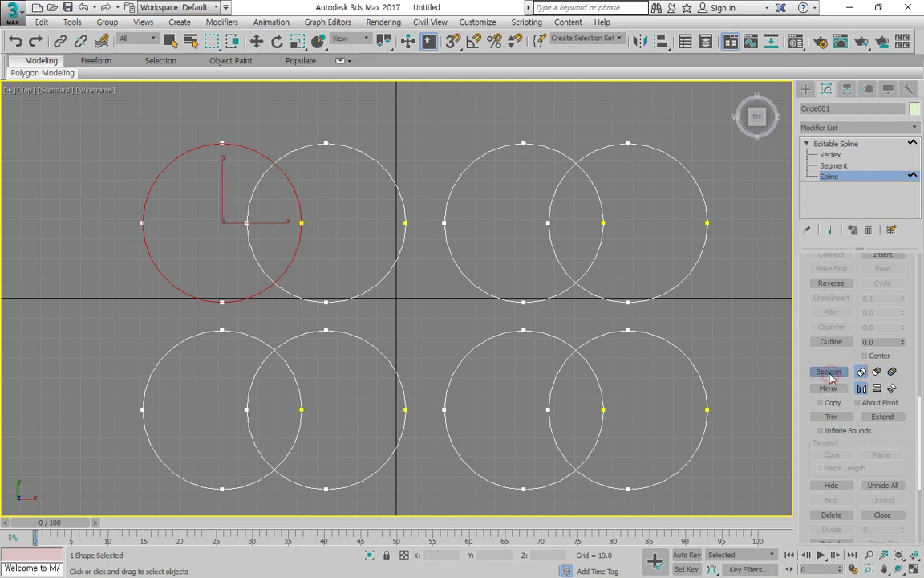
left_click(369, 155)
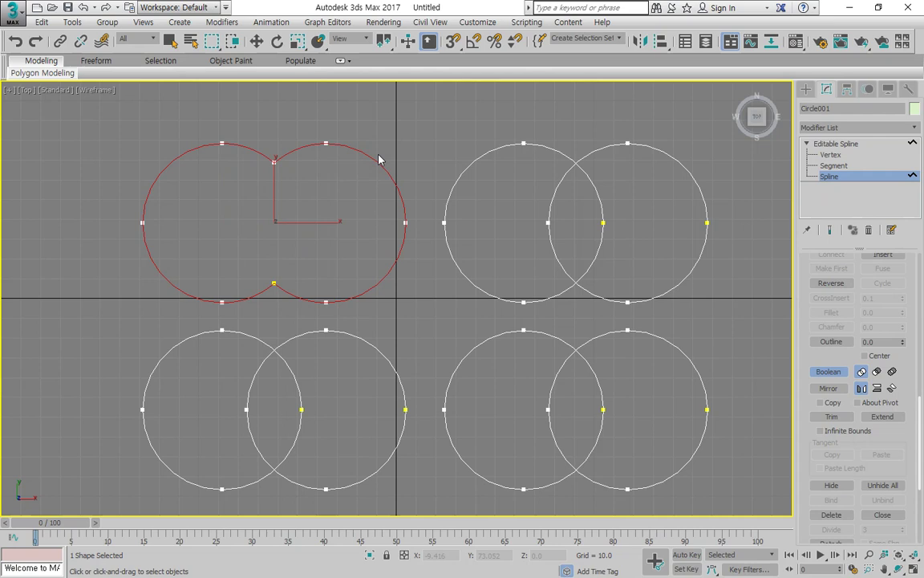
key("w")
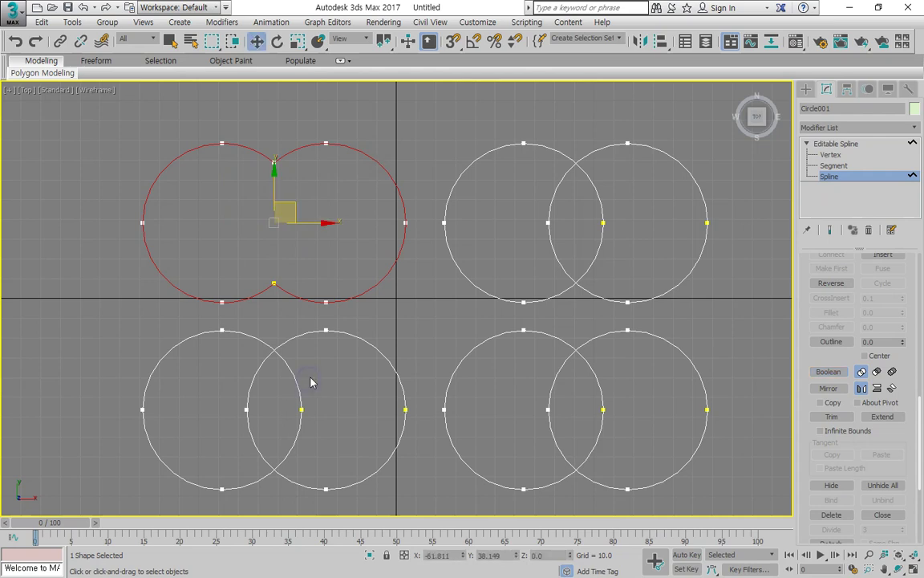
Subtract the right circle from the left circle of the lower-left pair with a Boolean Subtraction.
left_click(296, 384)
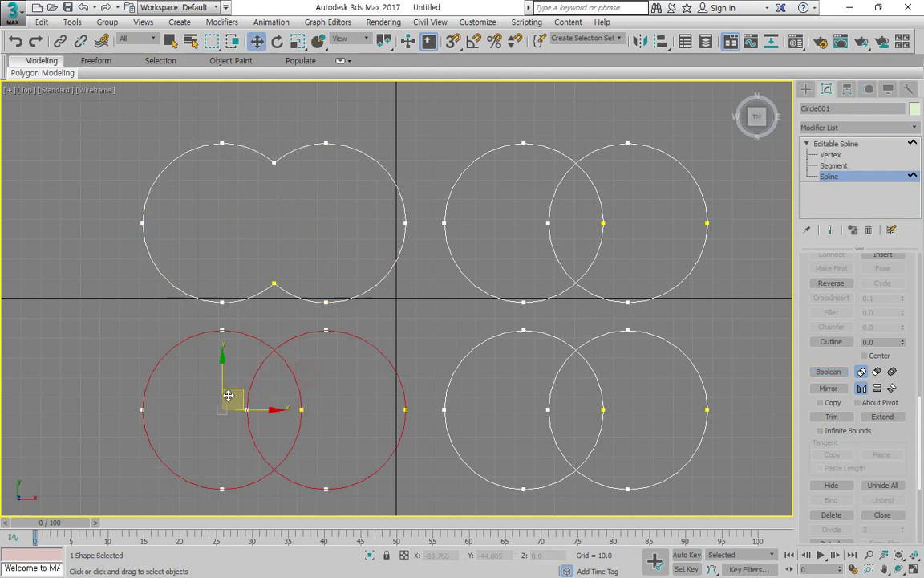
left_click(876, 371)
left_click(826, 372)
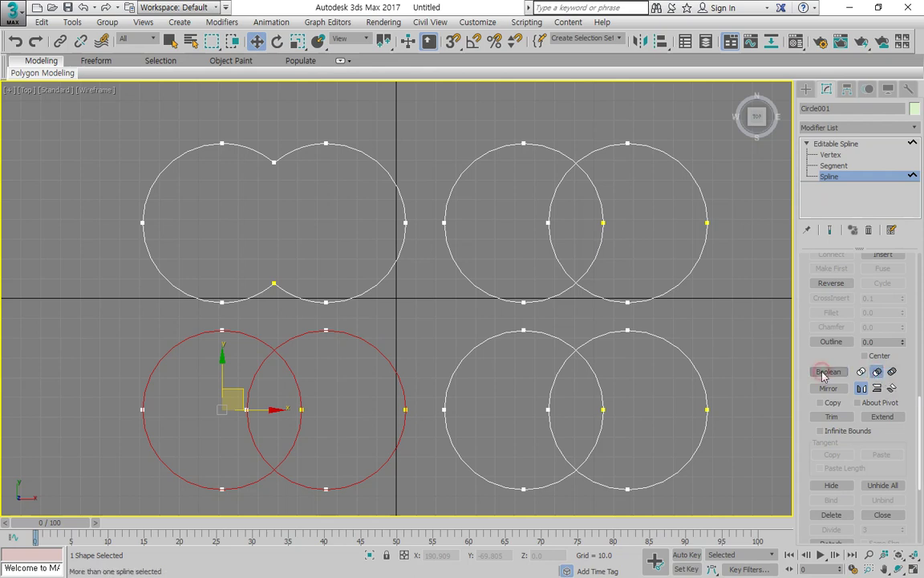
left_click(297, 353)
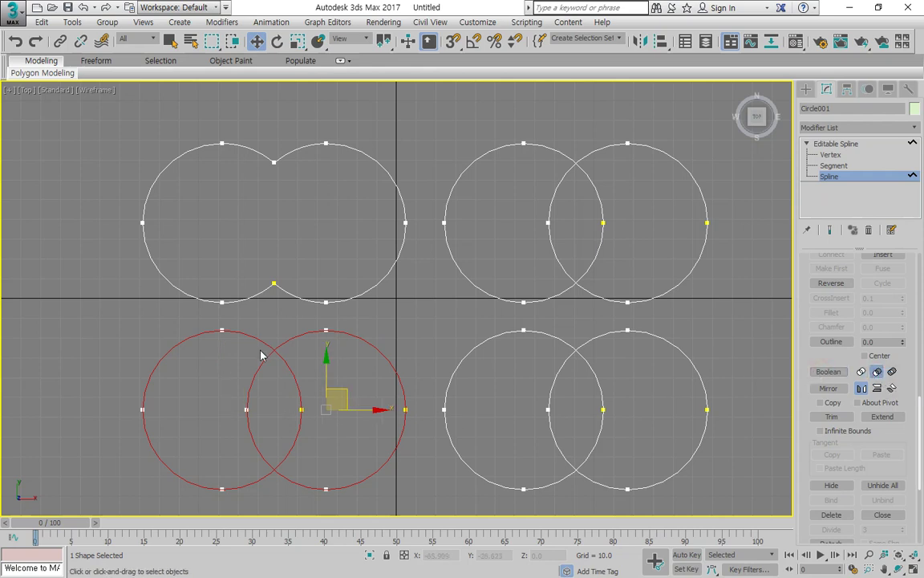
left_click(183, 361)
left_click(300, 406)
left_click(828, 371)
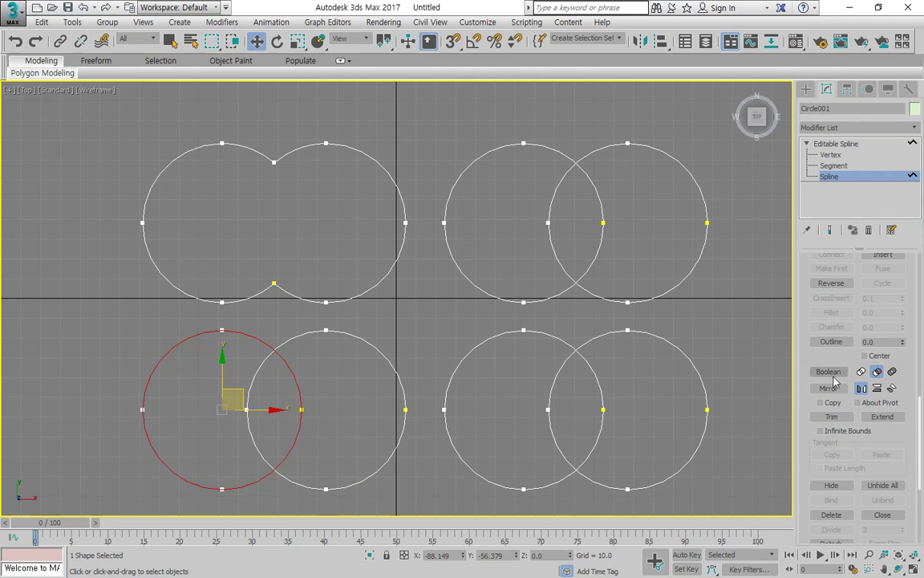
left_click(368, 340)
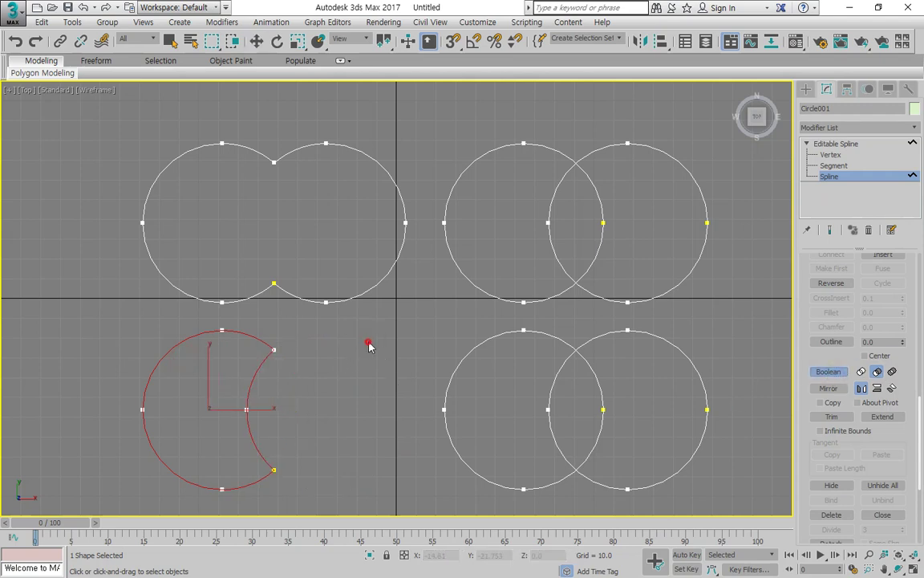
right_click(702, 367)
Subtract the left circle from the right circle of the lower-right pair with a Boolean Subtraction.
left_click(693, 361)
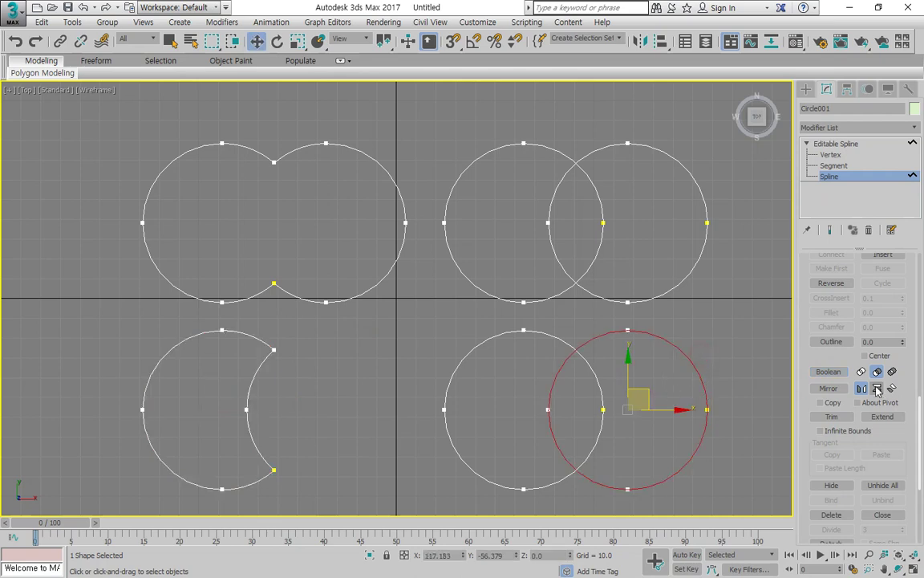
left_click(834, 373)
left_click(490, 336)
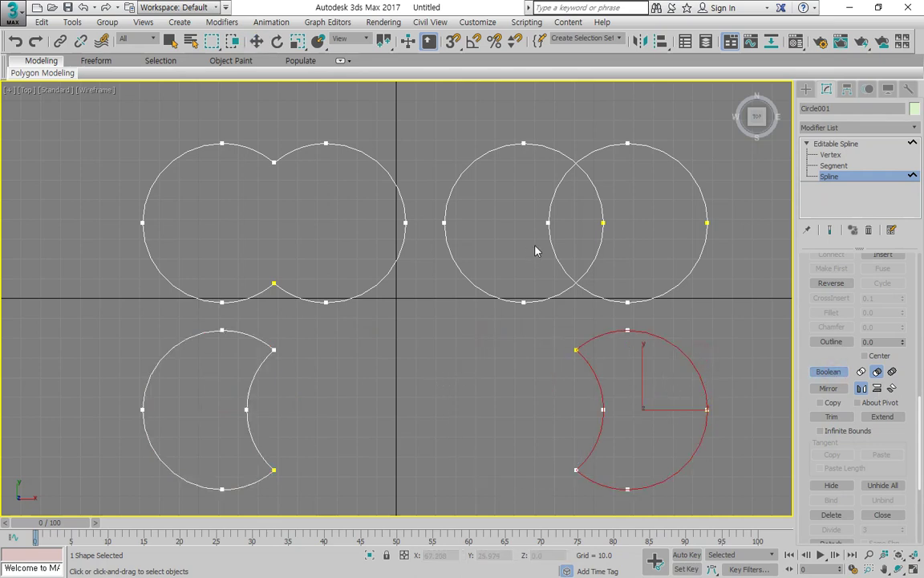
right_click(565, 202)
Reduce the upper-right circle pair to its overlapping area with a Boolean Intersection.
left_click(531, 233)
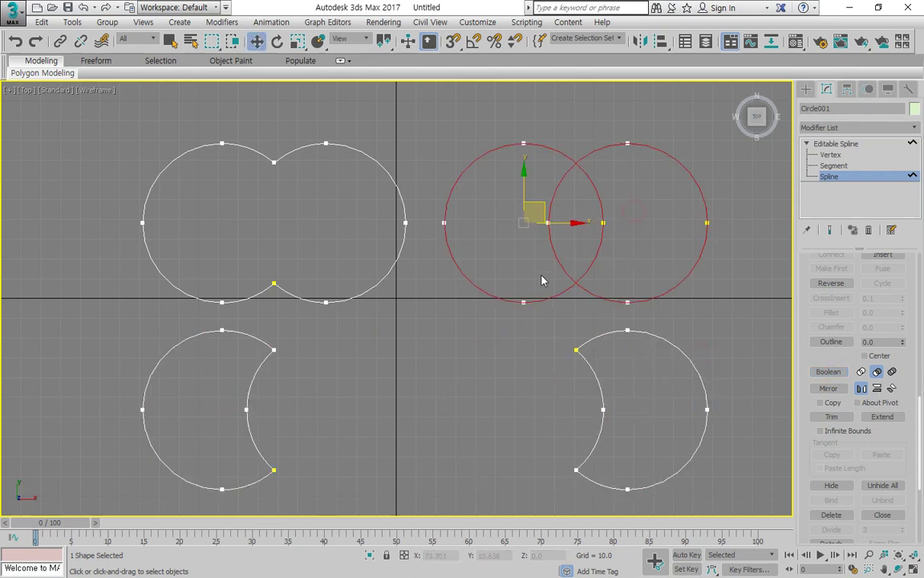
left_click(891, 371)
left_click(828, 371)
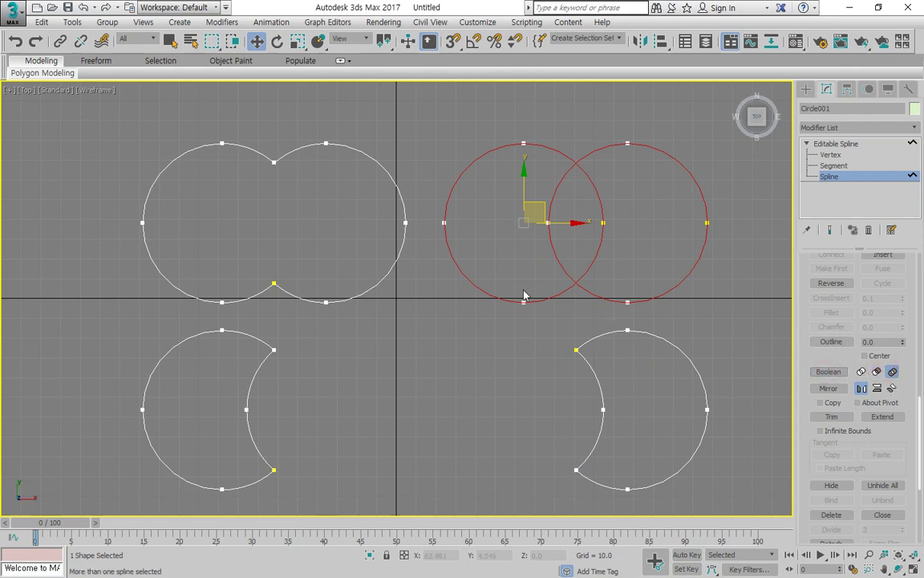
left_click(523, 291)
left_click(492, 278)
left_click(838, 371)
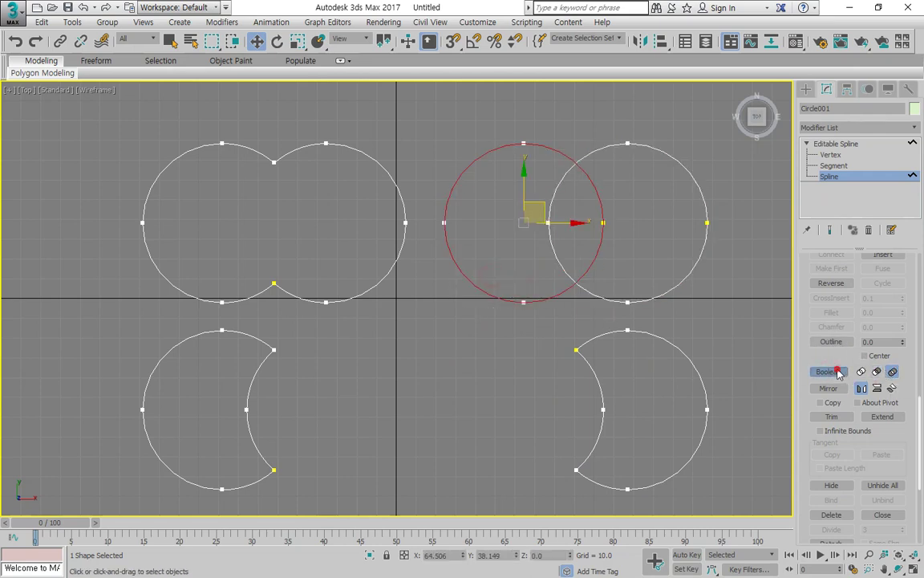
left_click(691, 270)
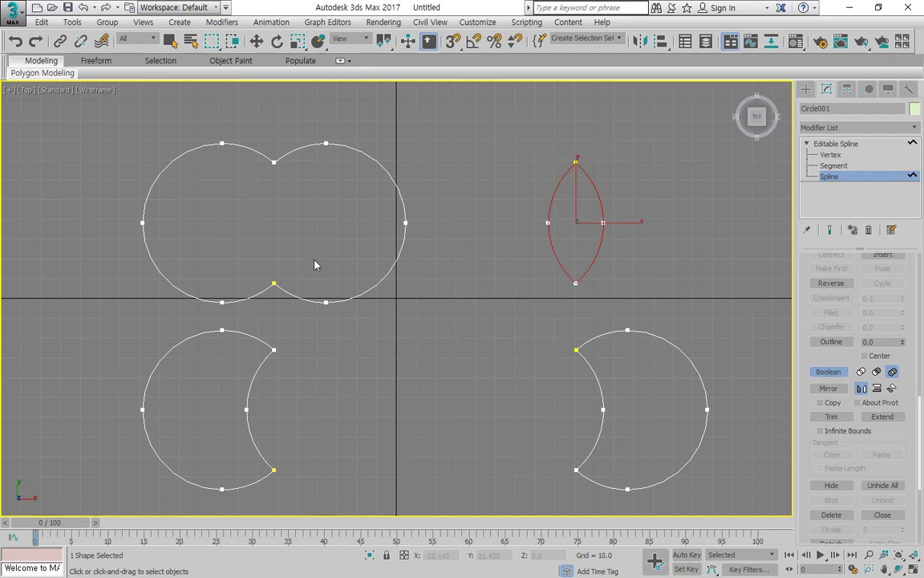
mouse_move(277, 263)
left_mouse_down()
mouse_move(237, 176)
mouse_move(290, 262)
left_mouse_up()
left_click_drag(601, 258, 624, 233)
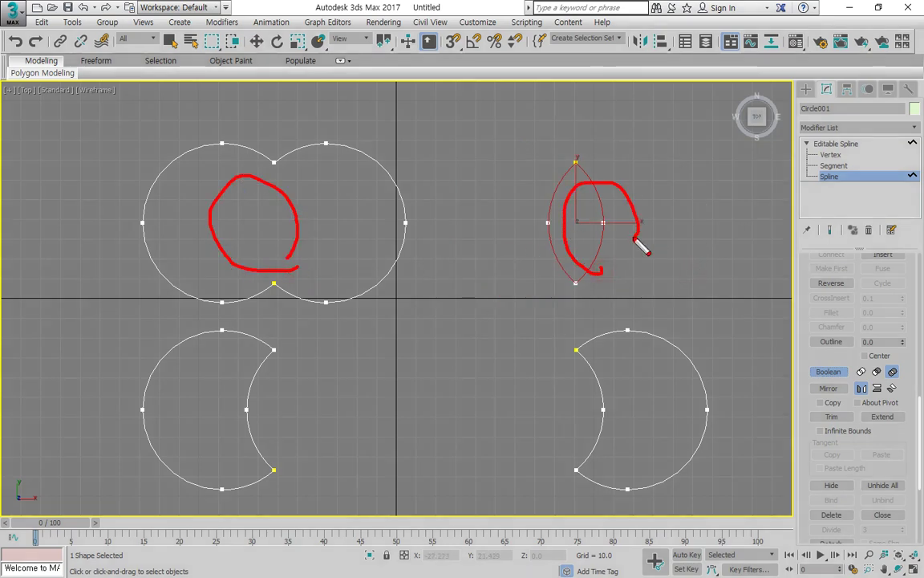
mouse_move(308, 373)
left_mouse_down()
mouse_move(287, 398)
mouse_move(574, 375)
mouse_move(560, 395)
left_mouse_up()
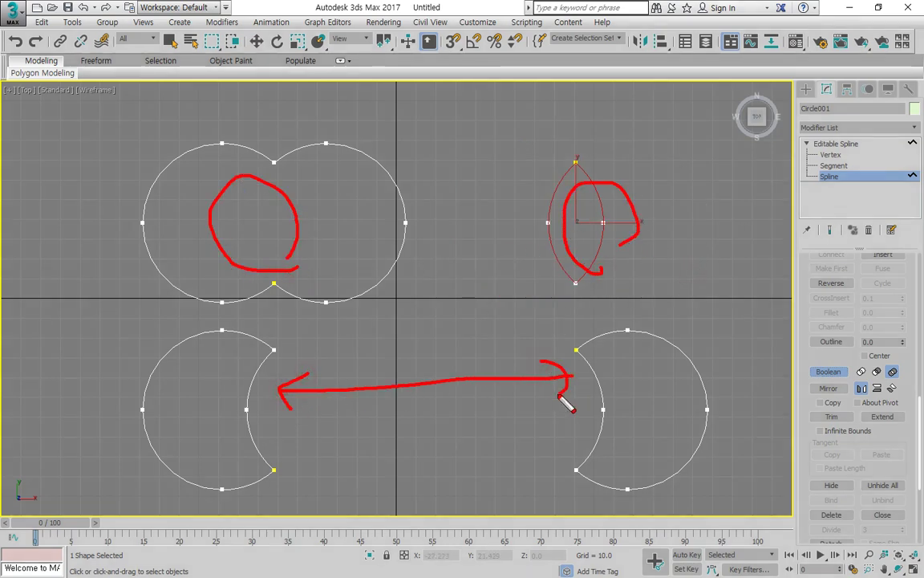
mouse_move(921, 375)
left_mouse_down()
mouse_move(776, 377)
mouse_move(891, 358)
mouse_move(917, 388)
left_mouse_up()
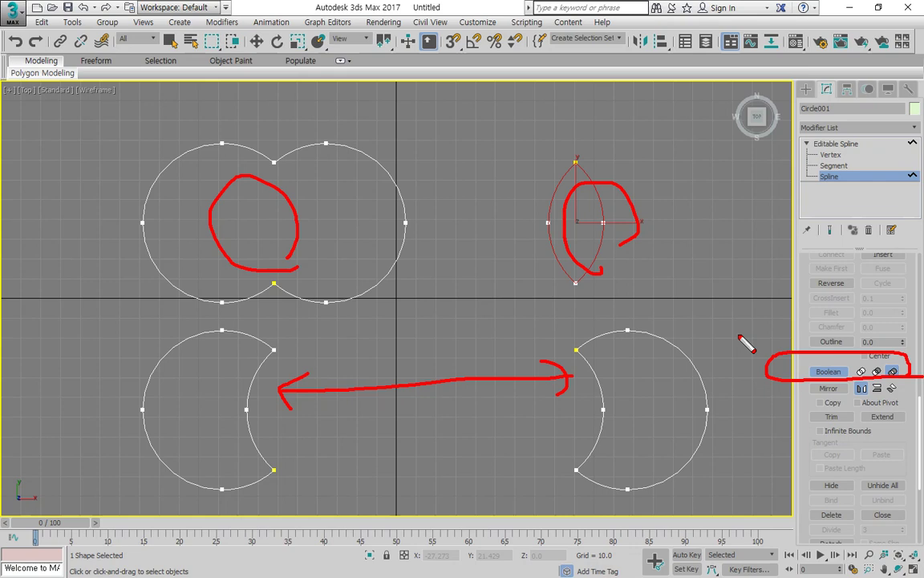
mouse_move(834, 267)
left_mouse_down()
mouse_move(852, 351)
mouse_move(866, 337)
left_mouse_up()
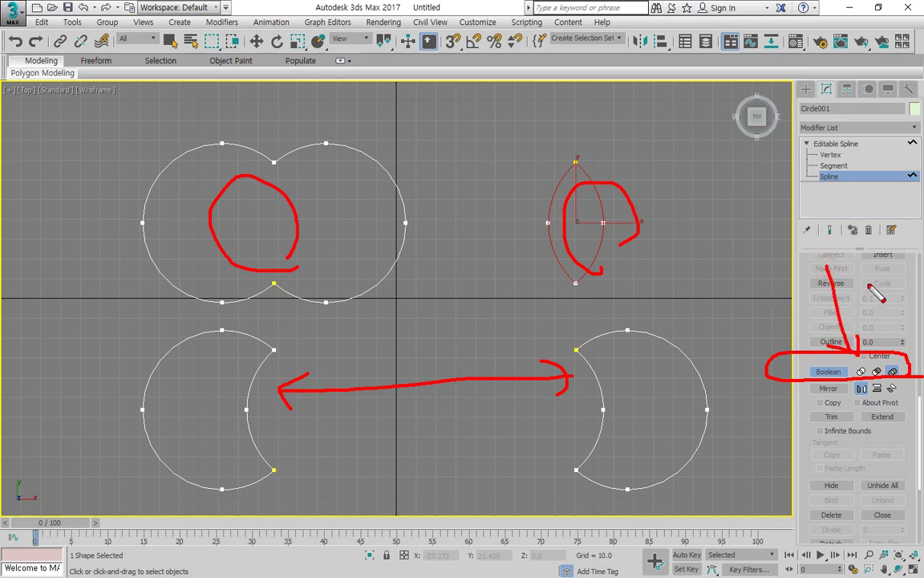
mouse_move(871, 283)
left_mouse_down()
mouse_move(875, 340)
mouse_move(884, 330)
left_mouse_up()
mouse_move(904, 278)
left_mouse_down()
mouse_move(904, 355)
mouse_move(894, 353)
mouse_move(903, 353)
left_mouse_up()
mouse_move(822, 380)
left_mouse_down()
mouse_move(806, 360)
mouse_move(820, 381)
mouse_move(451, 158)
mouse_move(407, 163)
mouse_move(420, 182)
left_mouse_up()
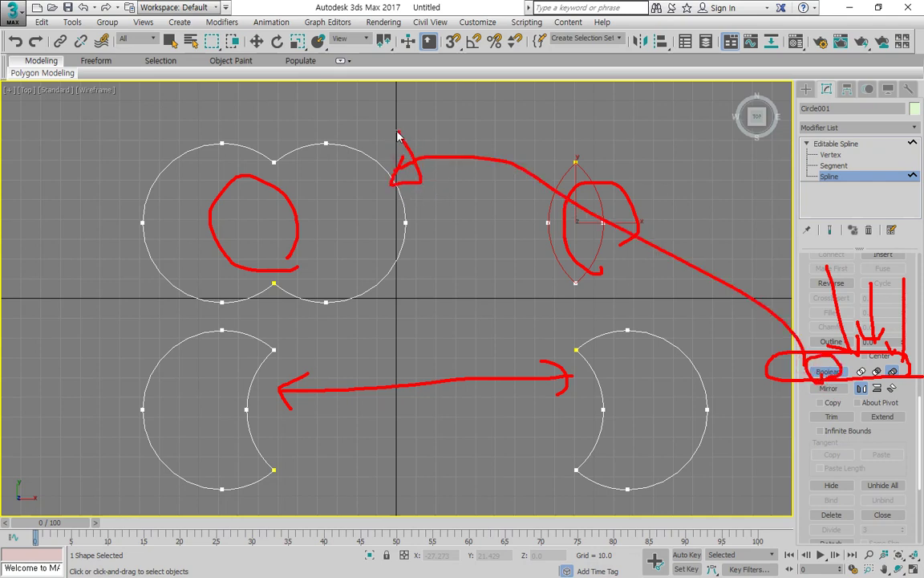
key("Escape")
Delete the top, right and bottom vertices of the right lobe of the united upper-left shape.
left_click(761, 335)
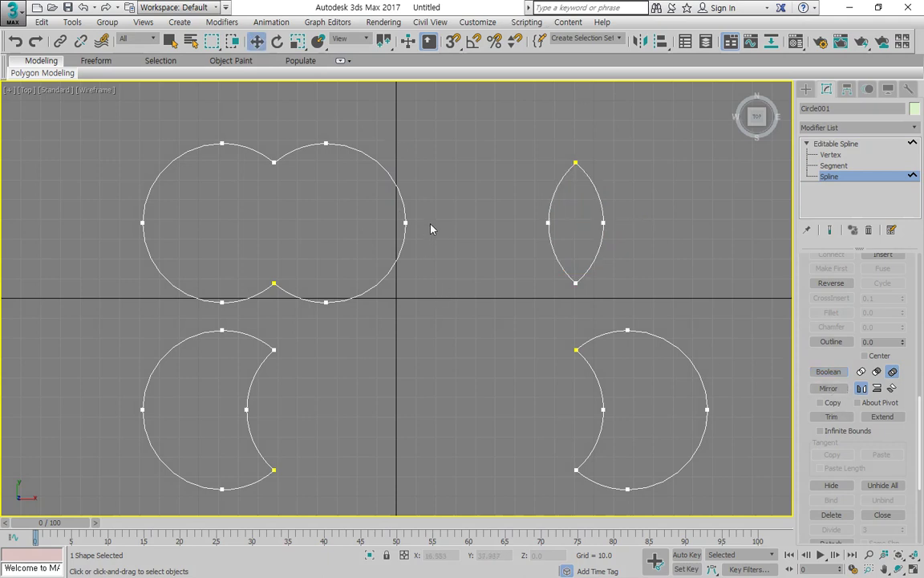
key("1")
left_click_drag(311, 110, 287, 100)
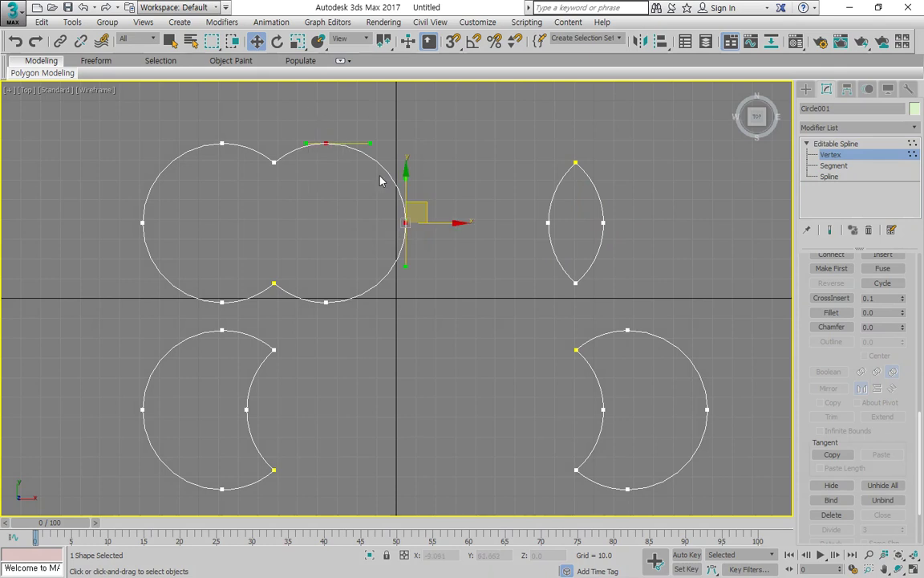
key("Delete")
left_click_drag(346, 320, 325, 270)
key("Delete")
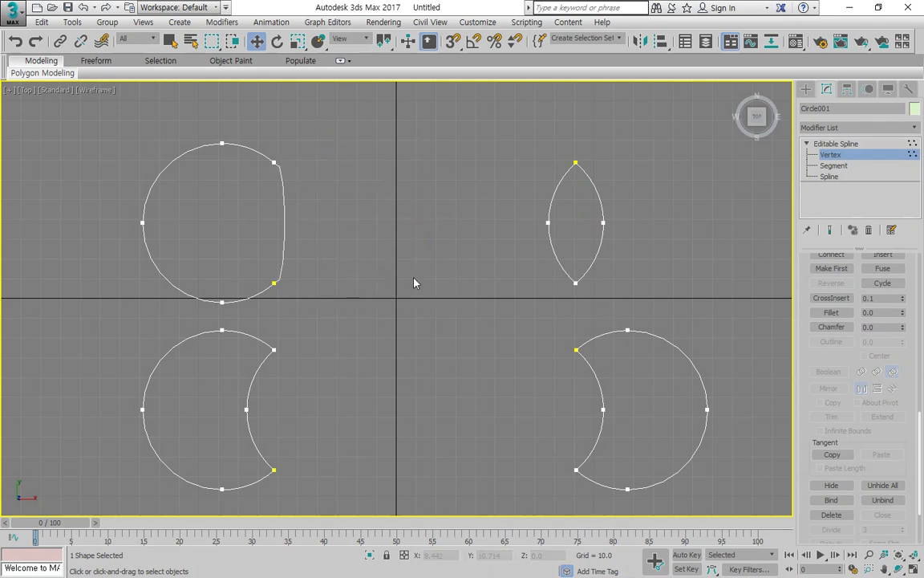
Undo the vertex deletions on the united upper-left shape.
key("ctrl+z")
key("ctrl+z")
key("ctrl+z")
key("ctrl+z")
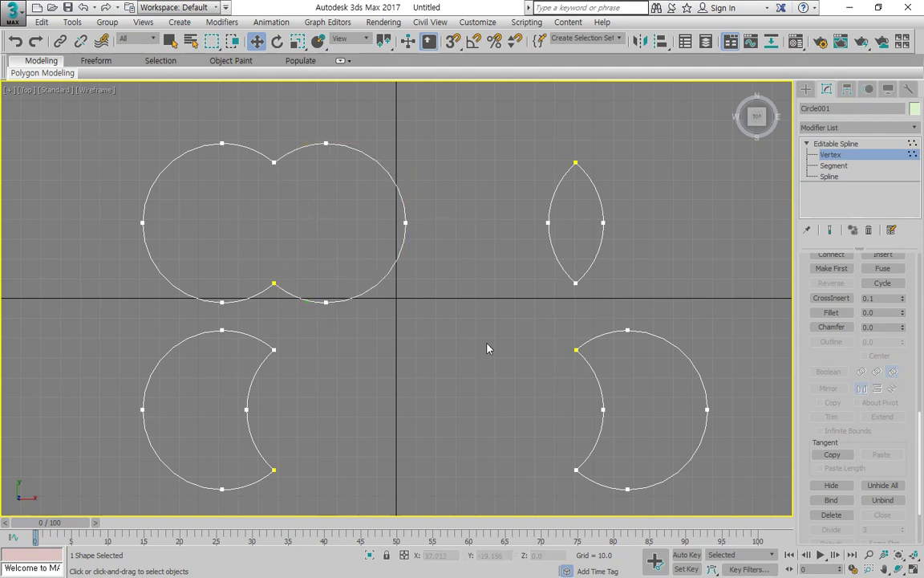
Rotate the lower-left crescent spline counter-clockwise so that its opening faces the upper right.
right_click(344, 423)
middle_click_drag(347, 397, 429, 280)
key("3")
left_click_drag(397, 429, 160, 199)
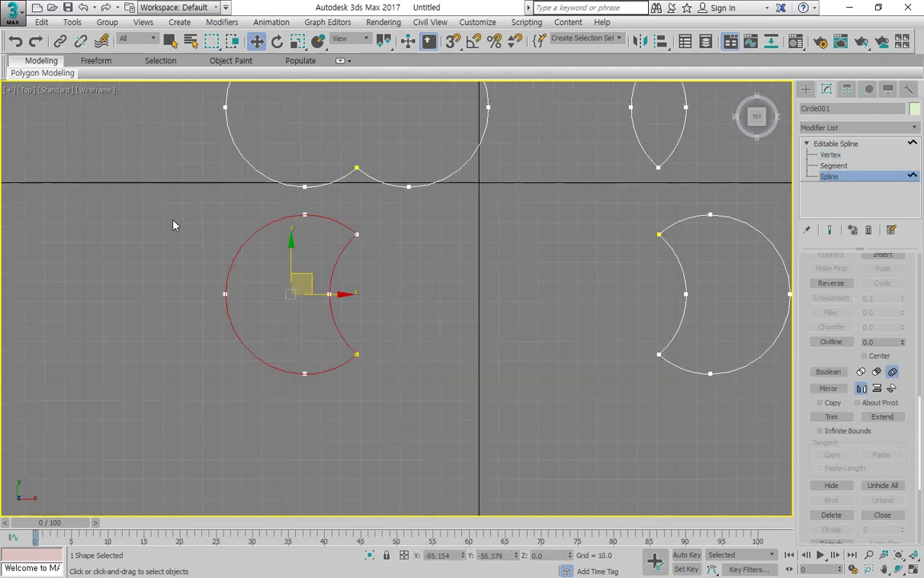
left_click(275, 42)
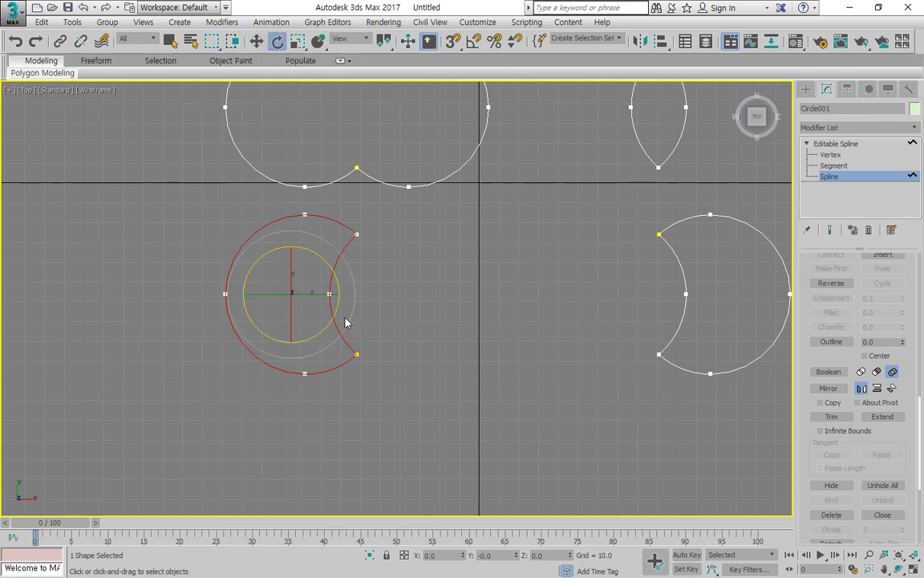
left_click_drag(346, 318, 393, 273)
left_click(434, 292)
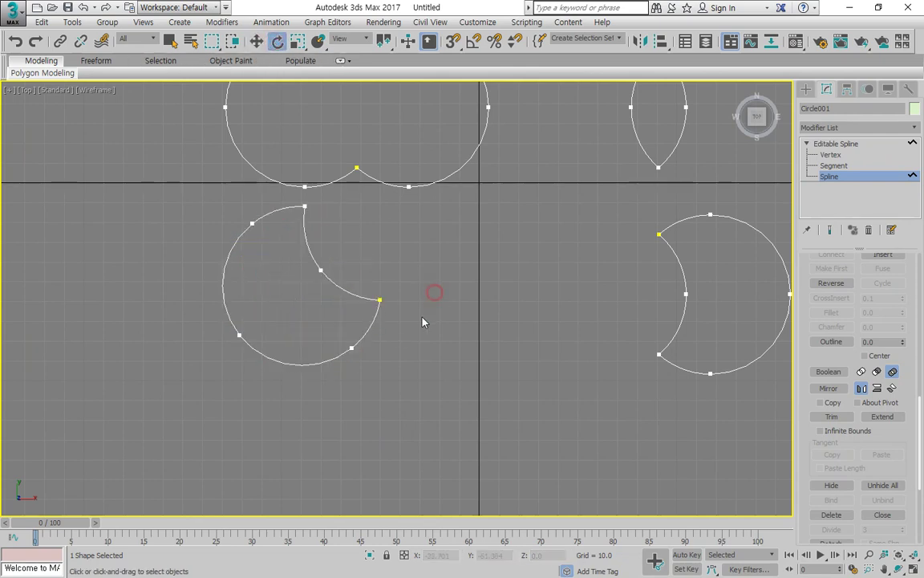
Select the rotated lower-left crescent at Spline level.
mouse_move(331, 387)
left_mouse_down()
mouse_move(204, 315)
mouse_move(402, 268)
mouse_move(182, 296)
mouse_move(367, 388)
left_mouse_up()
key("Escape")
mouse_move(425, 382)
left_mouse_down()
mouse_move(223, 250)
mouse_move(221, 268)
left_mouse_up()
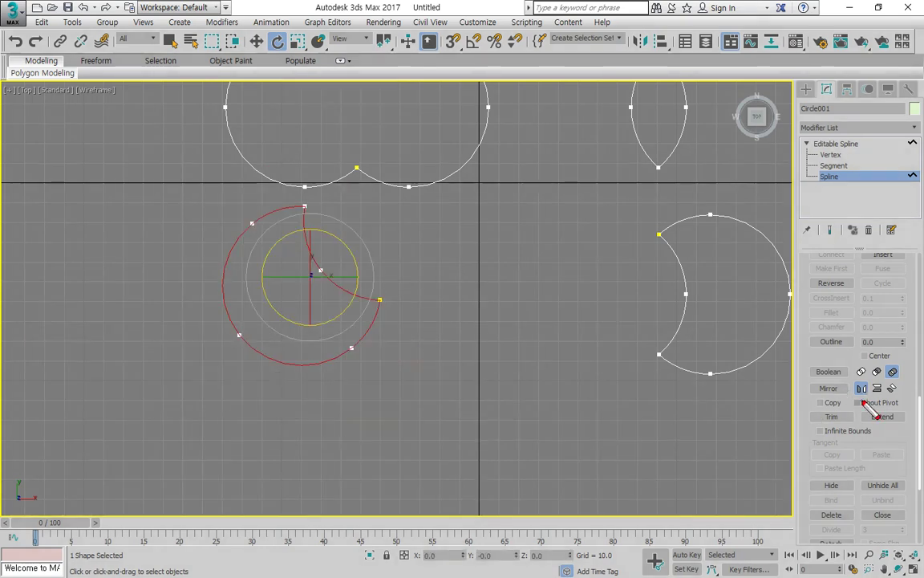
left_click_drag(857, 401, 900, 401)
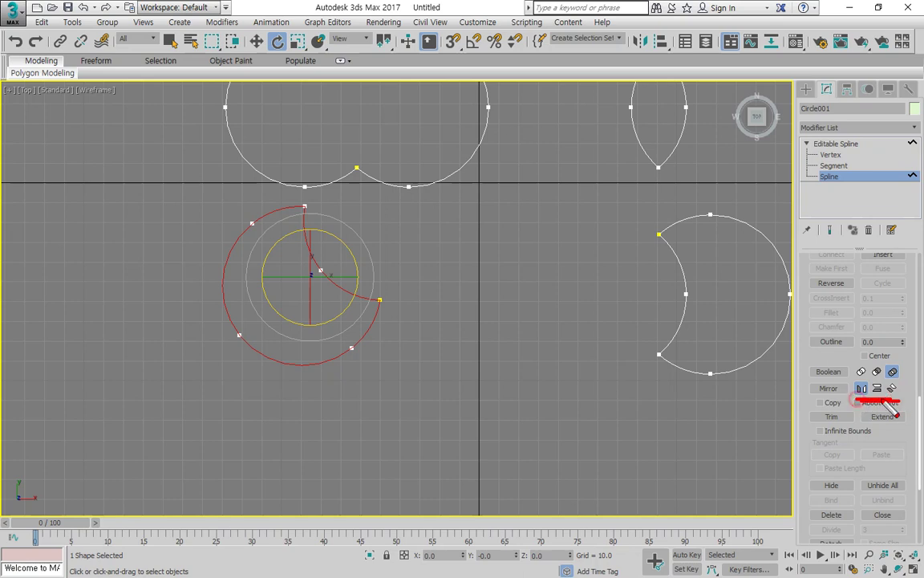
mouse_move(405, 263)
left_mouse_down()
mouse_move(401, 274)
mouse_move(479, 284)
mouse_move(522, 233)
mouse_move(540, 245)
left_mouse_up()
left_click_drag(527, 298, 516, 282)
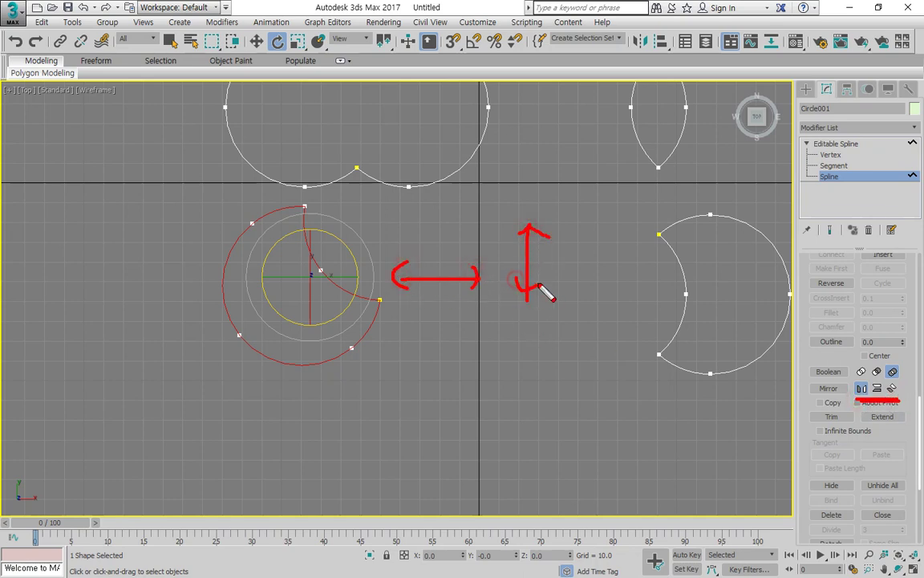
mouse_move(581, 273)
left_mouse_down()
mouse_move(619, 228)
mouse_move(590, 277)
left_mouse_up()
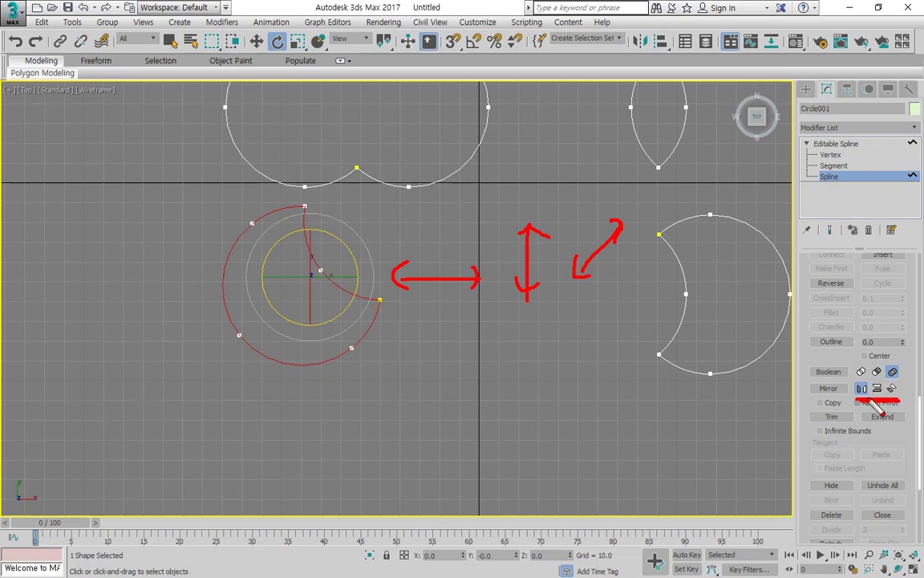
key("Escape")
Mirror the rotated crescent spline horizontally back and forth several times.
left_click(829, 389)
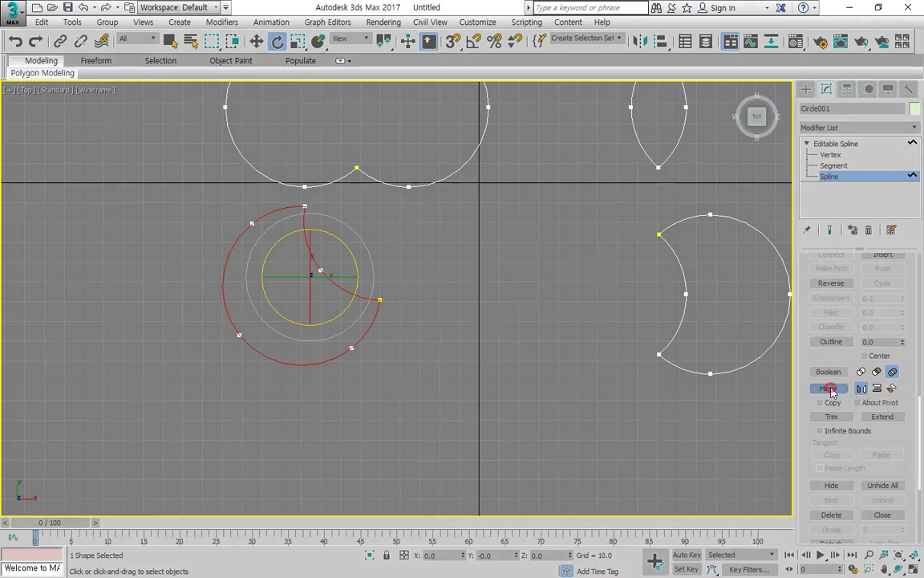
left_click(828, 389)
left_click(828, 389)
left_click(829, 389)
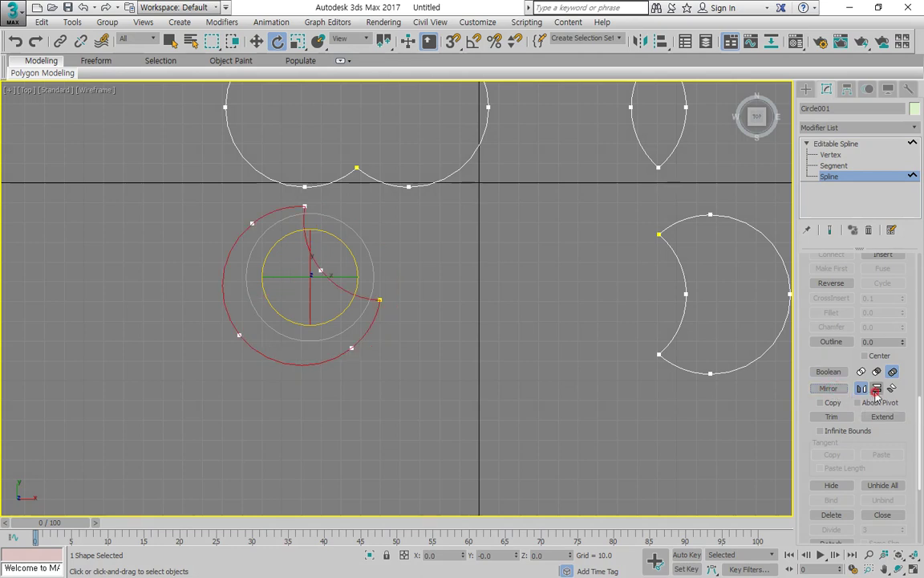
Mirror the rotated crescent spline vertically back and forth several times.
left_click(876, 388)
left_click(828, 389)
left_click(829, 389)
left_click(829, 389)
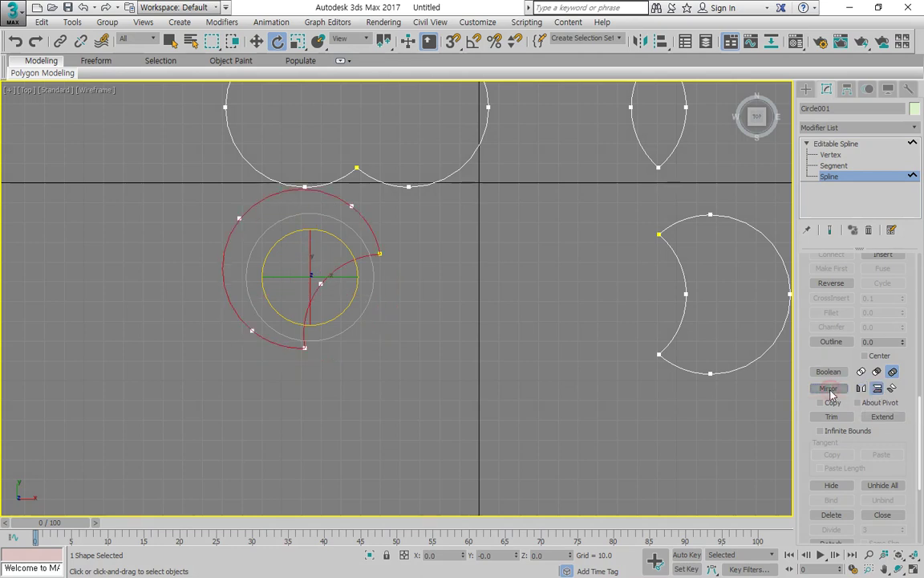
left_click(828, 389)
Mirror the crescent spline in both directions at once, back and forth several times.
left_click(892, 388)
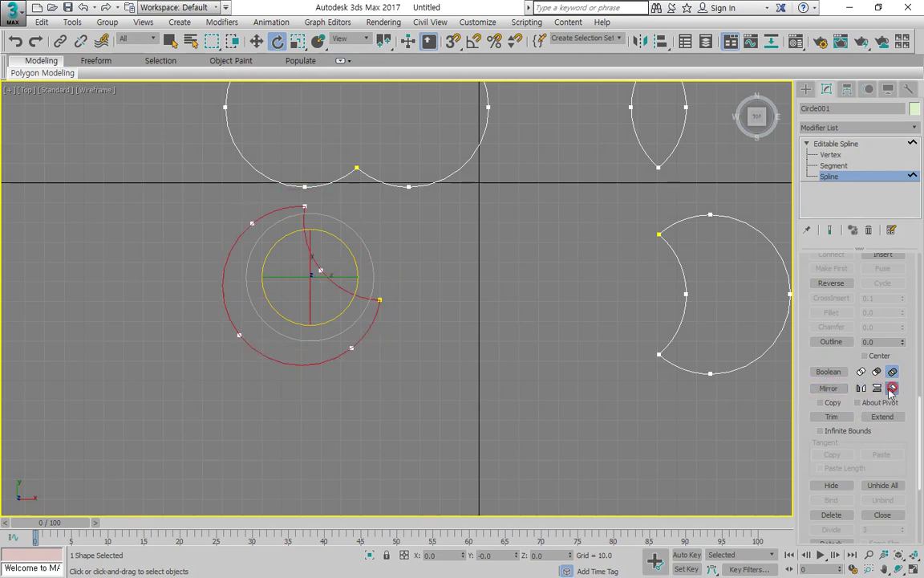
left_click(829, 389)
left_click(829, 389)
left_click(829, 390)
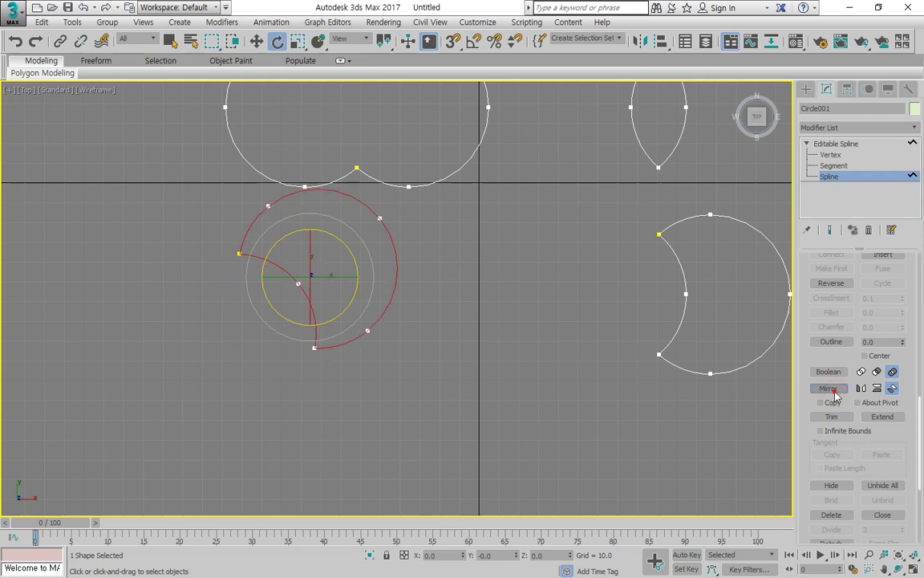
left_click(829, 389)
Make a horizontally mirrored copy of the crescent and move it to the right of the original.
left_click(820, 402)
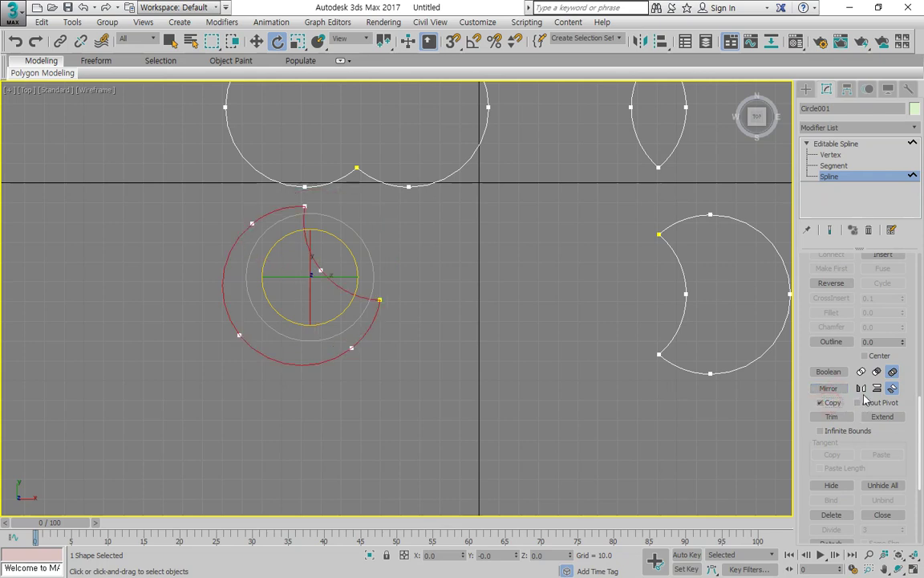
left_click(835, 392)
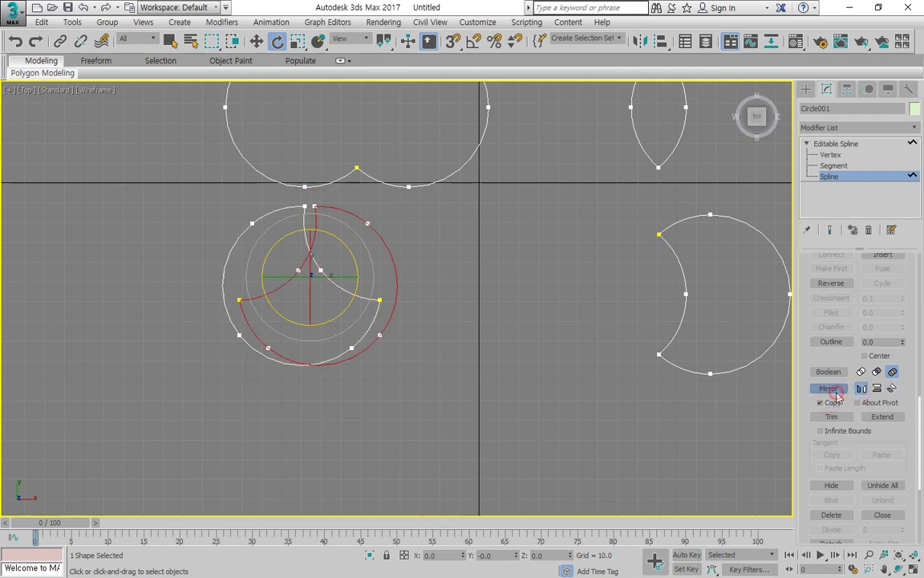
right_click(378, 277)
left_click(401, 282)
left_click_drag(349, 277, 512, 297)
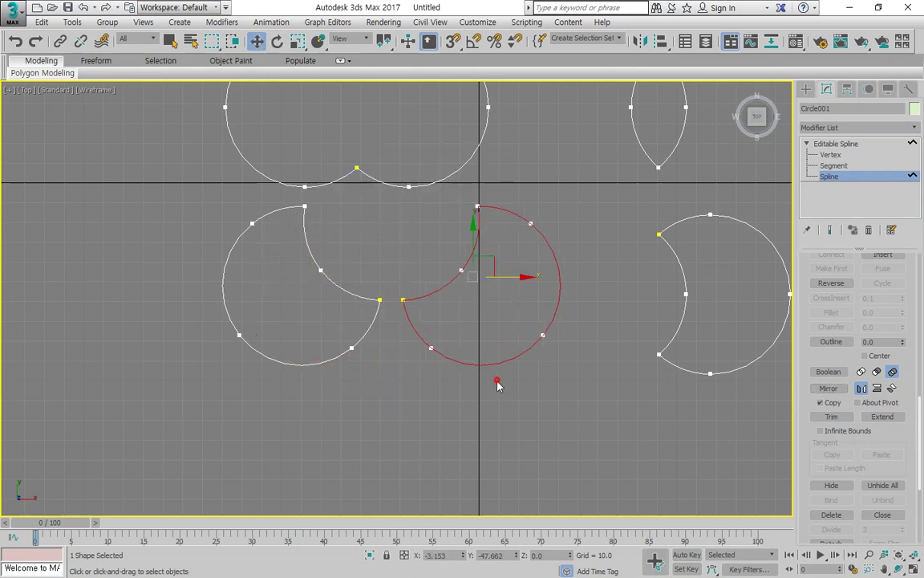
Make vertically mirrored copies of both crescents and move the copies above the originals.
left_click_drag(546, 418, 221, 313)
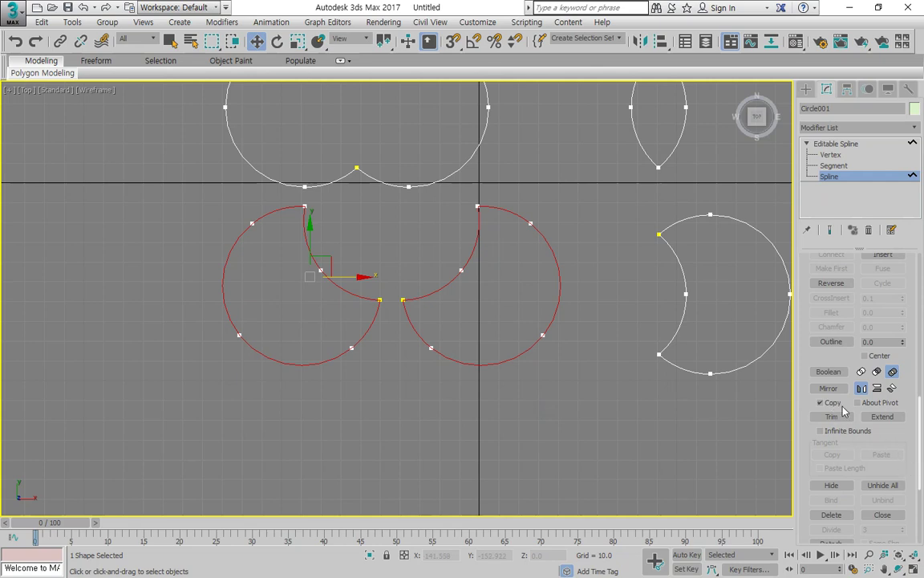
left_click(876, 387)
left_click(838, 391)
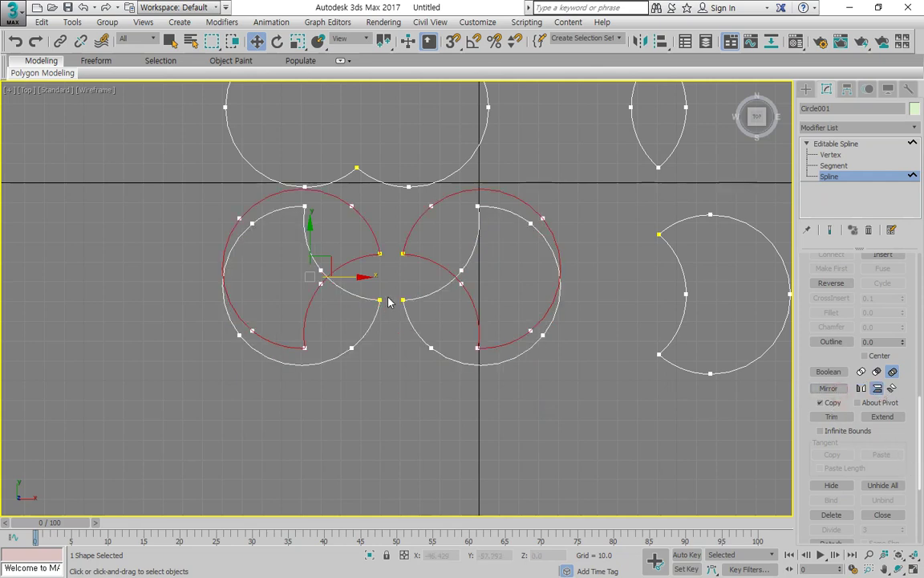
left_click_drag(308, 227, 309, 66)
middle_click_drag(427, 189, 405, 242)
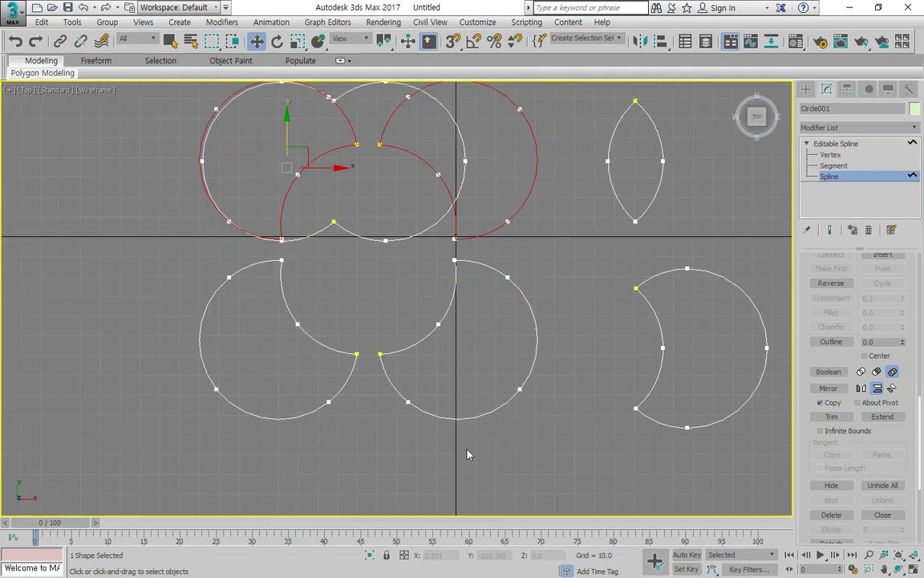
Select all four crescent splines and move them down, clear of the united double-circle shape.
left_click_drag(479, 457, 274, 352)
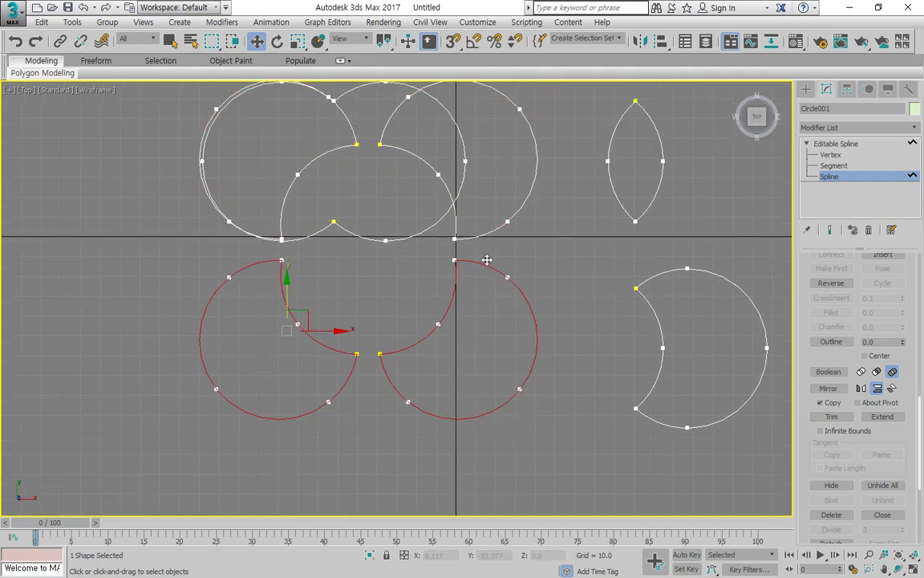
left_click(493, 223, "ctrl")
left_click(290, 189, "ctrl")
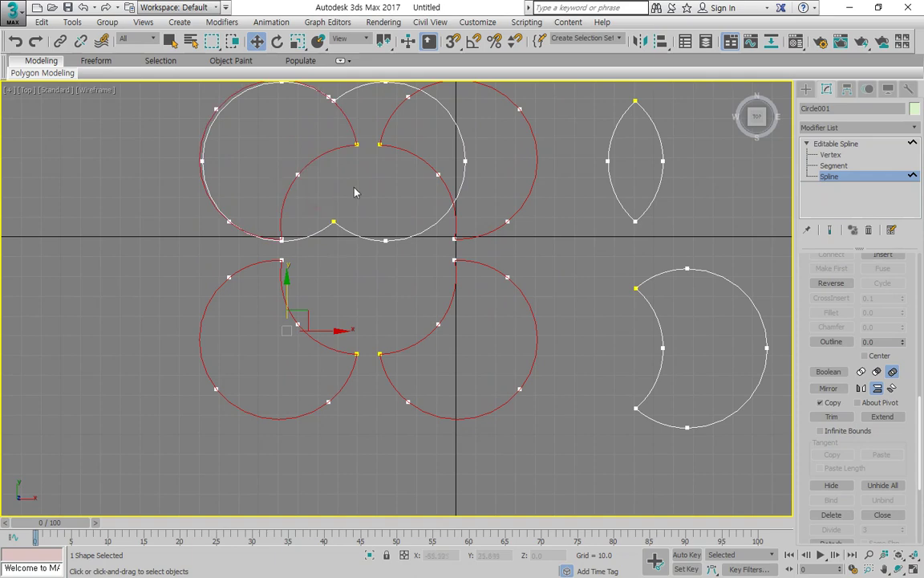
left_click_drag(287, 291, 302, 468)
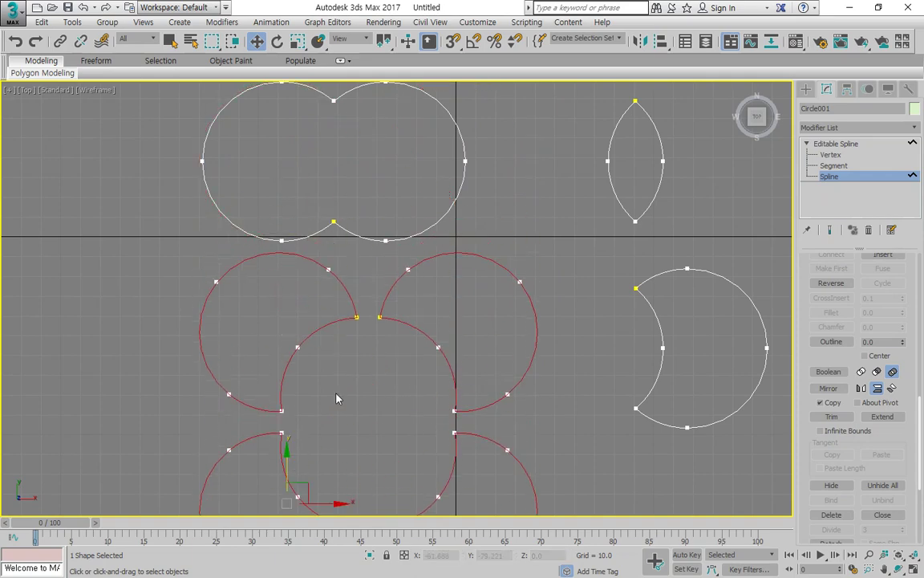
Move the upper-left crescent of the group up so that it overlaps the united double-circle shape.
scroll(335, 395, "down", 3)
middle_click_drag(346, 368, 334, 285)
left_click(426, 353)
scroll(361, 335, "up", 2)
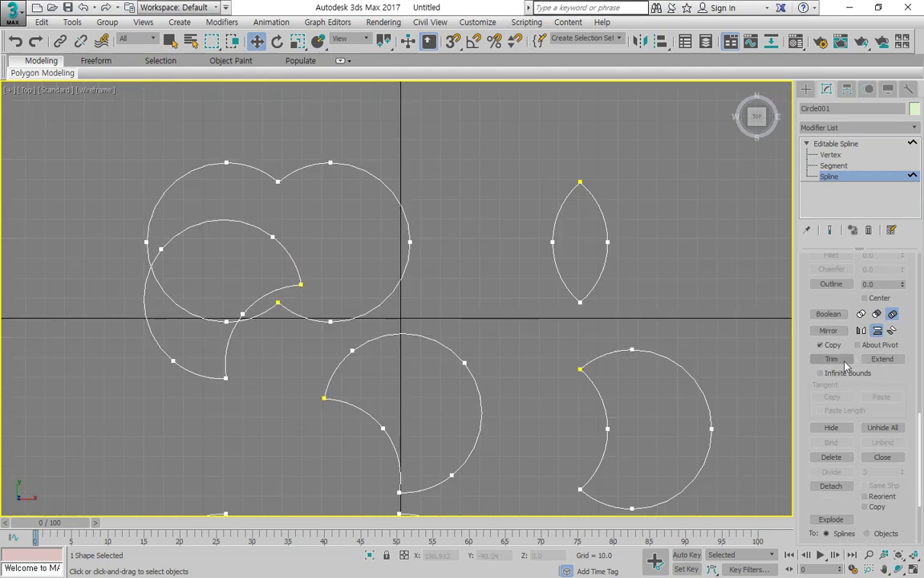
Trim the crescent's portion inside the united shape and undo the trim.
left_click(831, 360)
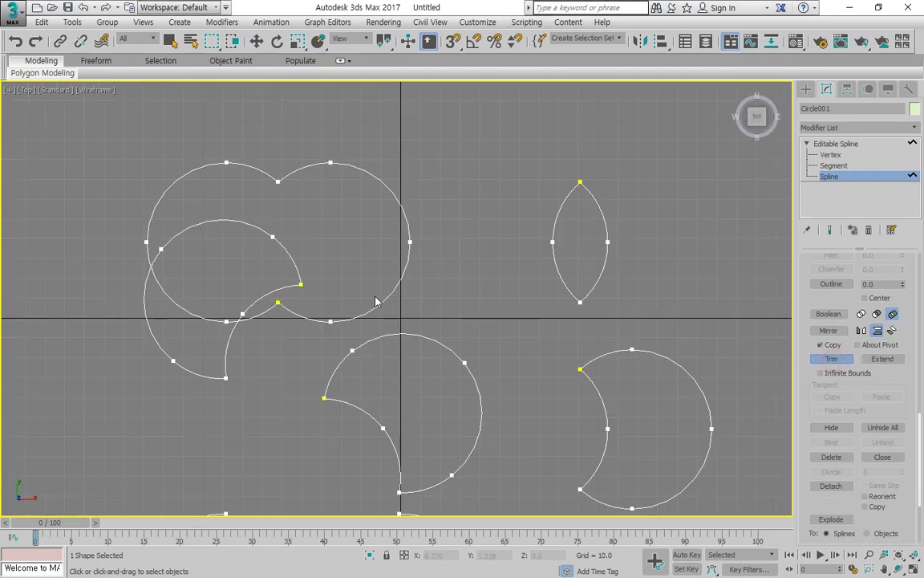
left_click(216, 218)
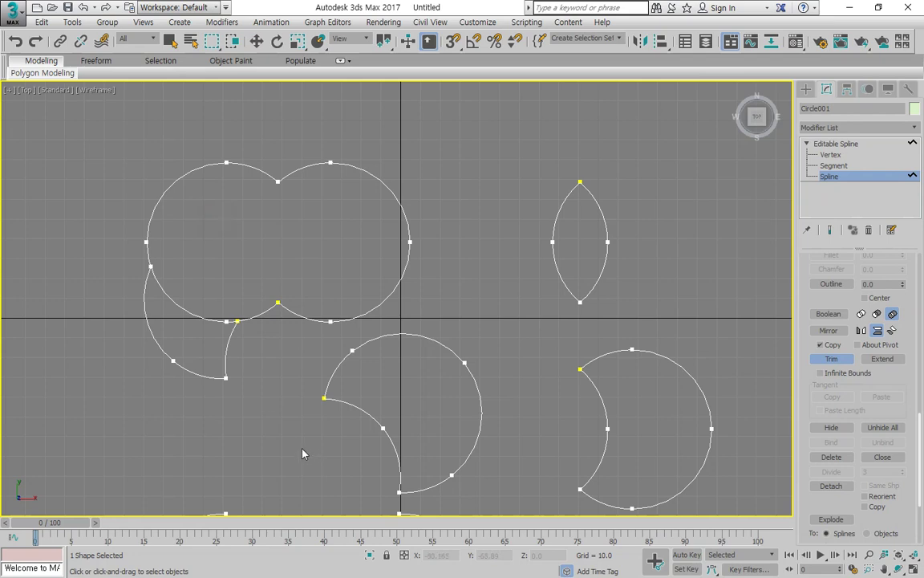
key("w")
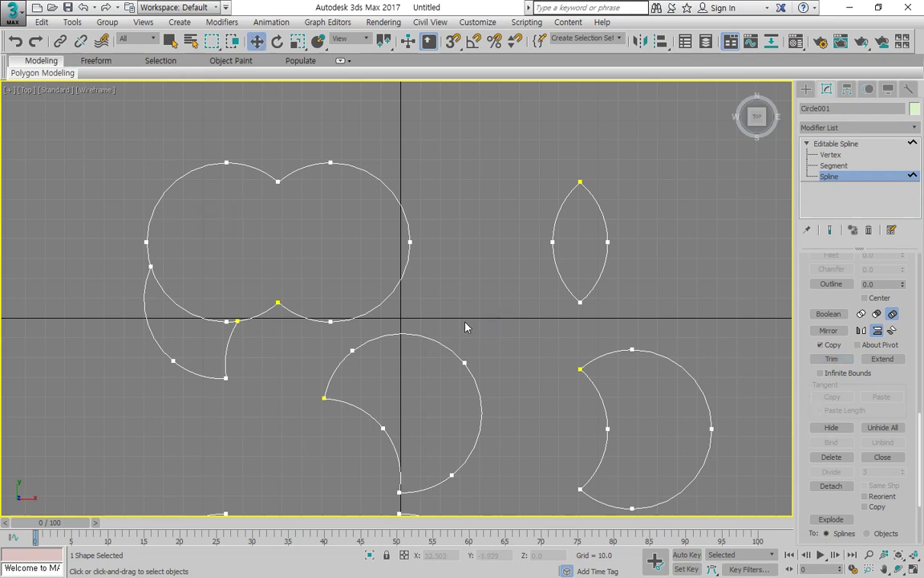
key("ctrl+z")
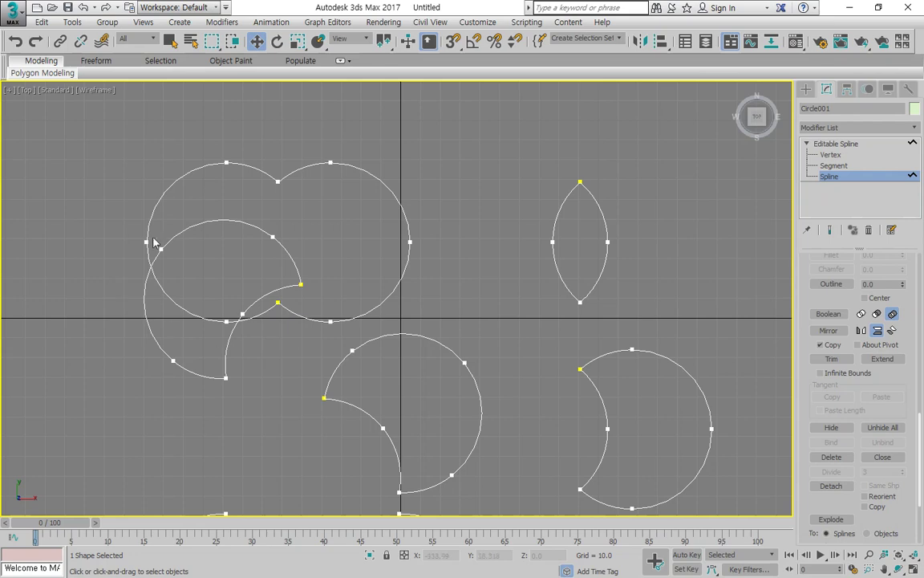
Trim away the crescent's portion inside the united shape and extend both open ends to the shape's upper outline.
left_click(831, 359)
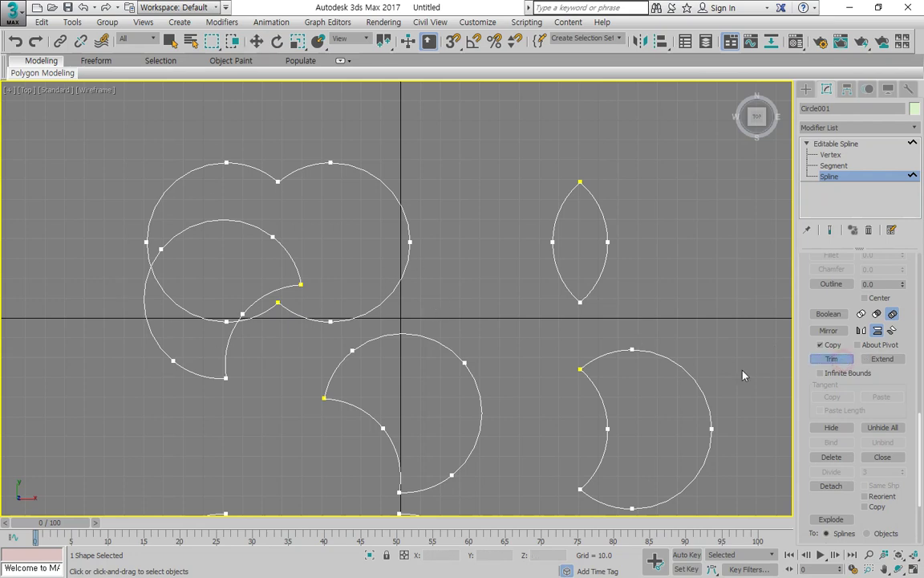
left_click(291, 257)
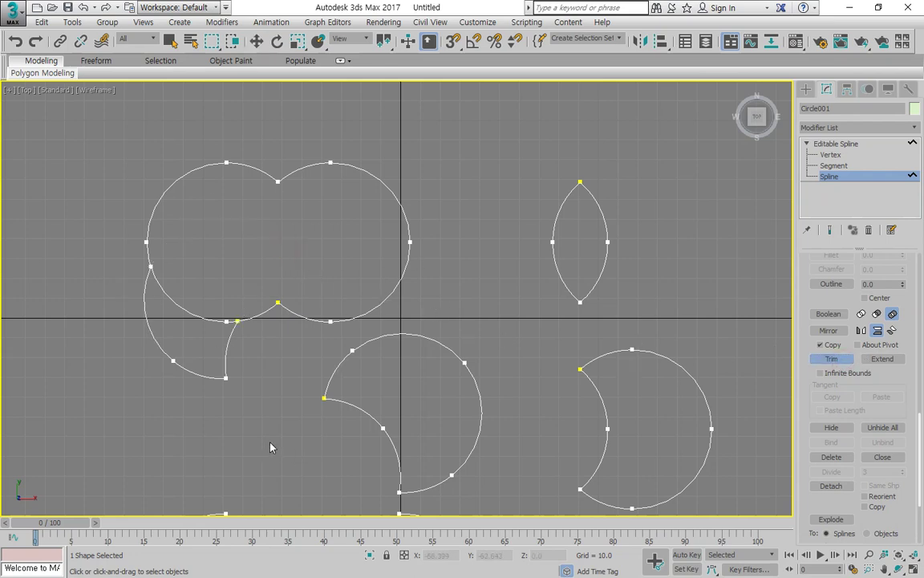
left_click(882, 359)
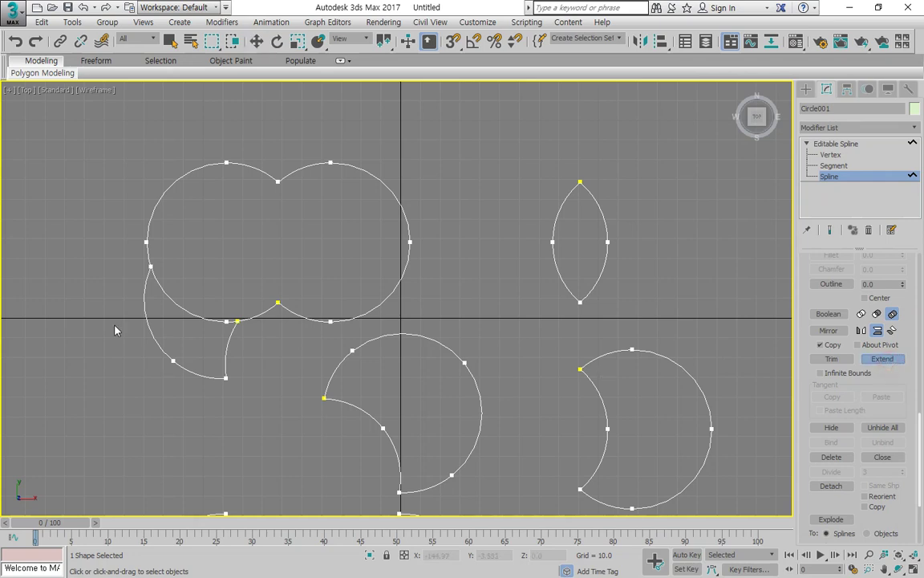
left_click(147, 277)
left_click(233, 325)
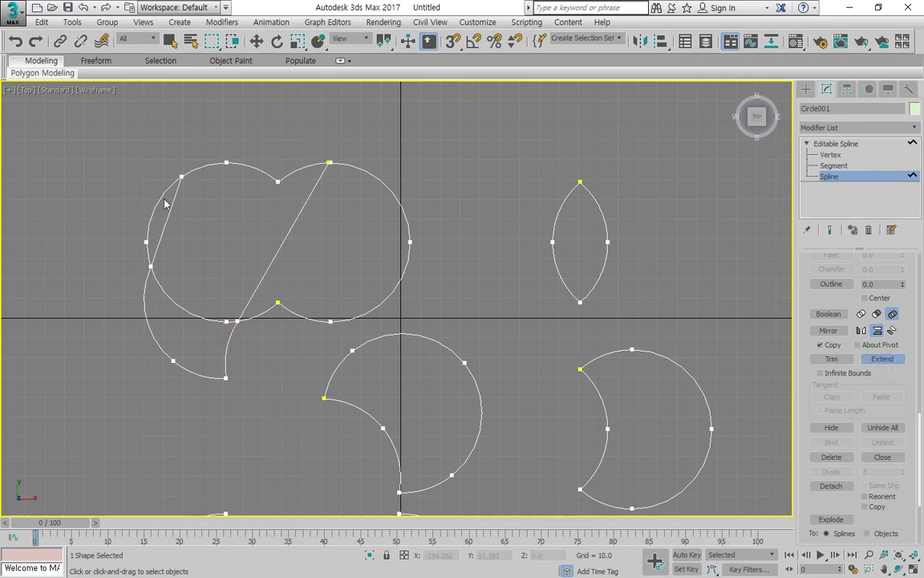
right_click(717, 311)
Hide the lens spline and the right-hand crescent after moving the crescent up, and unhide all splines.
left_click_drag(493, 98, 606, 209)
left_click(823, 429)
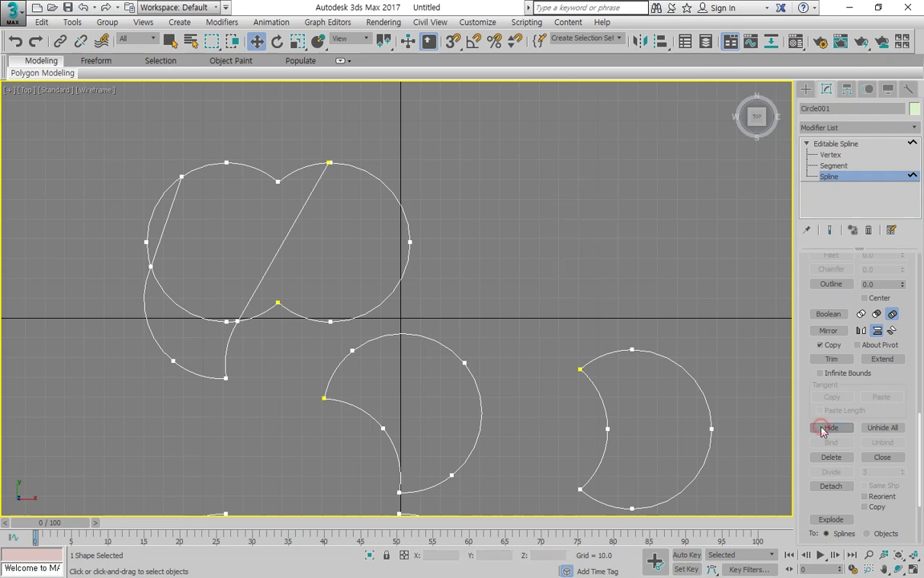
left_click_drag(617, 352, 619, 220)
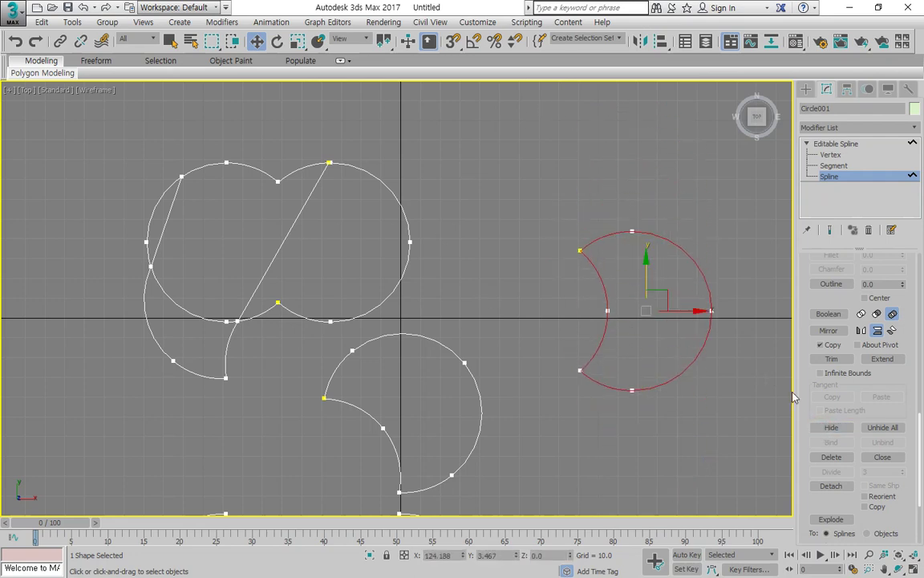
left_click(823, 427)
left_click(882, 427)
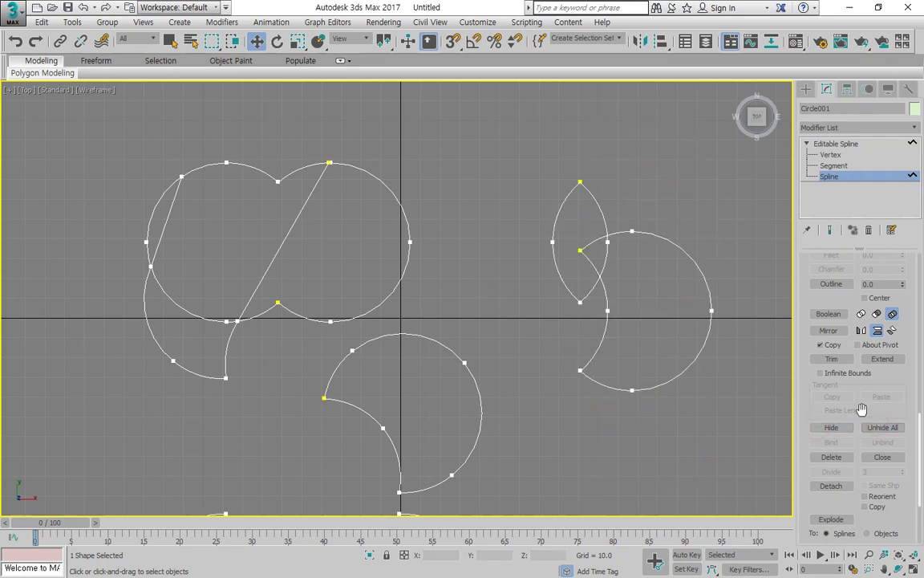
Move the right-hand crescent down so that it sits clear below the lens spline.
left_click(697, 266)
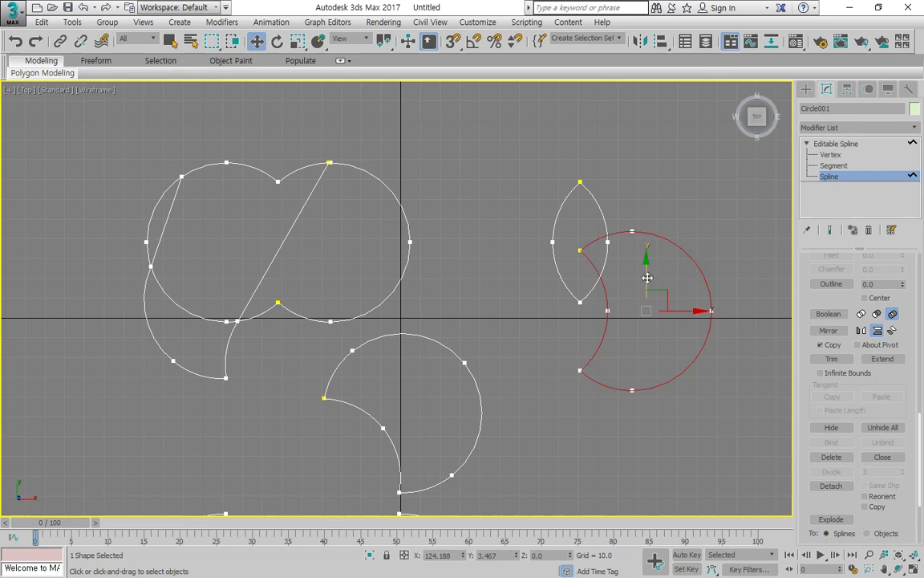
left_click_drag(647, 277, 646, 357)
left_click(705, 284)
Select the trimmed and extended crescent and move it left, clear of the united double-circle shape.
middle_click_drag(522, 289, 488, 260)
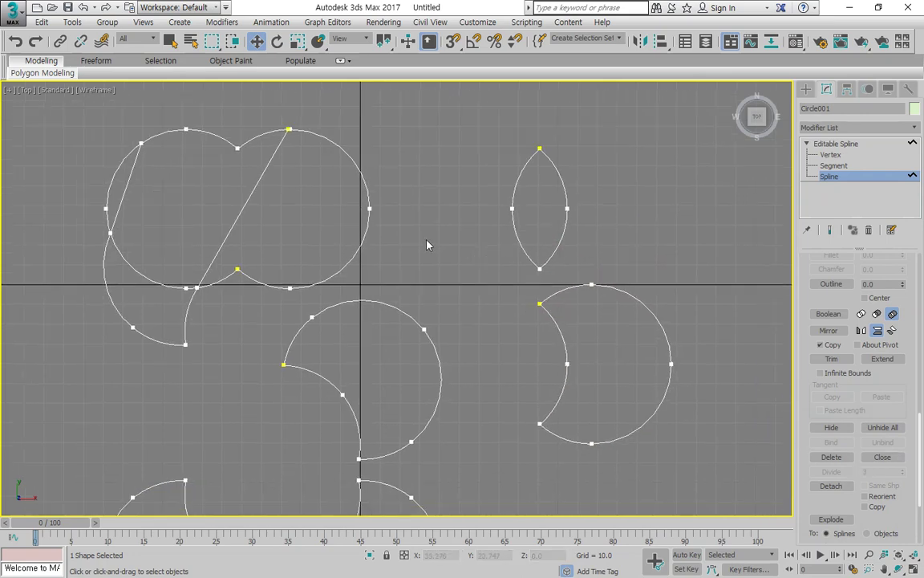
right_click(211, 320)
left_click(233, 332)
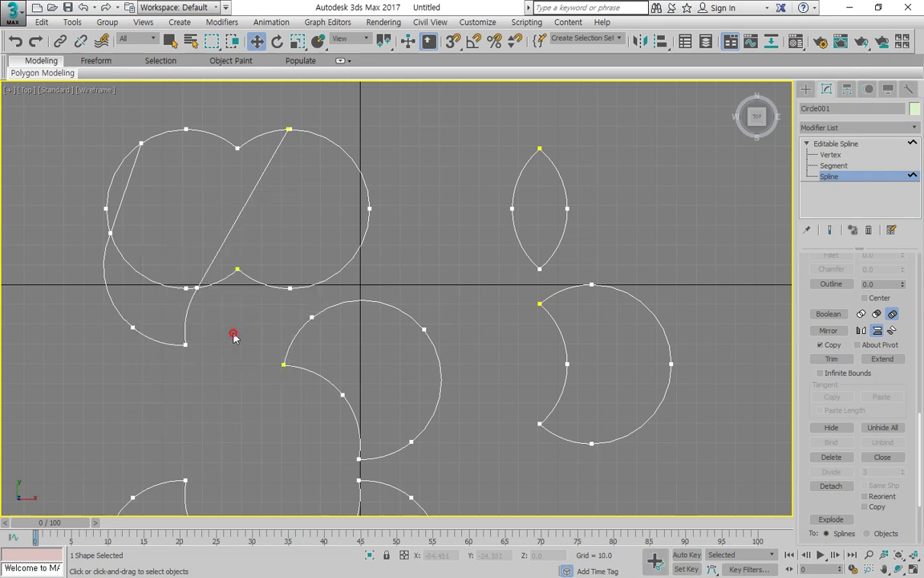
left_click(185, 322)
left_click_drag(226, 237, 37, 251)
middle_click_drag(443, 379, 783, 441)
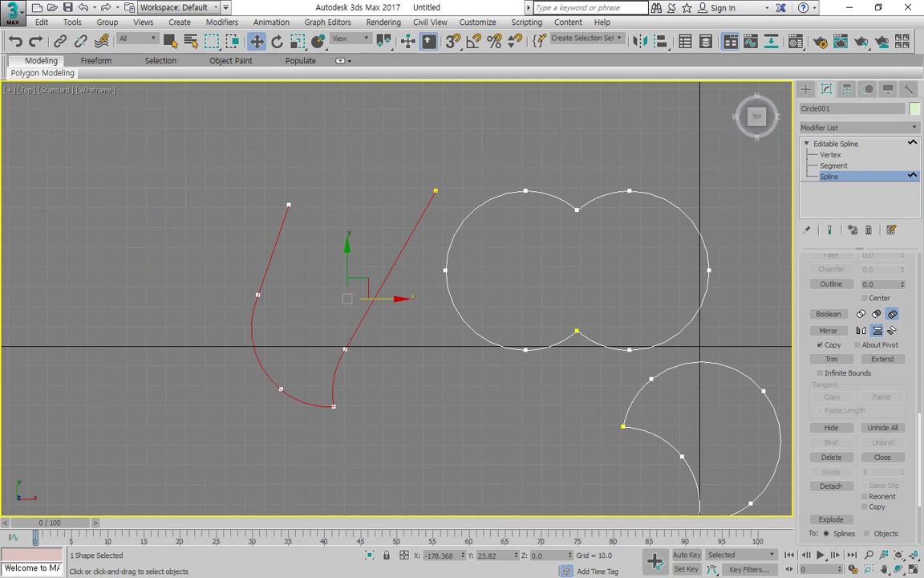
Try closing the open spline between its two upper ends and deleting it.
scroll(834, 385, "down", 2)
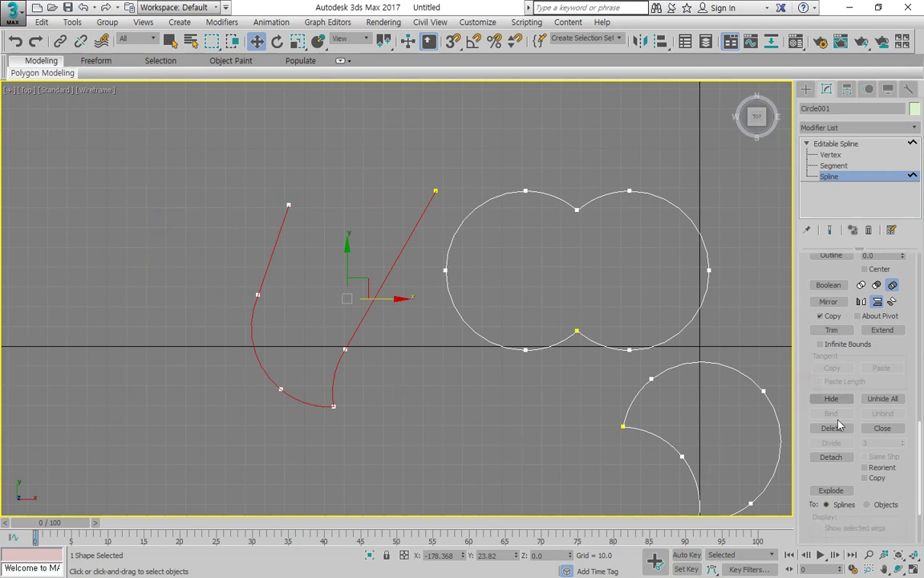
left_click(882, 428)
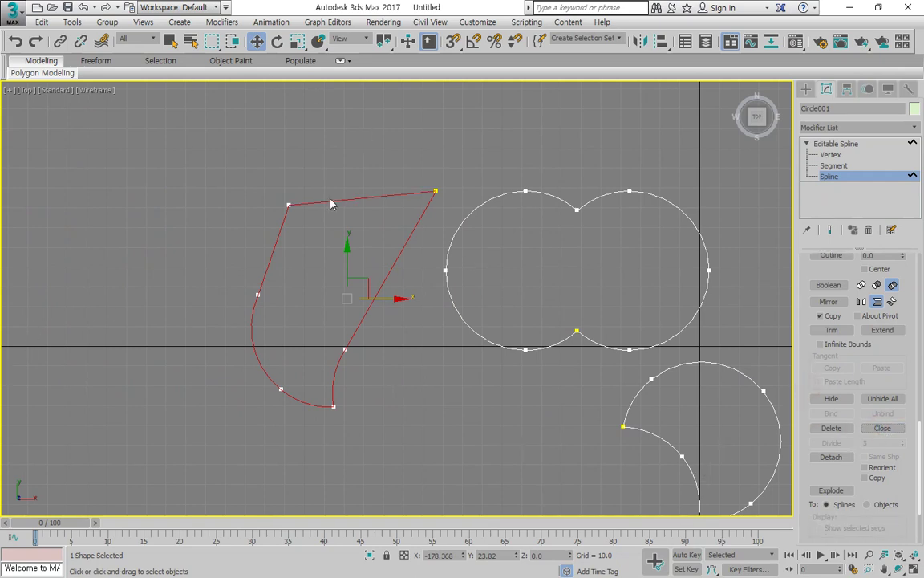
left_click(832, 432)
Detach the selected open spline as a separate shape, accepting the default name.
scroll(830, 429, "down", 1)
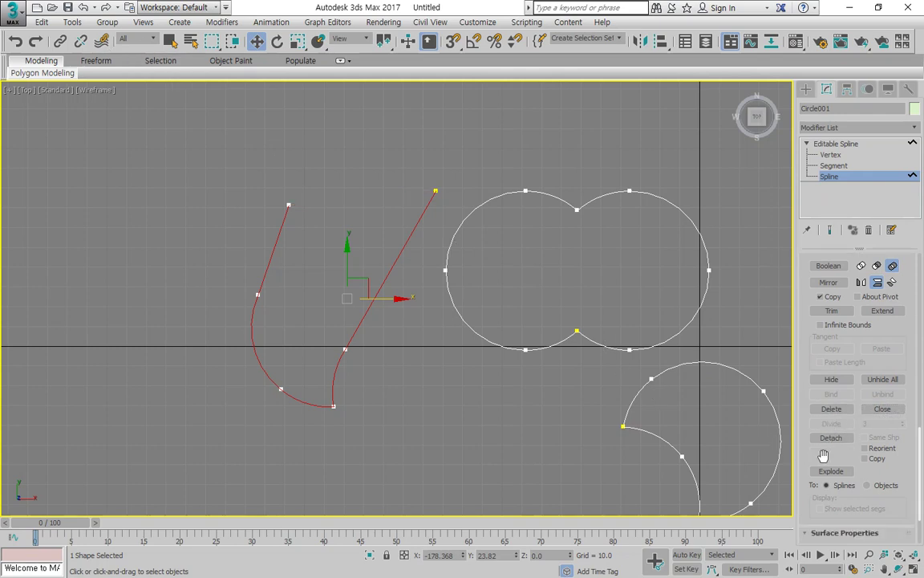
left_click(831, 438)
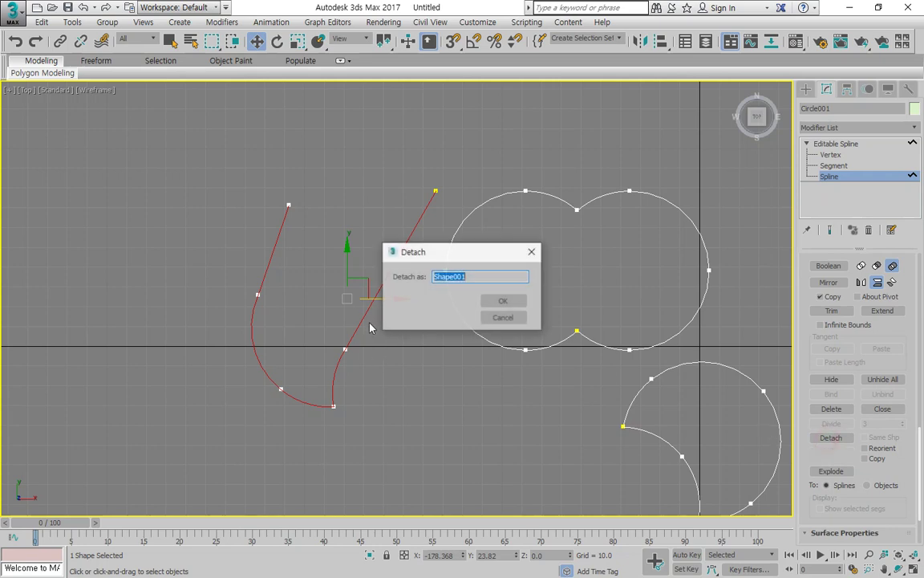
left_click(499, 300)
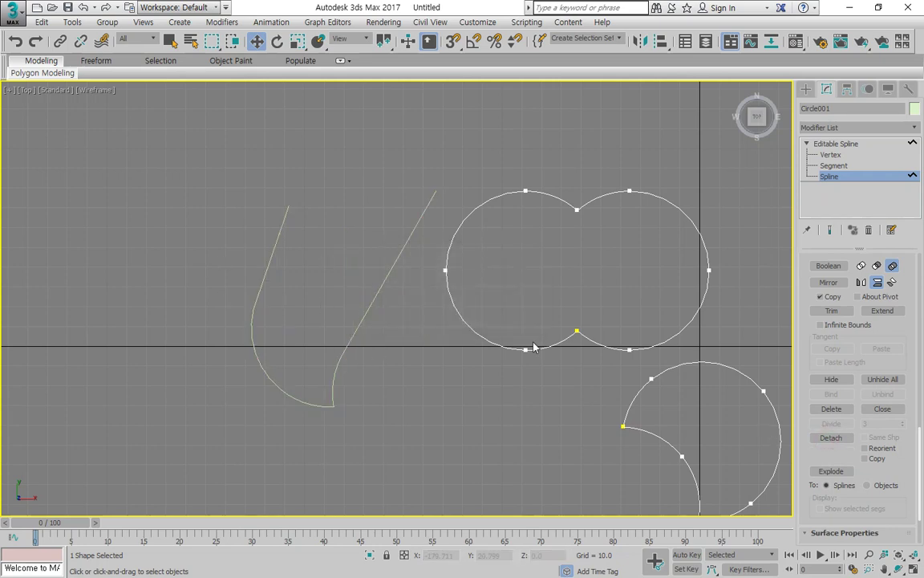
Select the united double-circle spline and explode it into separate splines.
scroll(862, 419, "down", 2)
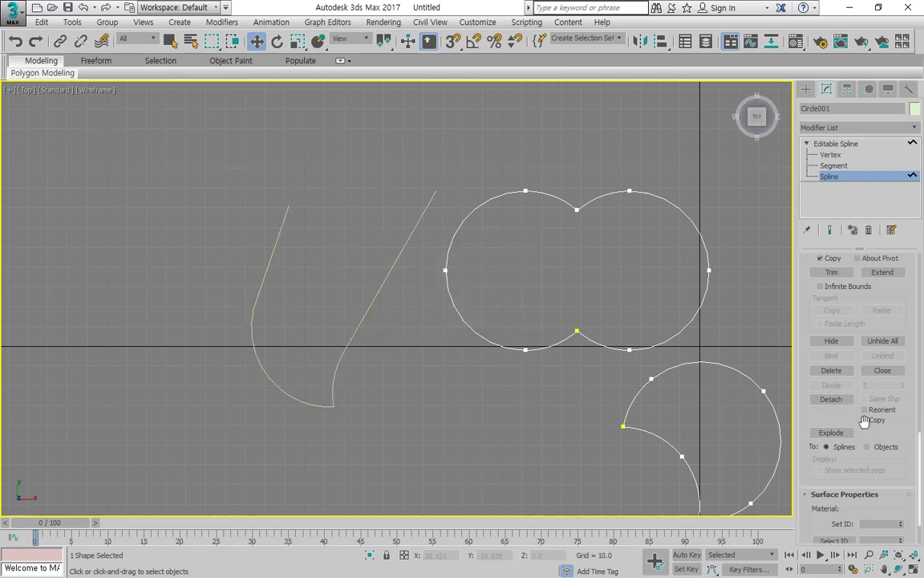
left_click(568, 339)
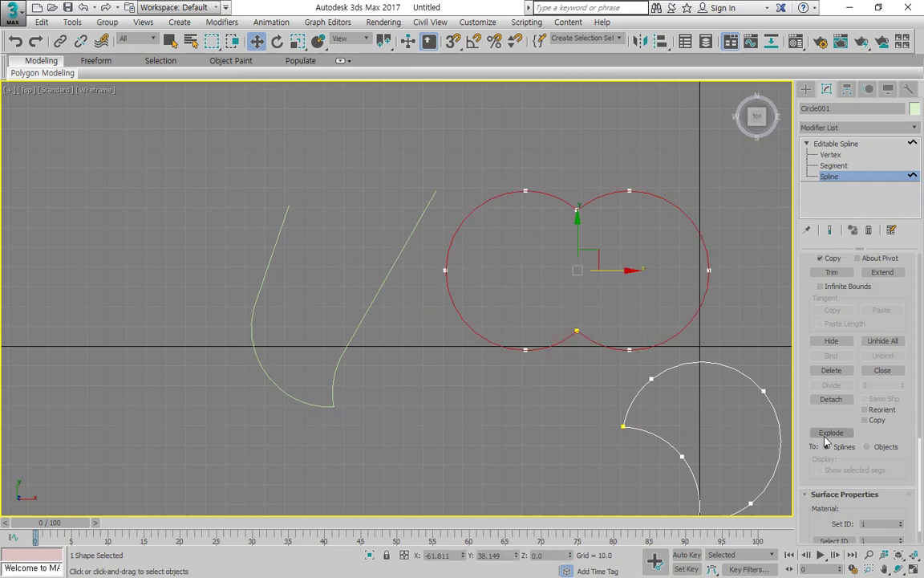
middle_click_drag(575, 283, 409, 291)
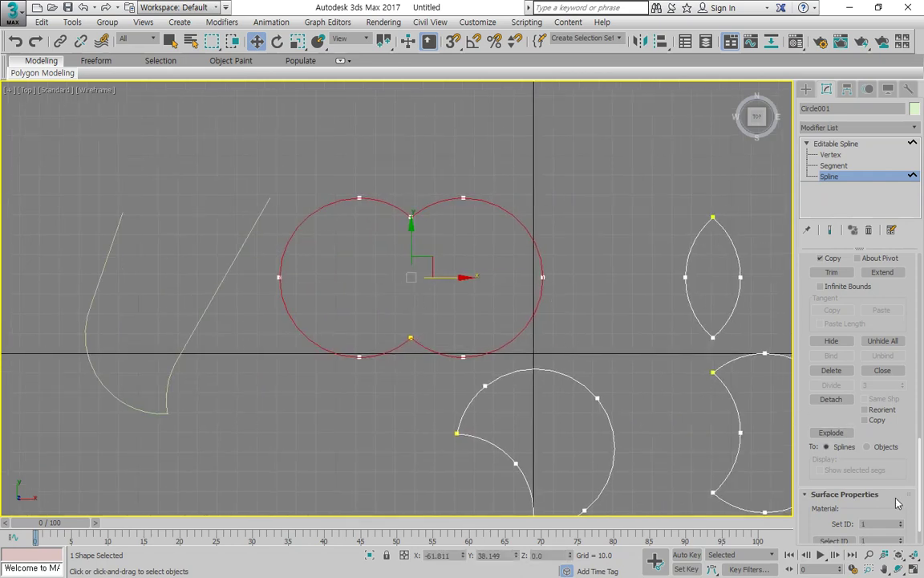
left_click(831, 433)
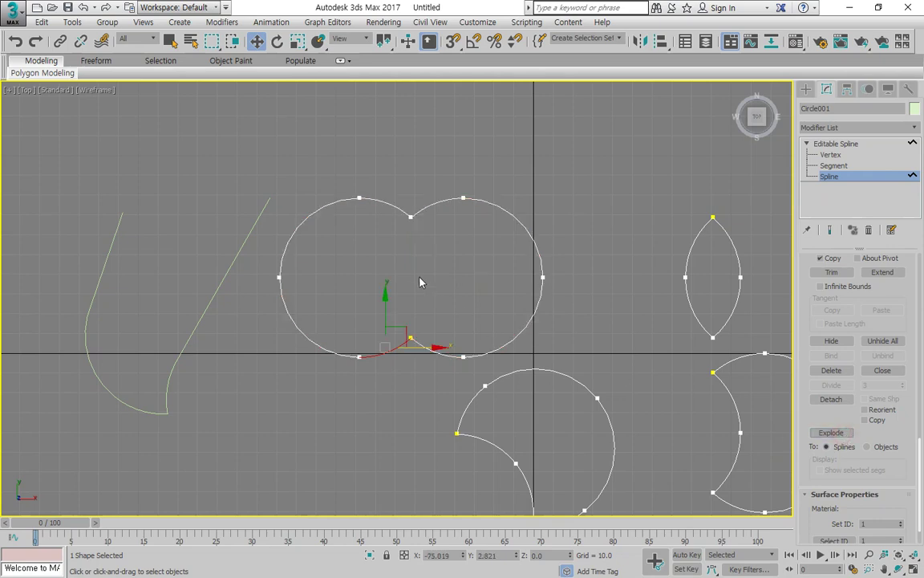
Pull three of the exploded arcs outward from the double-circle outline: the upper middle arc, the upper right arc and the upper left arc.
left_click(433, 205)
left_click_drag(435, 191, 426, 153)
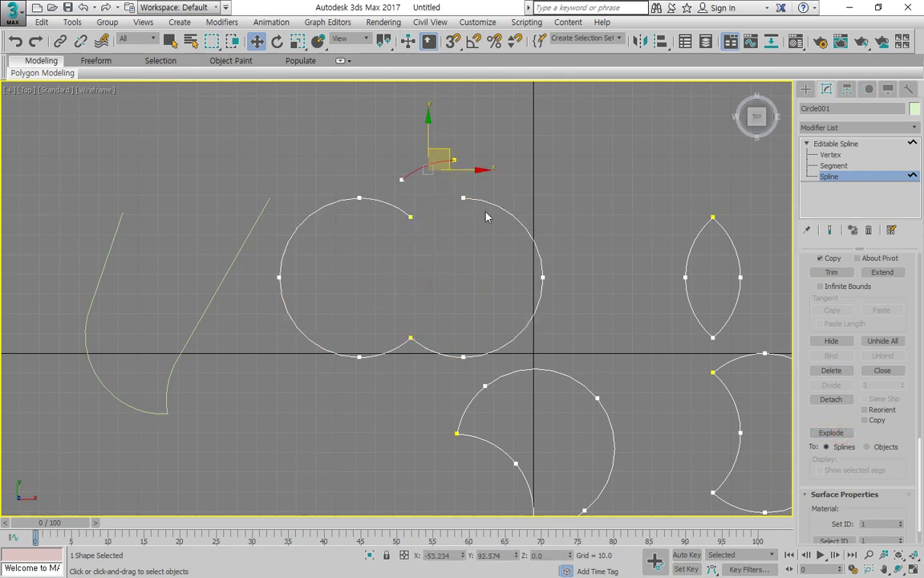
left_click(528, 229)
left_click_drag(513, 227, 540, 215)
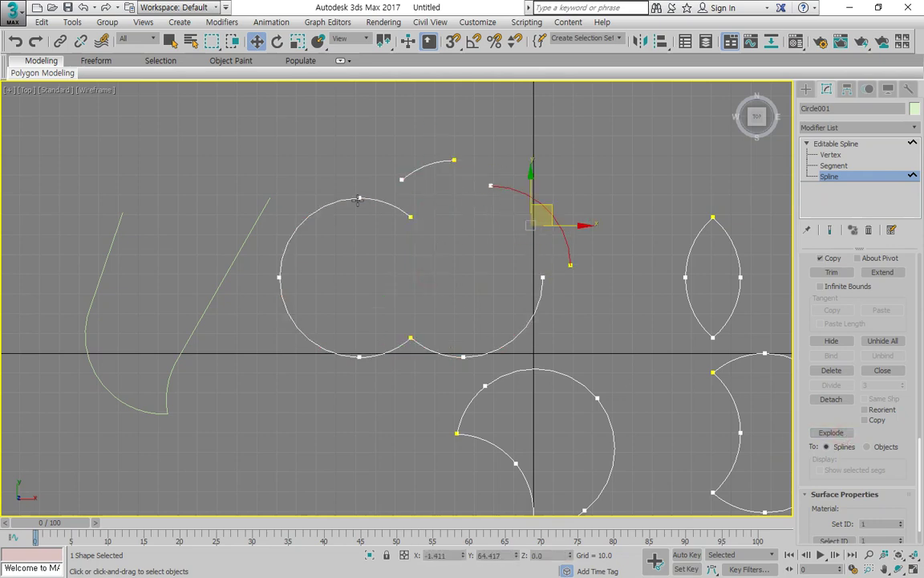
left_click(309, 215)
left_click_drag(309, 213, 293, 208)
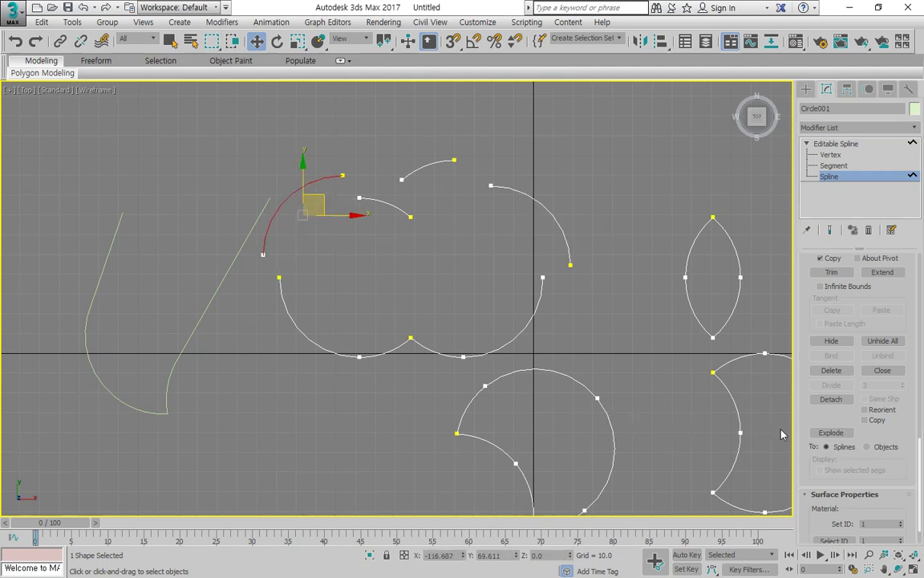
Leave Spline sub-object editing and return to the whole Editable Spline level.
scroll(782, 434, "down", 5)
scroll(712, 446, "up", 4)
middle_click_drag(744, 445, 375, 348)
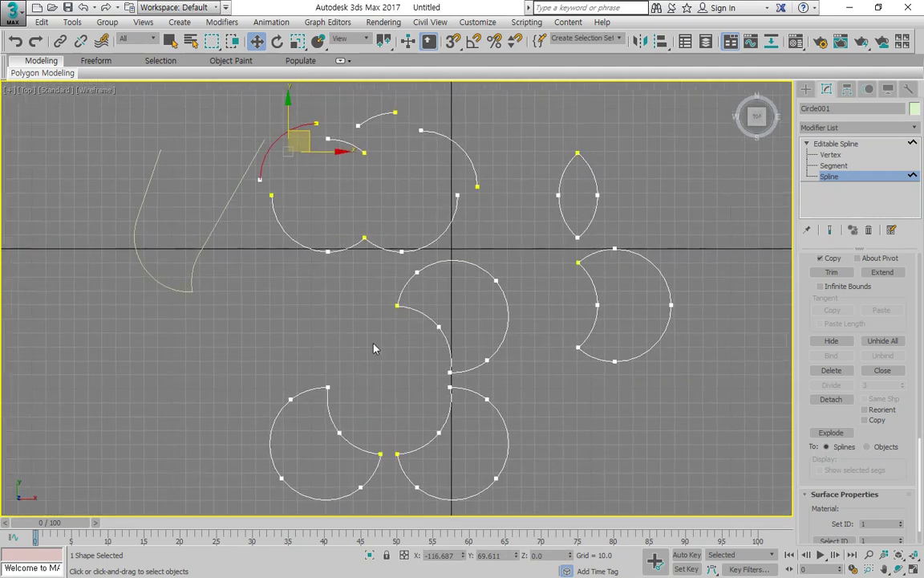
scroll(894, 473, "up", 5)
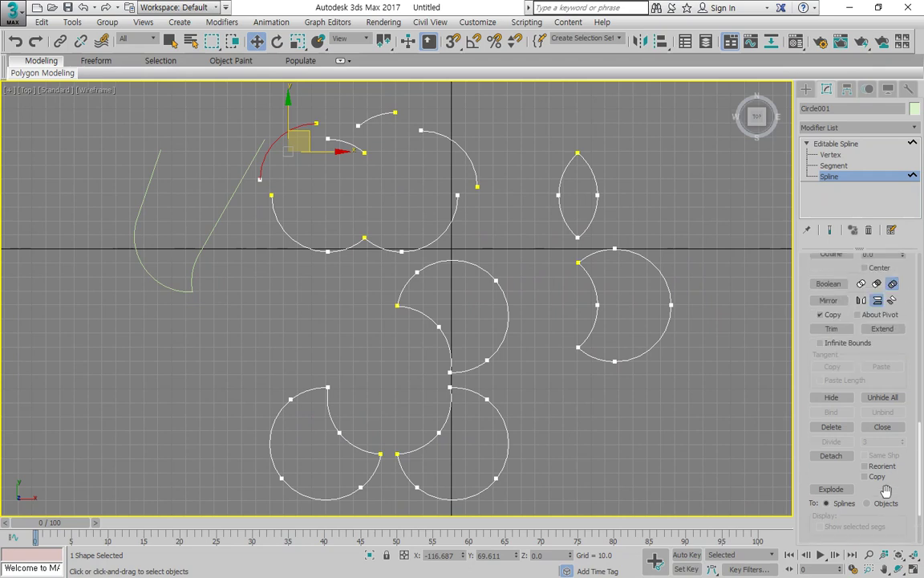
left_click(833, 177)
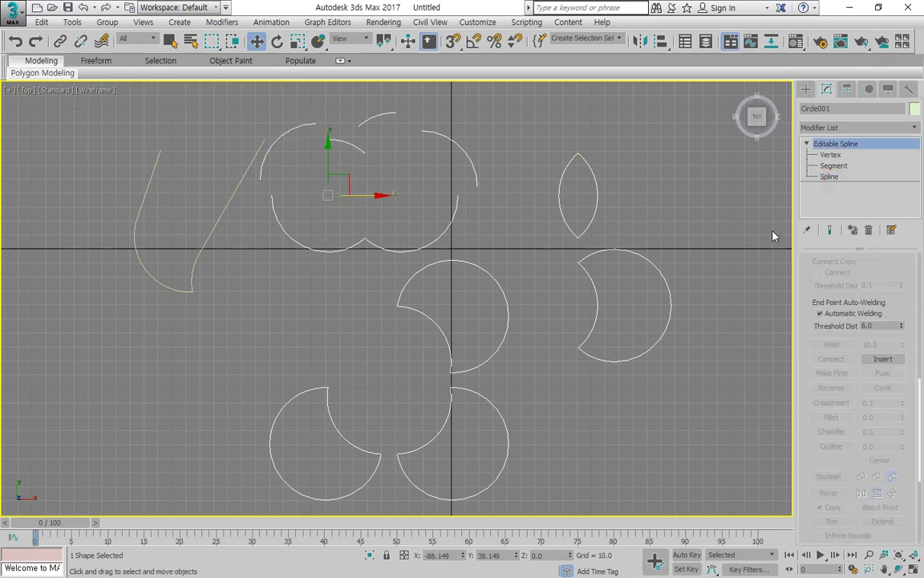